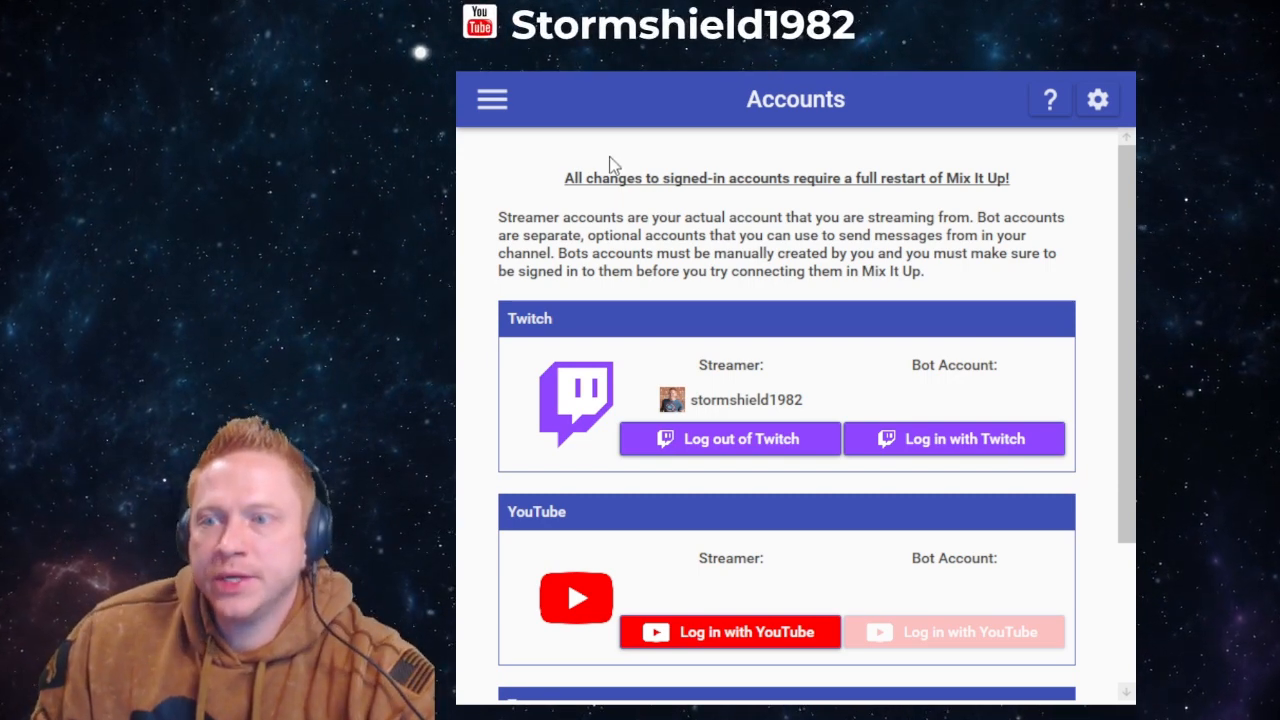
# - Review the streamer and bot account login options for Twitch, YouTube and Trovo on the Accounts page
pyautogui.click(491, 100)
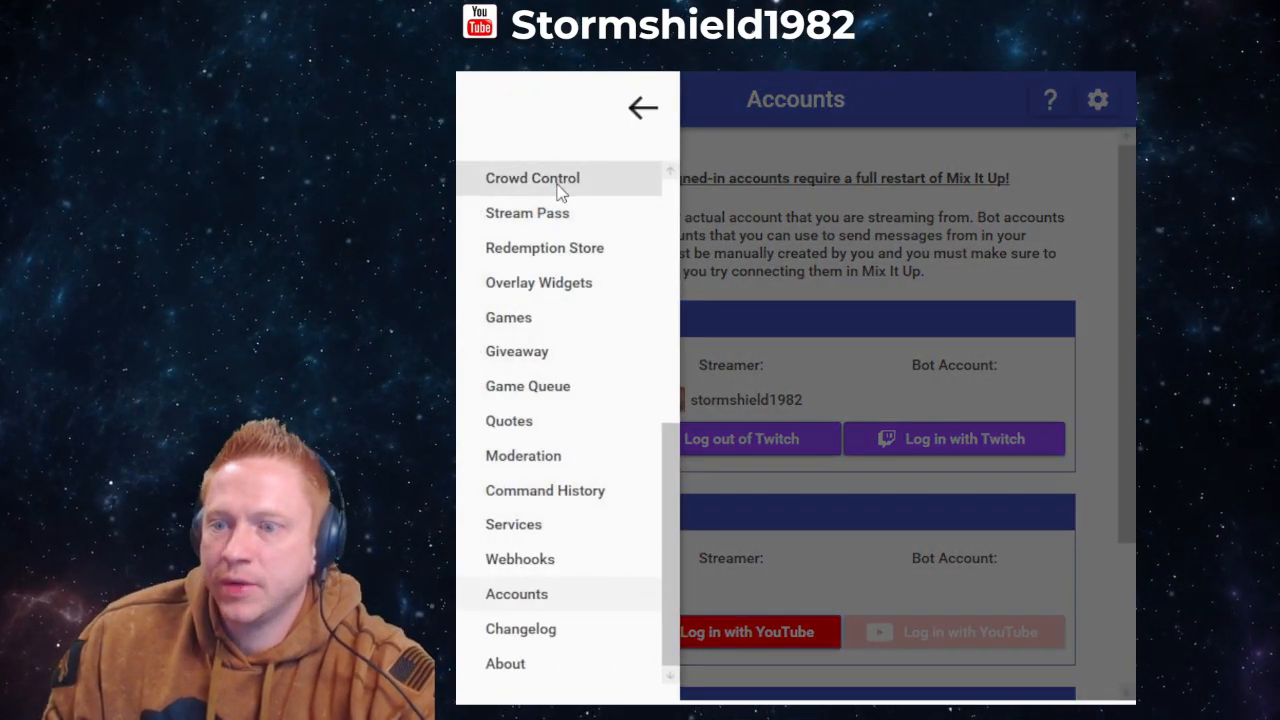
pyautogui.click(528, 594)
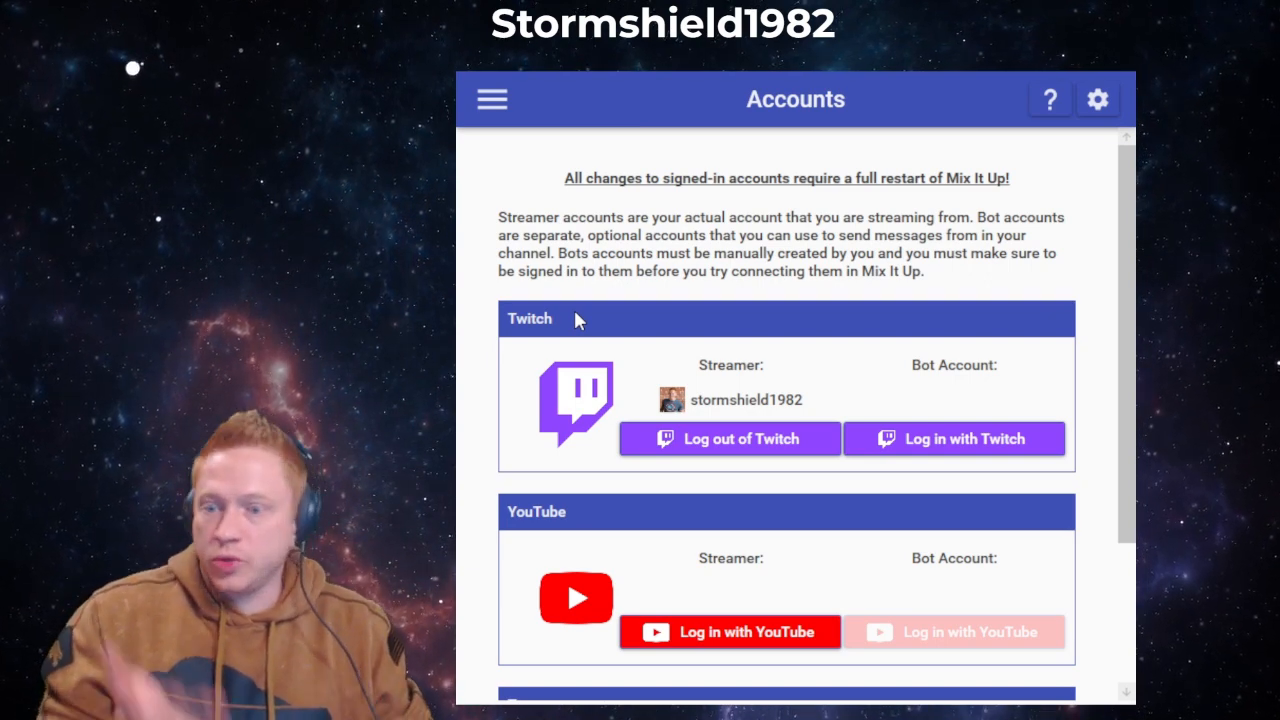
pyautogui.scroll(-3, 560, 330)
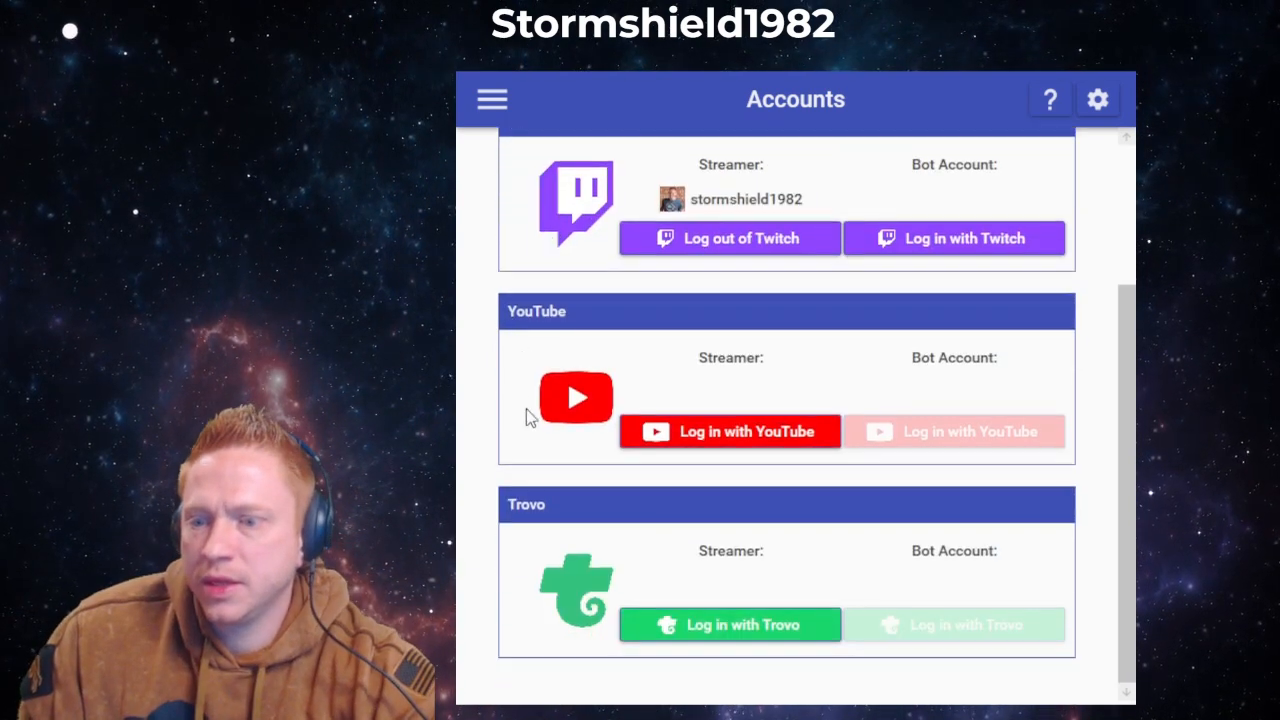
pyautogui.scroll(3, 580, 510)
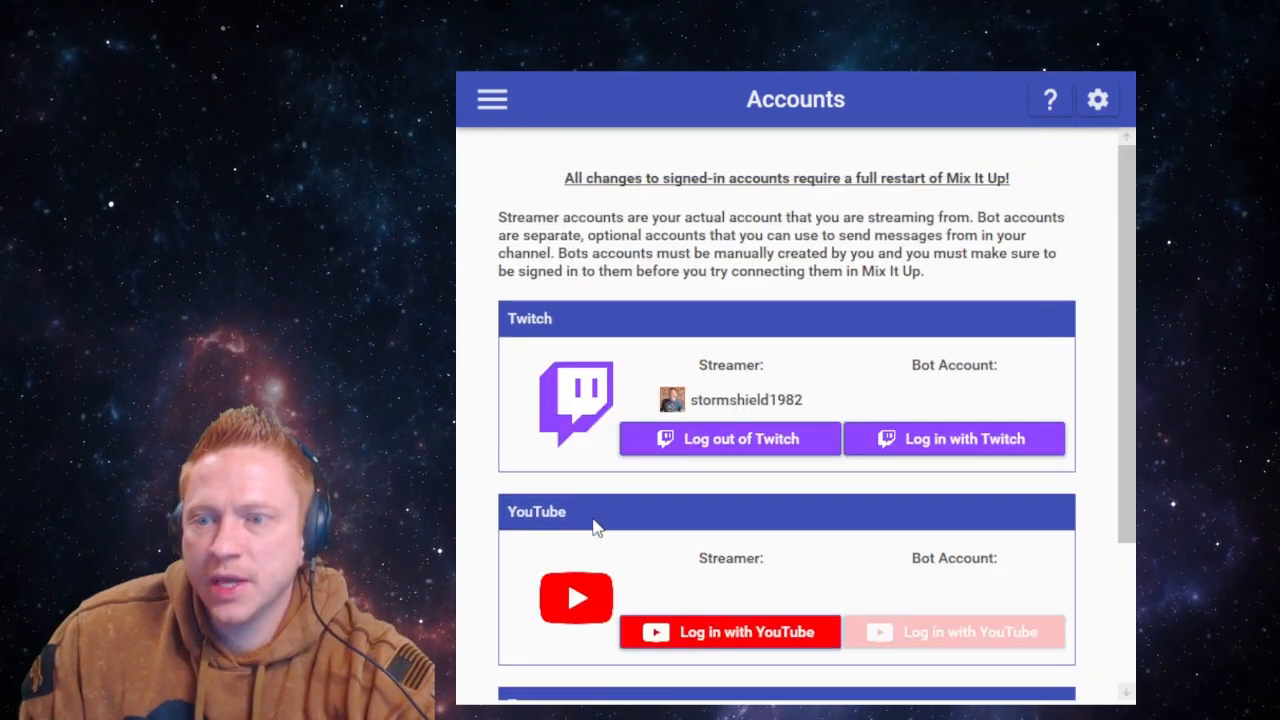
pyautogui.scroll(-2, 600, 525)
pyautogui.scroll(3, 655, 572)
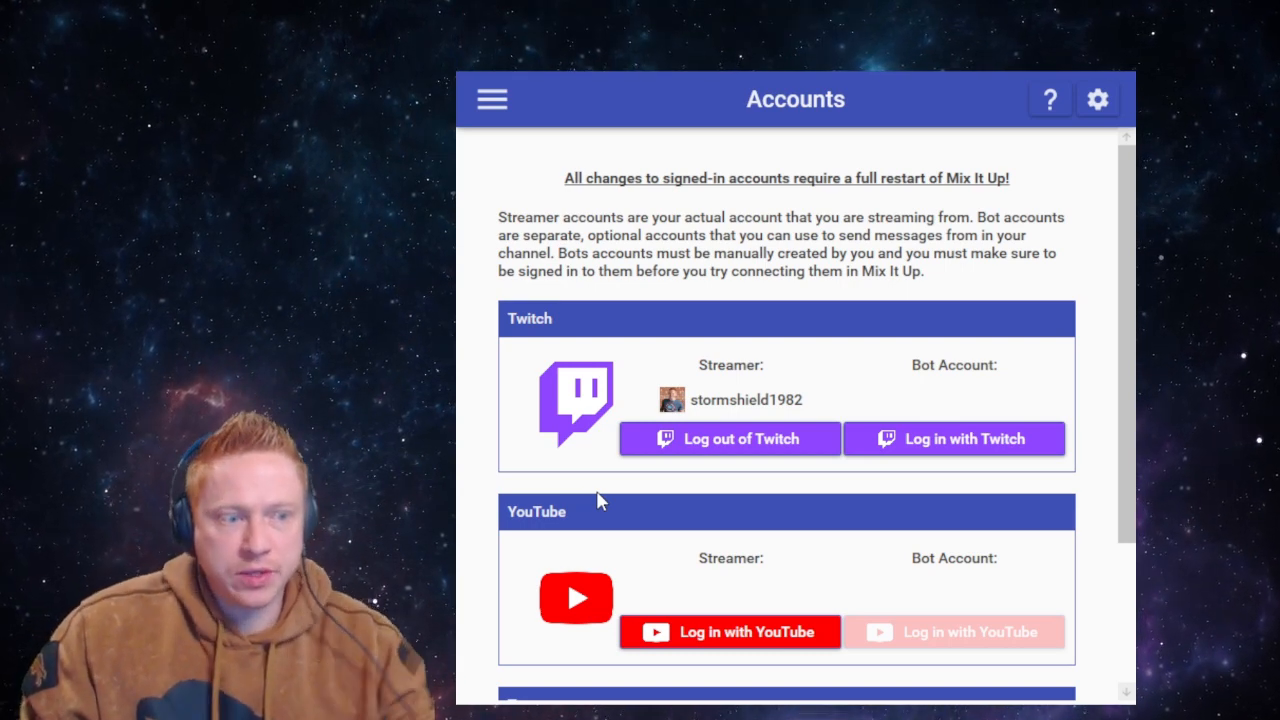
# - Open the Services page, look through the available services, and view the Overlay service's connection details
pyautogui.click(492, 112)
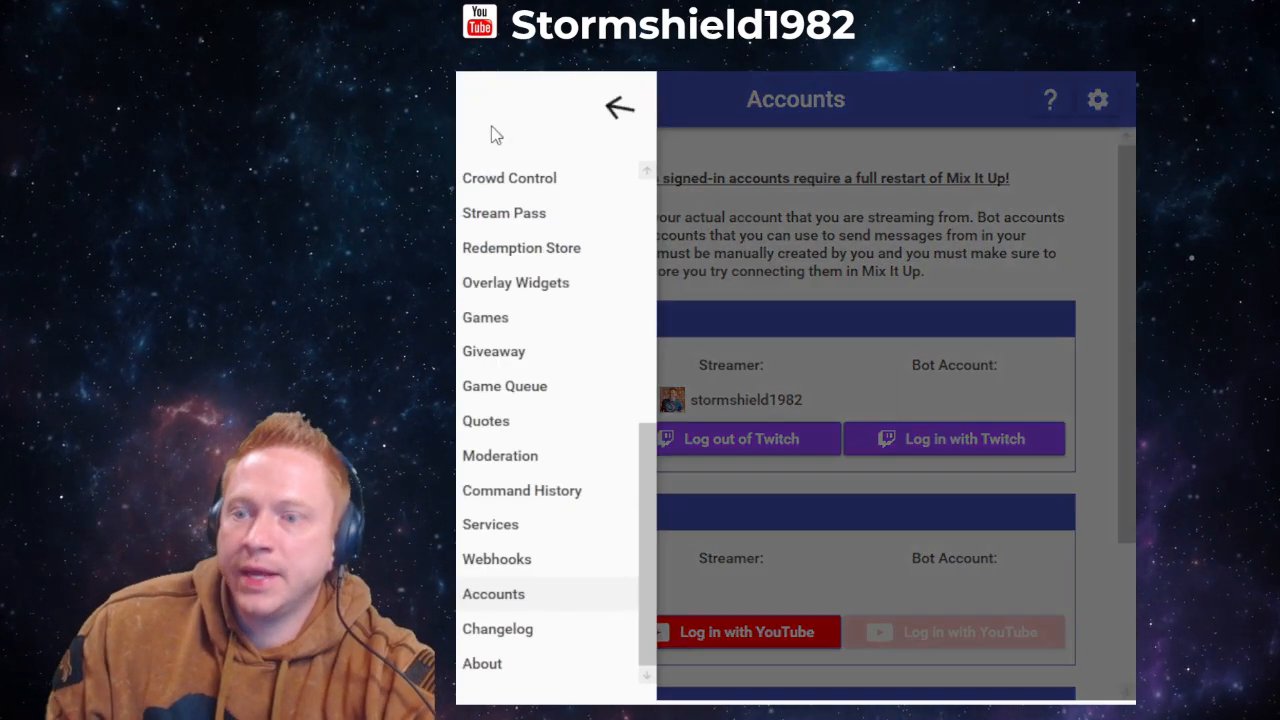
pyautogui.click(543, 526)
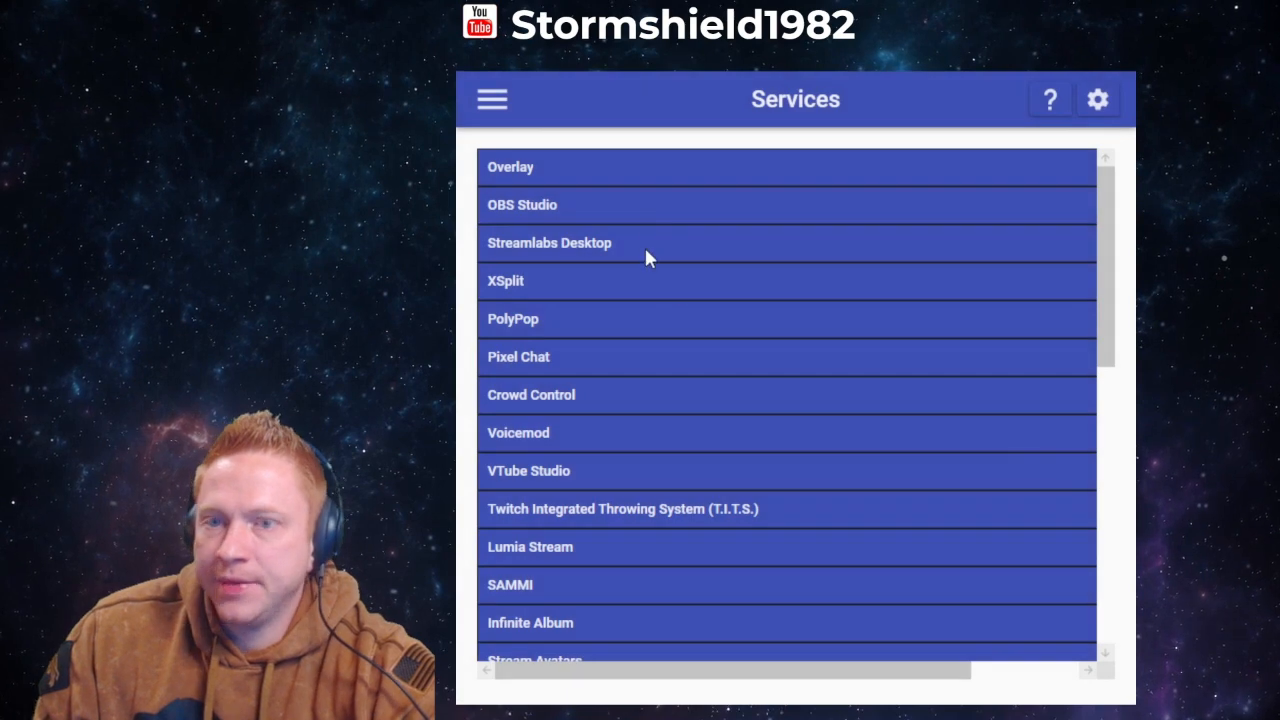
pyautogui.scroll(-7, 614, 480)
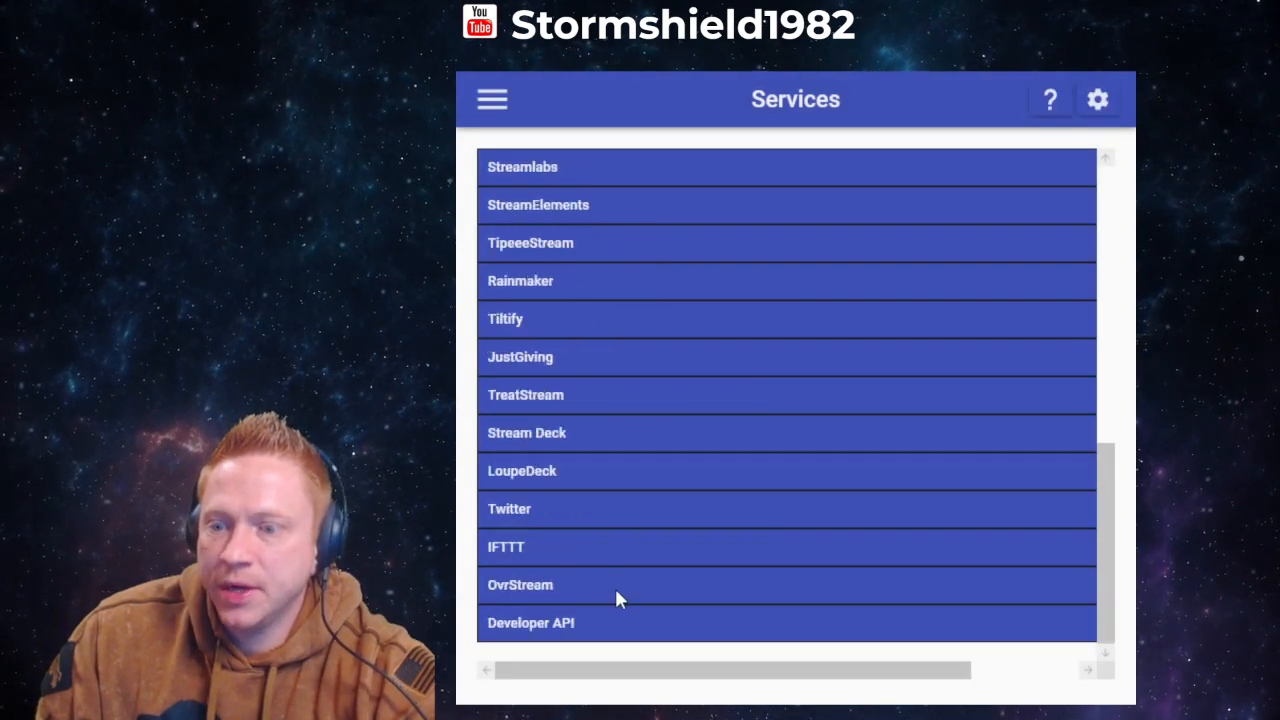
pyautogui.scroll(7, 616, 593)
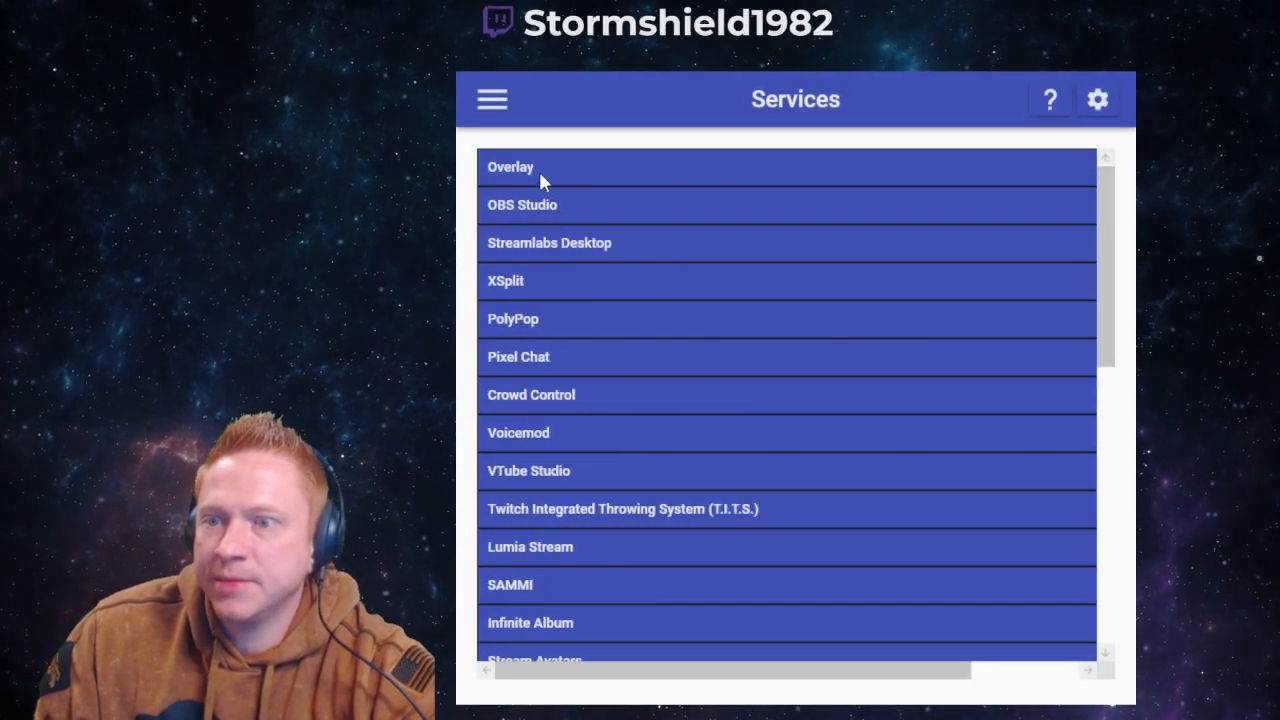
pyautogui.click(601, 176)
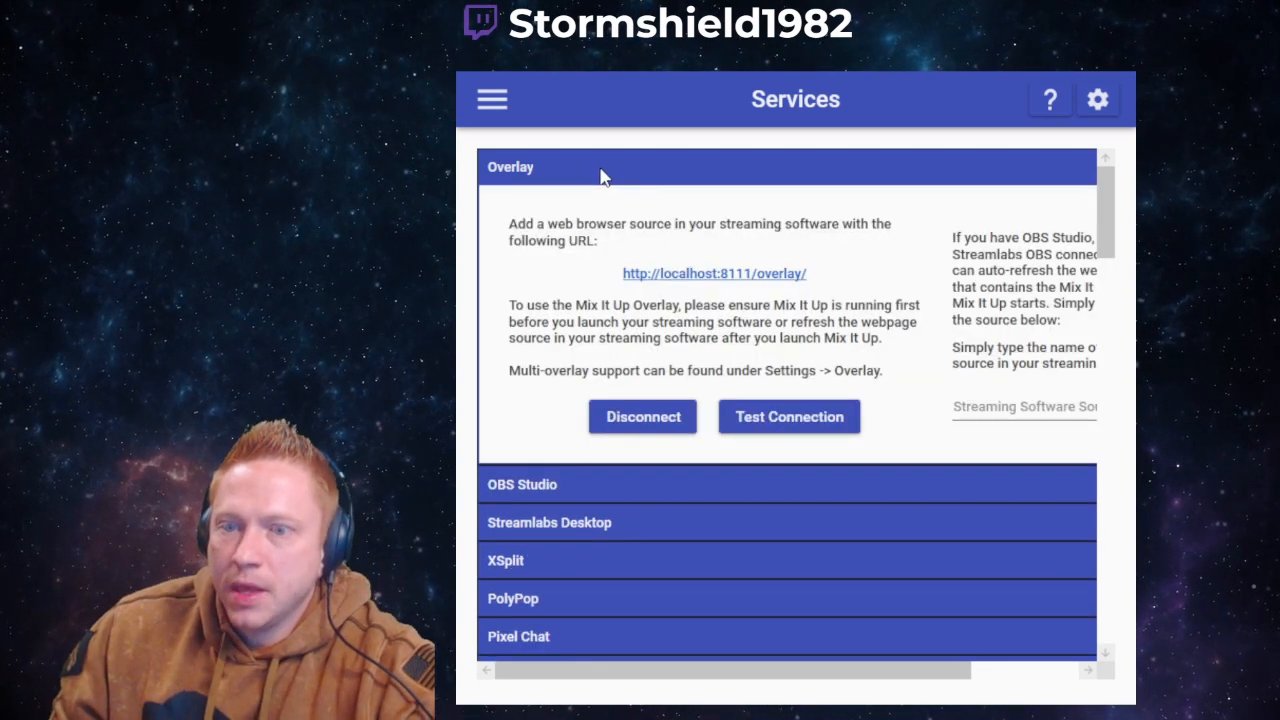
pyautogui.click(616, 178)
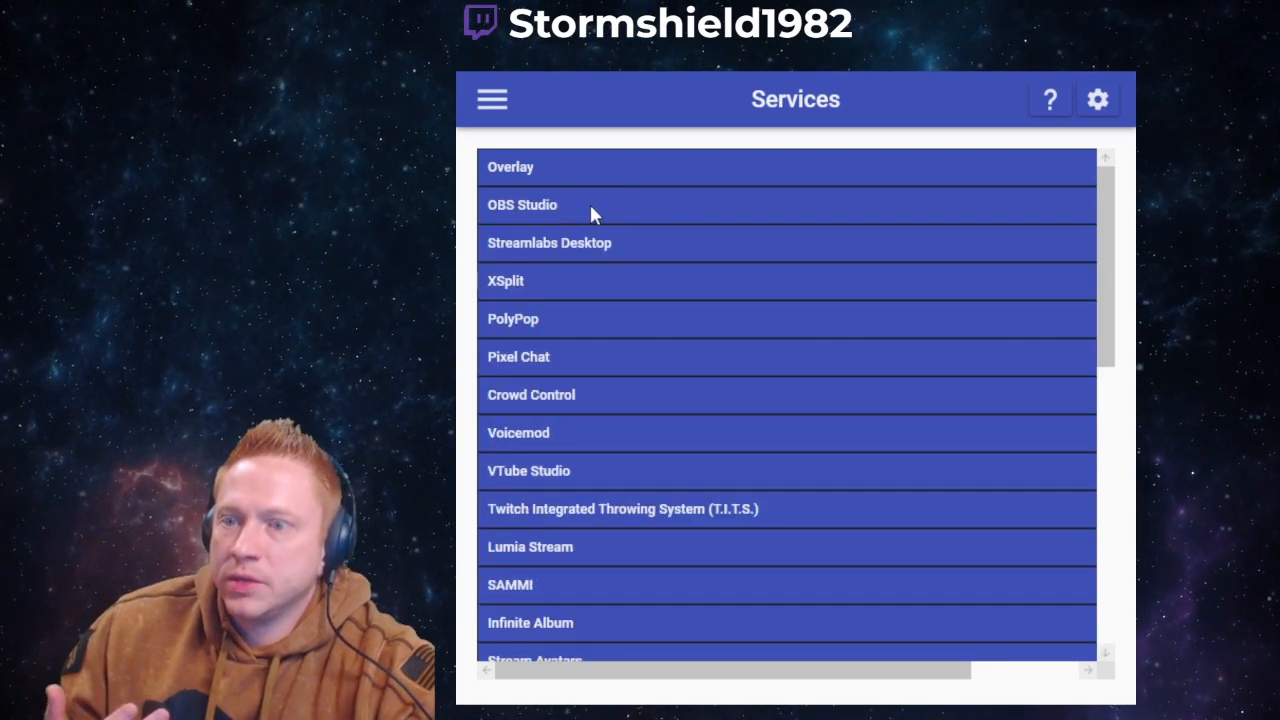
# - View the OBS Studio service's connection instructions and its connection controls, and collapse the section
pyautogui.click(589, 208)
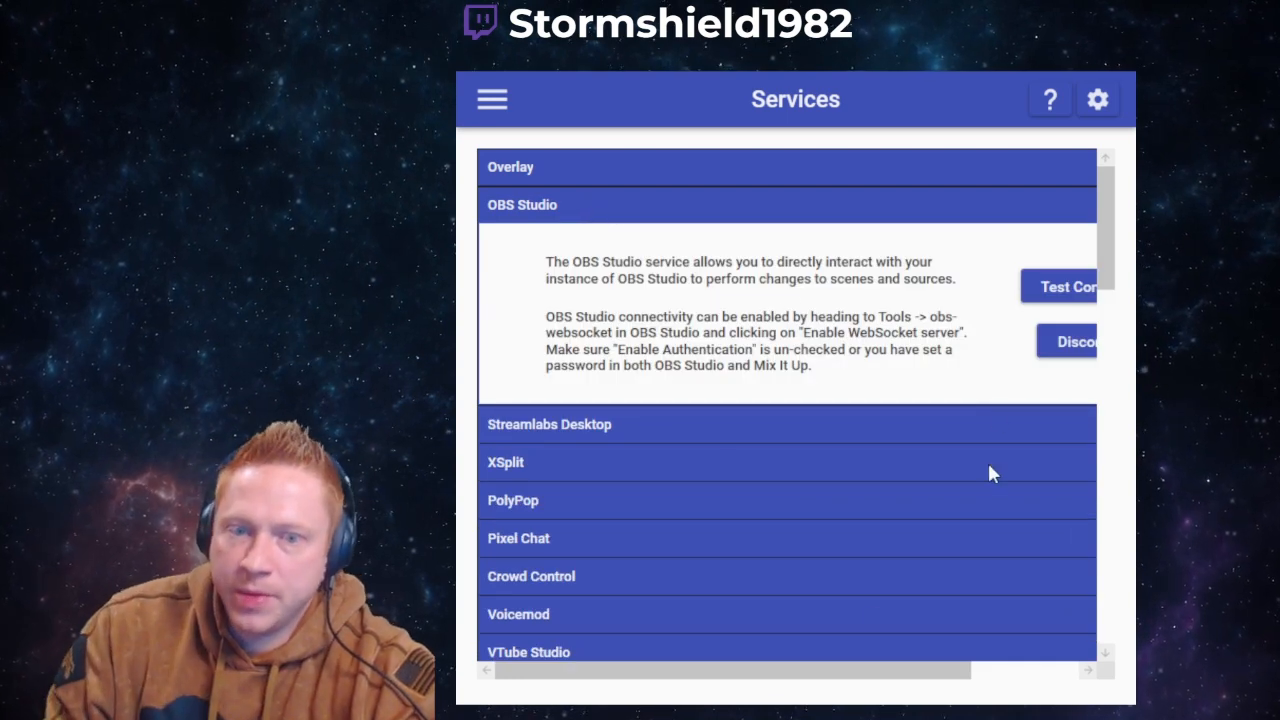
pyautogui.moveTo(766, 680); pyautogui.dragTo(937, 669)
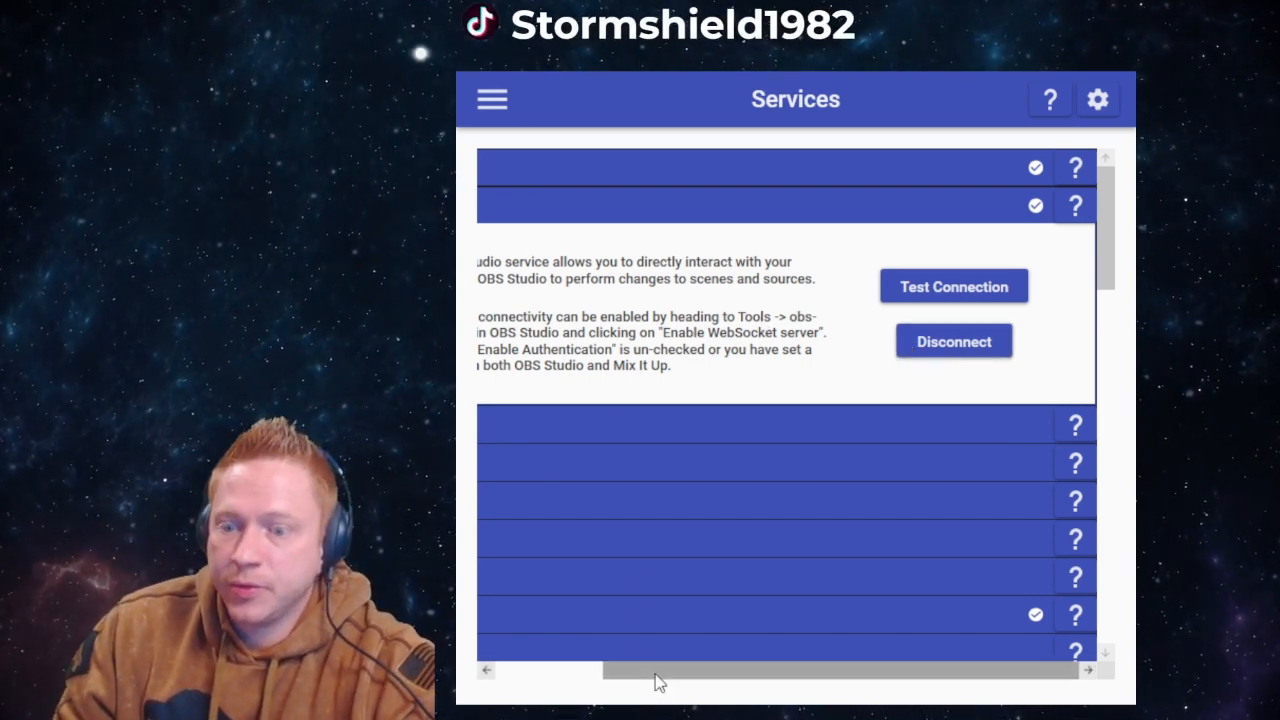
pyautogui.moveTo(654, 672); pyautogui.dragTo(531, 636)
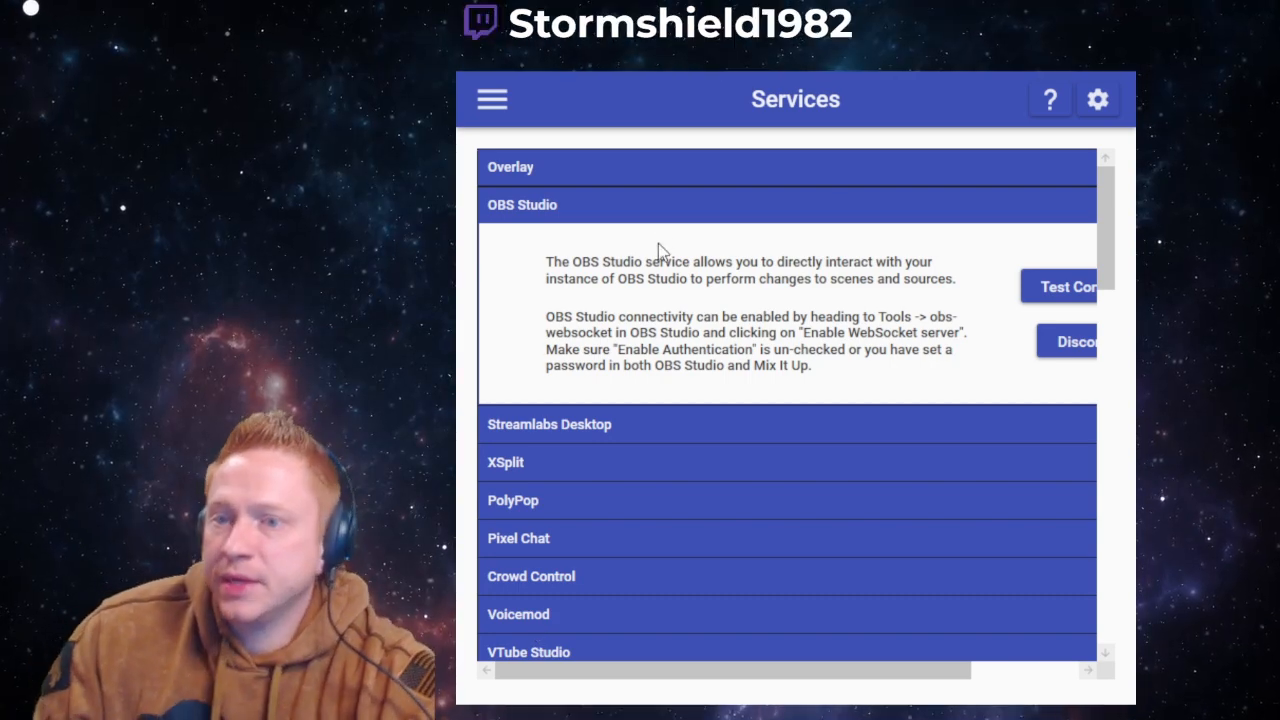
pyautogui.click(631, 213)
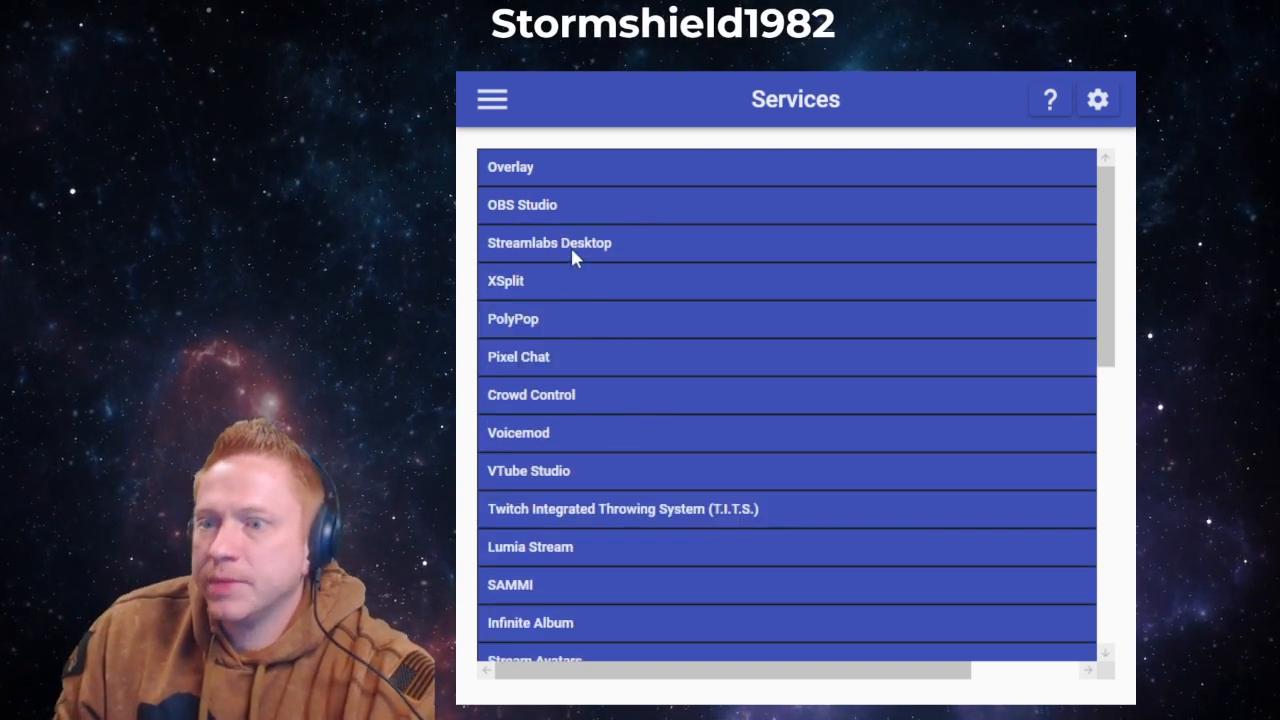
# - View the details of the XSplit and Voicemod services, collapsing each one again
pyautogui.click(652, 282)
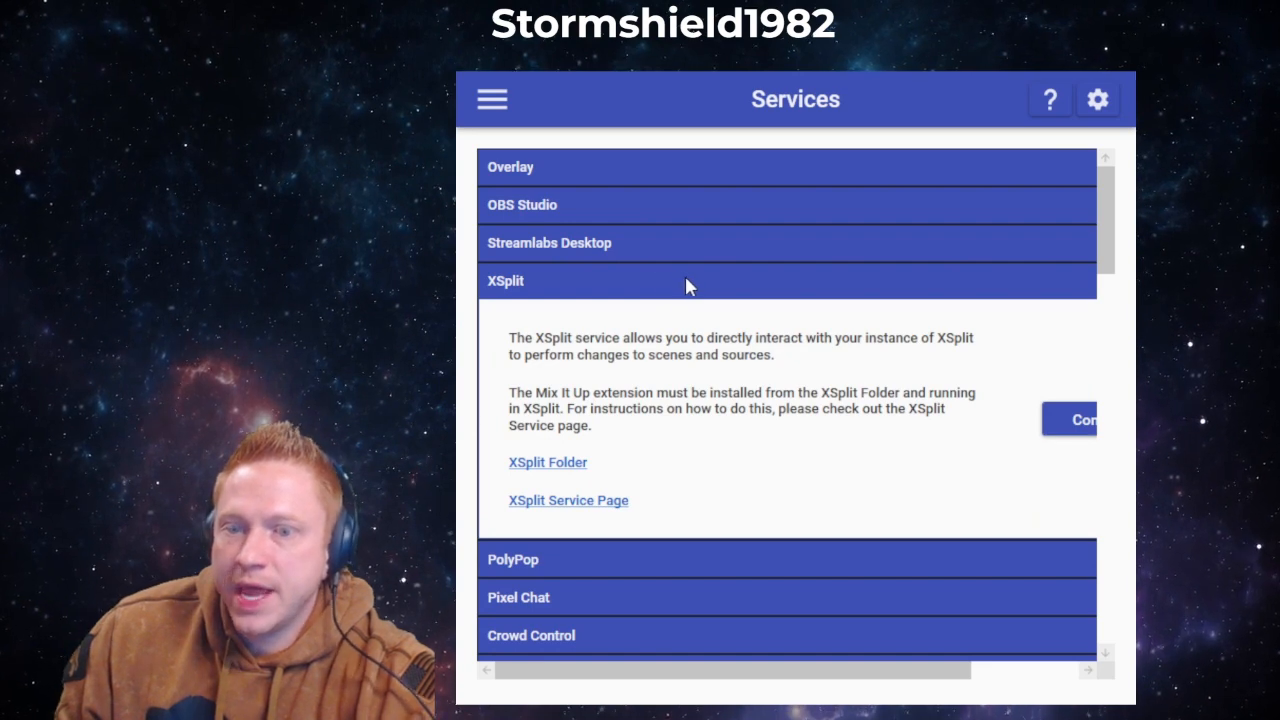
pyautogui.click(686, 284)
pyautogui.scroll(-2, 656, 362)
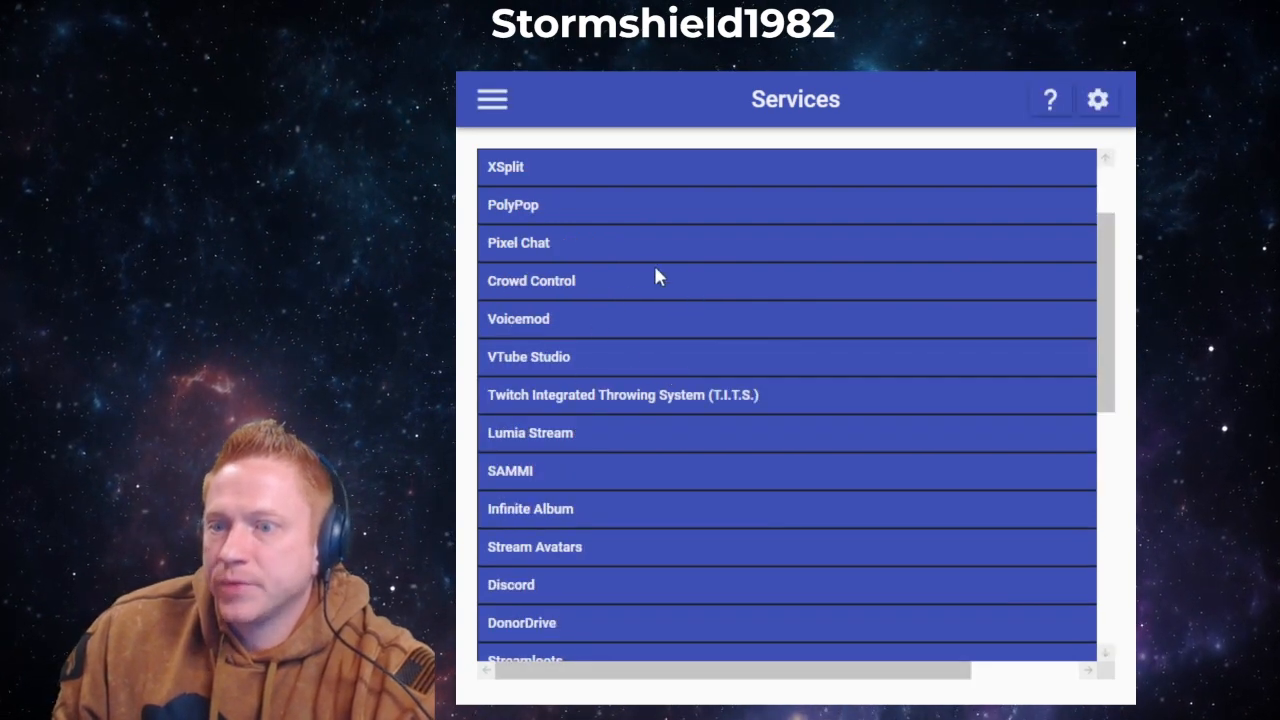
pyautogui.click(610, 320)
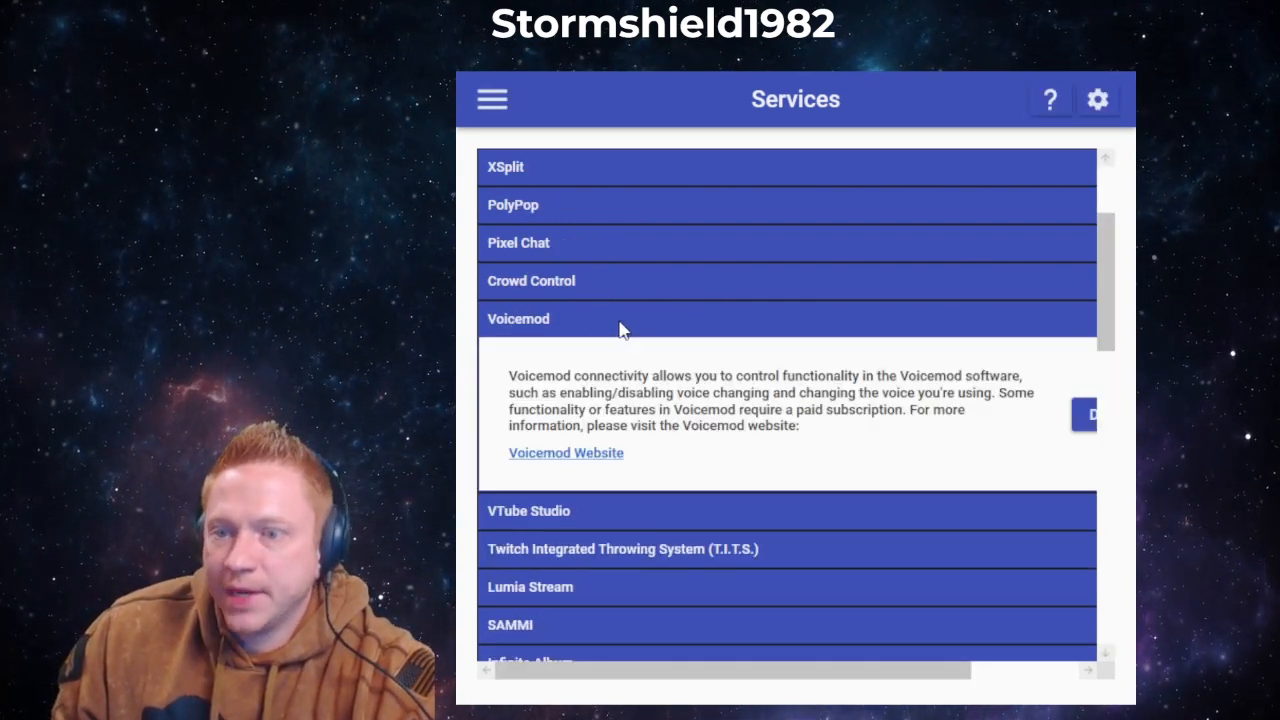
pyautogui.click(677, 323)
# - Look through the remaining services in the list down to Developer API
pyautogui.scroll(-4, 586, 360)
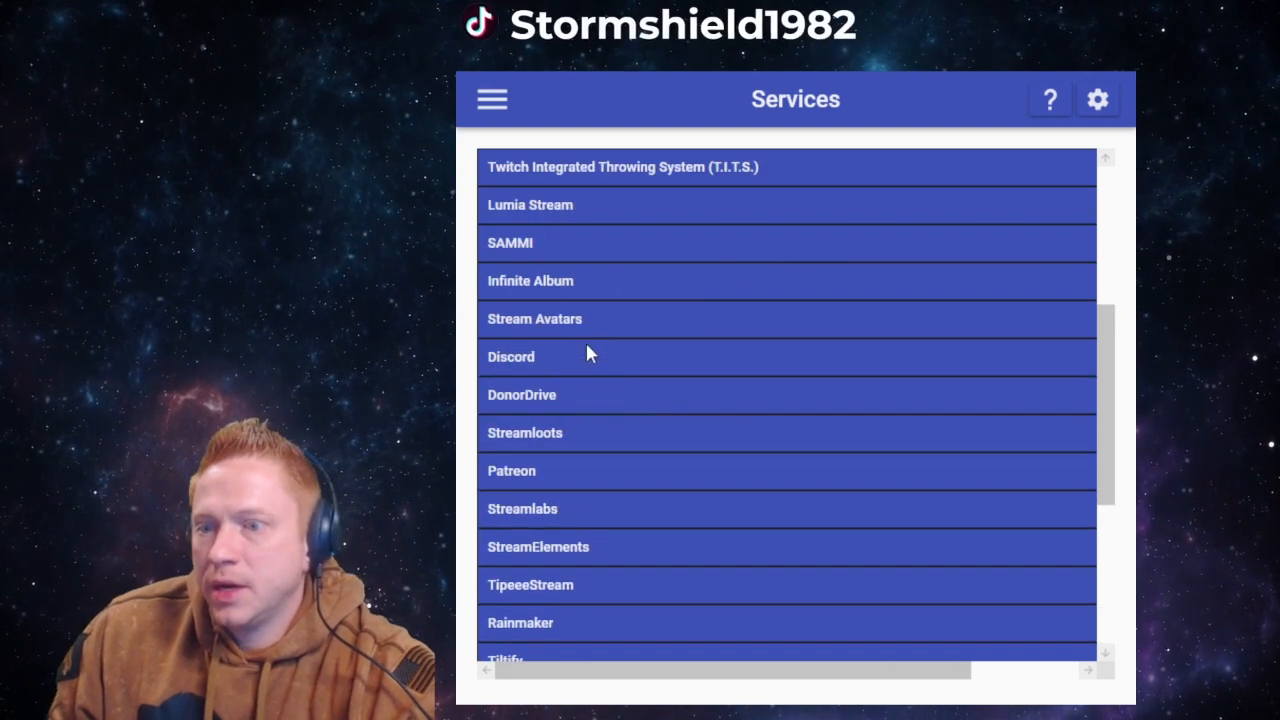
pyautogui.scroll(2, 587, 355)
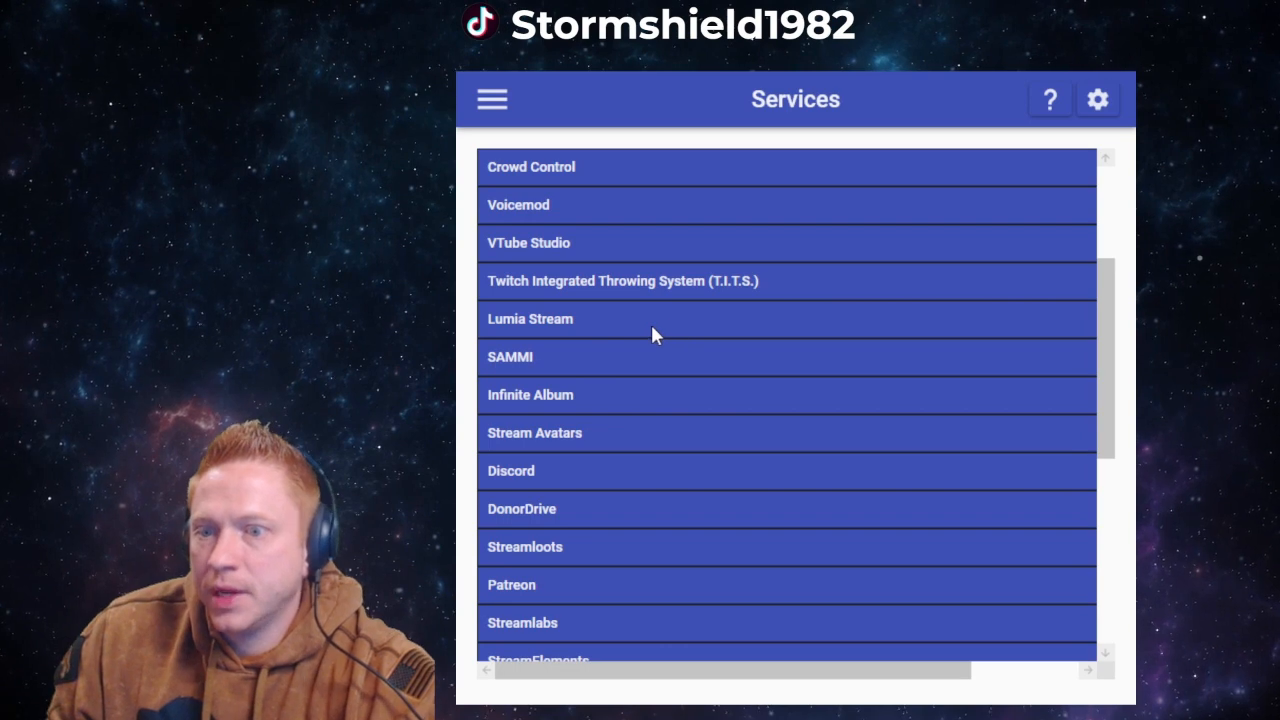
pyautogui.scroll(-5, 580, 390)
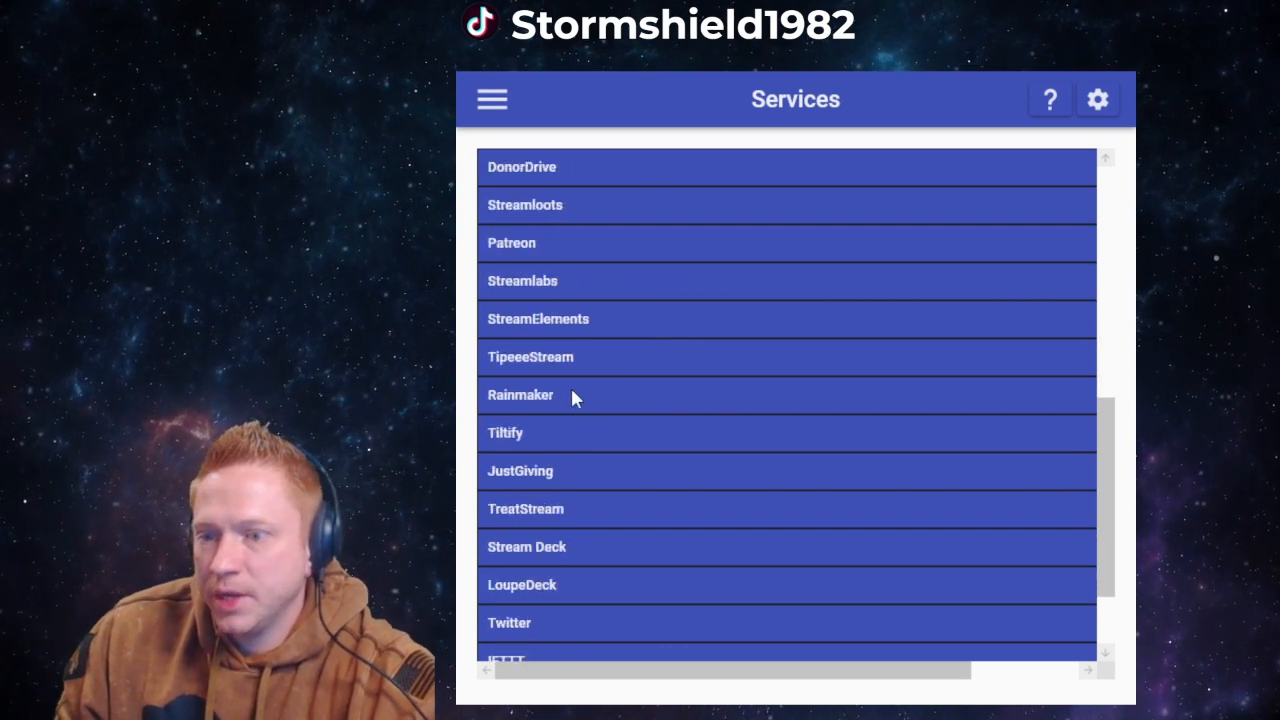
pyautogui.scroll(-2, 584, 464)
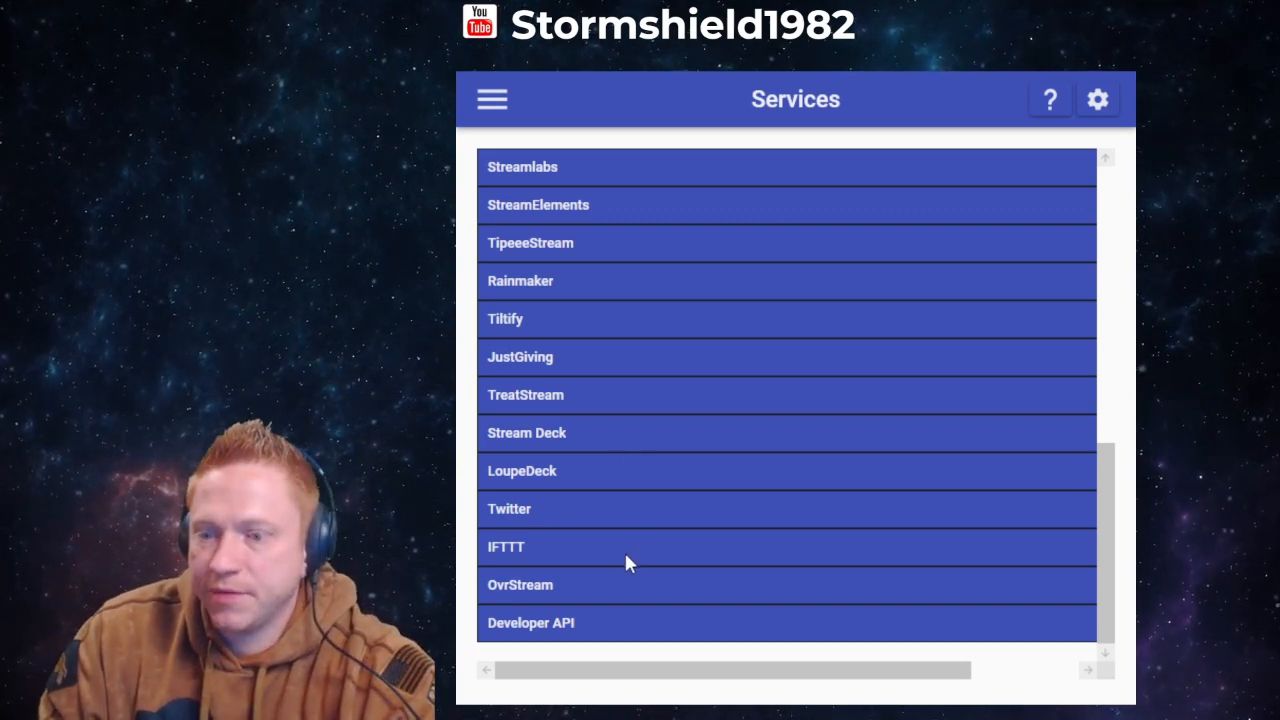
pyautogui.scroll(2, 625, 558)
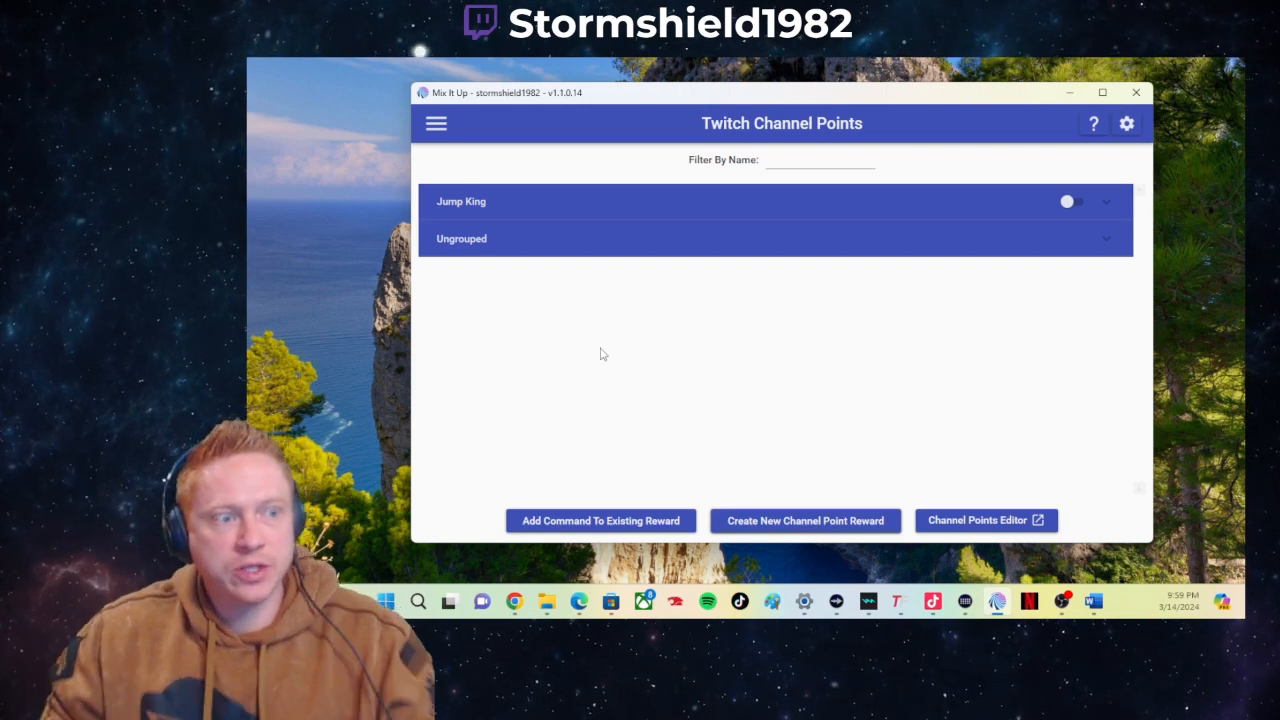
# - Look over the main navigation list and open the Twitch Channel Points page
pyautogui.click(436, 124)
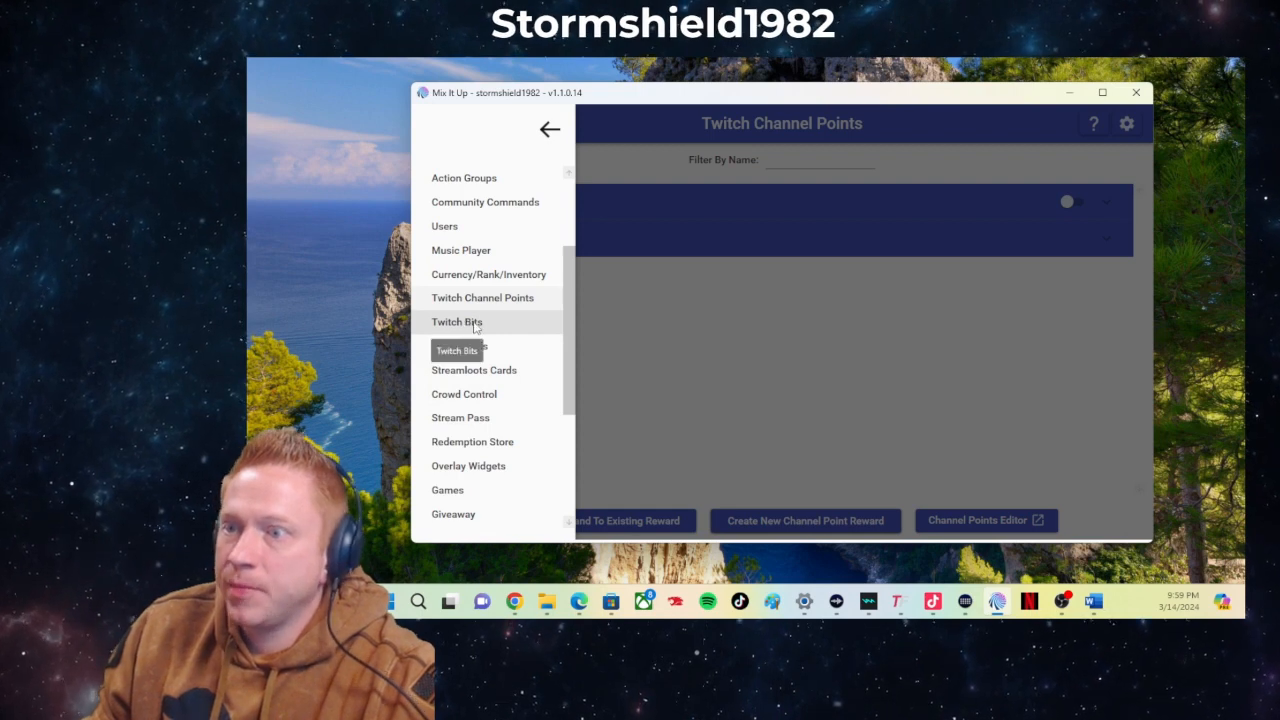
pyautogui.scroll(3, 476, 327)
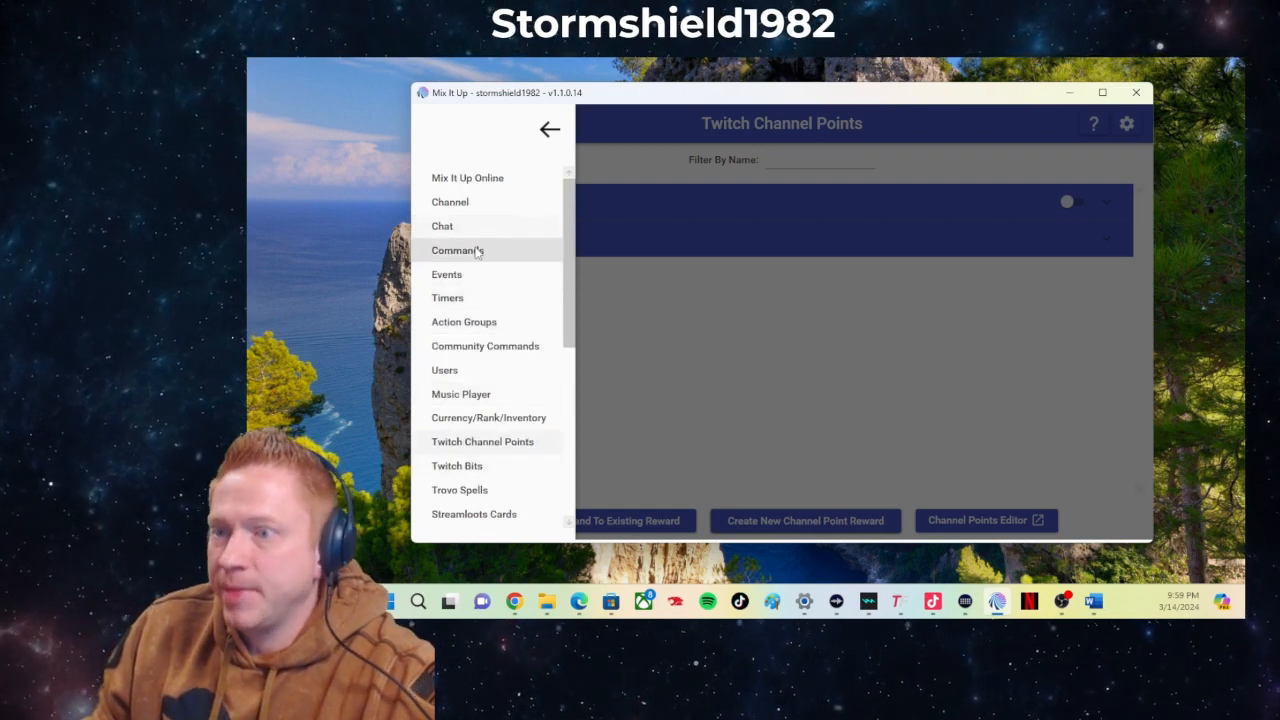
pyautogui.scroll(-3, 466, 256)
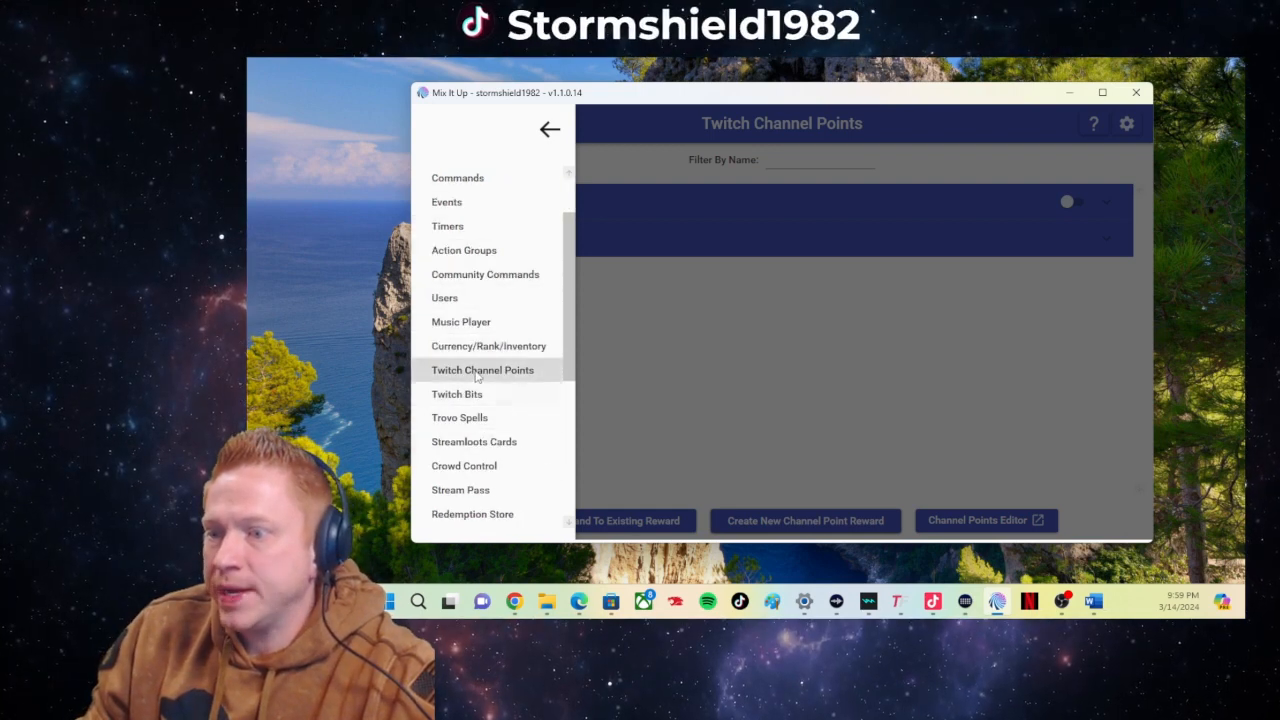
pyautogui.click(485, 371)
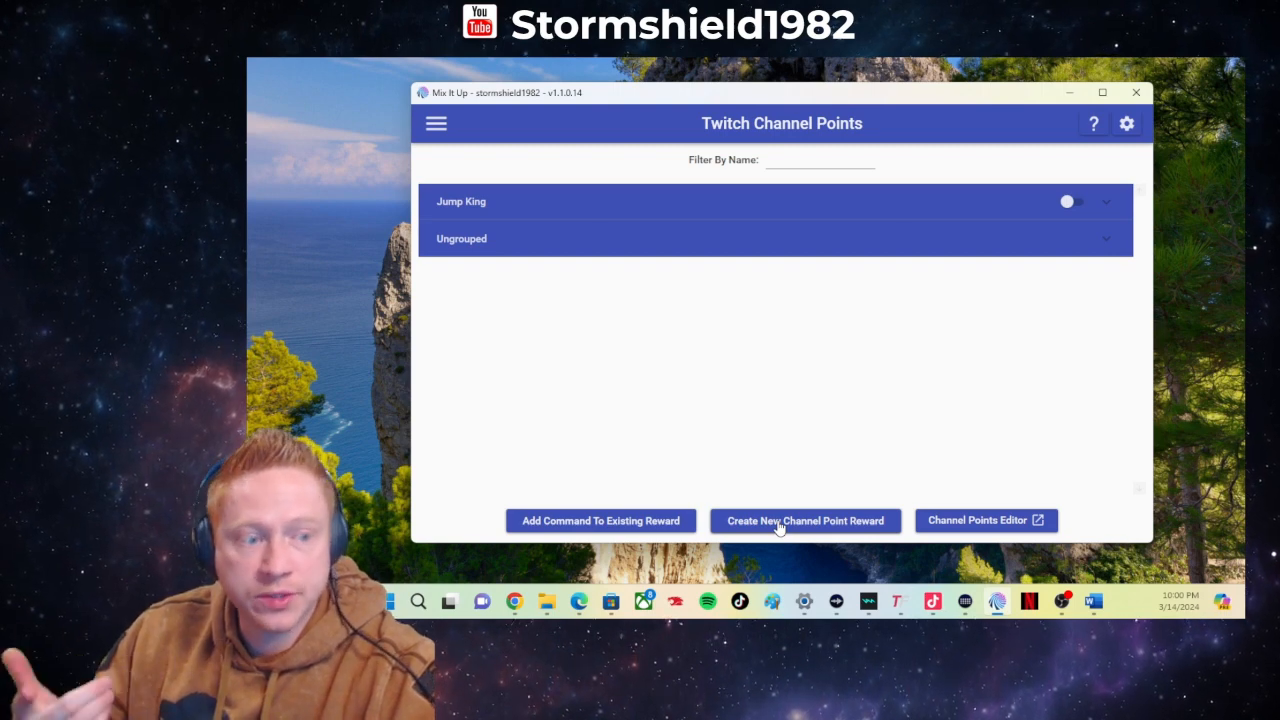
# - Try adding a command to the existing Baby My Voice reward, view the available command groups, and close the editor without saving
pyautogui.click(638, 521)
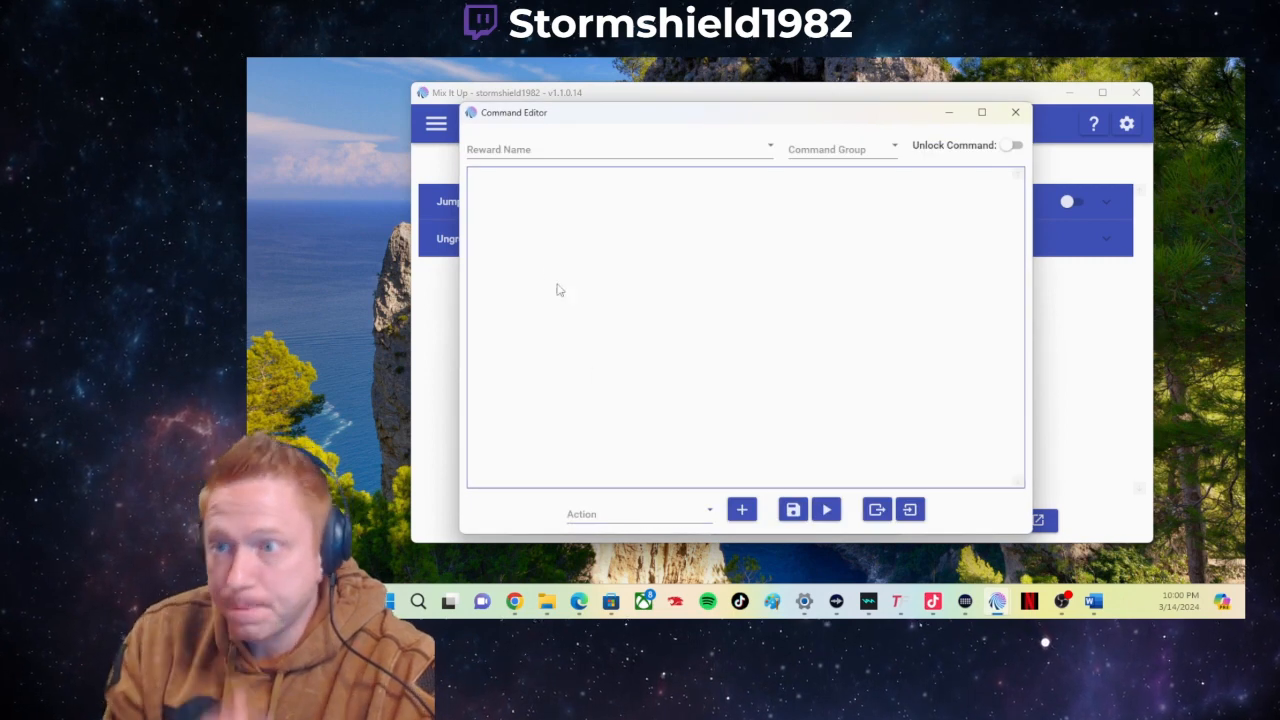
pyautogui.click(771, 149)
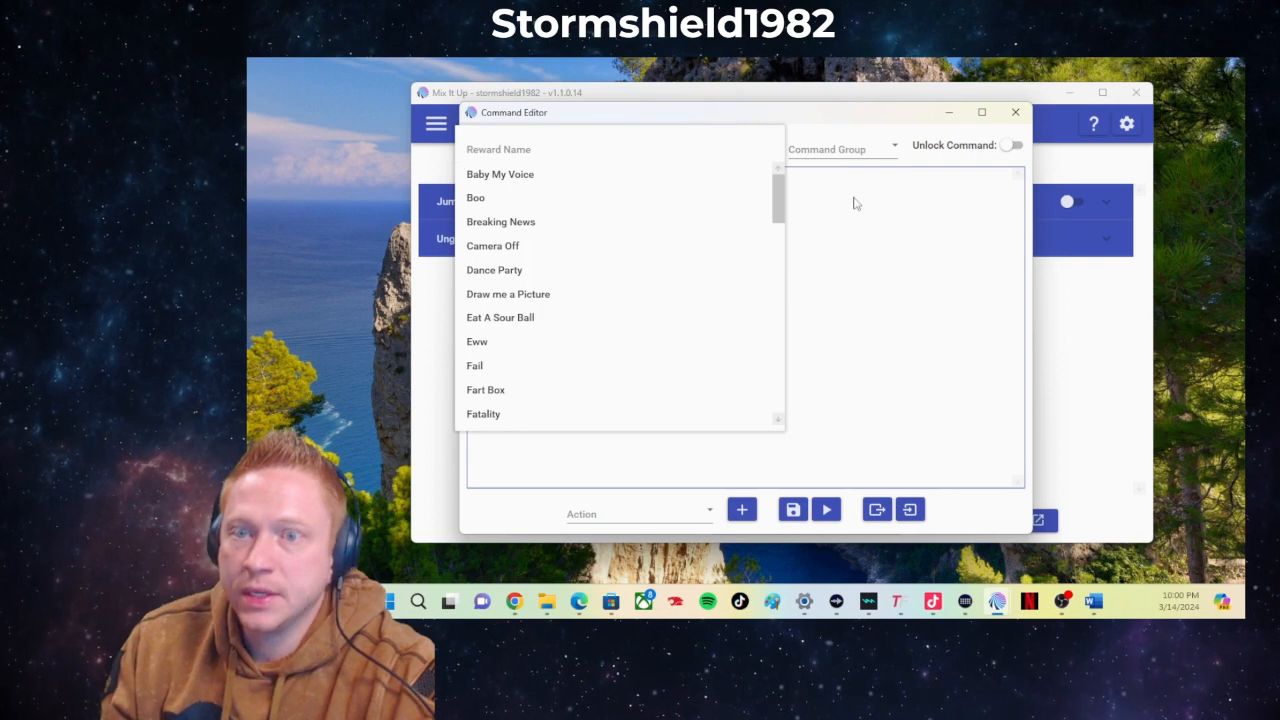
pyautogui.click(565, 178)
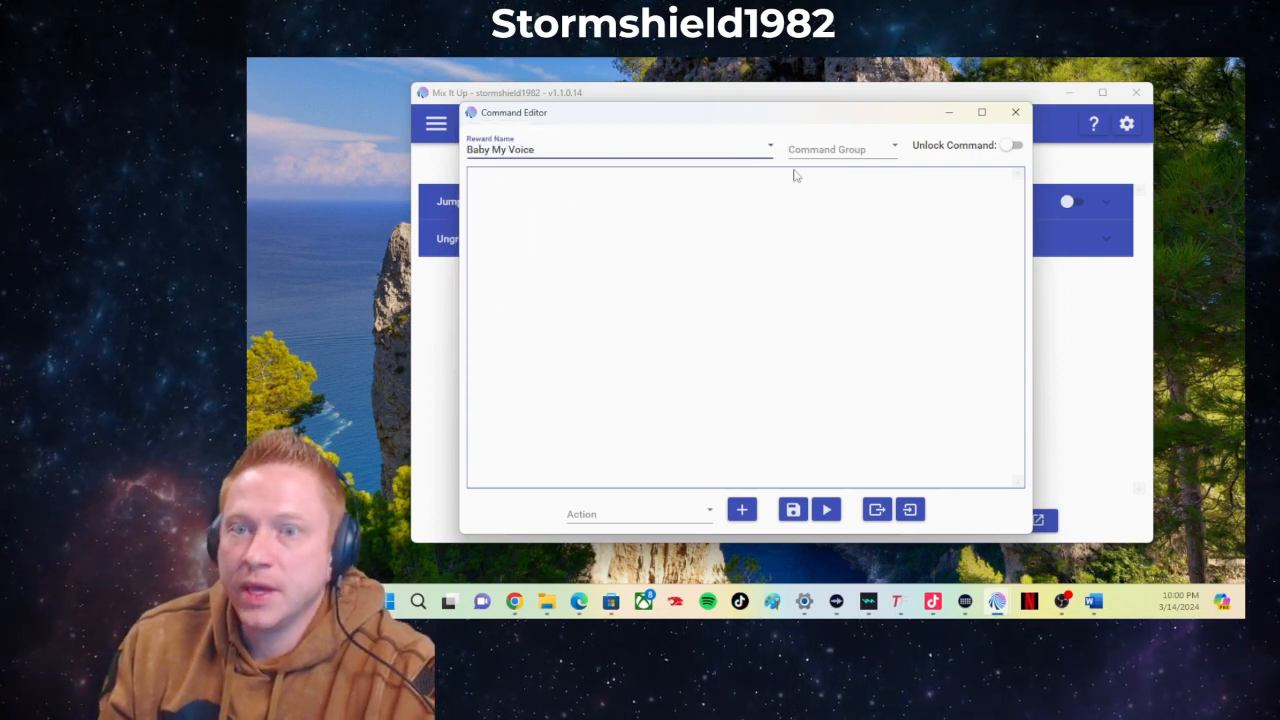
pyautogui.click(873, 157)
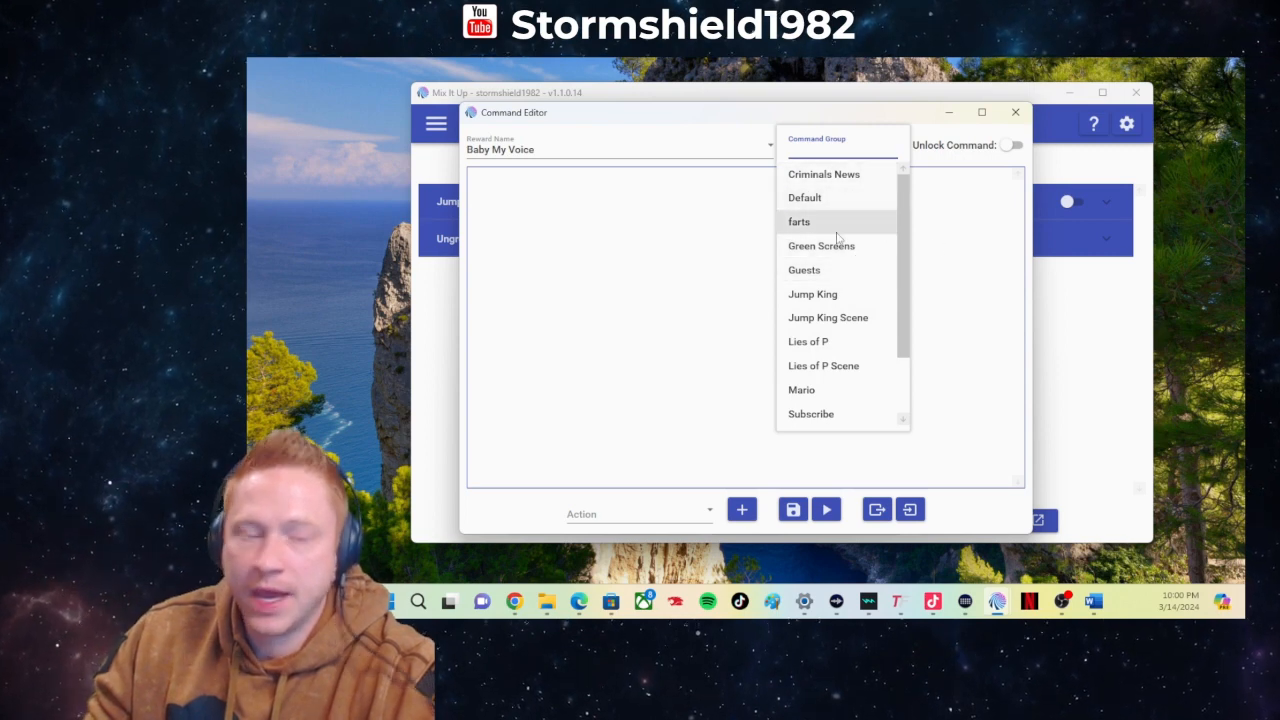
pyautogui.click(955, 232)
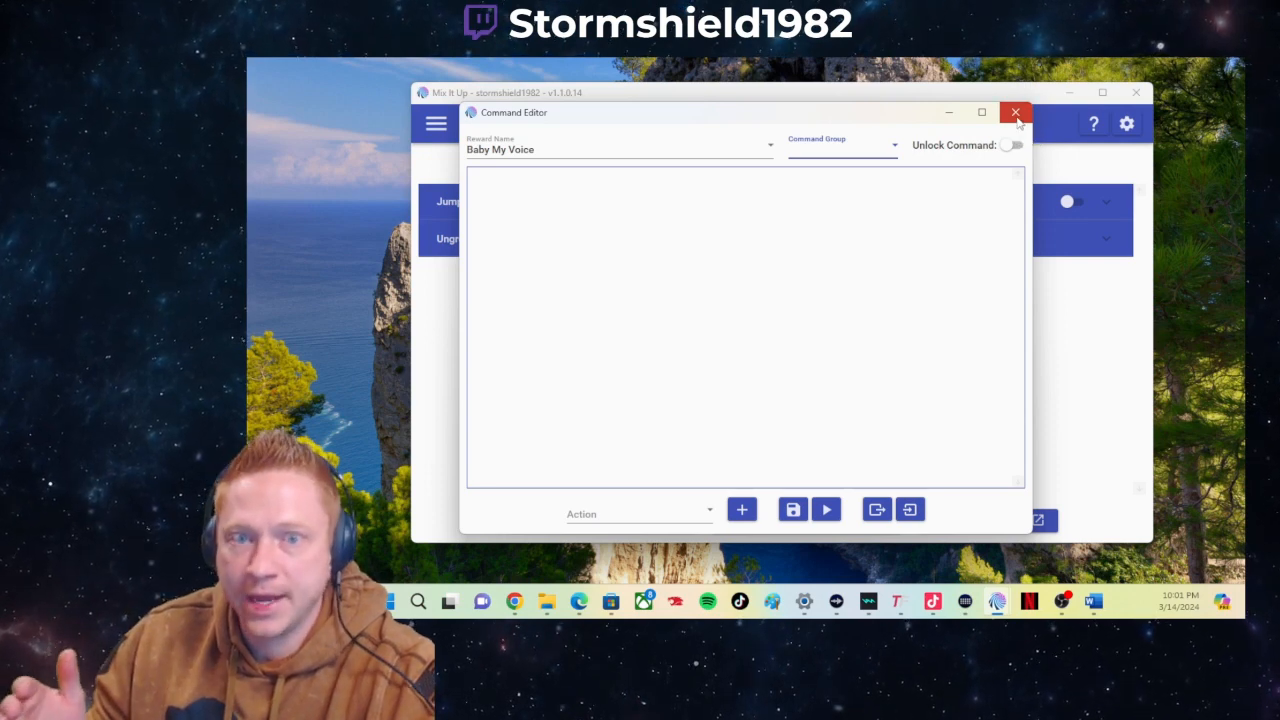
pyautogui.click(1015, 113)
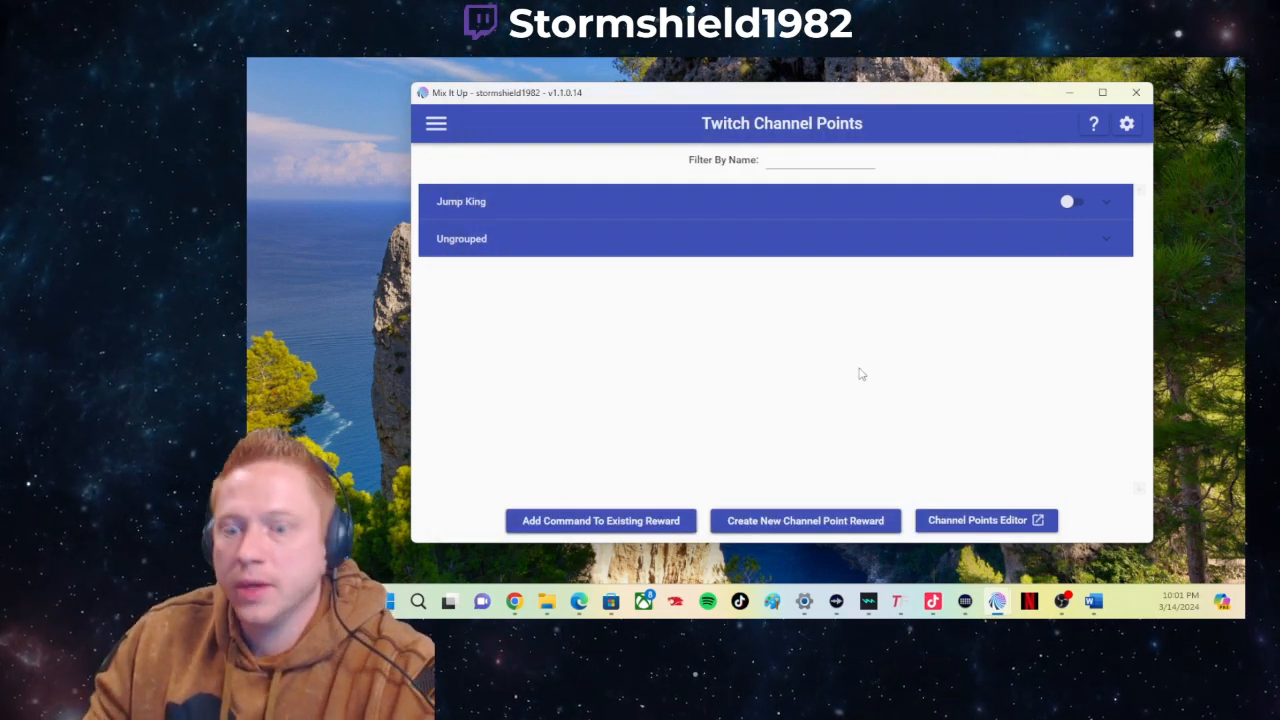
# - Create a new channel point reward named Test and acknowledge its creation
pyautogui.click(823, 522)
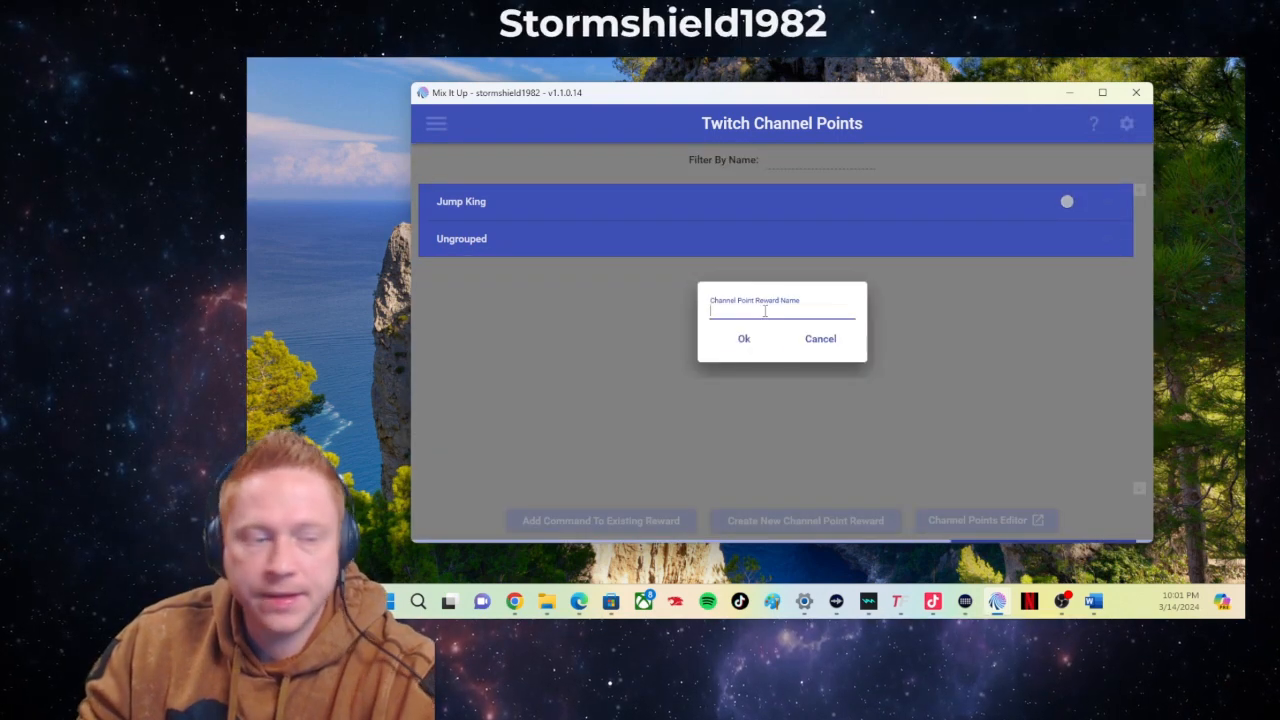
pyautogui.write('Test')
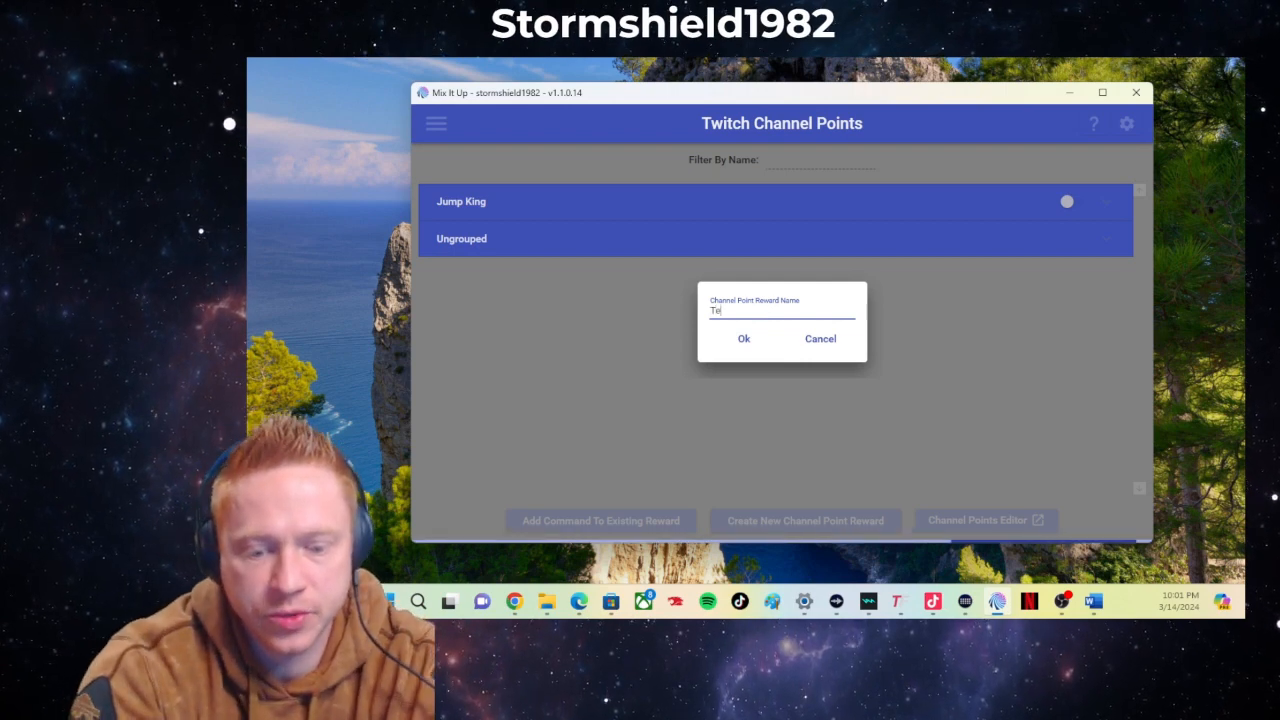
pyautogui.click(746, 342)
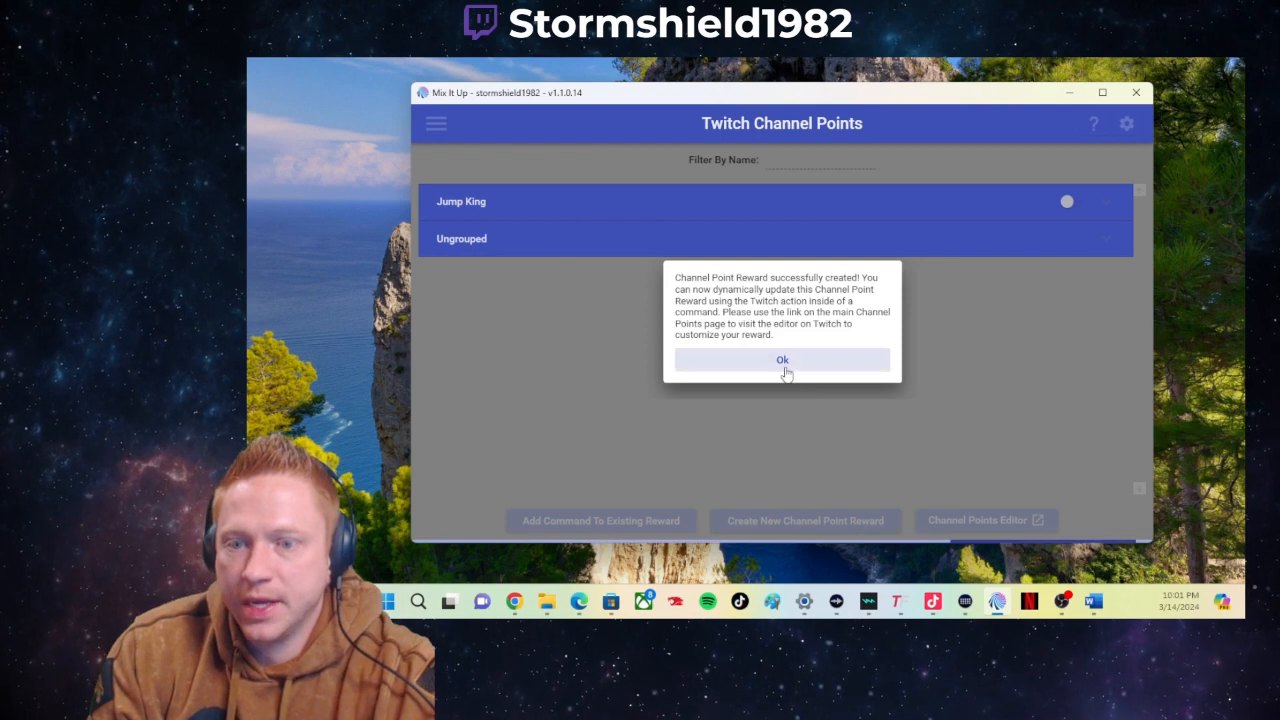
pyautogui.click(782, 362)
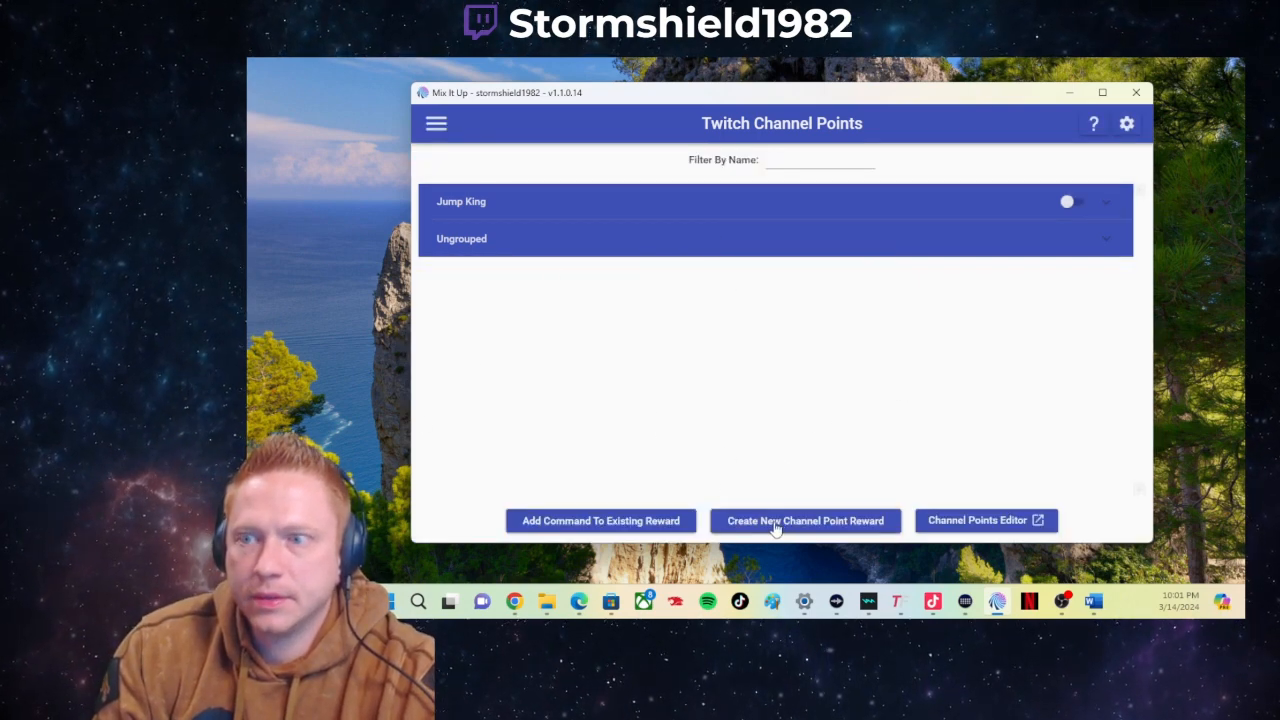
# - Open the Test reward from the Ungrouped list for command editing and view the available command groups without choosing one
pyautogui.click(688, 240)
pyautogui.scroll(-10, 677, 440)
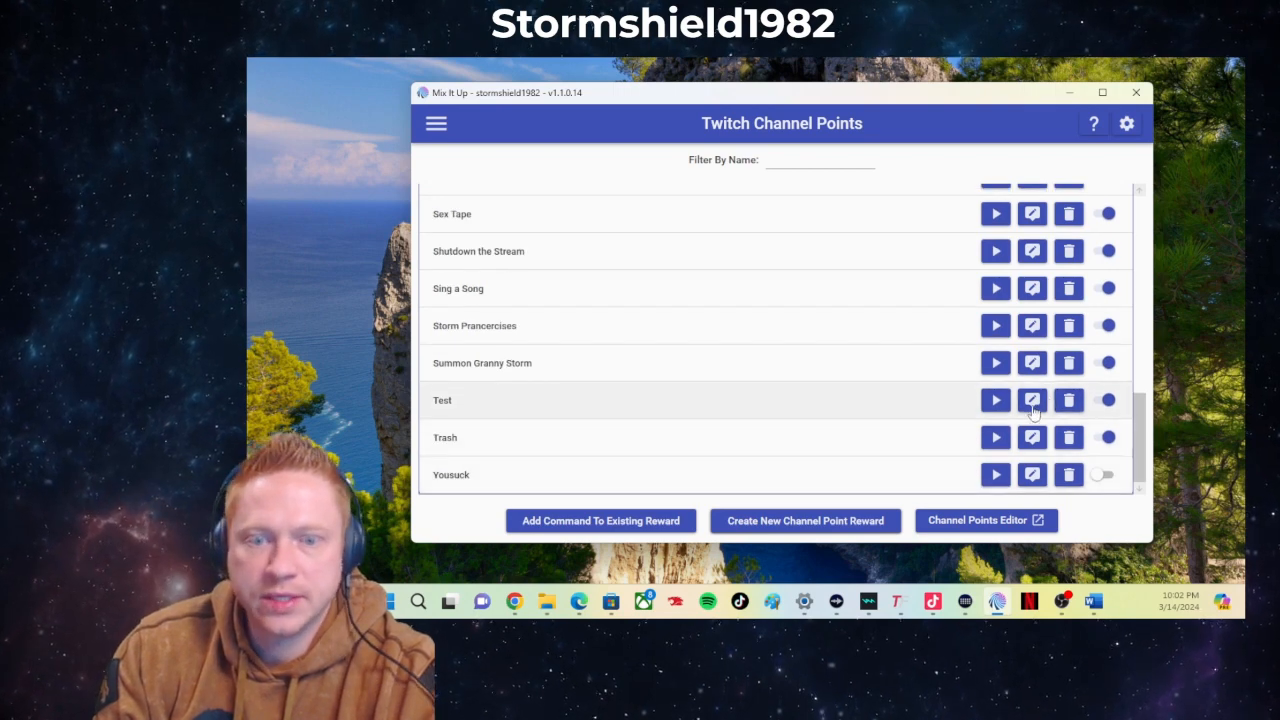
pyautogui.click(1032, 402)
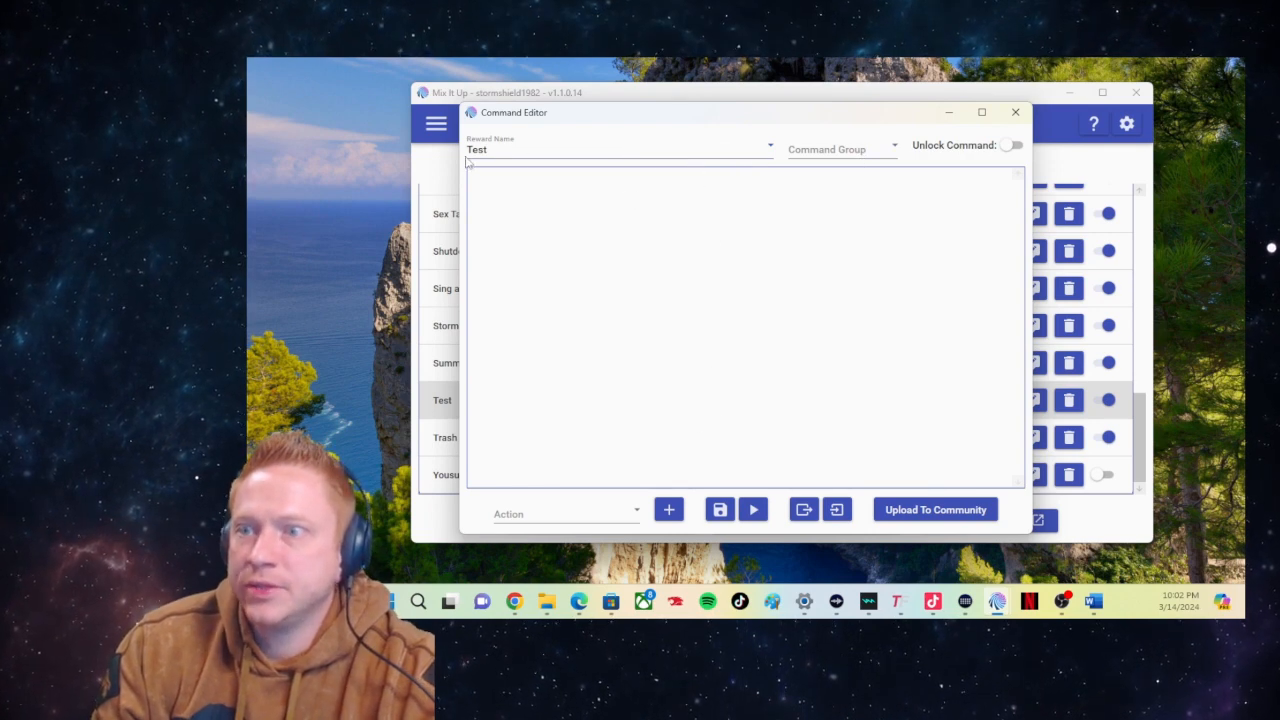
pyautogui.click(869, 151)
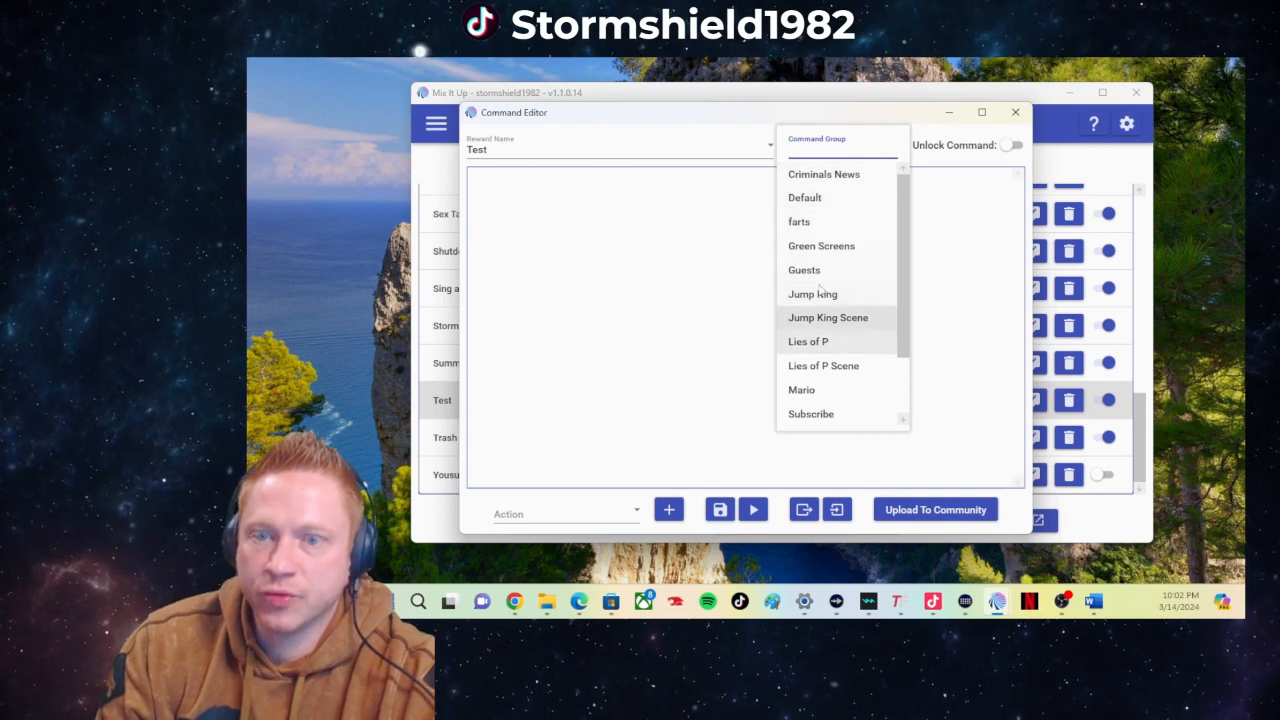
pyautogui.click(945, 262)
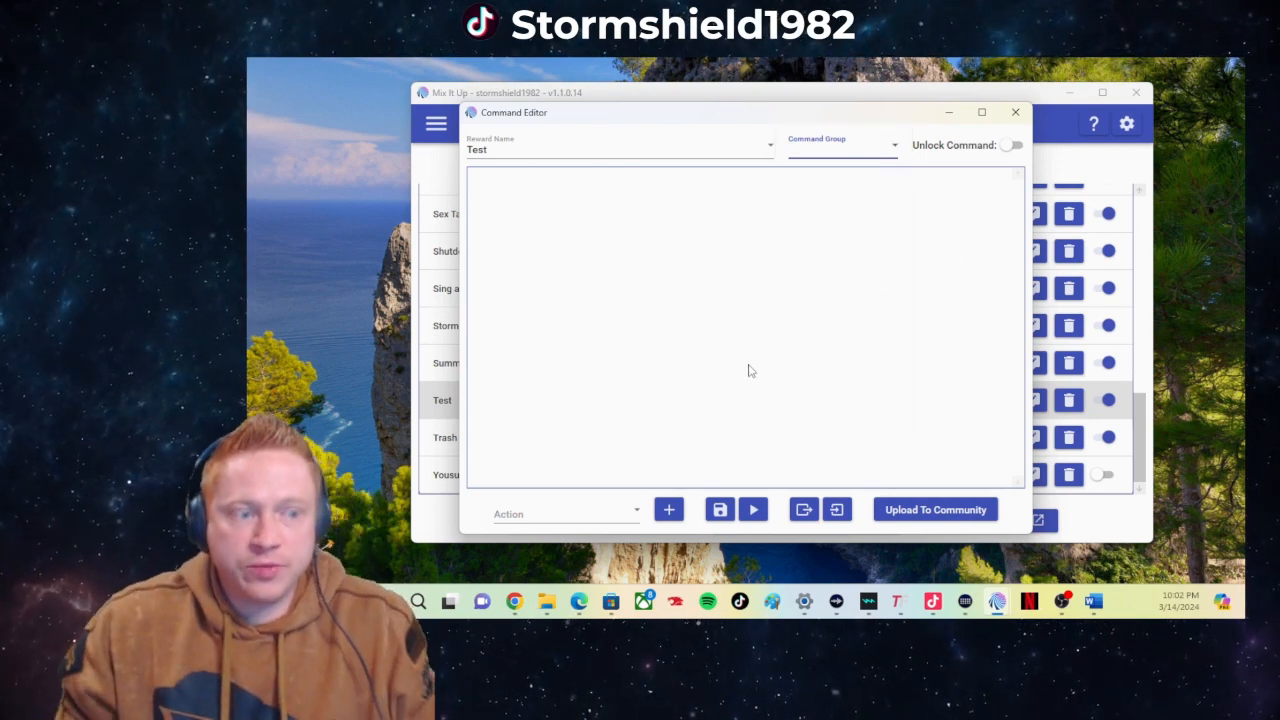
# - Look through the action types available for the Test command, from Chat Message down to Wait
pyautogui.click(638, 514)
pyautogui.scroll(-3, 529, 323)
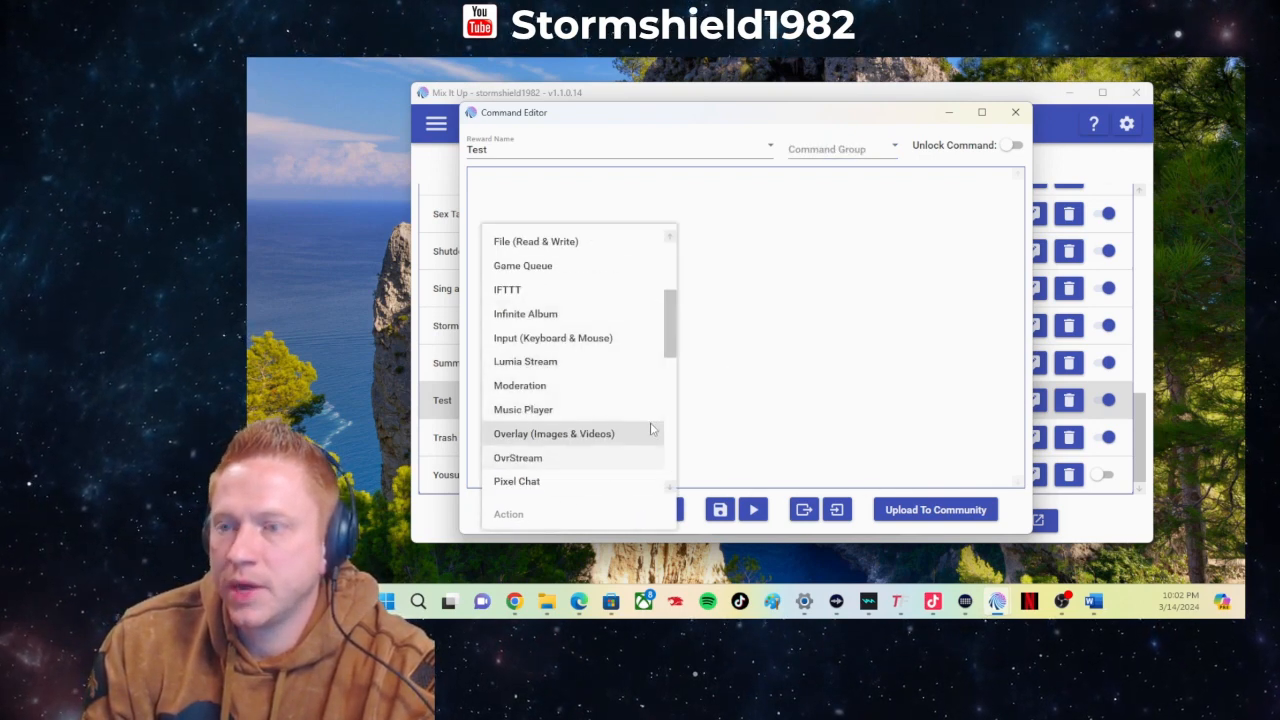
pyautogui.scroll(3, 529, 323)
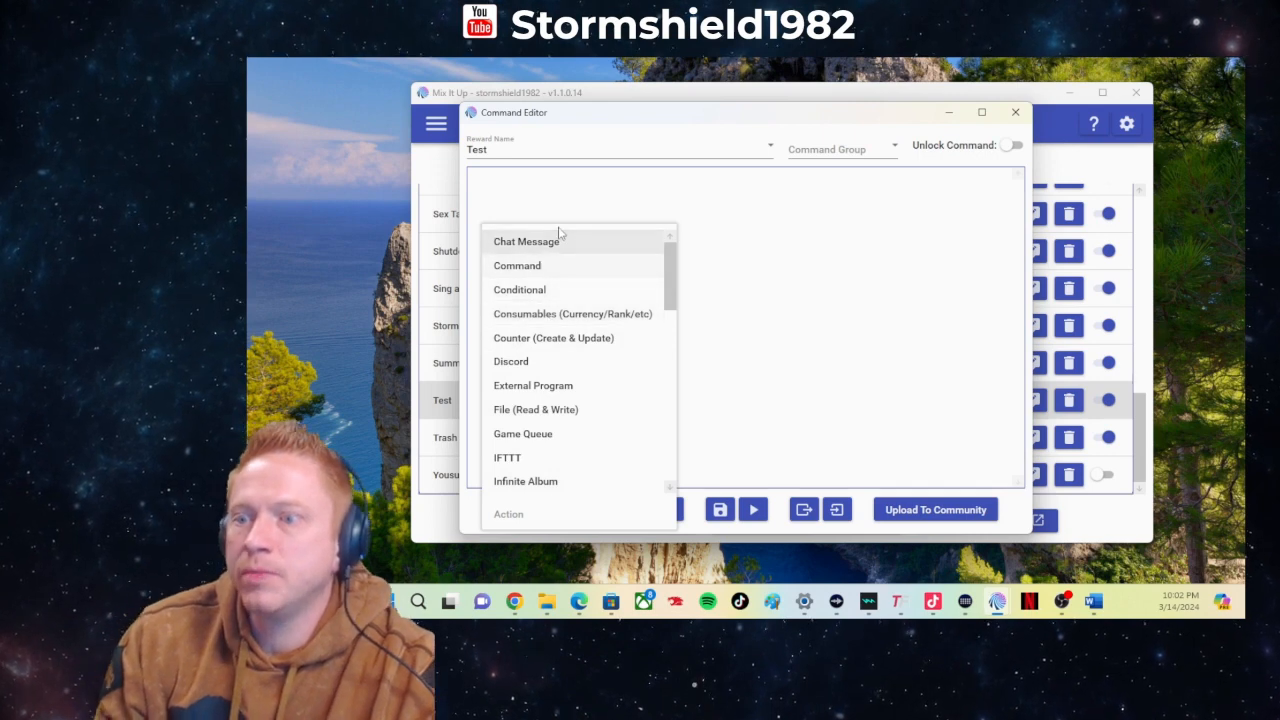
pyautogui.scroll(-3, 562, 318)
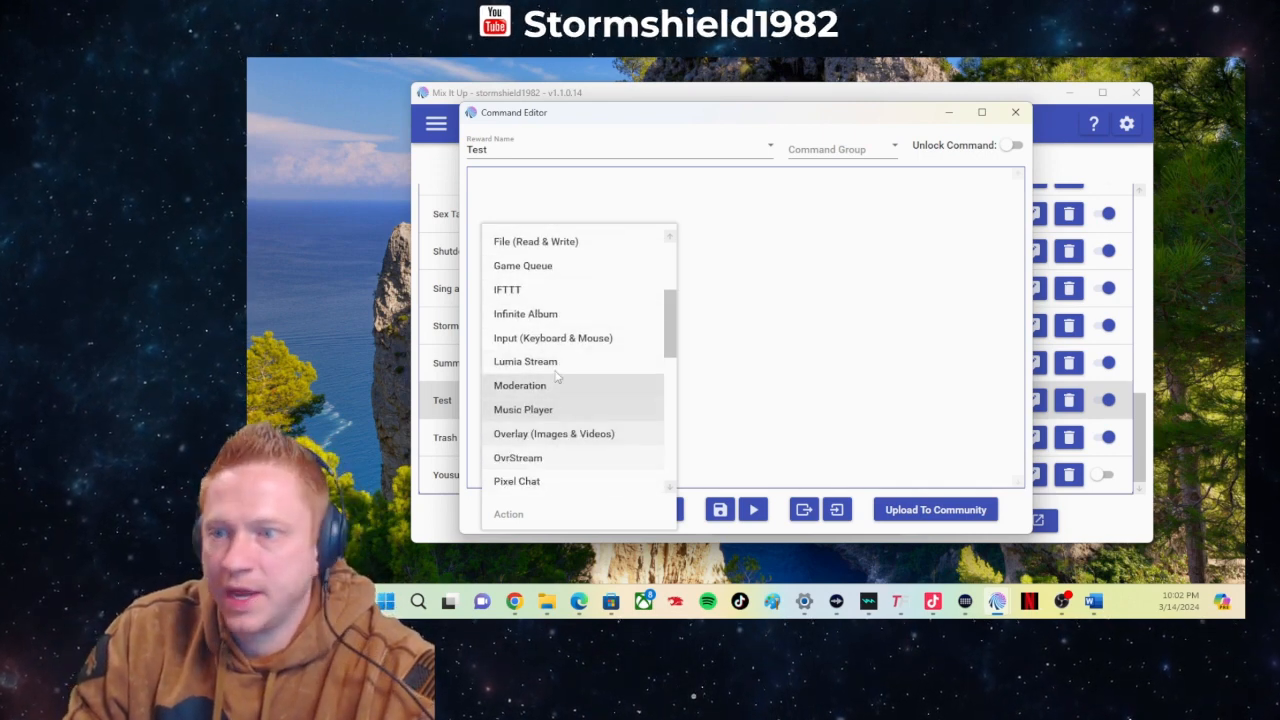
pyautogui.scroll(3, 563, 300)
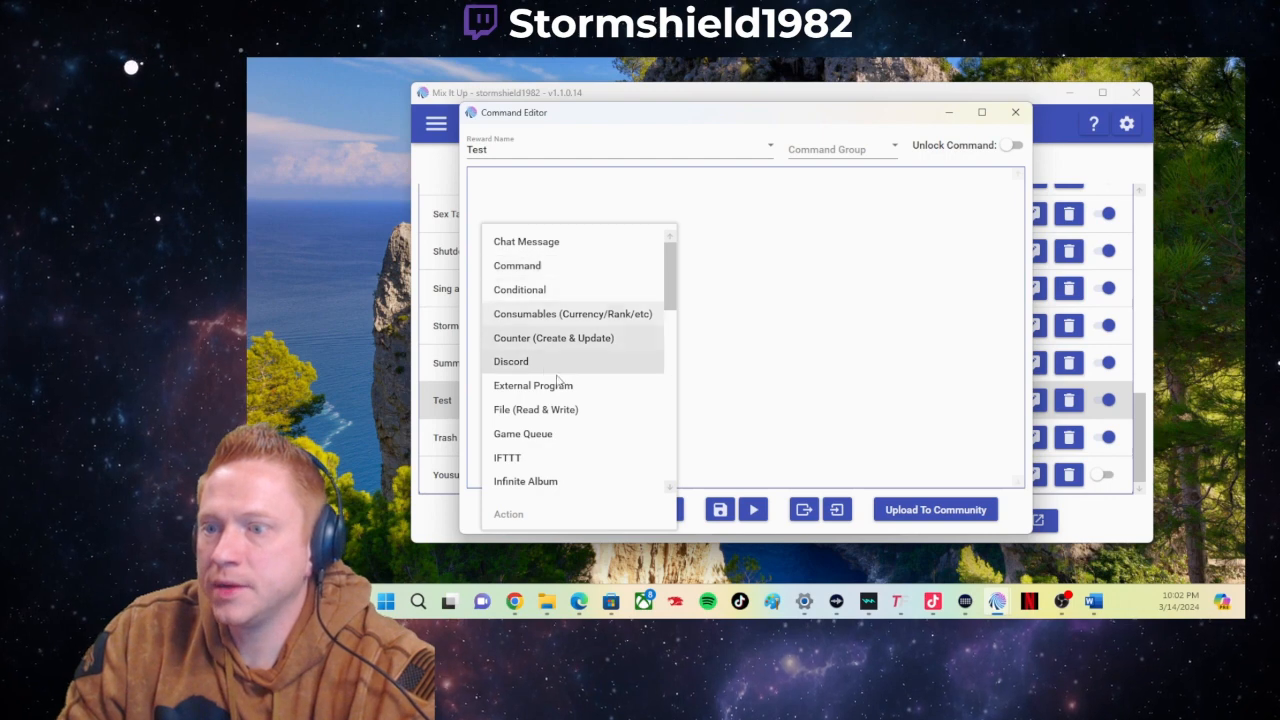
pyautogui.scroll(-1, 549, 373)
pyautogui.scroll(-1, 549, 373)
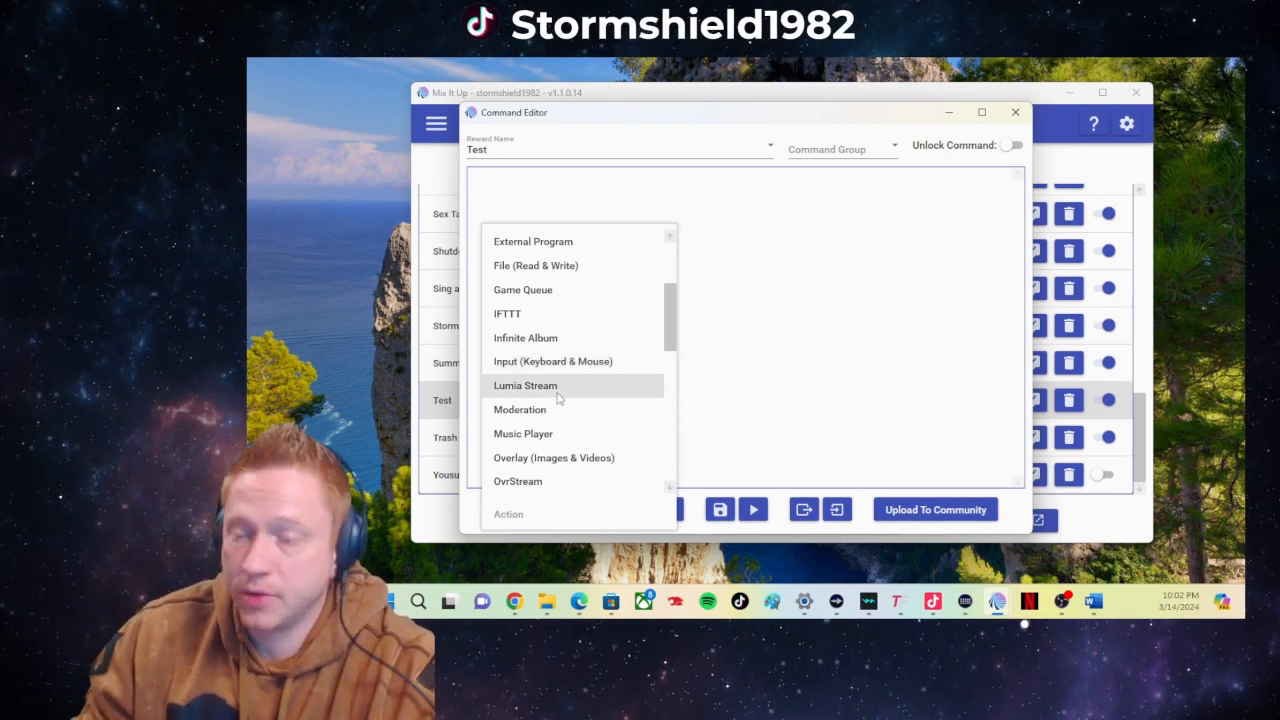
pyautogui.scroll(-1, 557, 410)
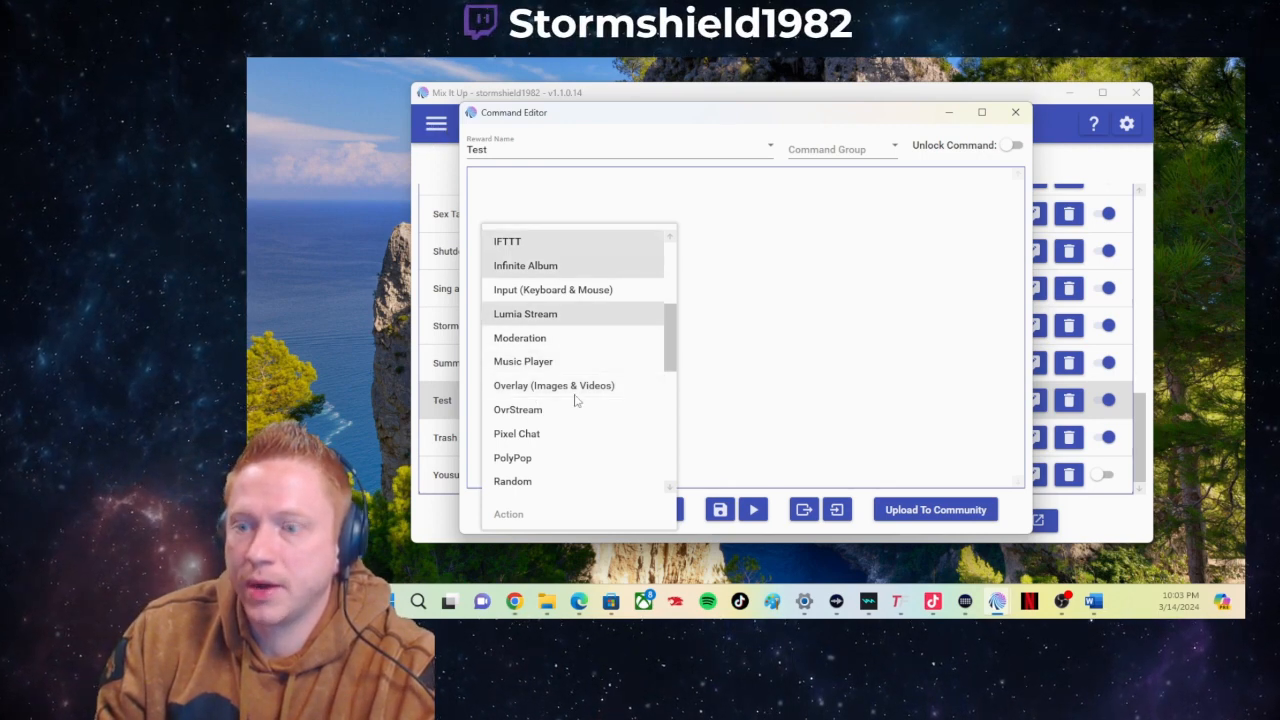
pyautogui.scroll(-1, 558, 420)
pyautogui.scroll(-1, 556, 406)
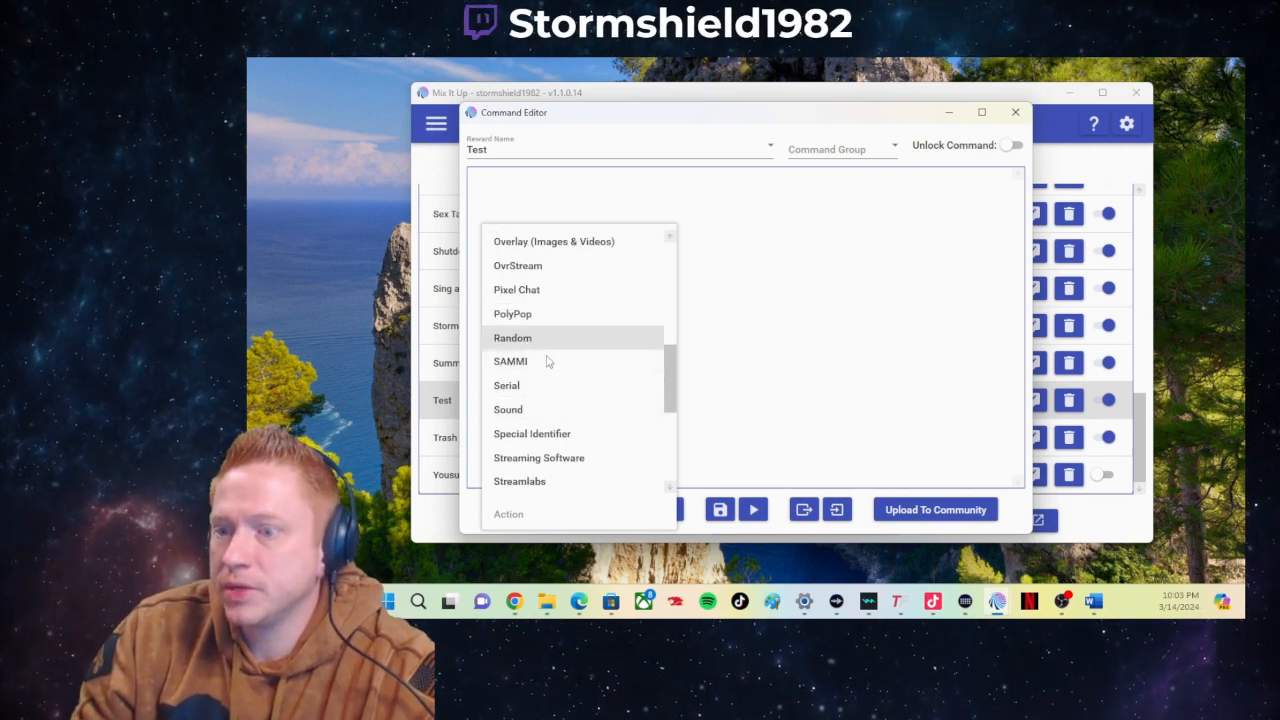
pyautogui.scroll(-2, 549, 360)
pyautogui.scroll(1, 565, 390)
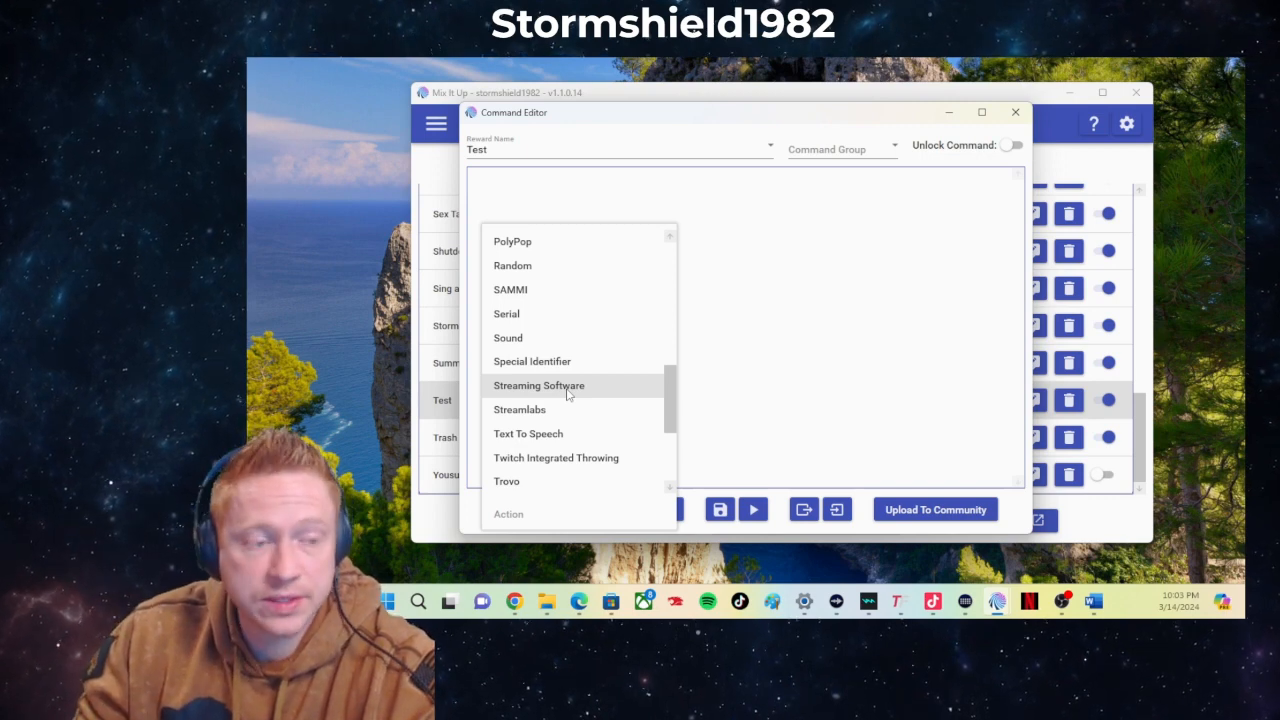
pyautogui.scroll(-1, 567, 395)
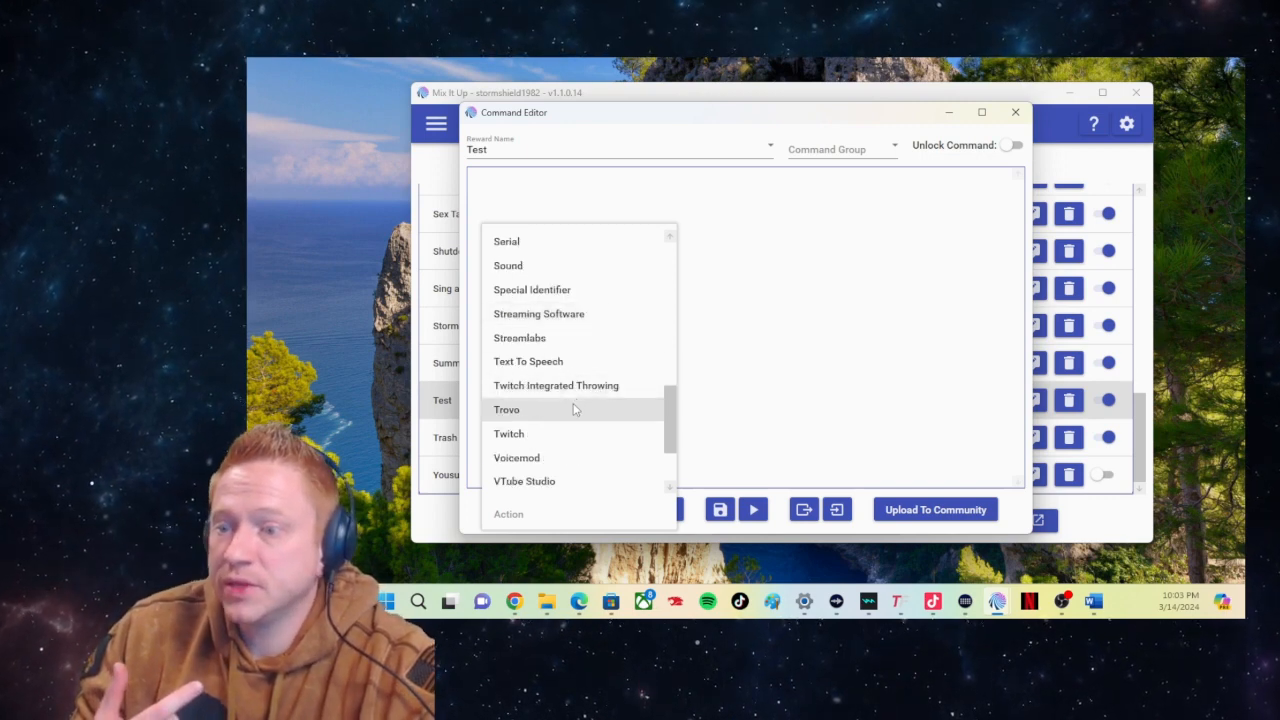
pyautogui.scroll(-2, 567, 415)
pyautogui.scroll(1, 567, 418)
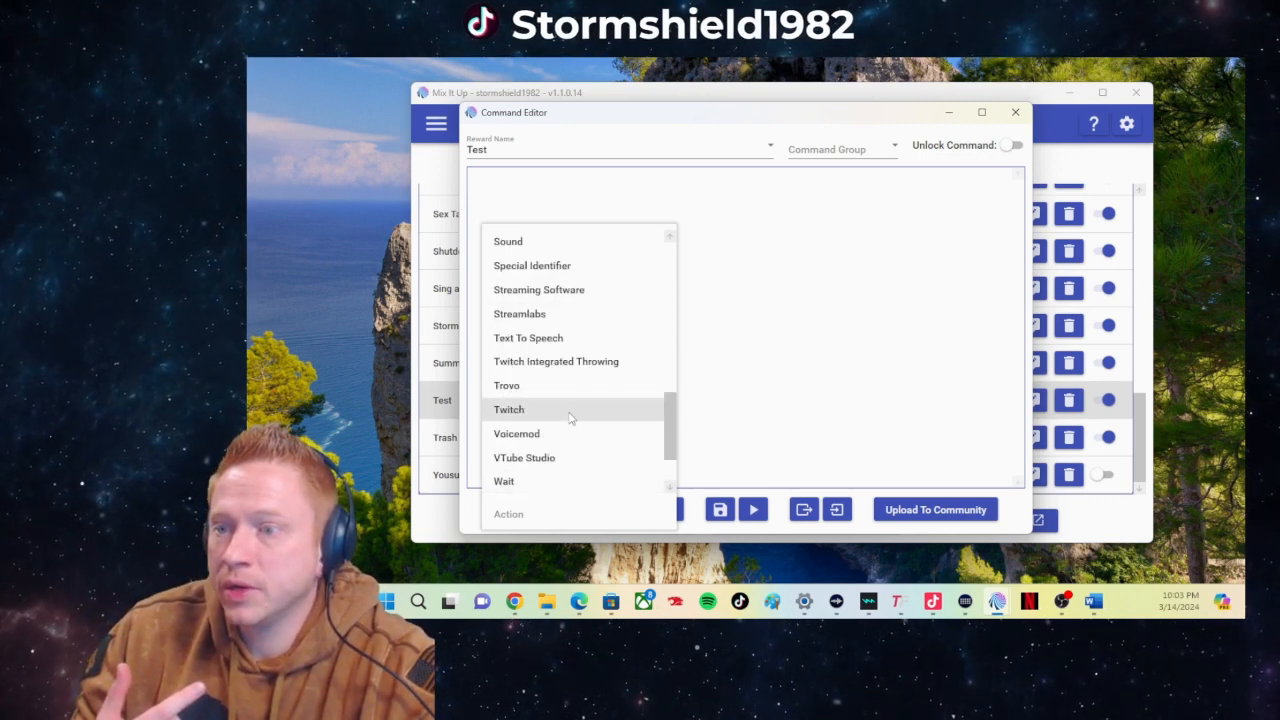
# - Add a Streaming Software action to the Test command, with OBS Studio as the software and Scene as the action
pyautogui.click(530, 292)
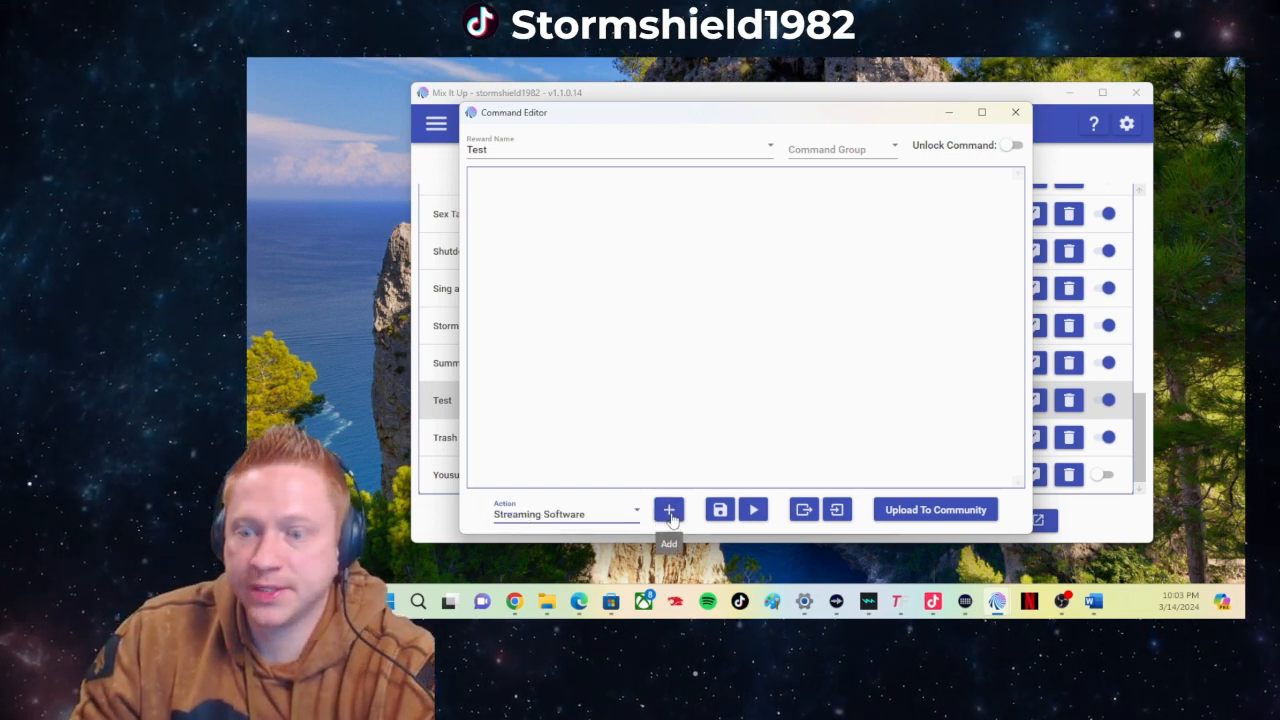
pyautogui.click(669, 512)
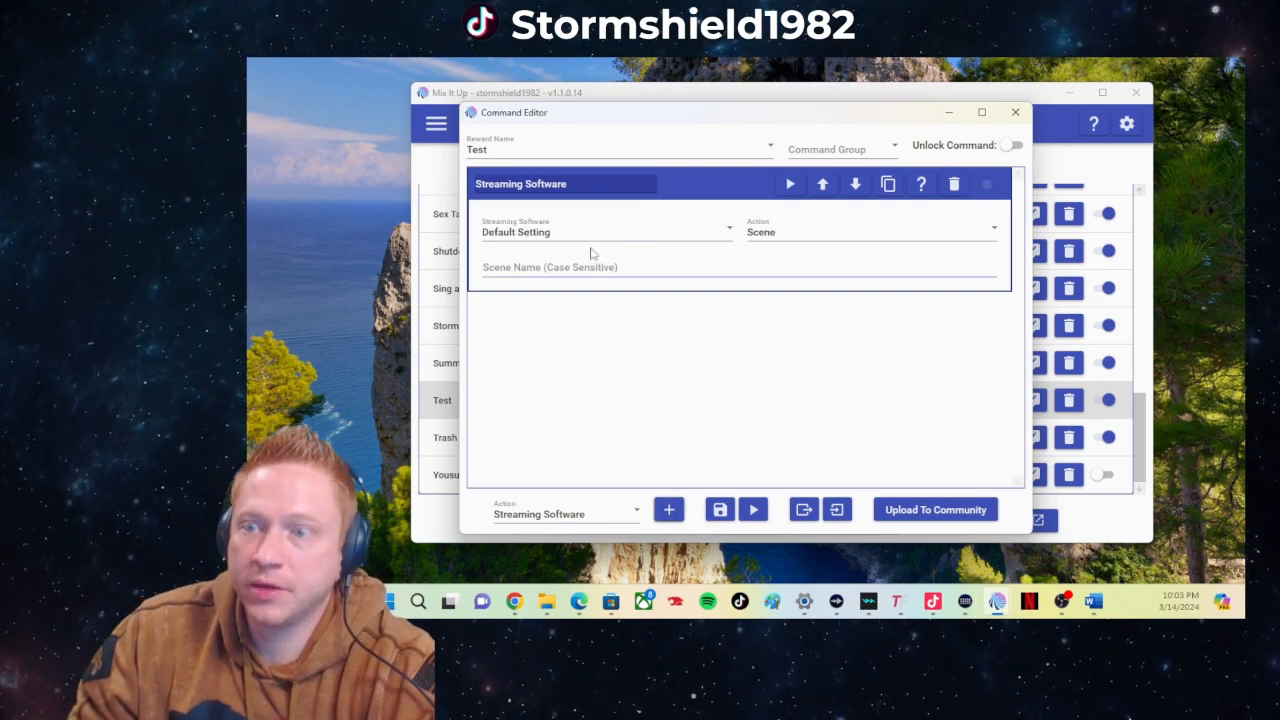
pyautogui.click(729, 233)
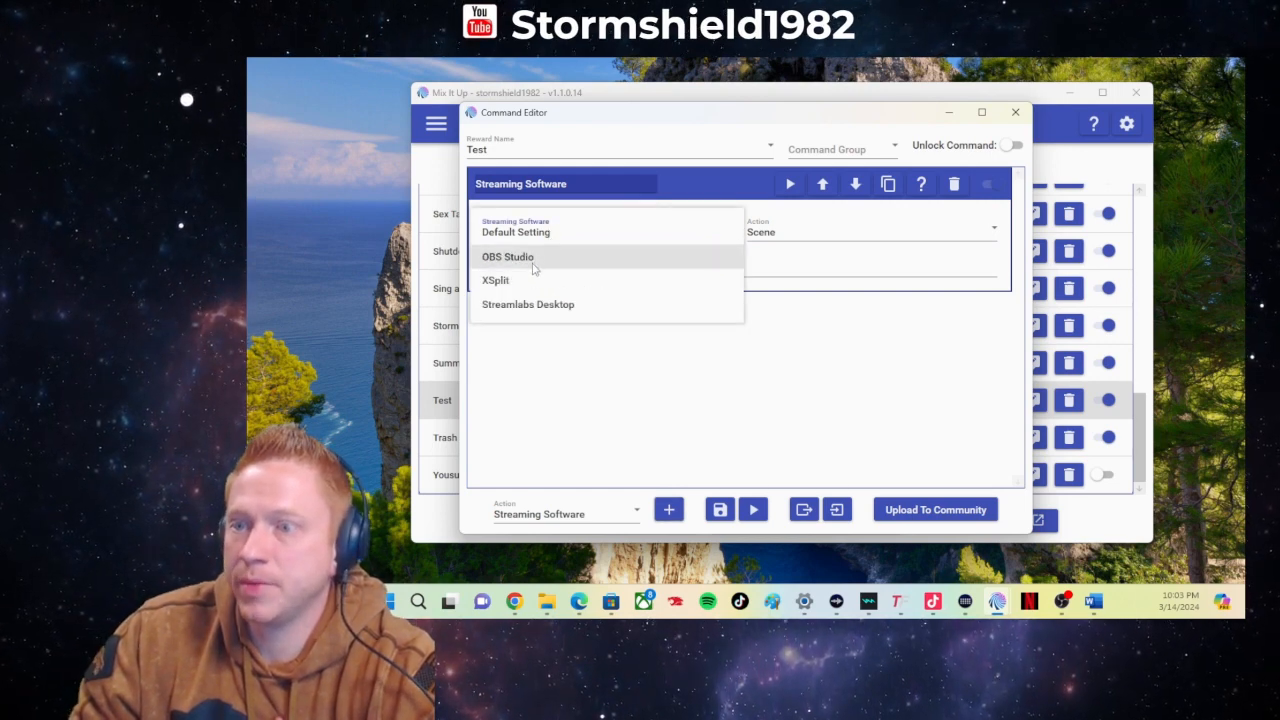
pyautogui.click(534, 259)
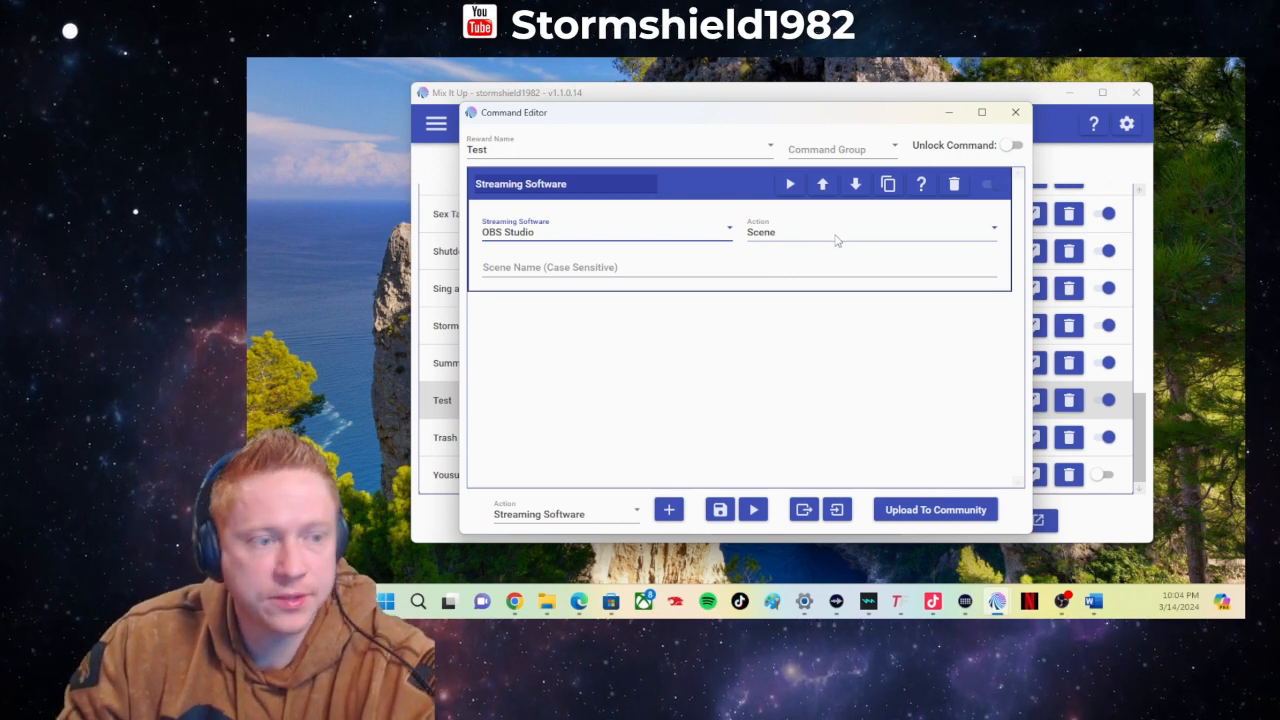
pyautogui.click(837, 240)
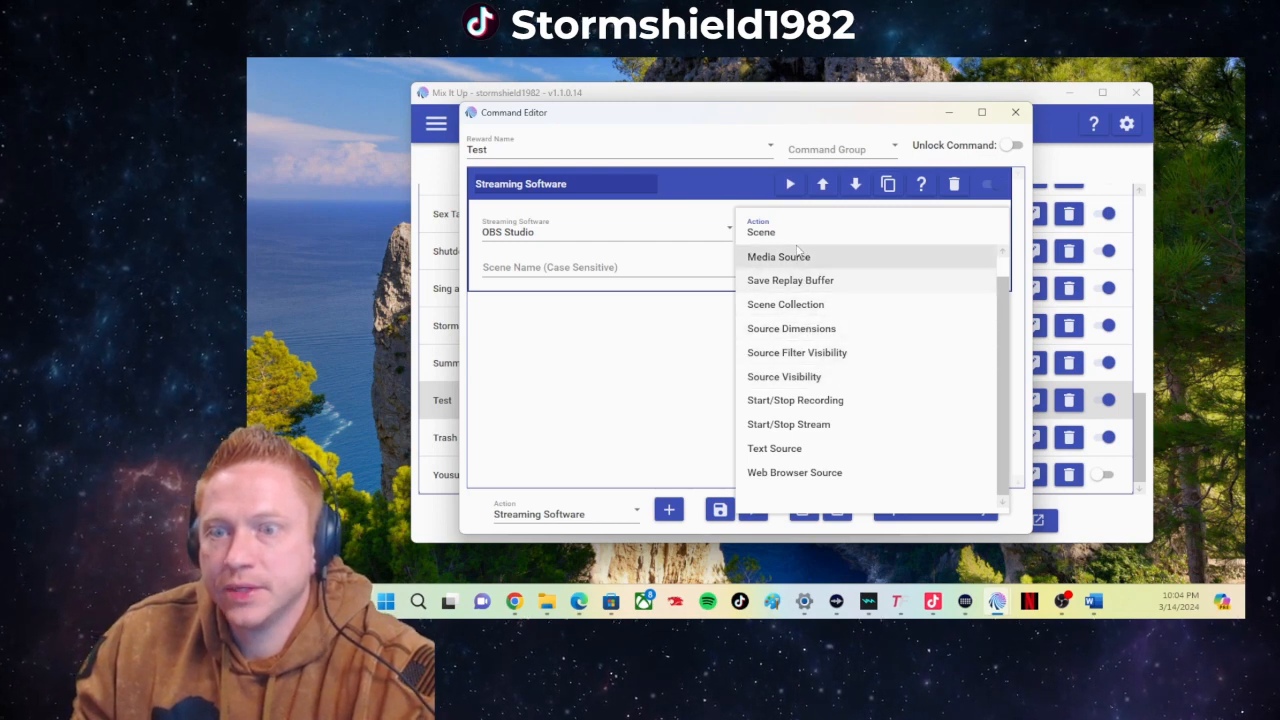
pyautogui.click(760, 236)
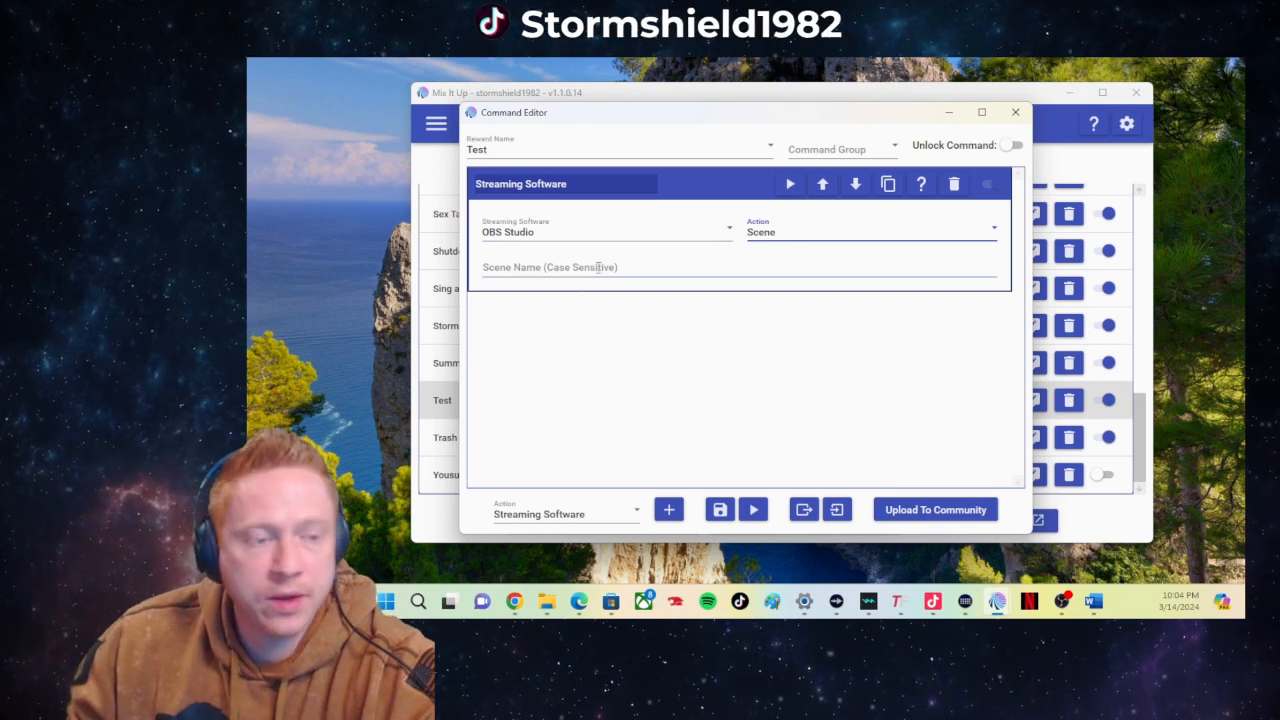
# - Set the scene name of the Streaming Software action to Dual Output Console
pyautogui.click(555, 266)
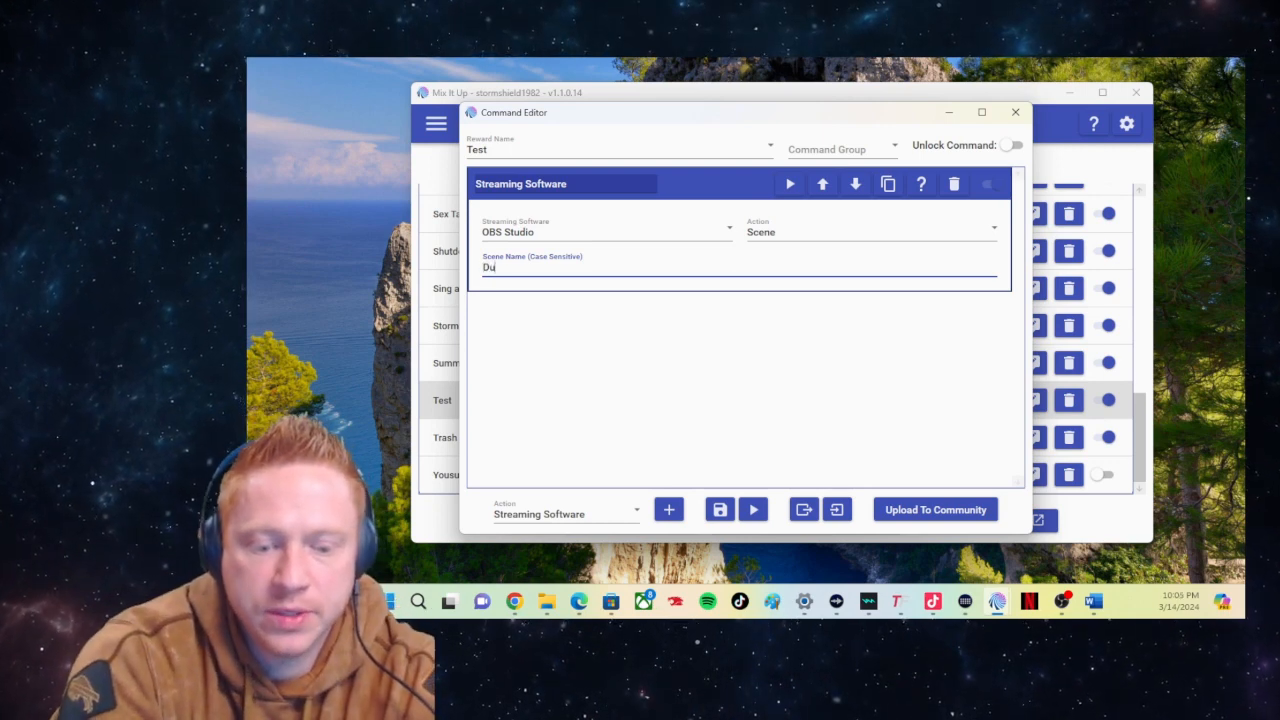
pyautogui.write('al')
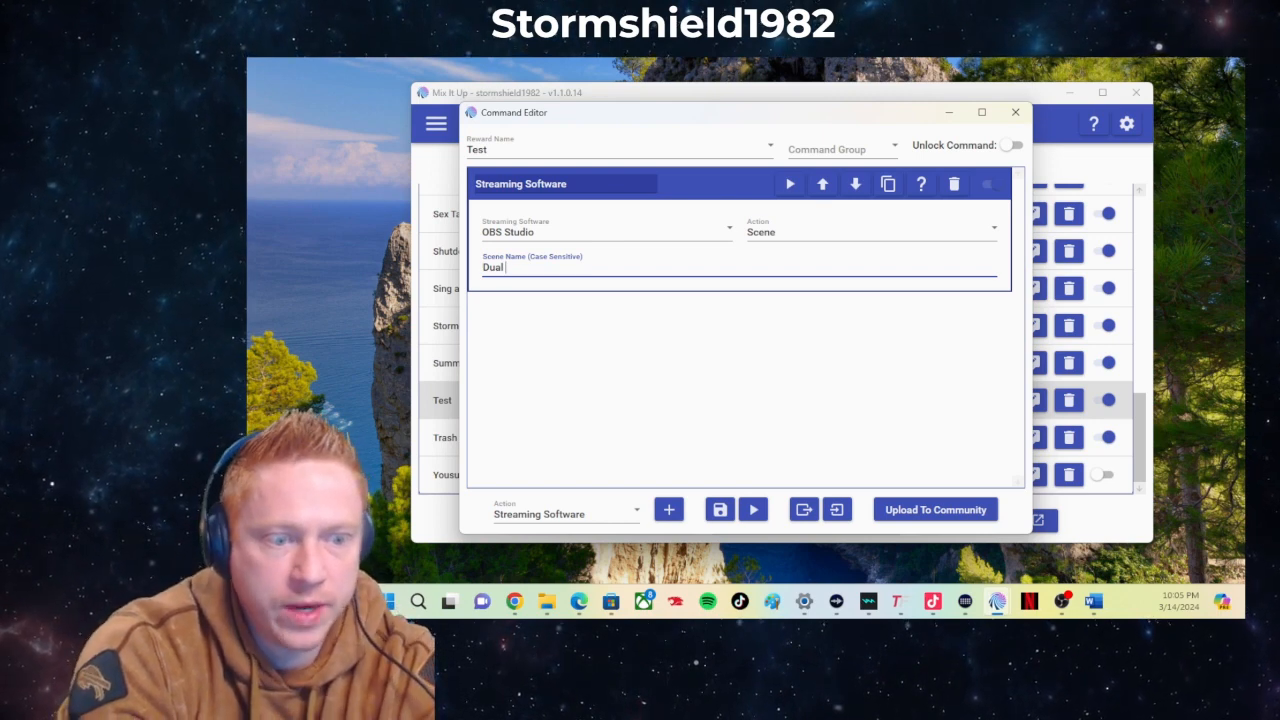
pyautogui.write(' Ou')
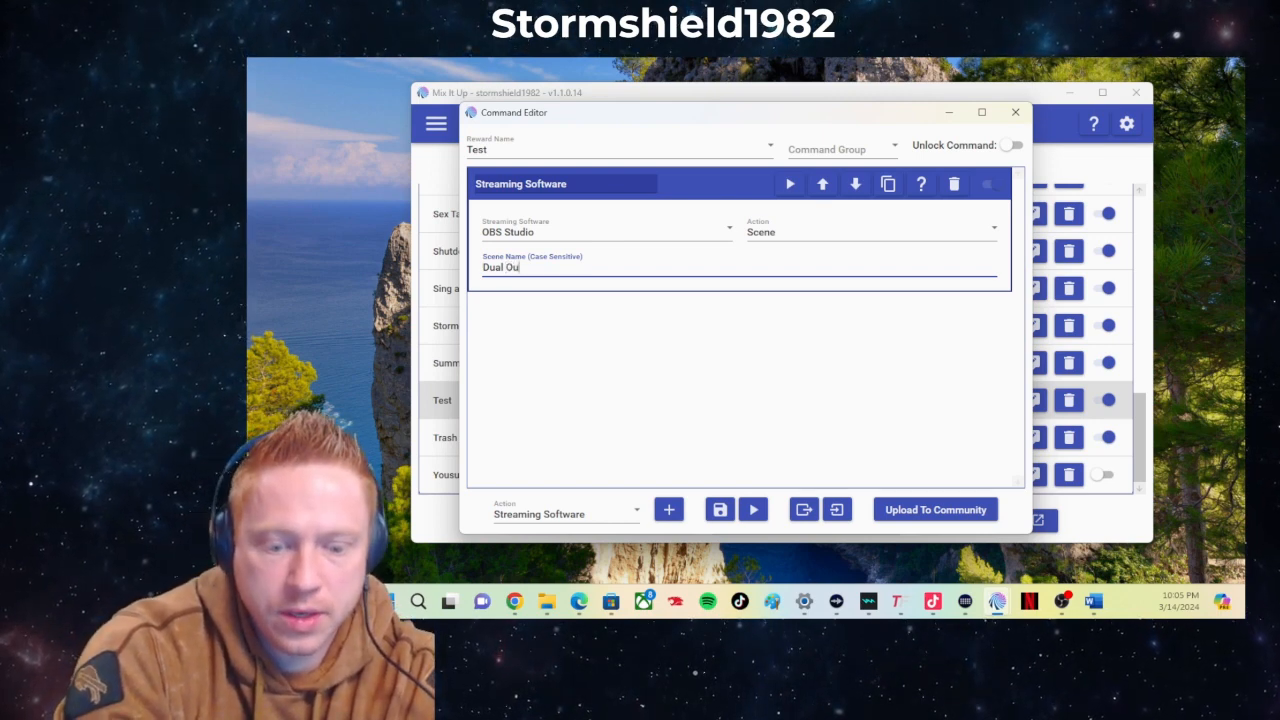
pyautogui.write('tput Co')
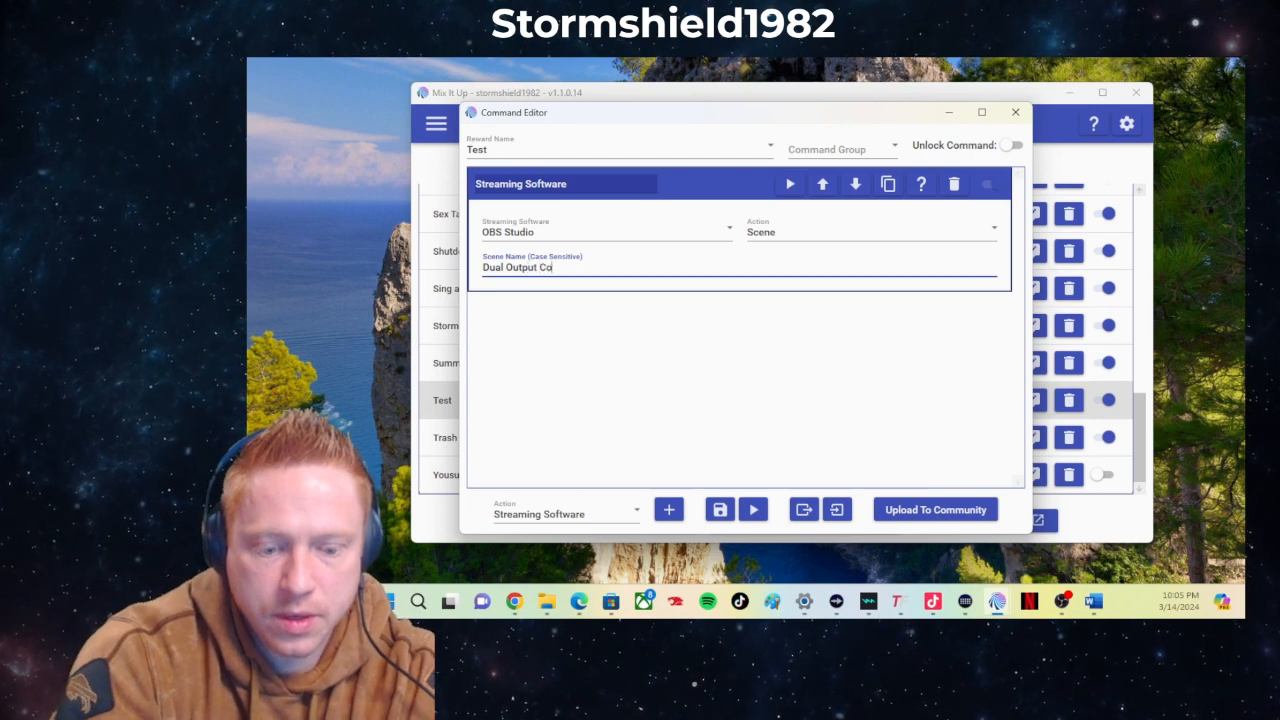
pyautogui.write('nsole')
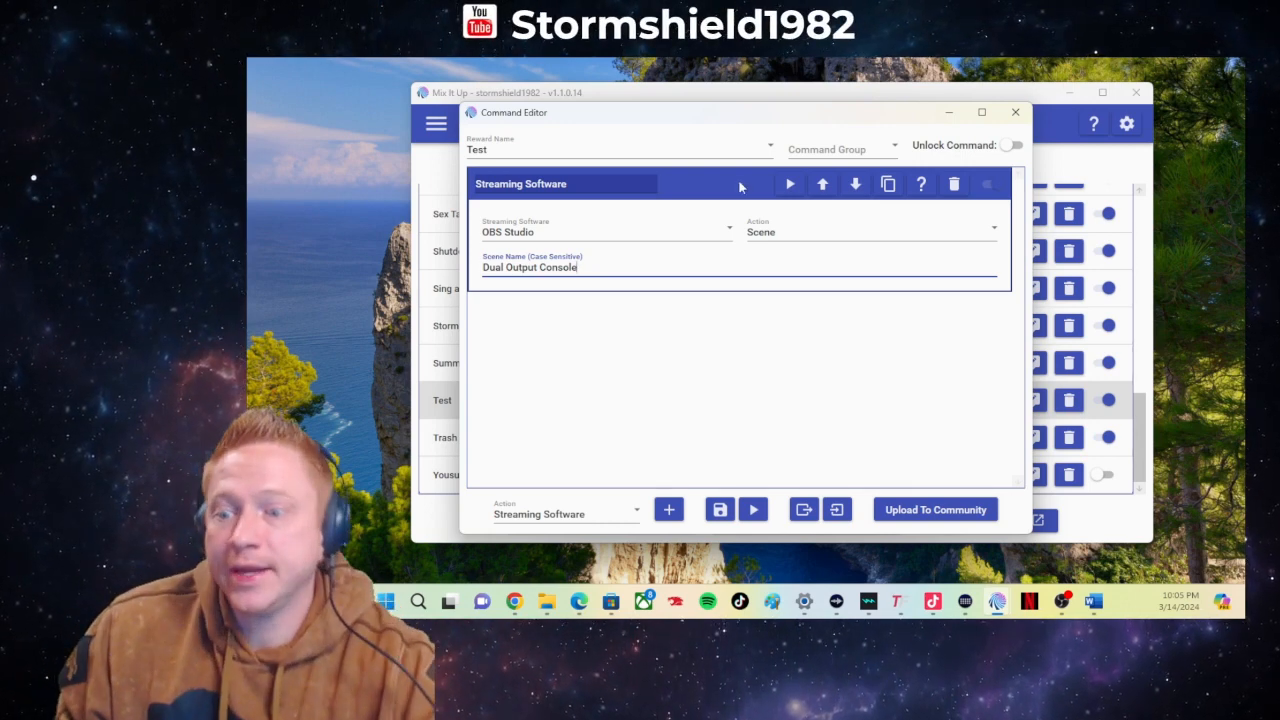
# - Add a Wait action below the scene change and set its amount to 10 seconds
pyautogui.click(643, 513)
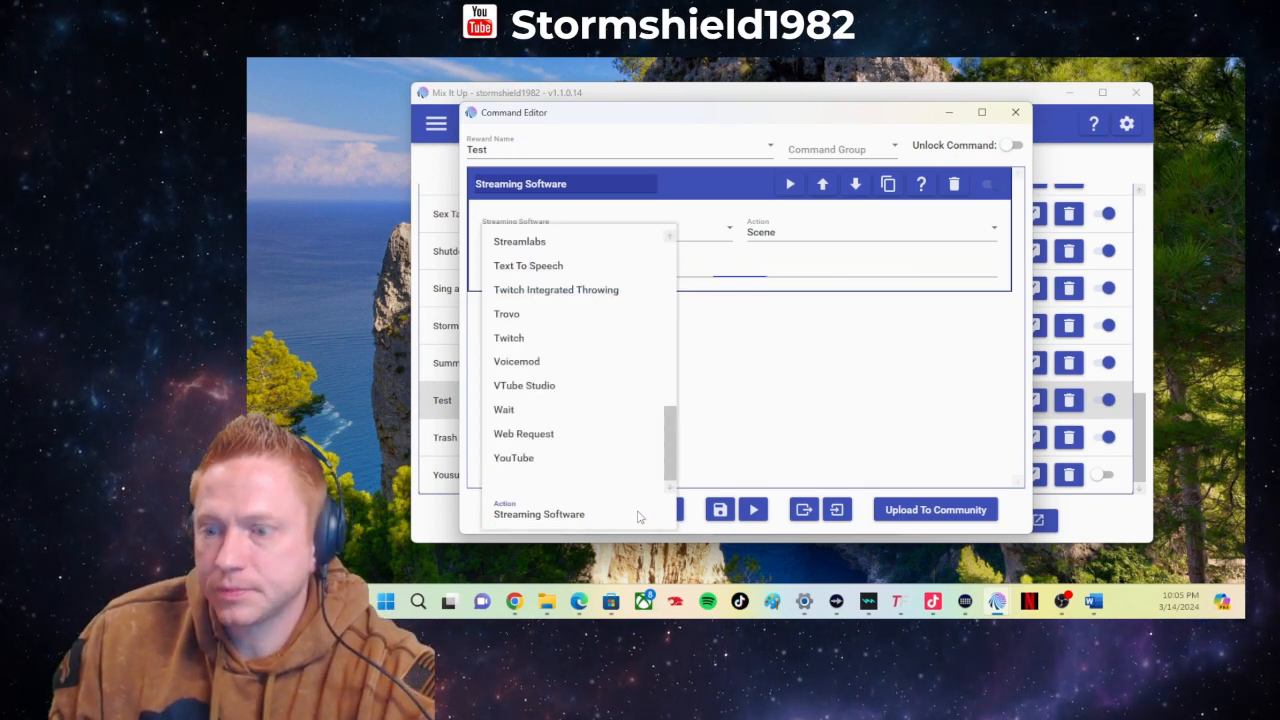
pyautogui.click(508, 412)
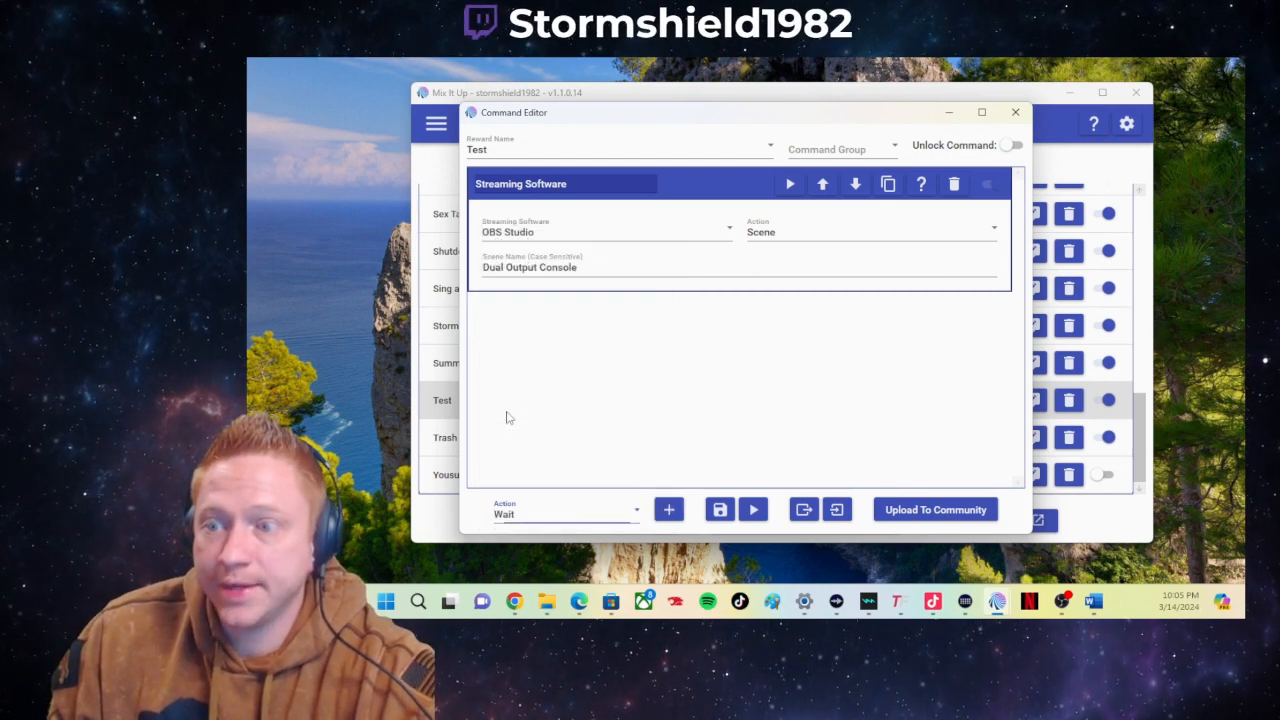
pyautogui.click(669, 511)
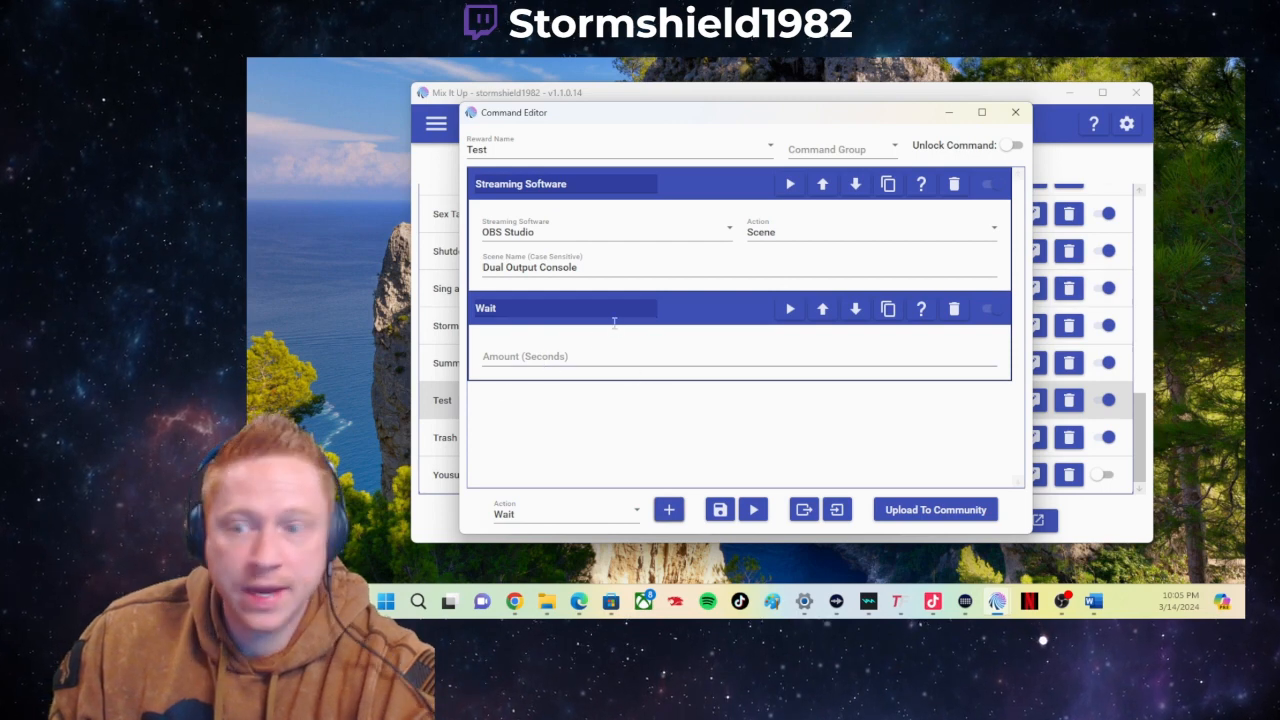
pyautogui.click(572, 352)
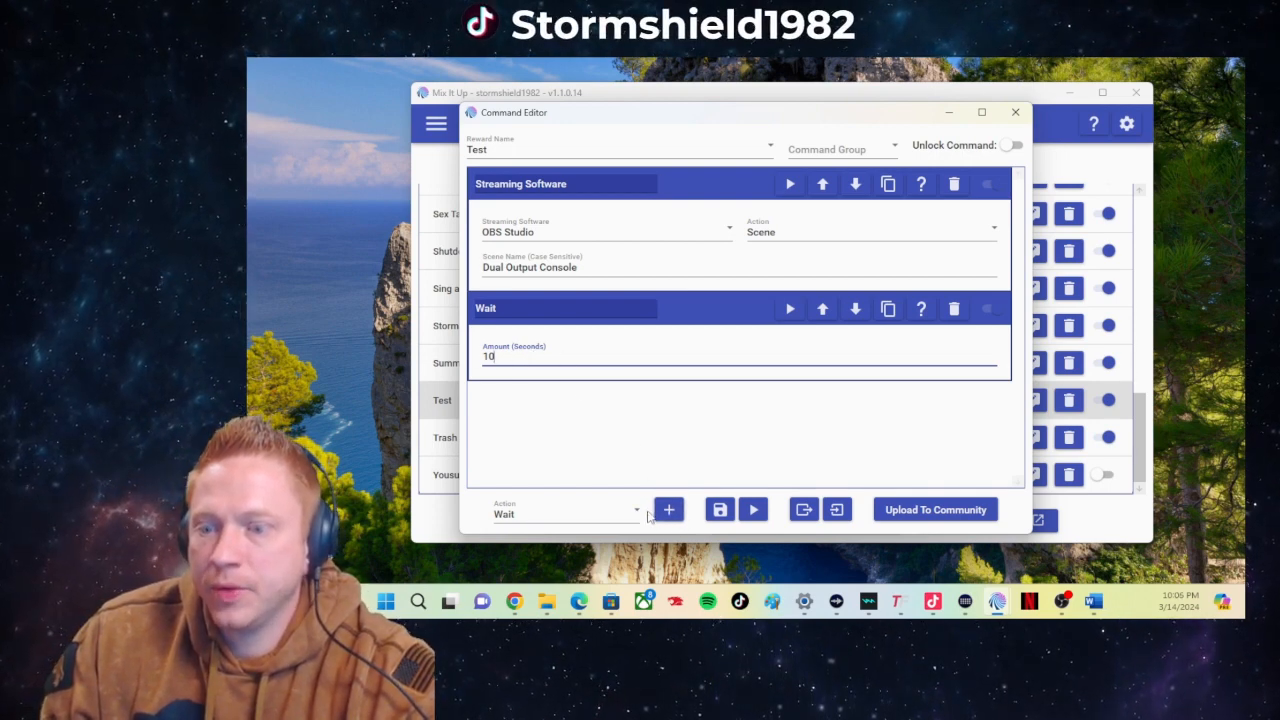
# - Add a second Streaming Software action below the wait, using OBS Studio with the Scene action and scene name Tutorial Video
pyautogui.click(638, 514)
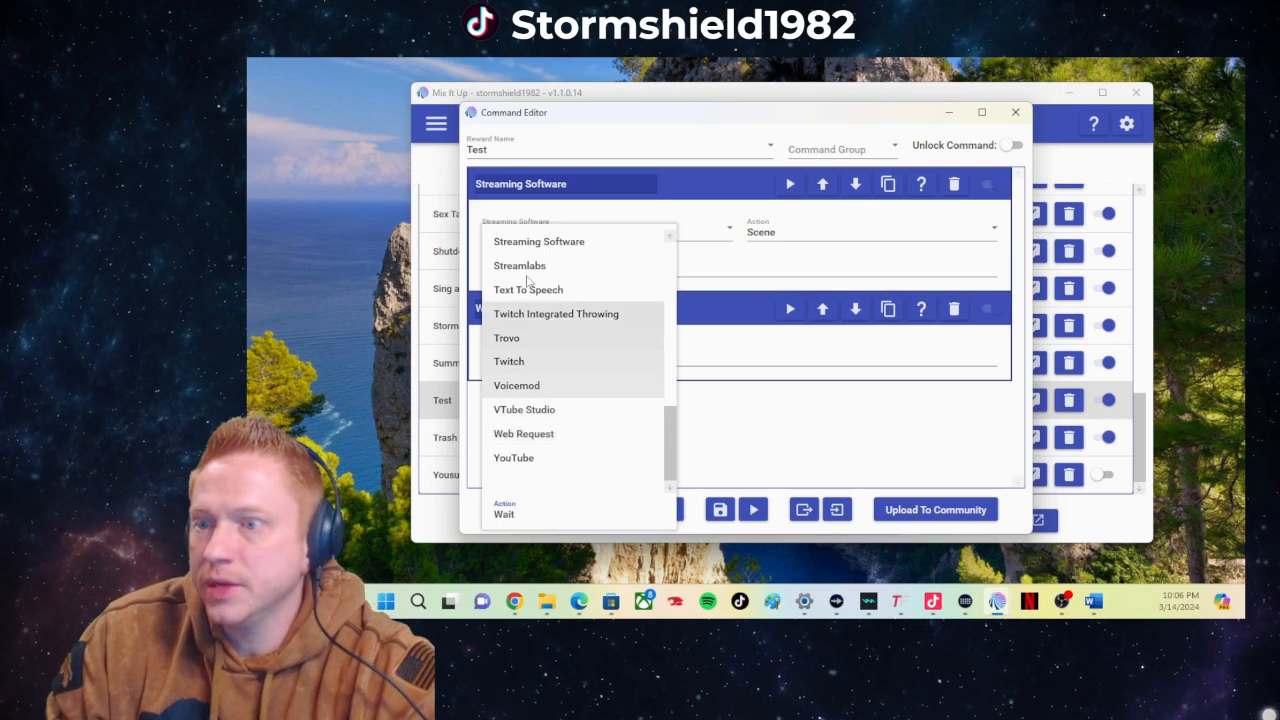
pyautogui.click(546, 248)
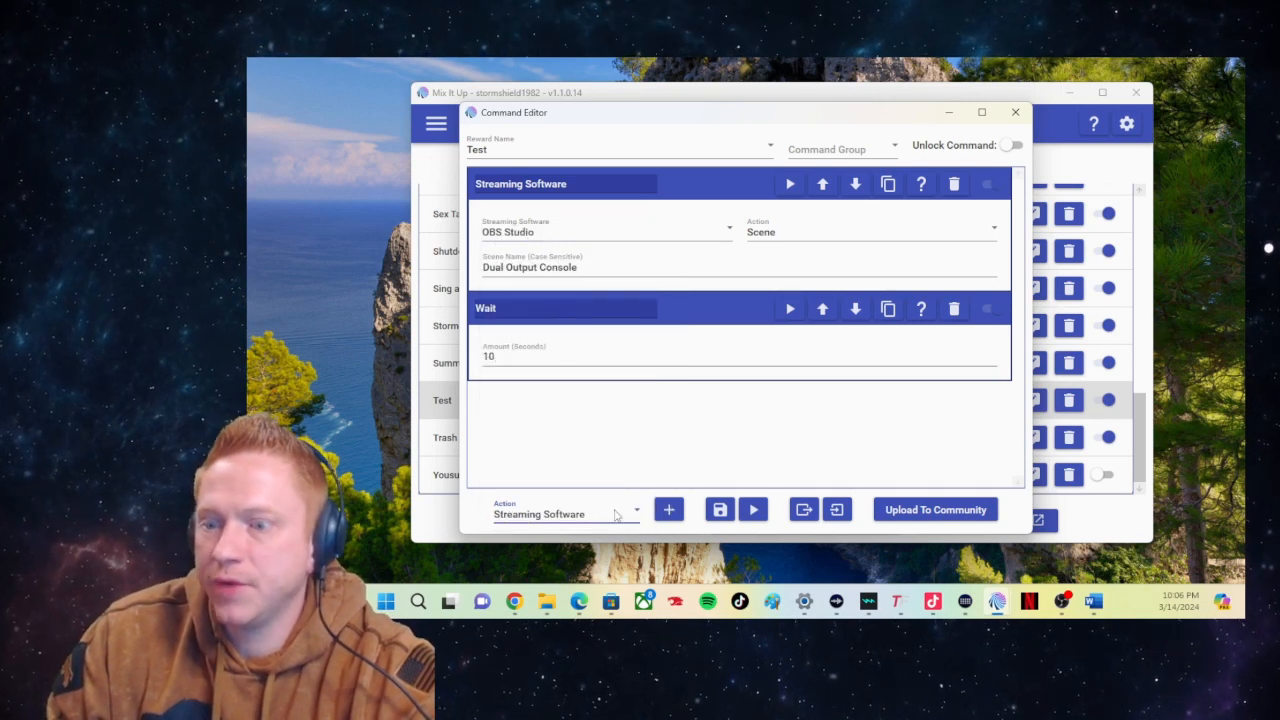
pyautogui.click(669, 511)
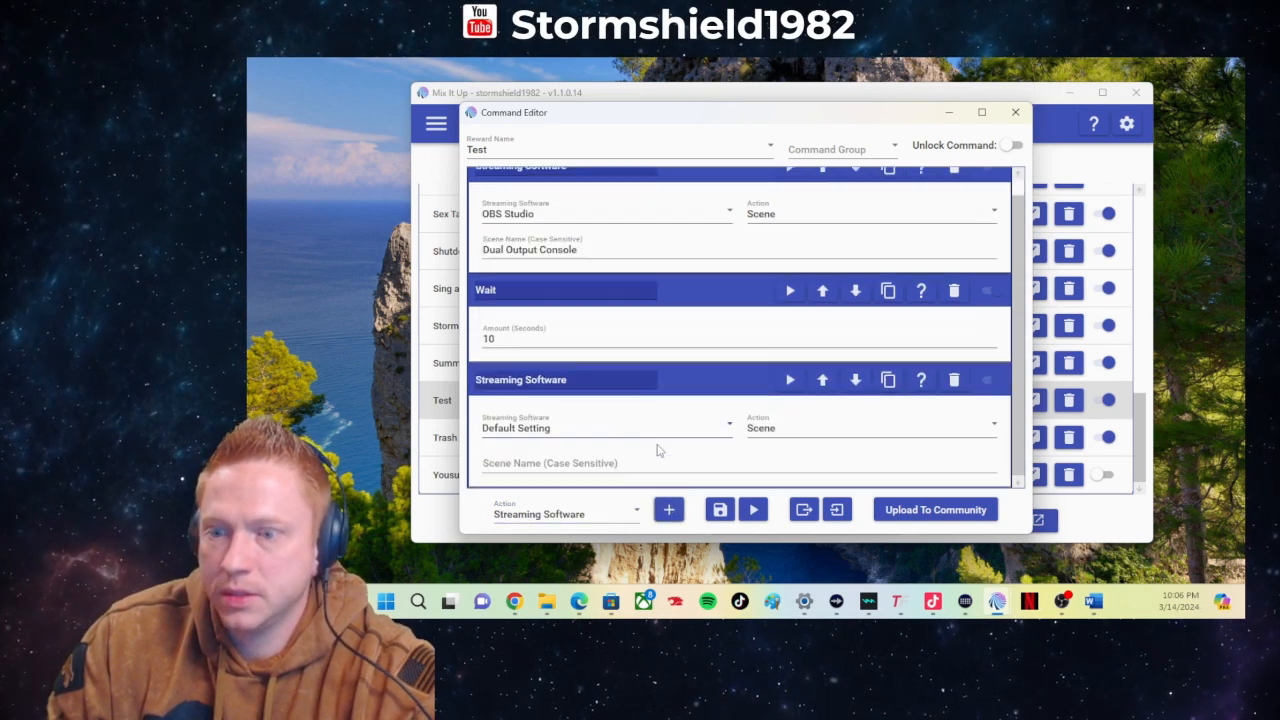
pyautogui.click(650, 430)
pyautogui.click(572, 447)
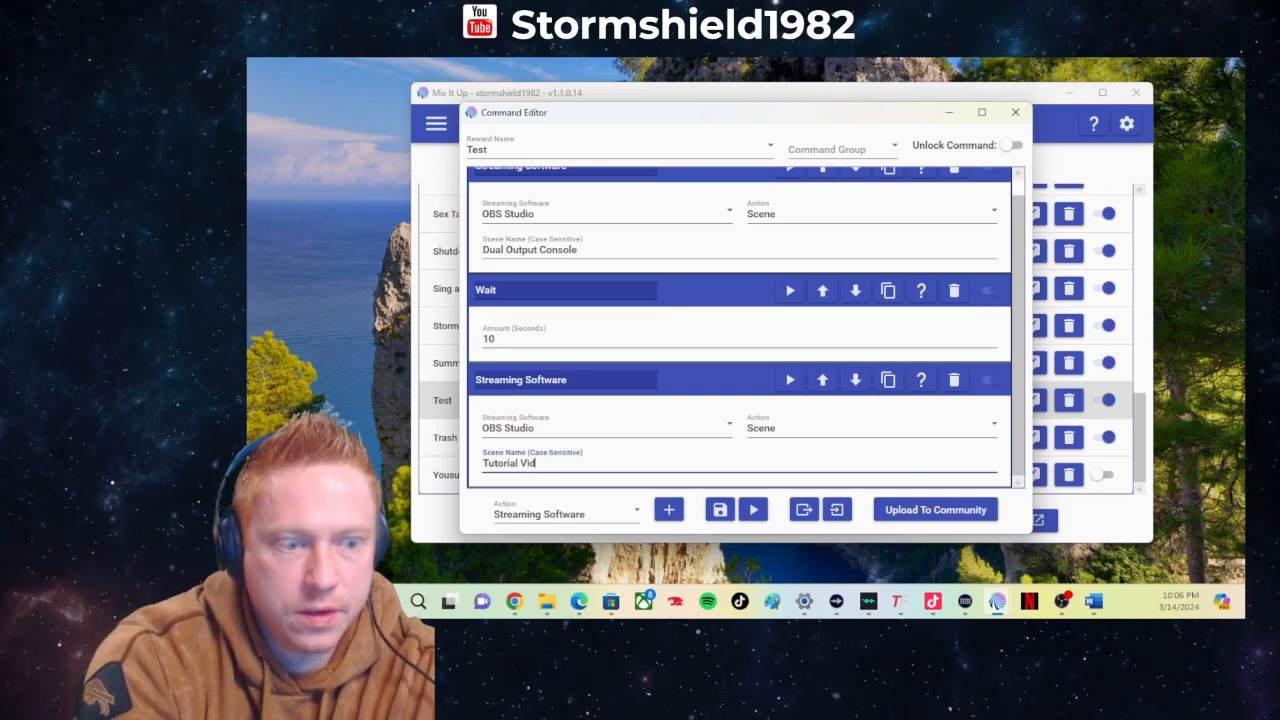
pyautogui.write('o')
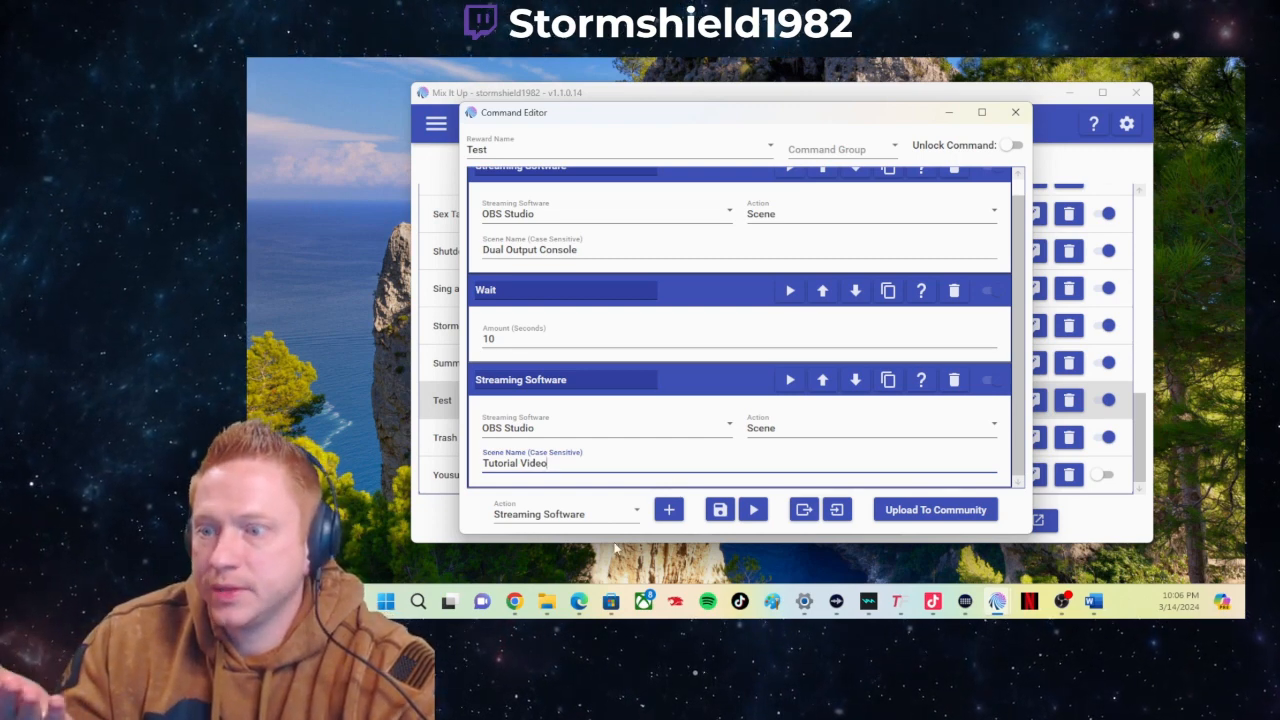
# - Test-run the Dual Output Console scene action on its own and save the Test command
pyautogui.scroll(1, 582, 373)
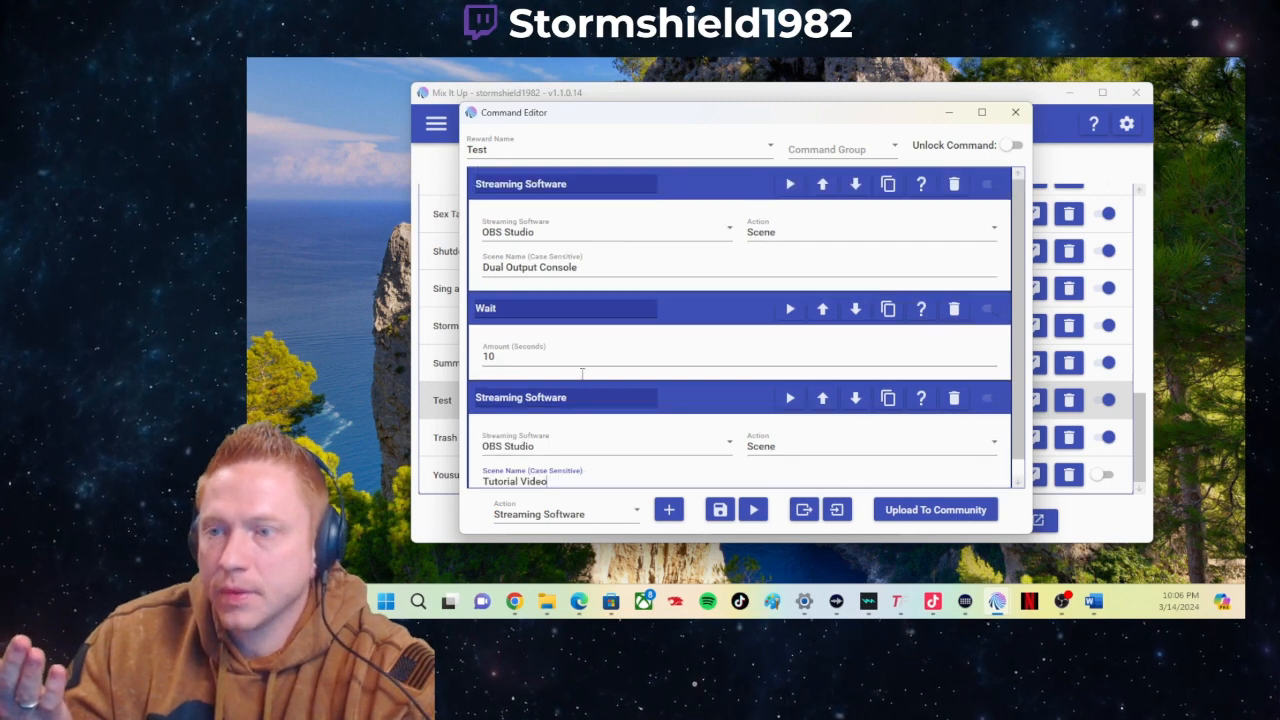
pyautogui.scroll(-1, 582, 373)
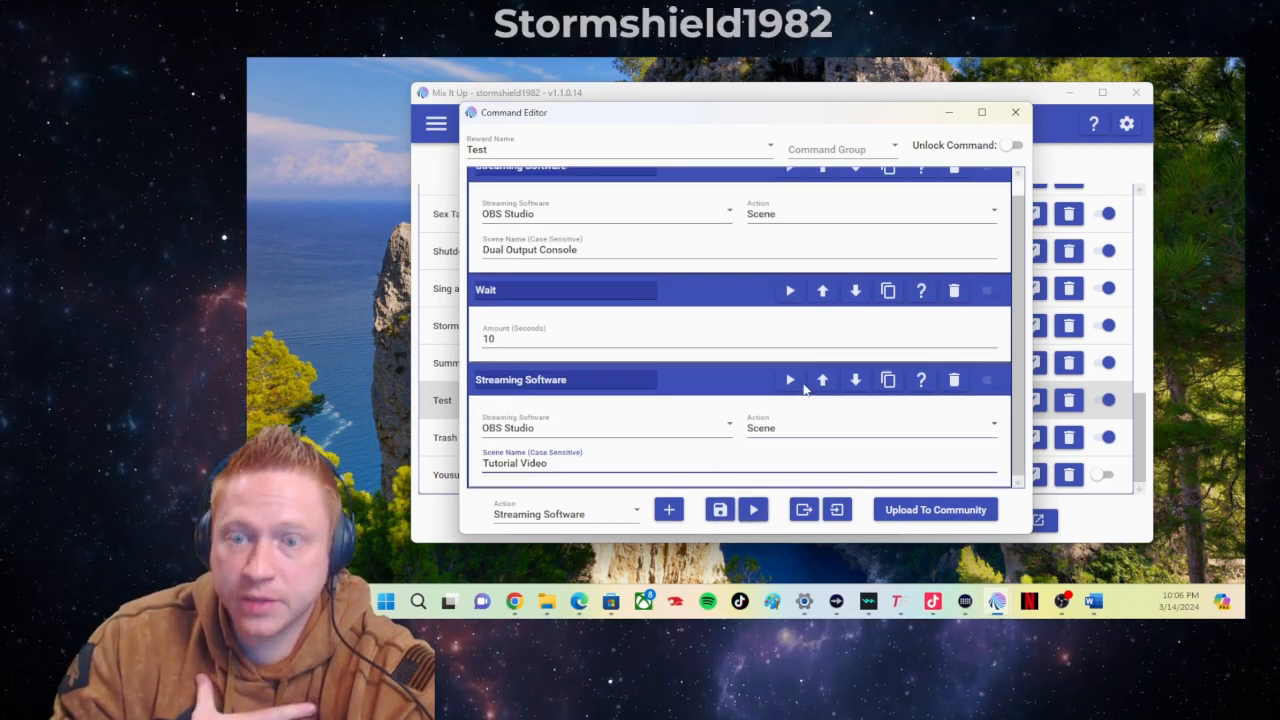
pyautogui.scroll(1, 804, 390)
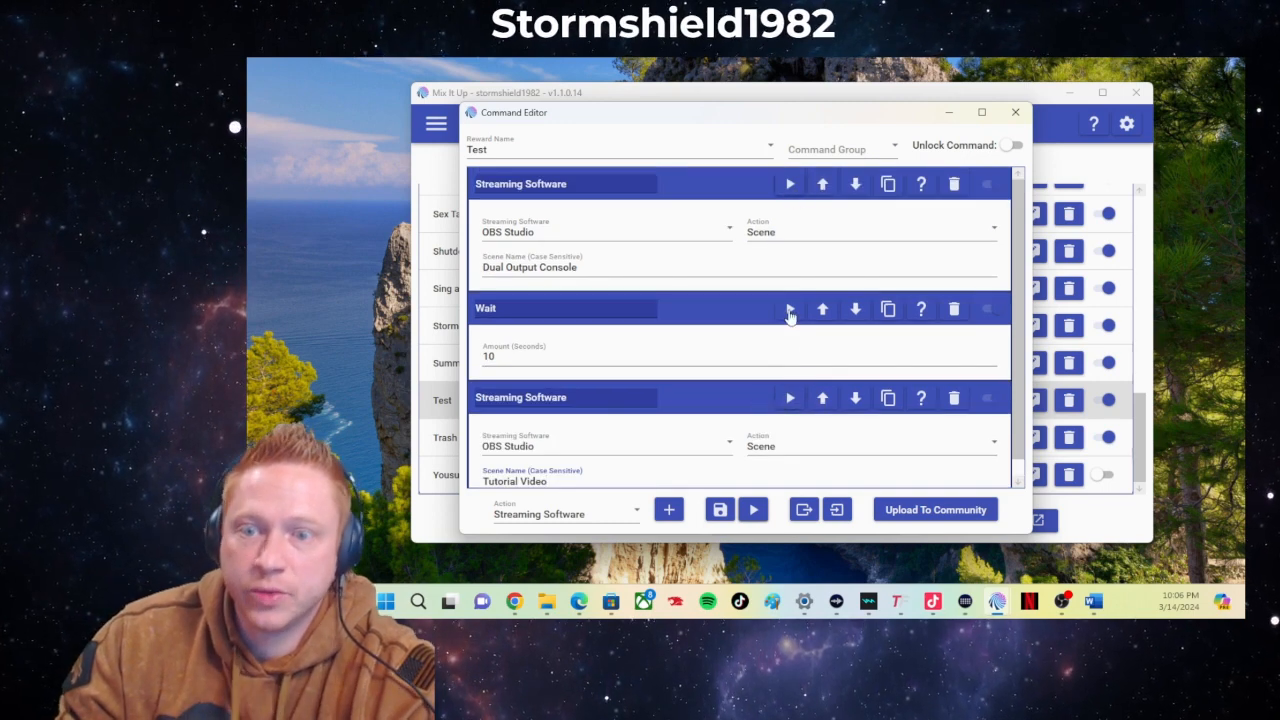
pyautogui.click(790, 186)
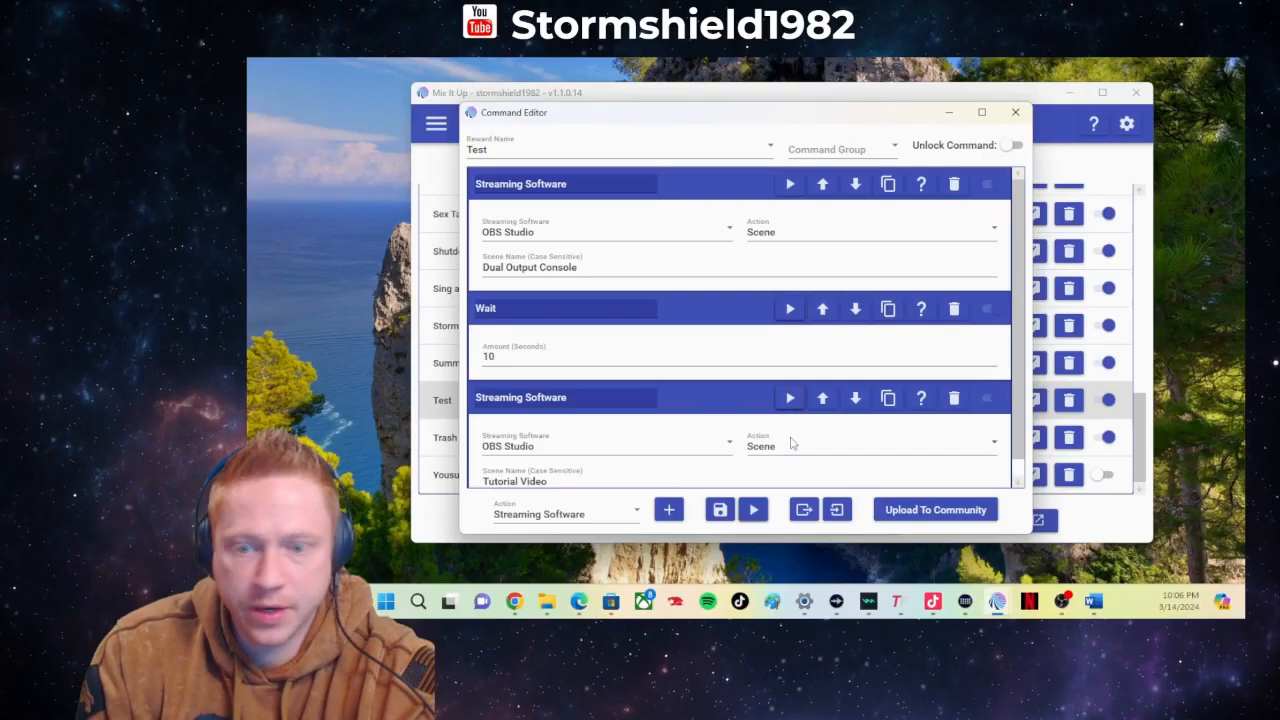
pyautogui.scroll(-2, 795, 445)
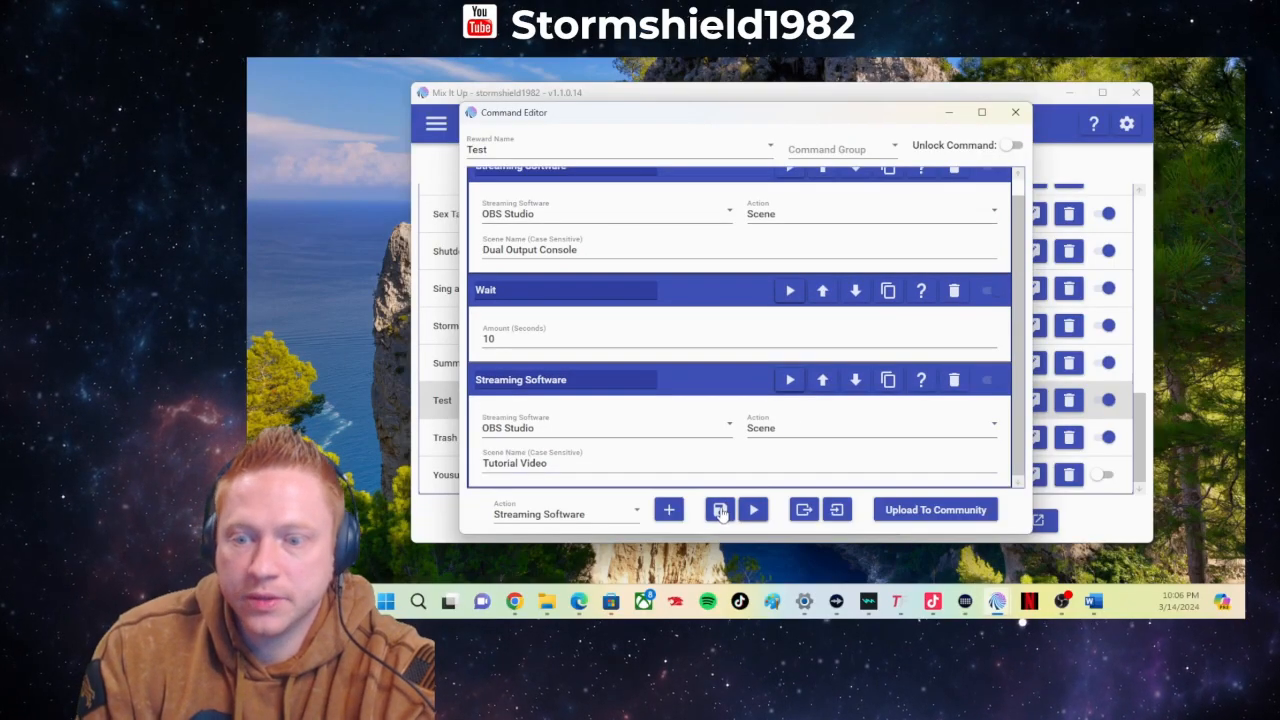
pyautogui.click(720, 510)
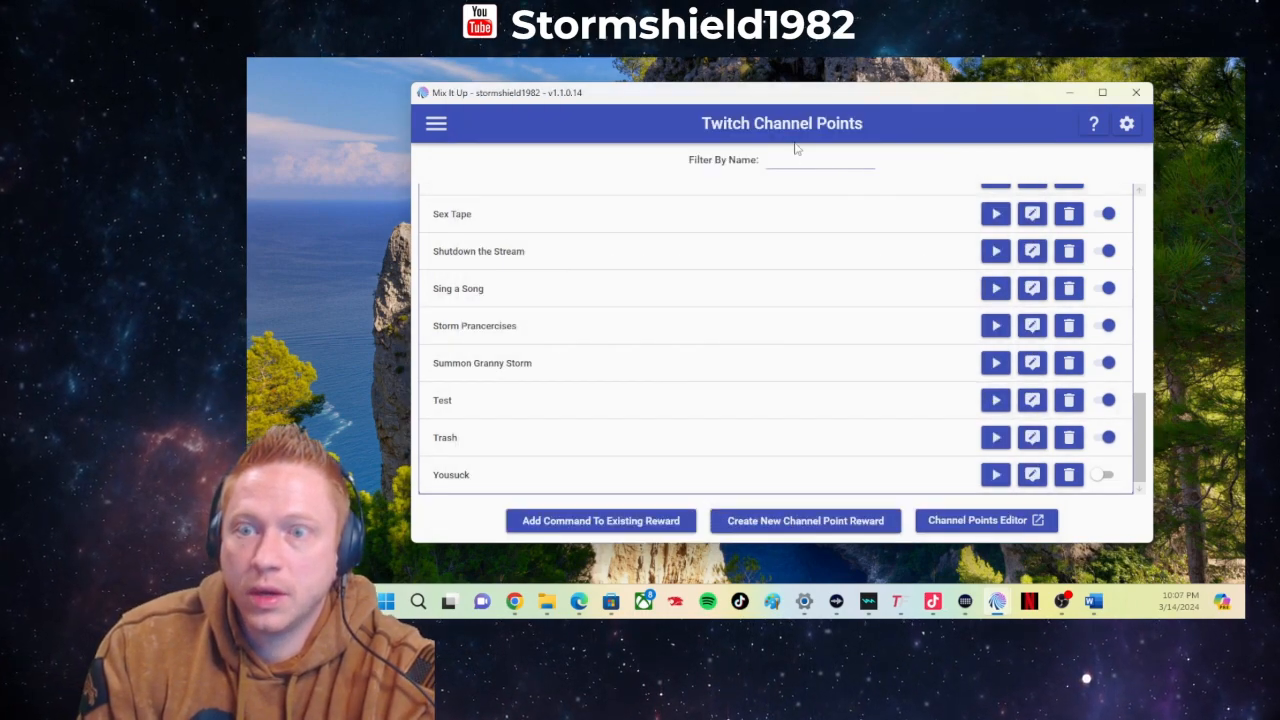
# - Look through the Twitch channel point rewards to see where Test is listed within the Ungrouped group
pyautogui.scroll(3, 912, 258)
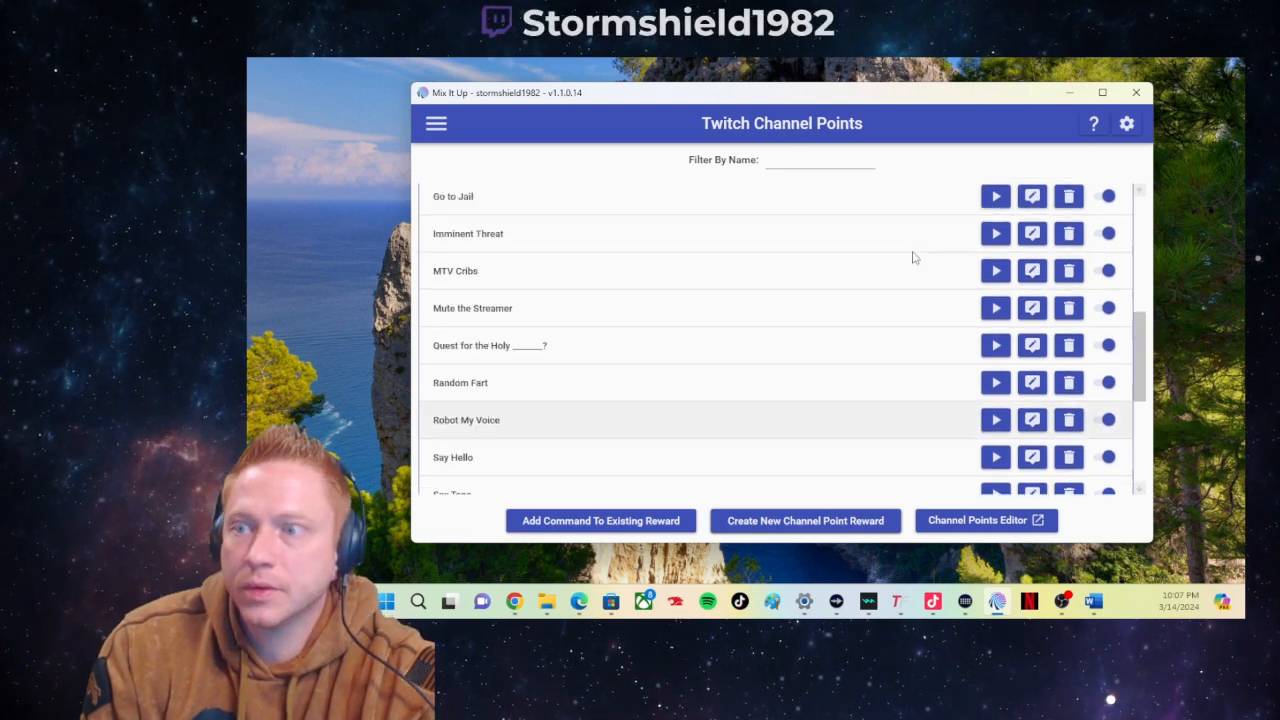
pyautogui.scroll(3, 880, 265)
pyautogui.scroll(-7, 840, 290)
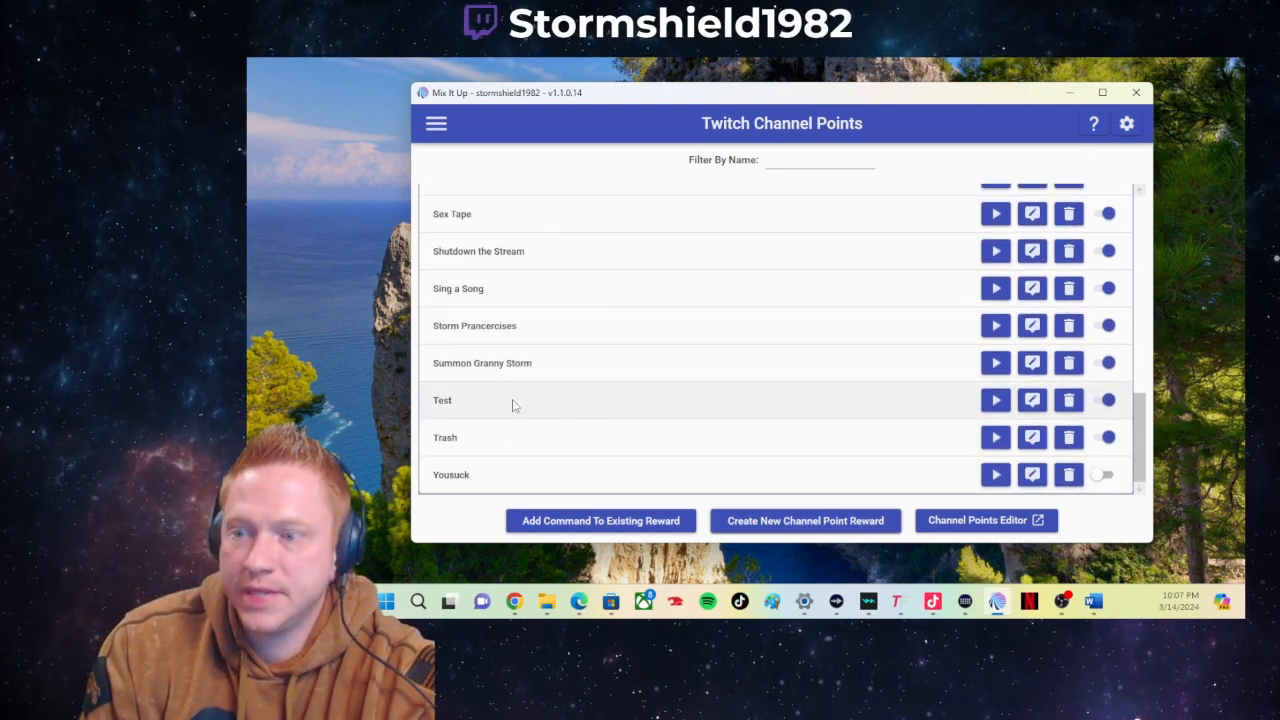
pyautogui.scroll(10, 512, 405)
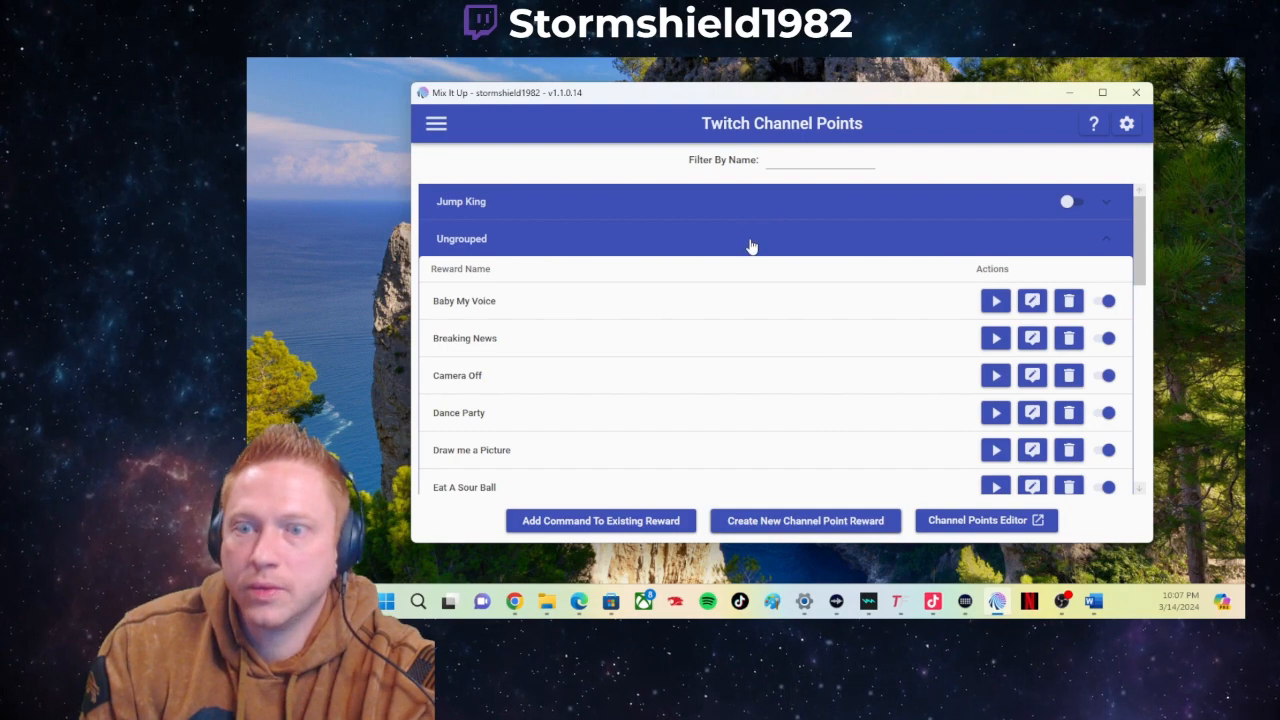
pyautogui.click(750, 247)
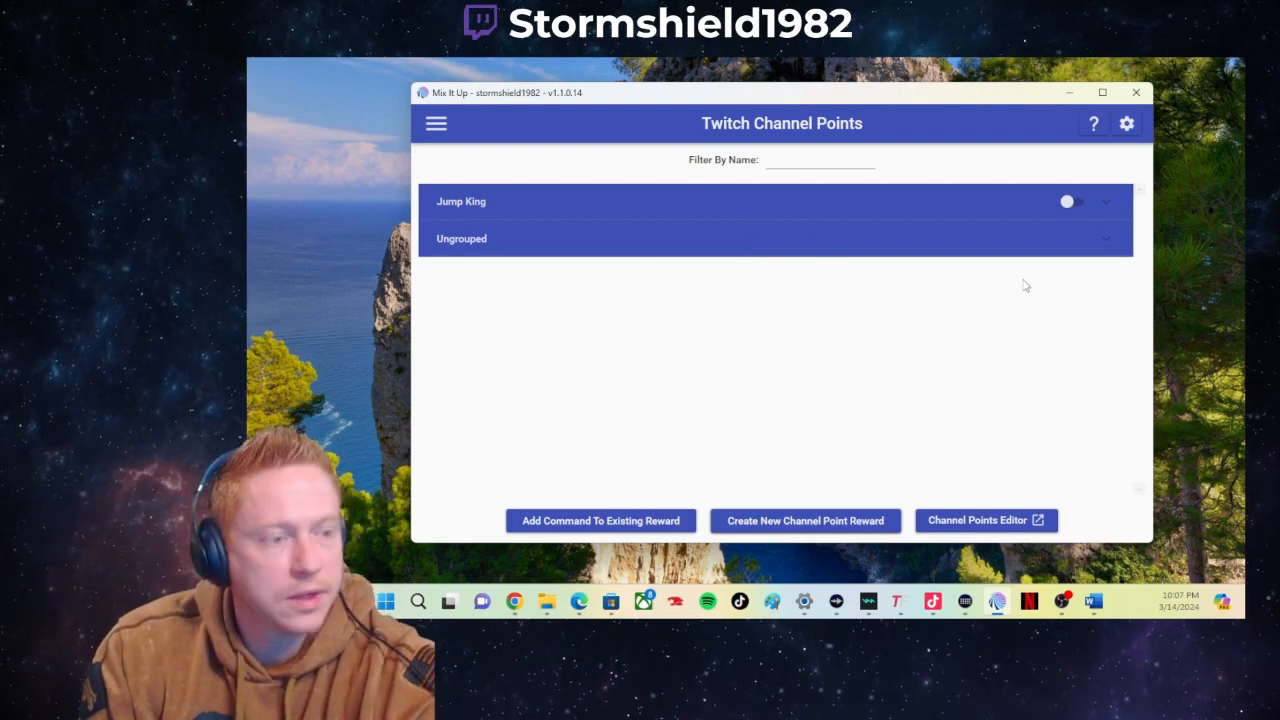
pyautogui.click(778, 252)
pyautogui.scroll(-10, 563, 409)
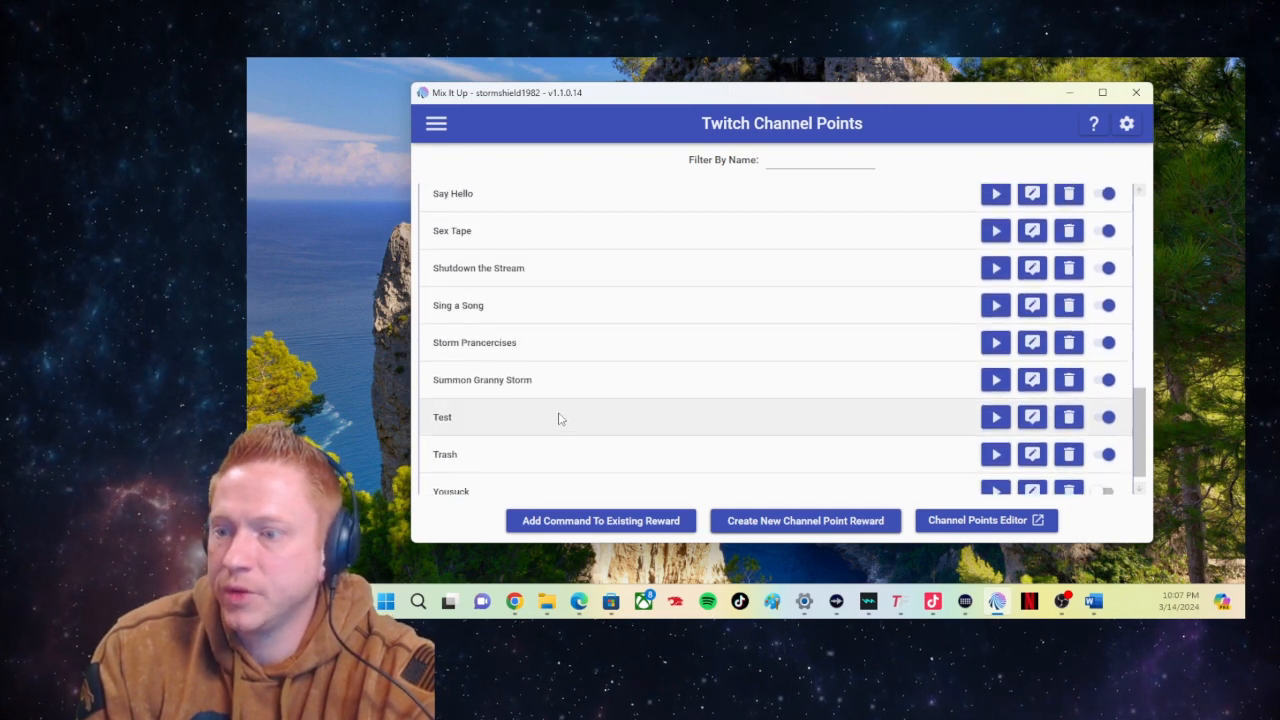
# - Open the Test command for editing, assign it to a new command group named Test and save it
pyautogui.scroll(-1, 559, 418)
pyautogui.click(1041, 400)
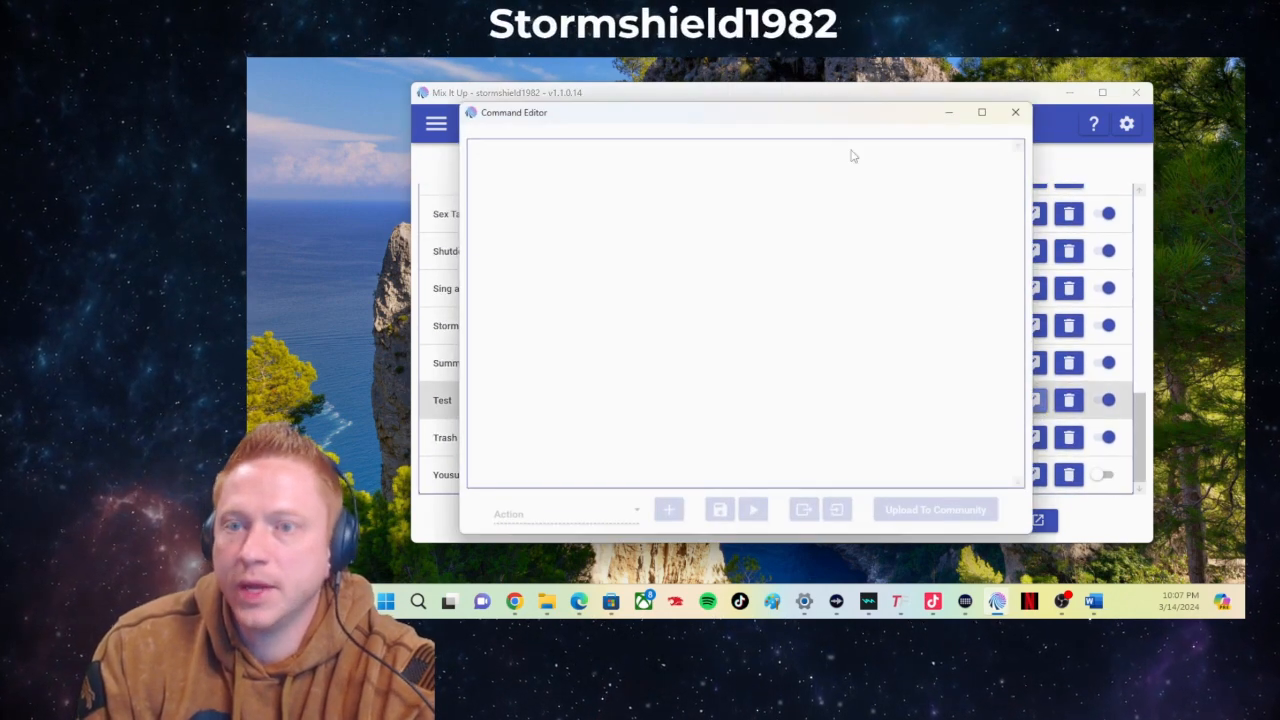
pyautogui.click(831, 150)
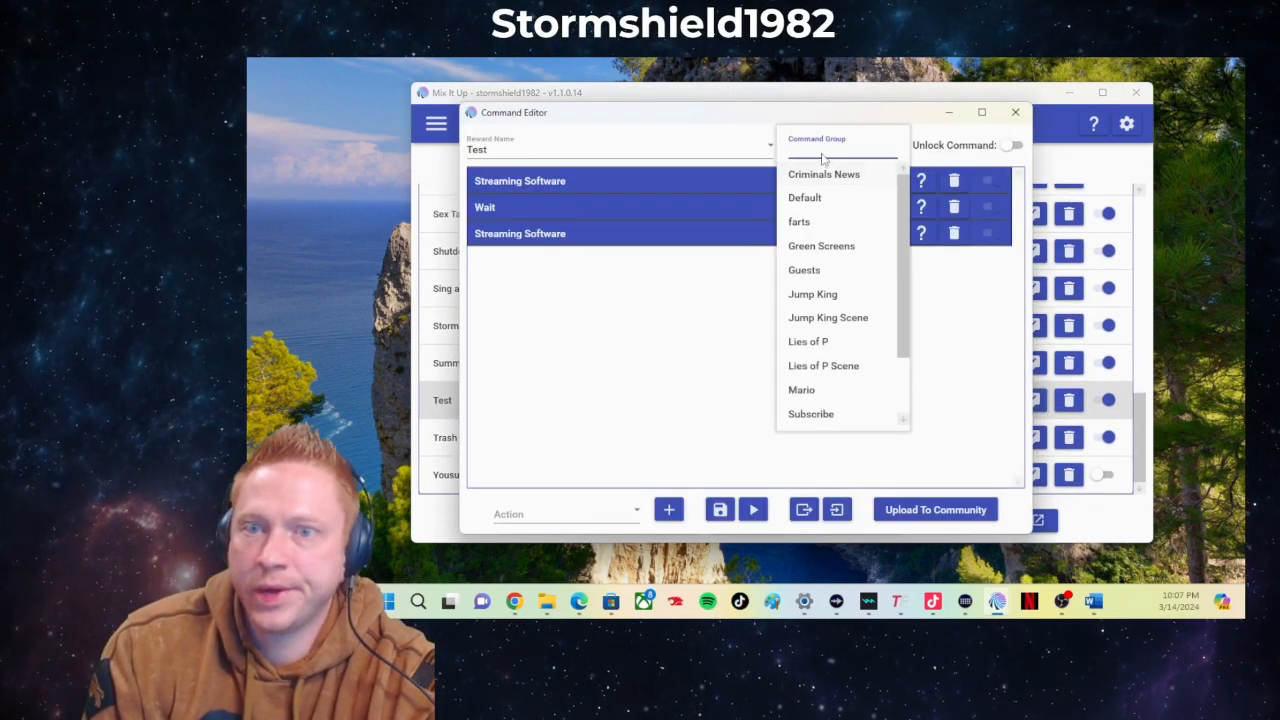
pyautogui.write('Tes')
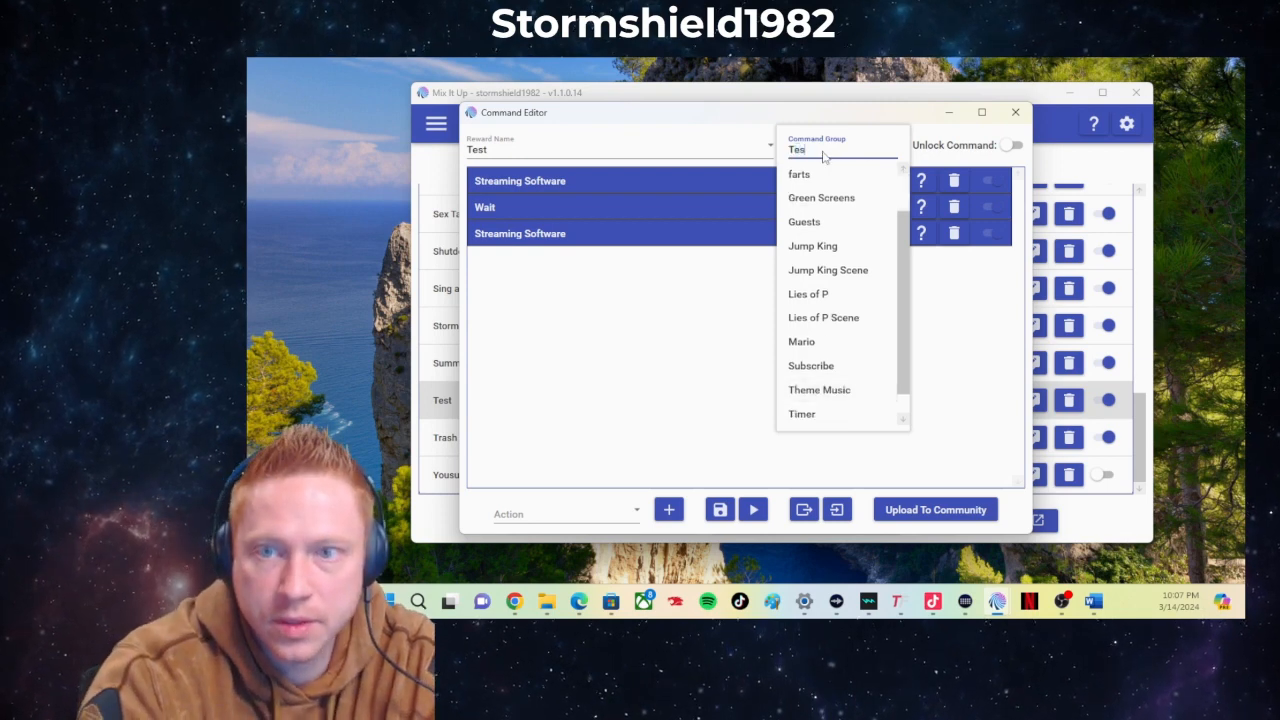
pyautogui.write('t')
pyautogui.click(703, 361)
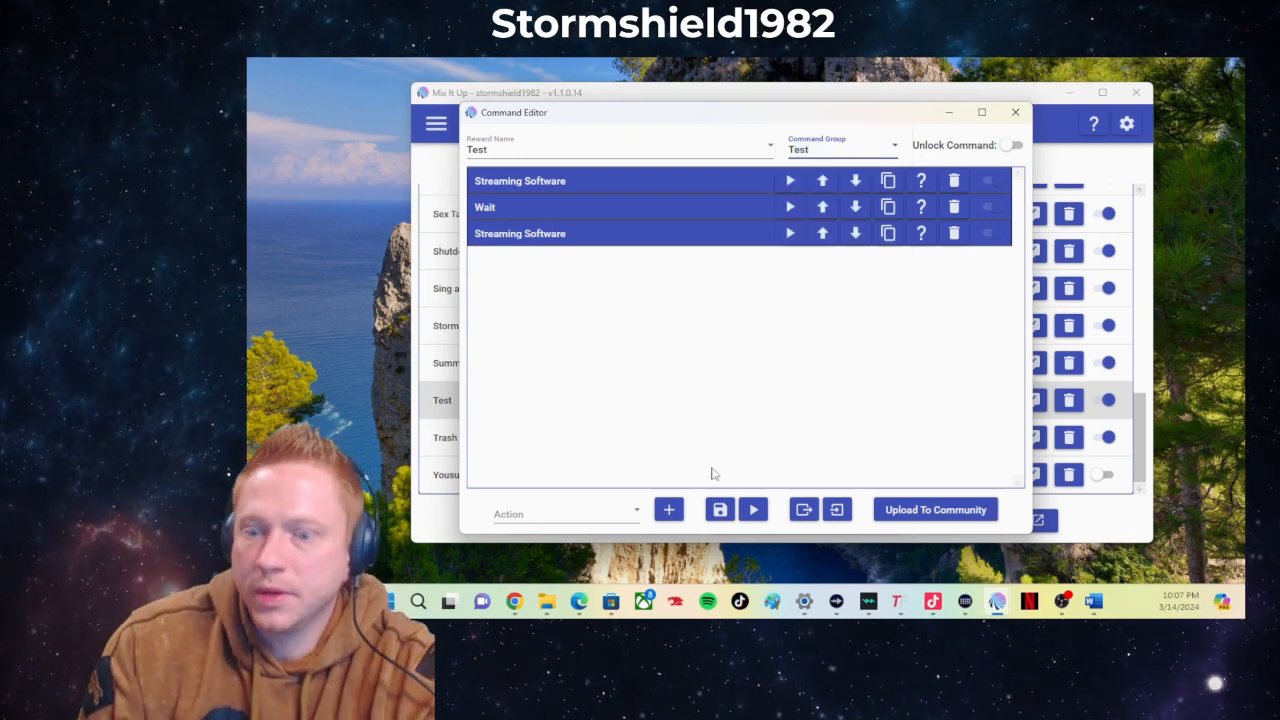
pyautogui.click(719, 511)
# - Collapse the Ungrouped rewards, expand the Test group and run the Test command
pyautogui.scroll(10, 755, 235)
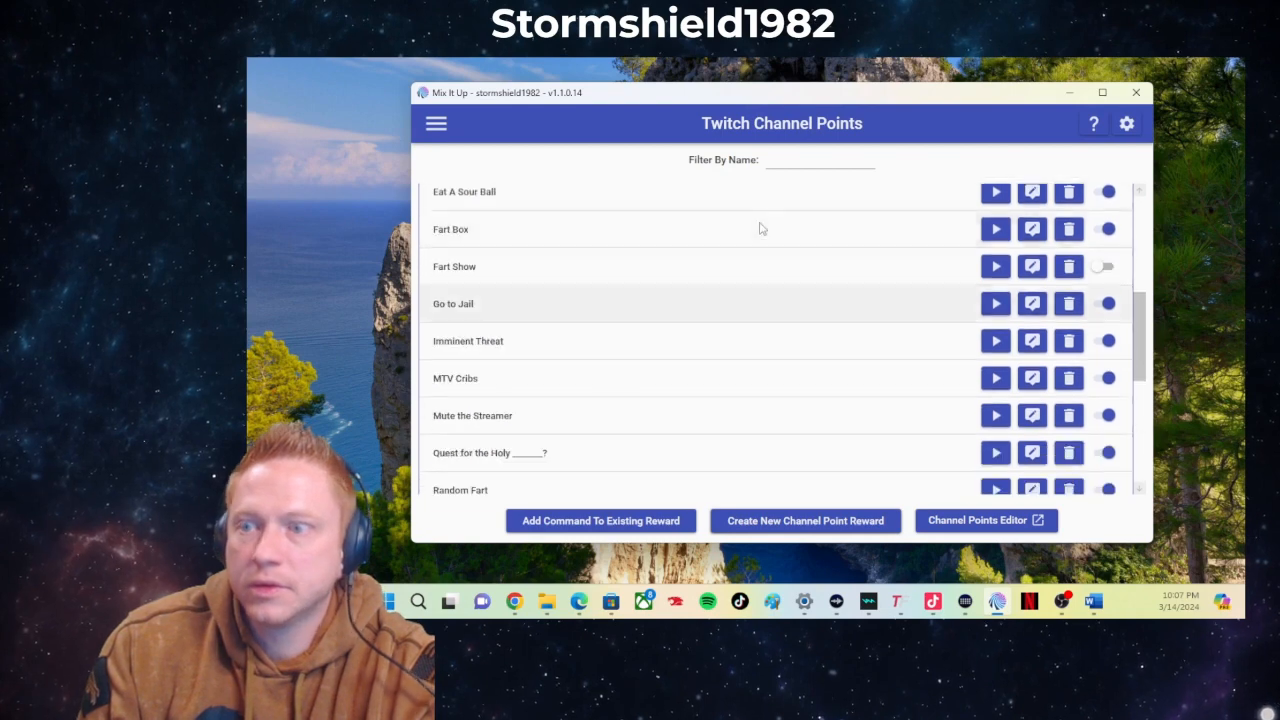
pyautogui.scroll(2, 740, 263)
pyautogui.click(668, 280)
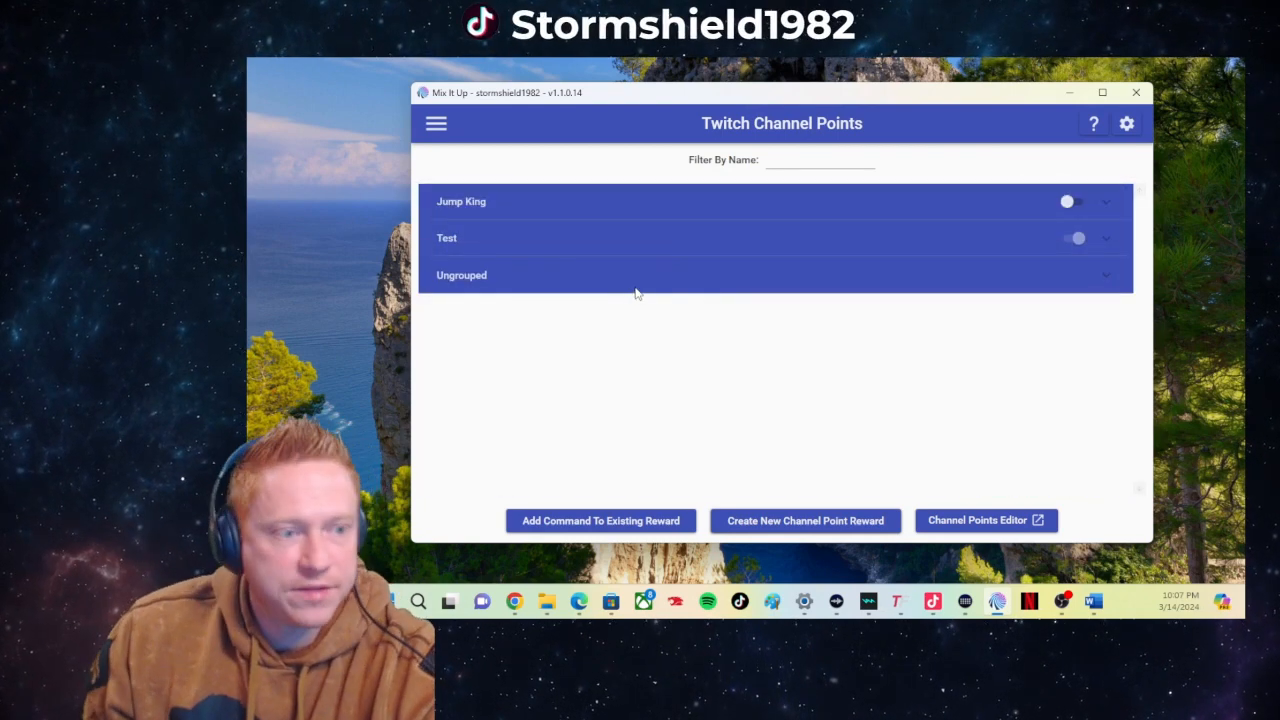
pyautogui.click(744, 243)
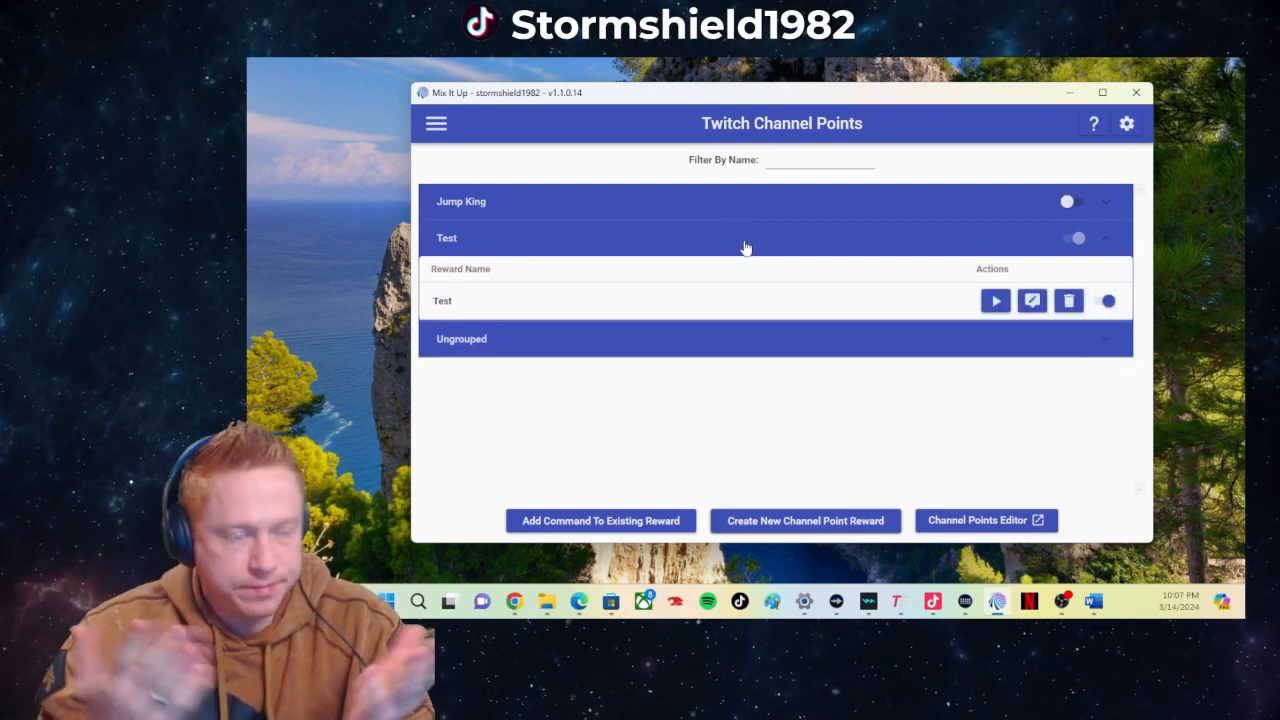
pyautogui.click(996, 302)
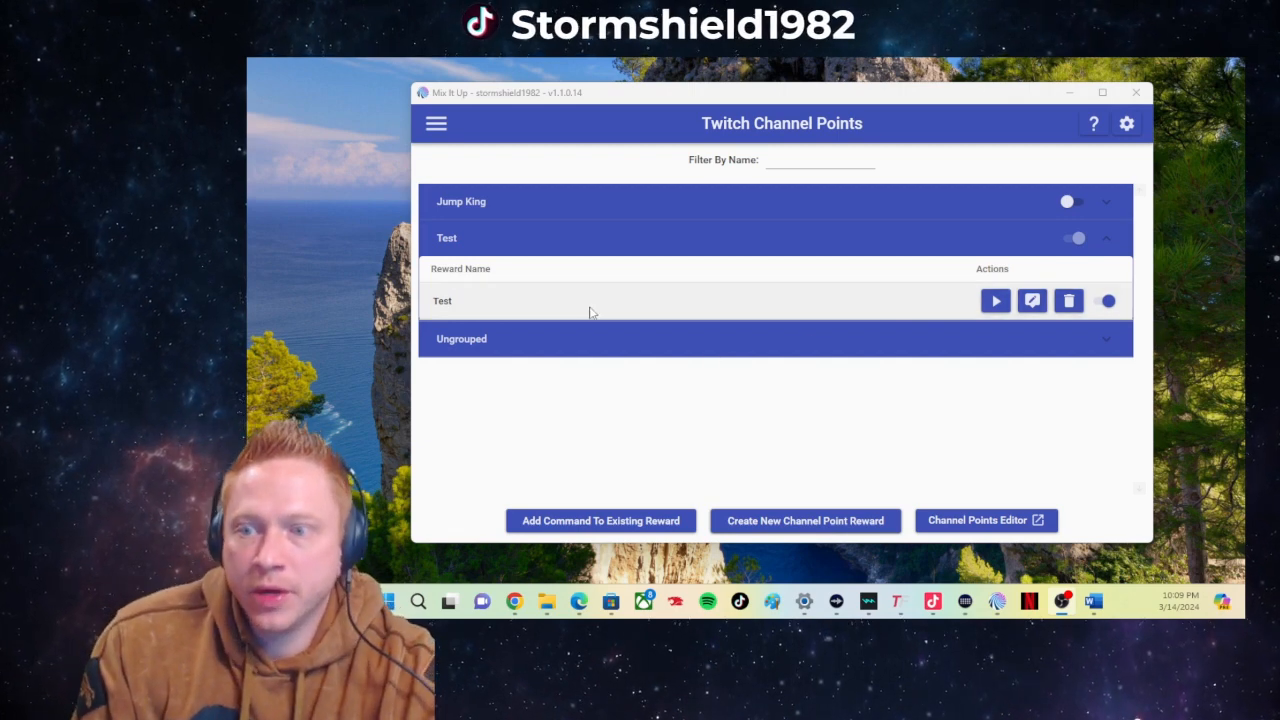
# - Reopen the Test command and change its first Streaming Software action to Source Visibility with Visible turned on
pyautogui.click(1032, 301)
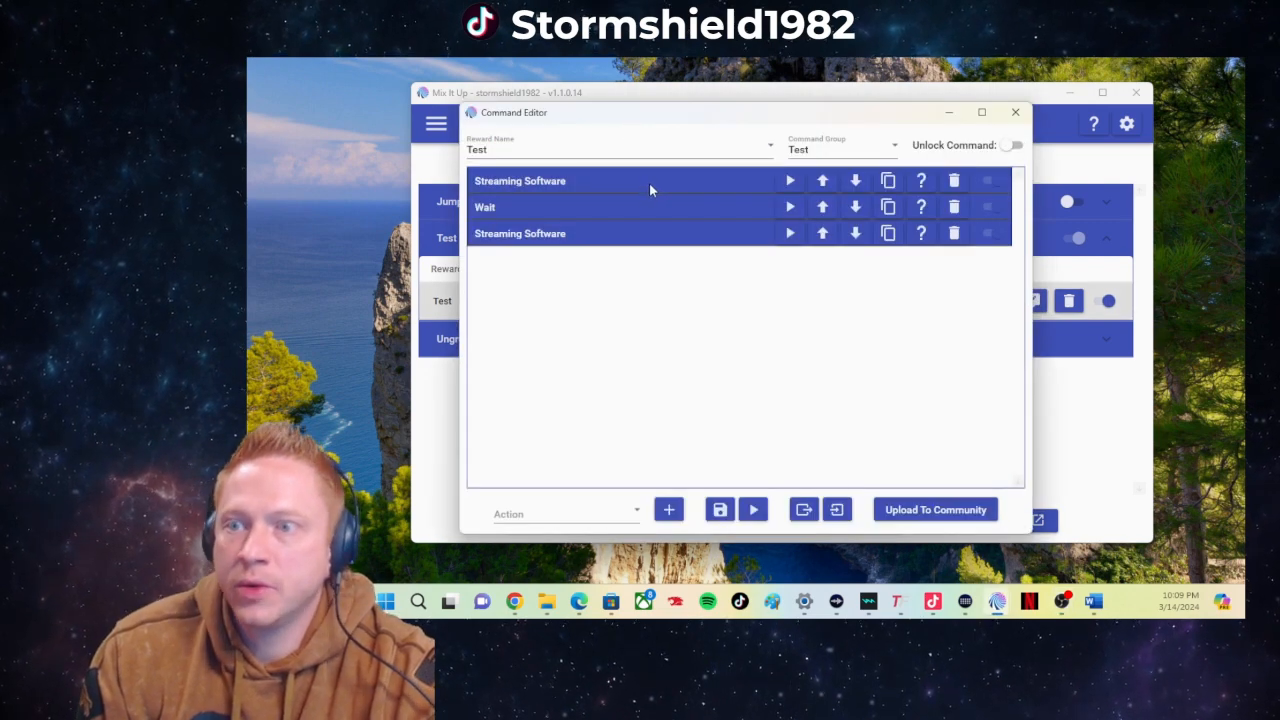
pyautogui.click(652, 188)
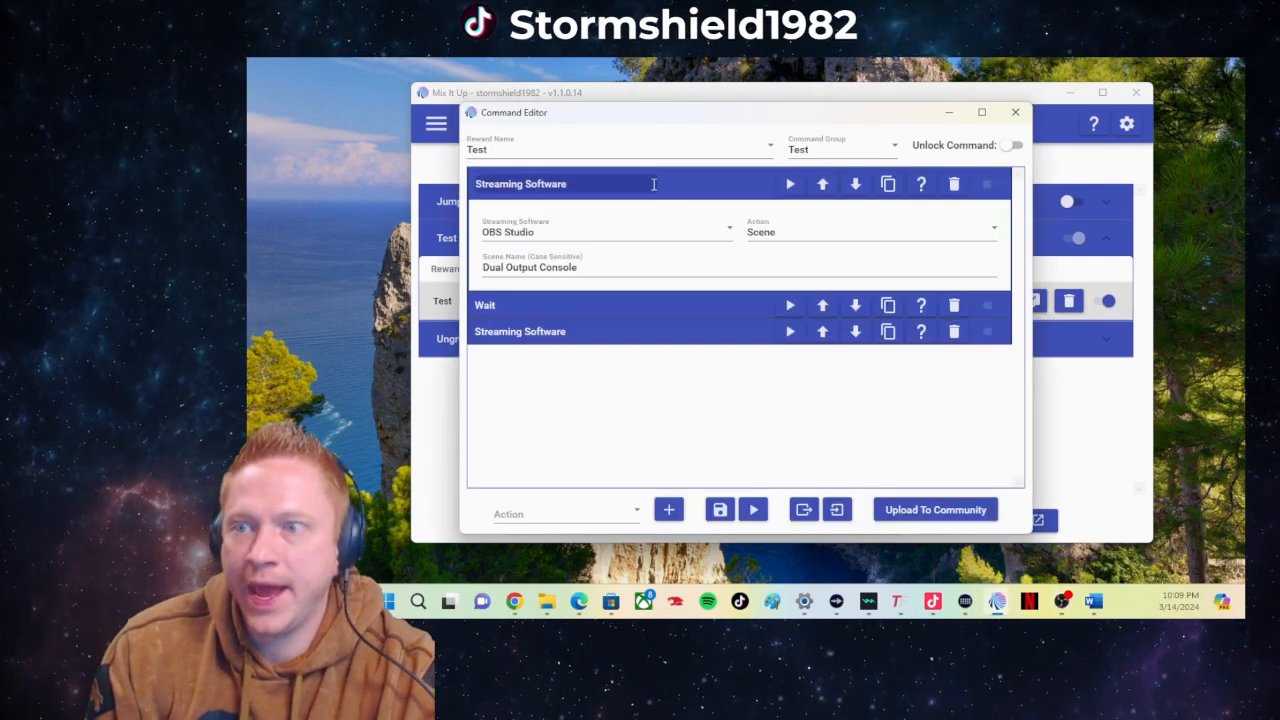
pyautogui.click(807, 237)
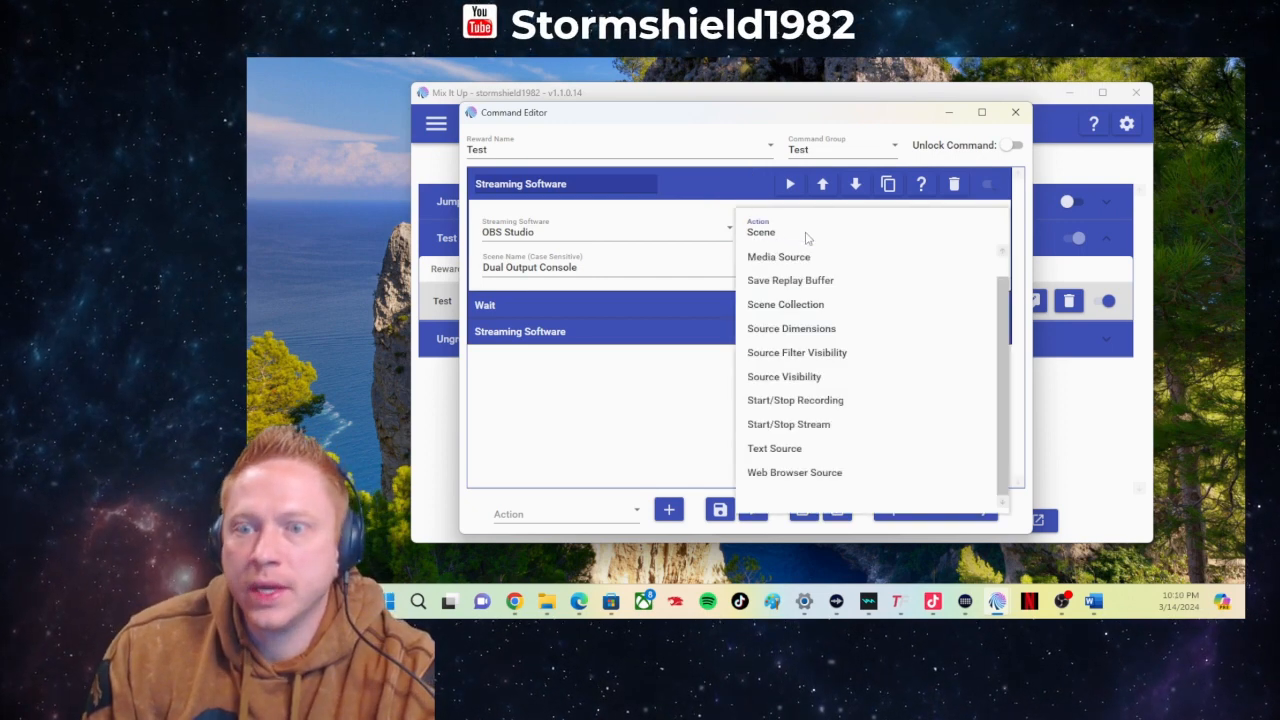
pyautogui.click(818, 377)
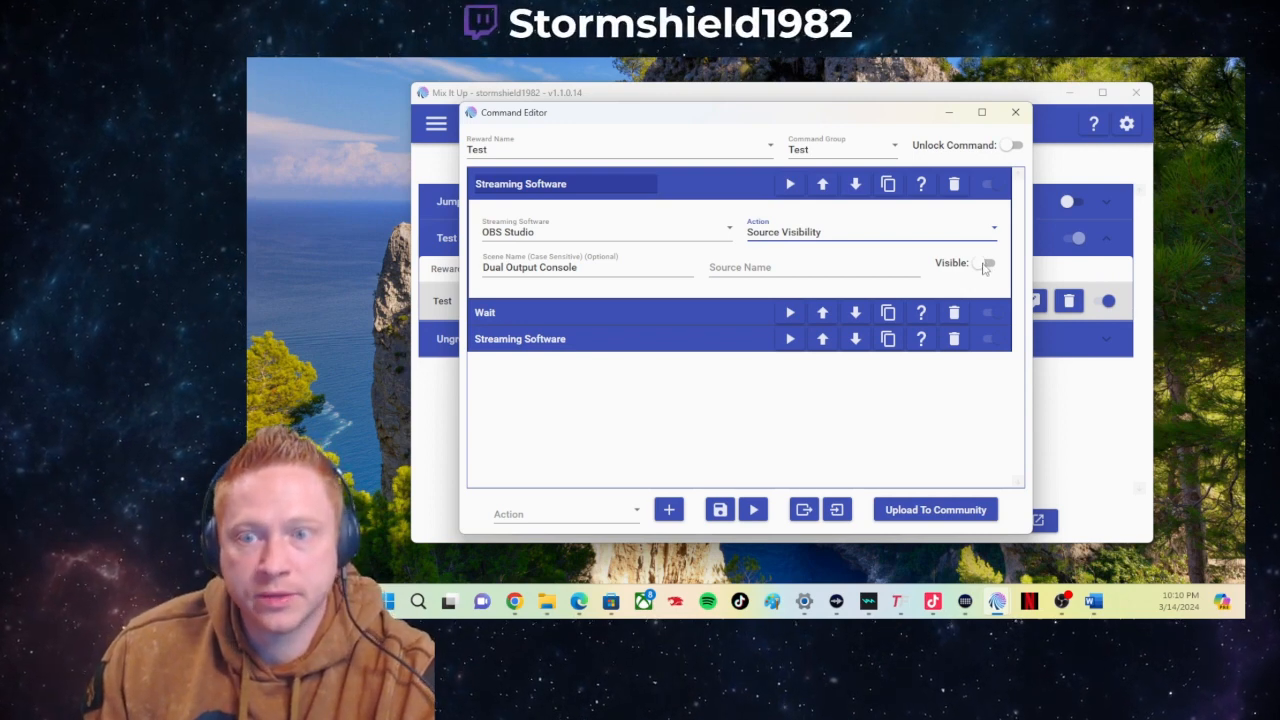
pyautogui.click(986, 264)
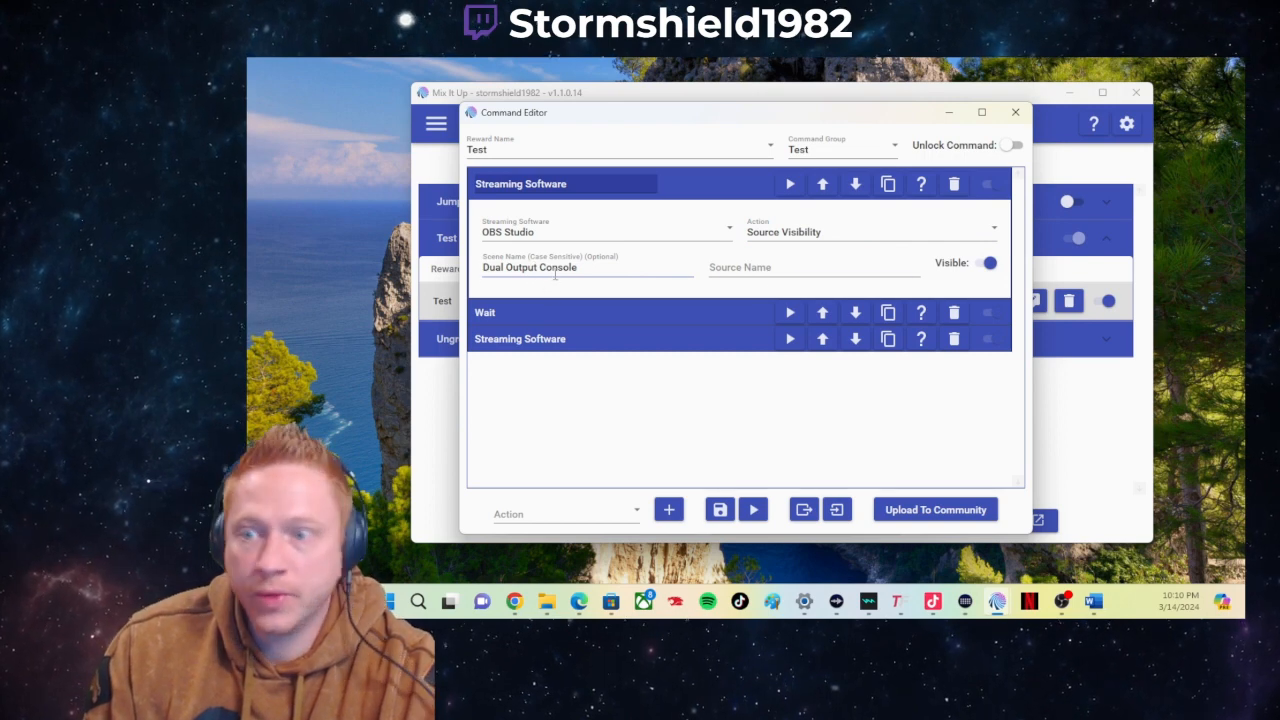
# - Replace the scene name of the Source Visibility action with Tutorial Video
pyautogui.moveTo(600, 268); pyautogui.dragTo(478, 278)
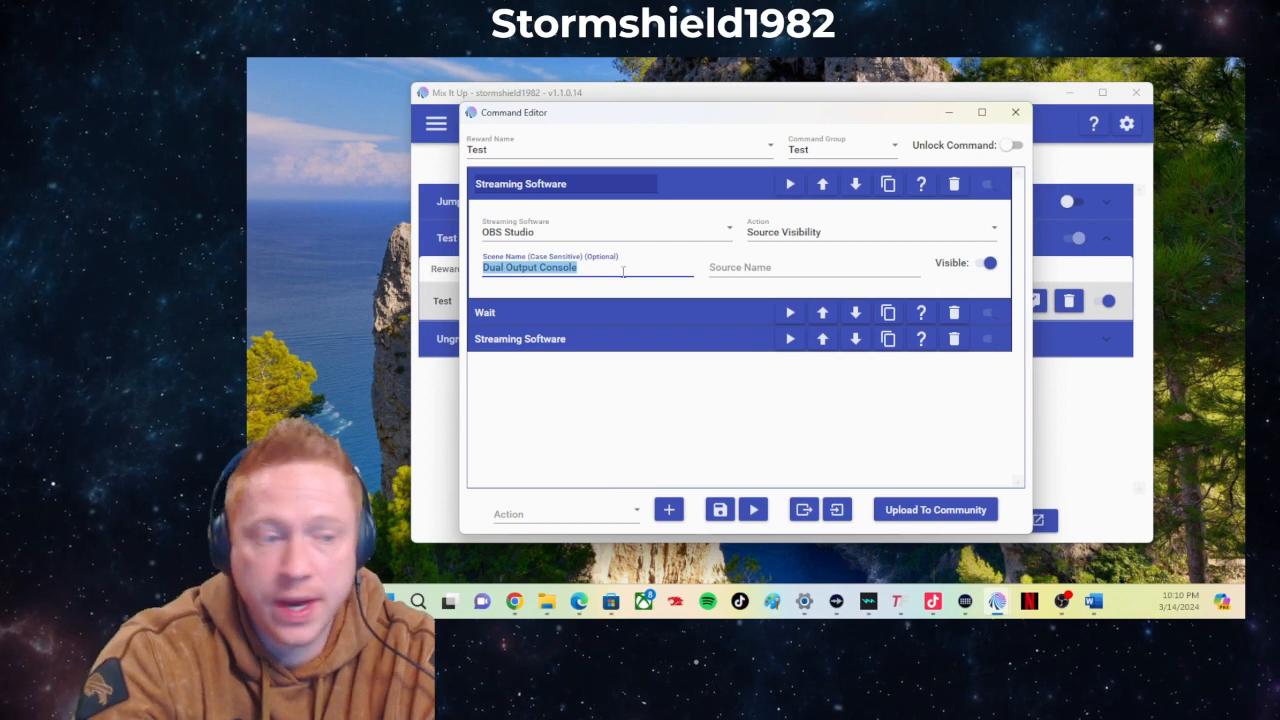
pyautogui.write('T')
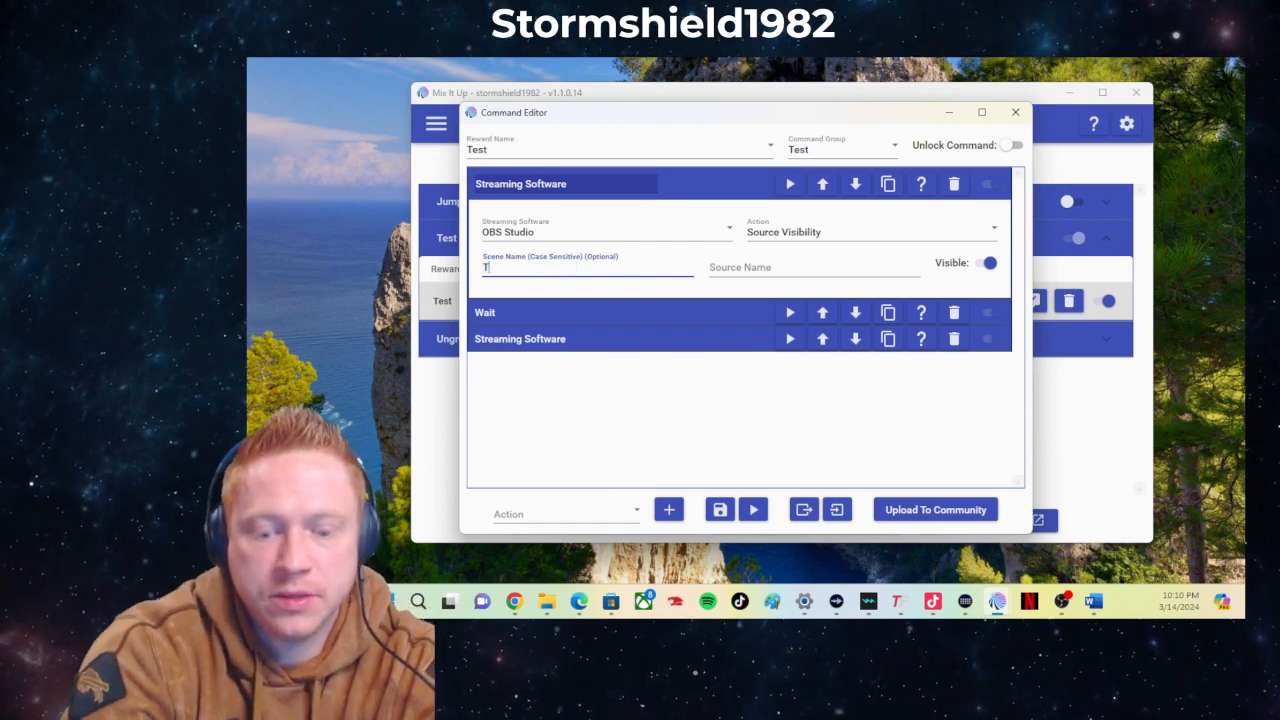
pyautogui.write('utorial ')
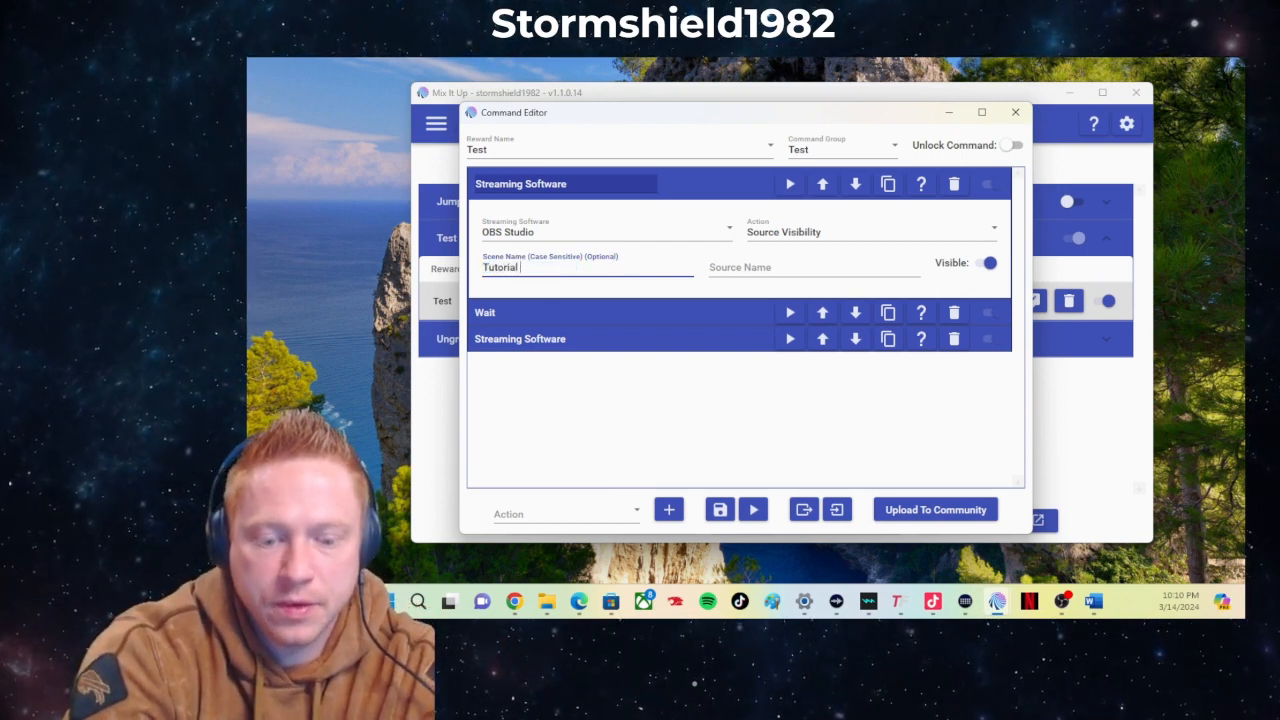
pyautogui.write('Video')
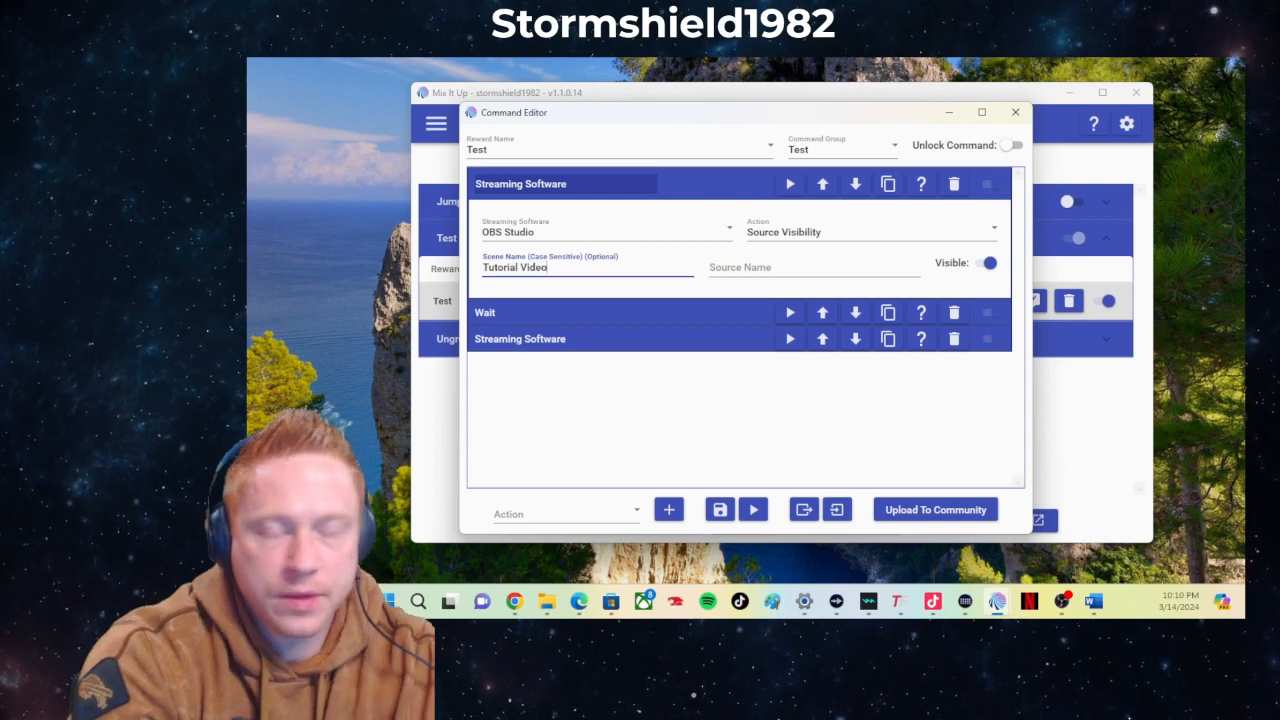
# - Set the source name of the first Source Visibility action to Money and the Wait amount to 5 seconds
pyautogui.click(728, 269)
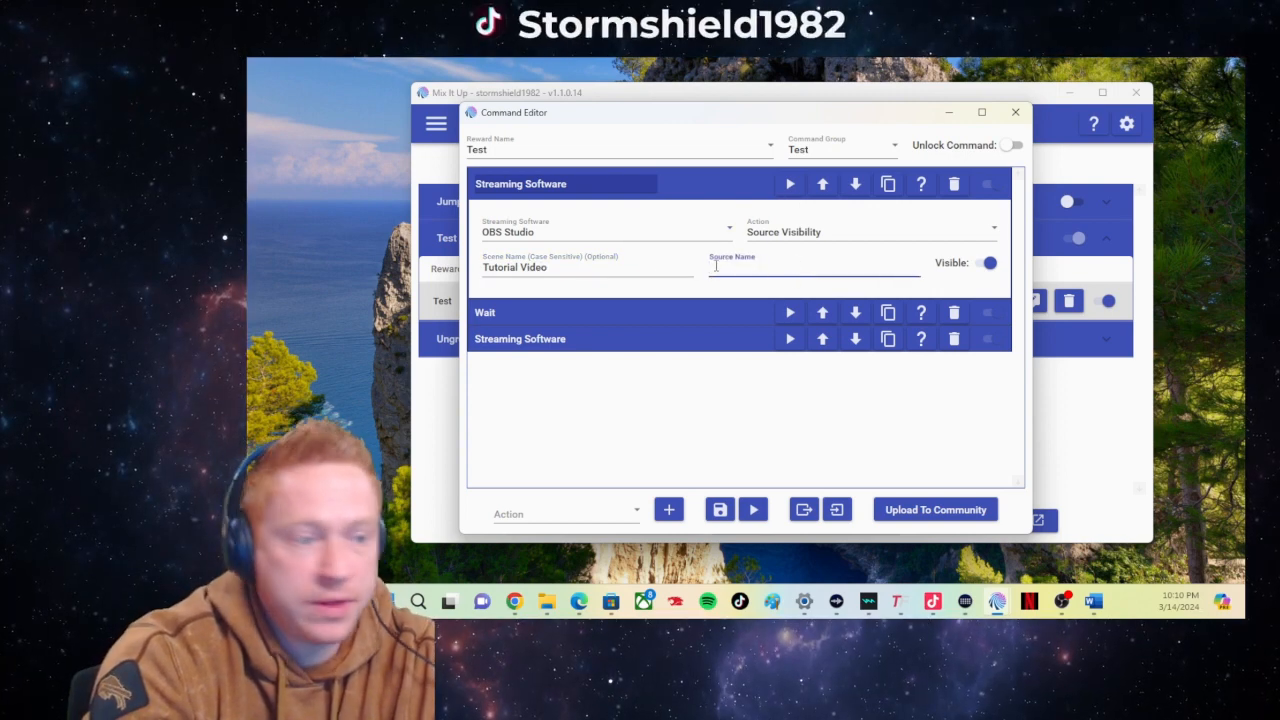
pyautogui.write('Mo')
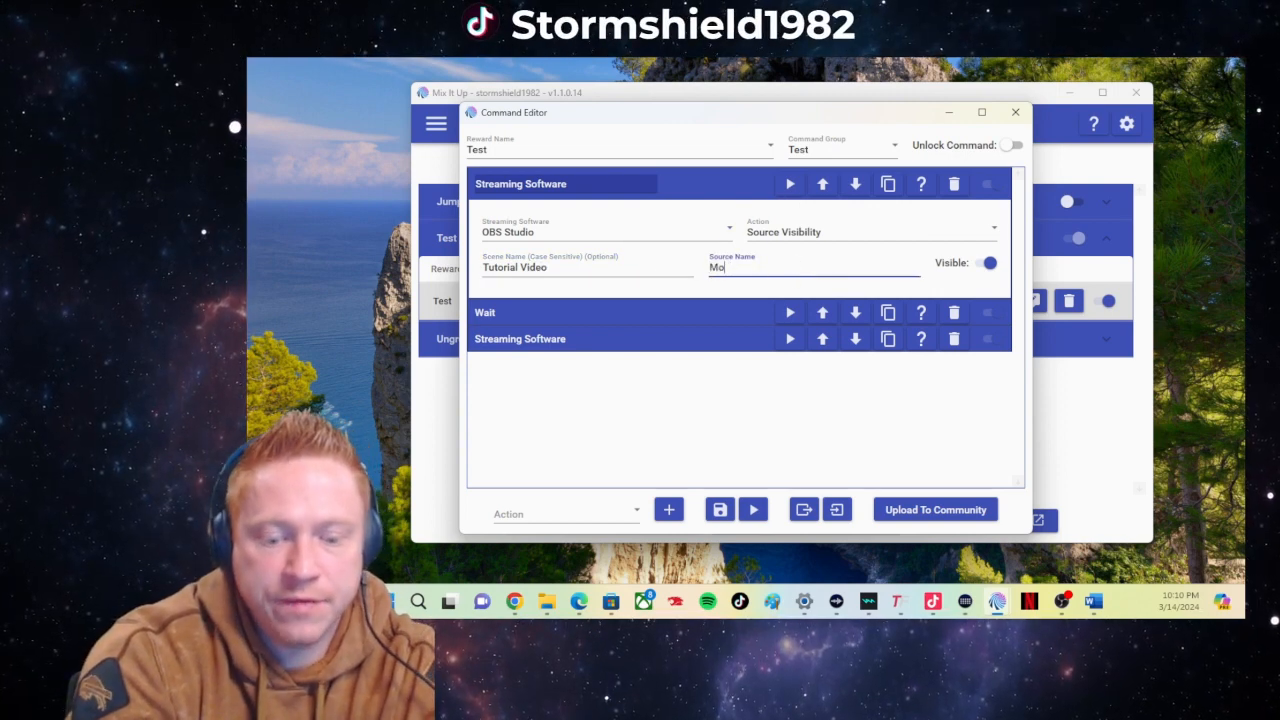
pyautogui.write('ney')
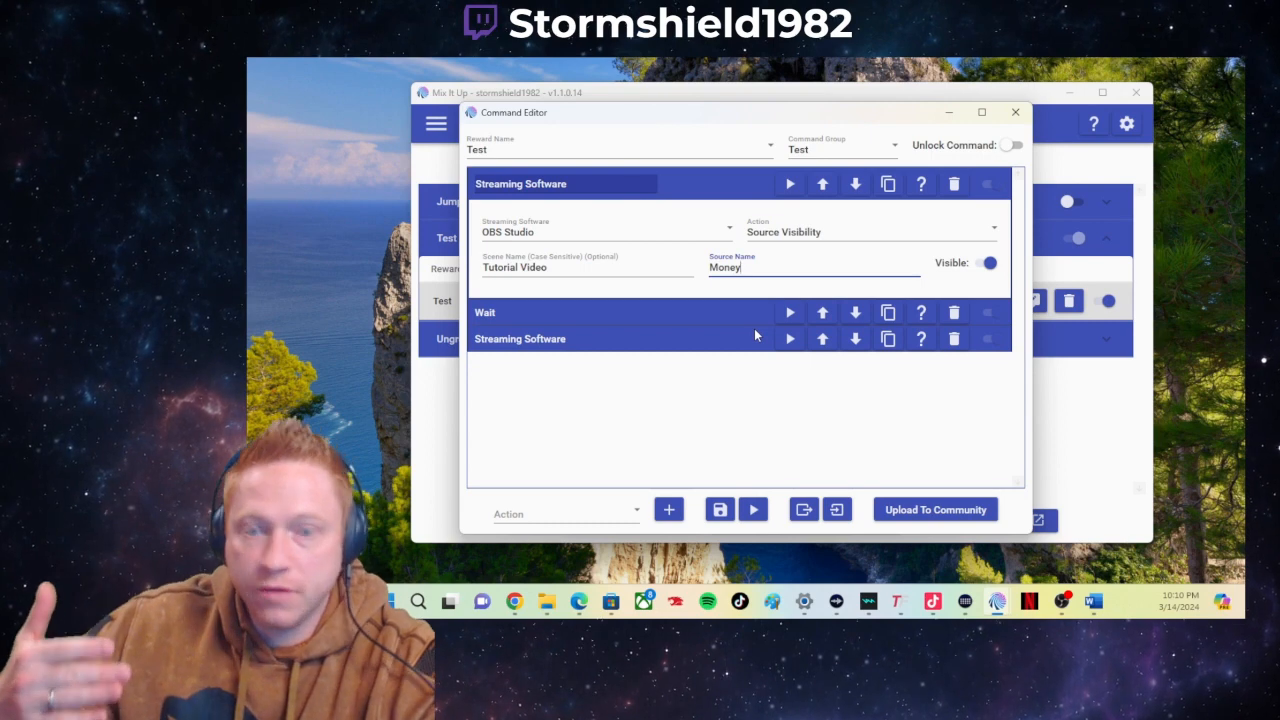
pyautogui.click(692, 312)
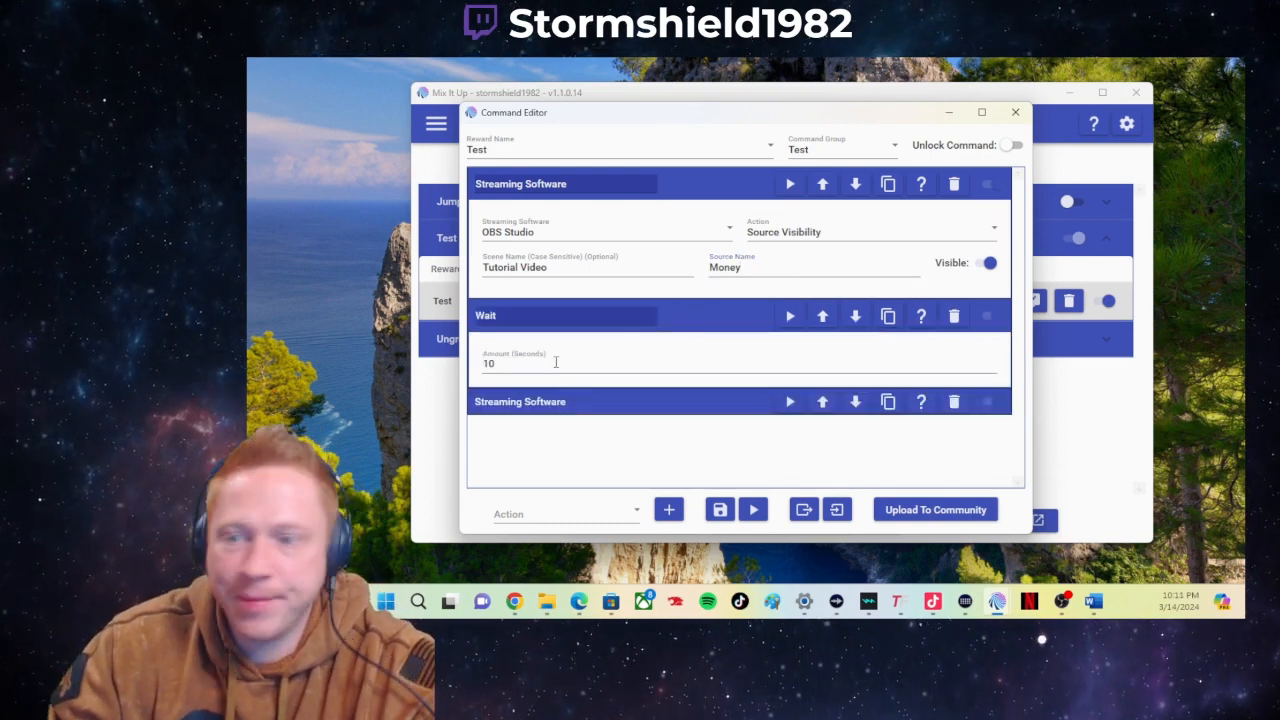
pyautogui.moveTo(556, 362); pyautogui.dragTo(437, 380)
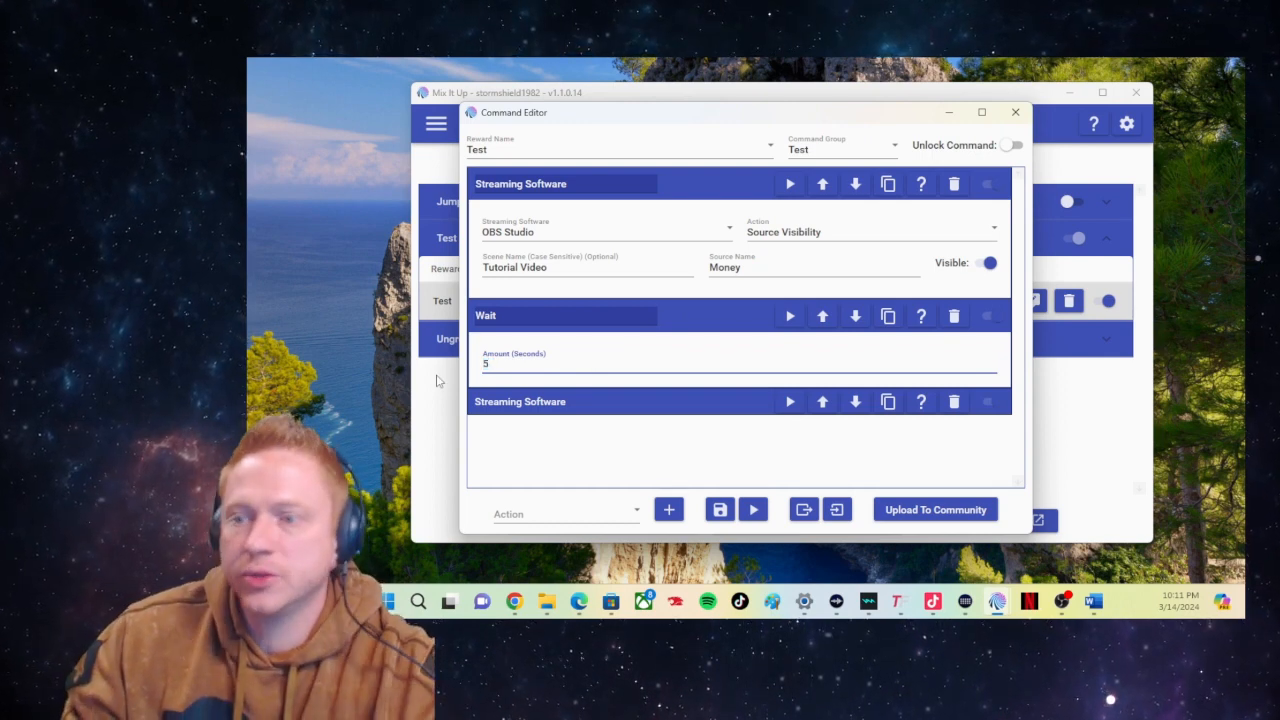
# - Change the second Streaming Software action to Source Visibility for the source Money, leaving Visible off
pyautogui.click(700, 402)
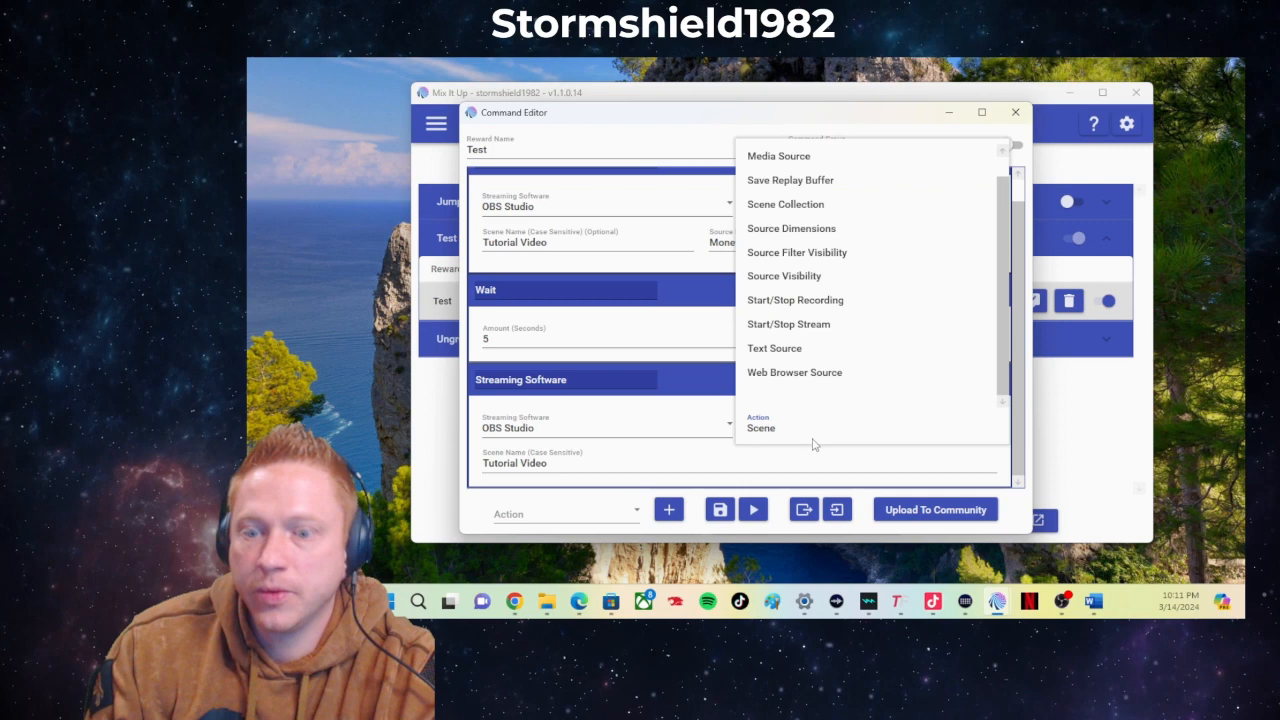
pyautogui.click(790, 276)
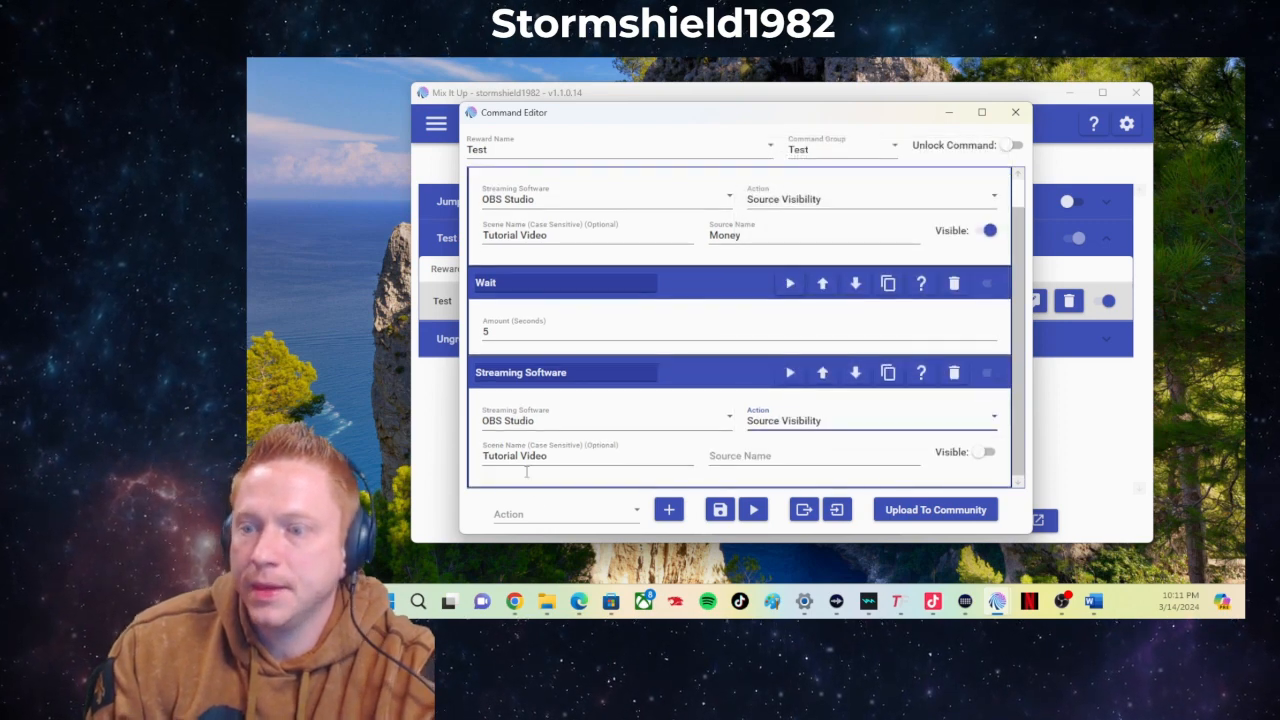
pyautogui.click(848, 462)
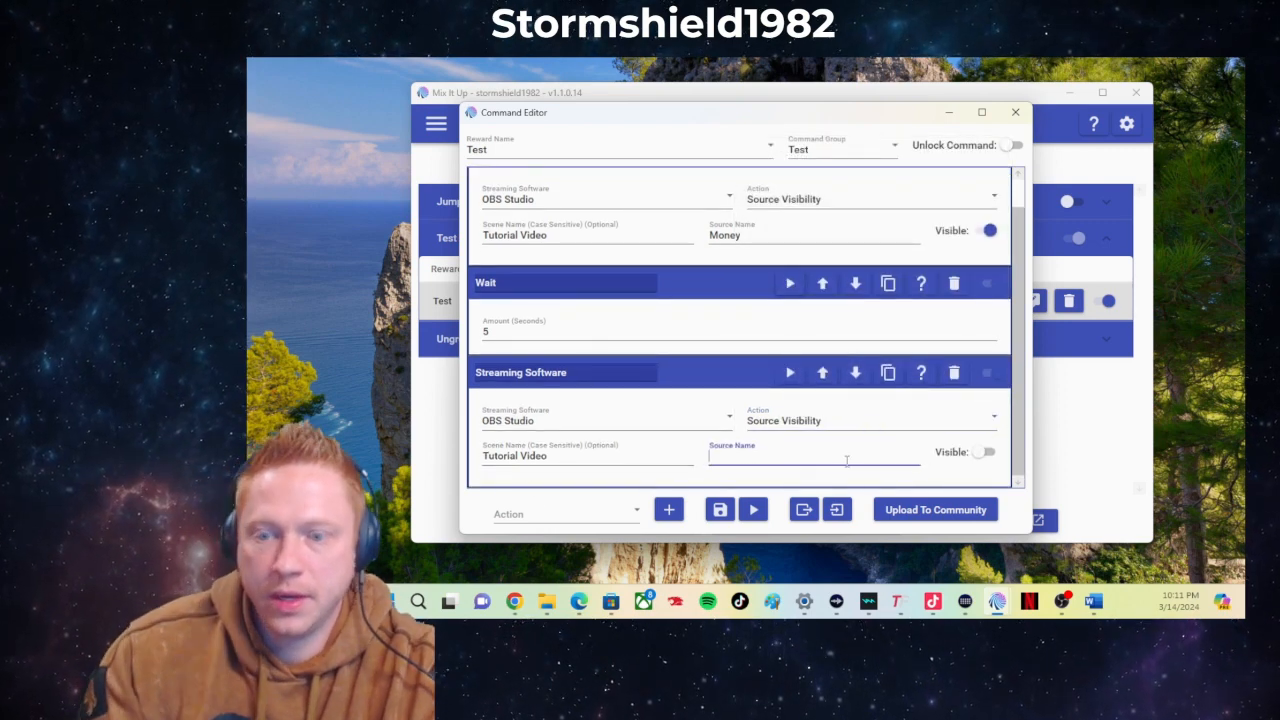
pyautogui.write('Money')
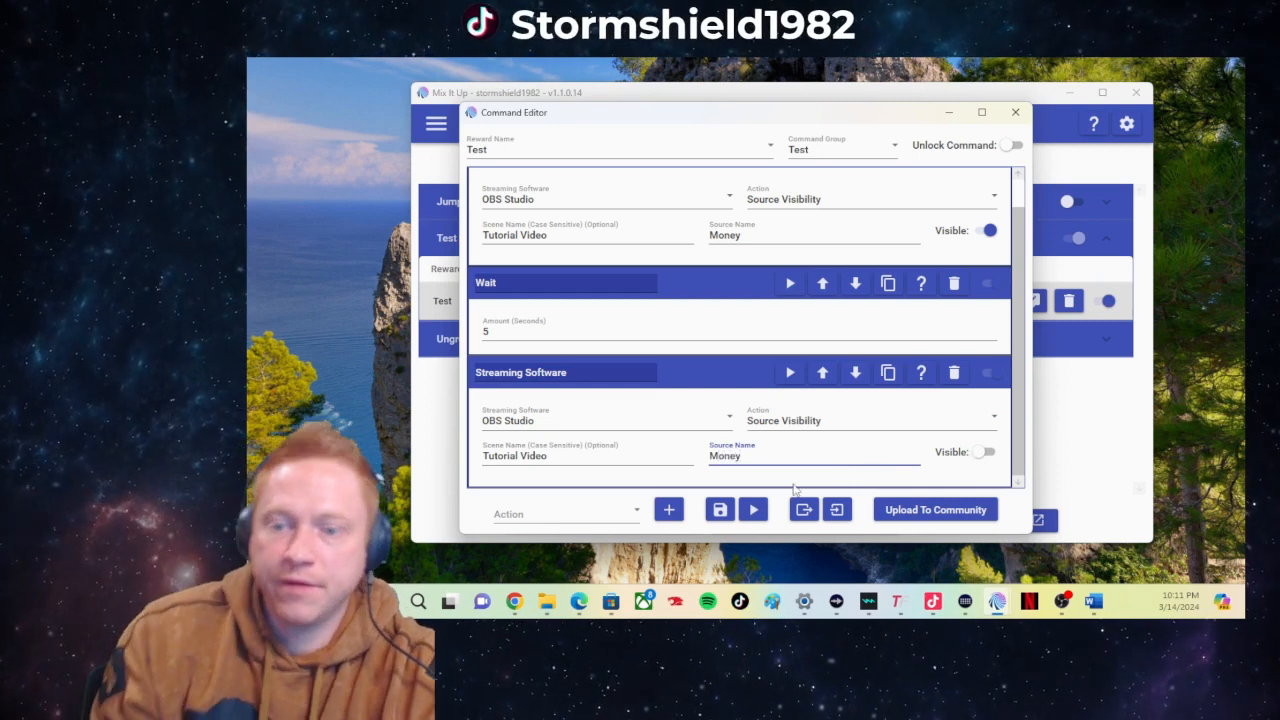
# - Duplicate the first Source Visibility action, turn off Visible on the copy and use it in place of the existing hide action
pyautogui.scroll(1, 802, 409)
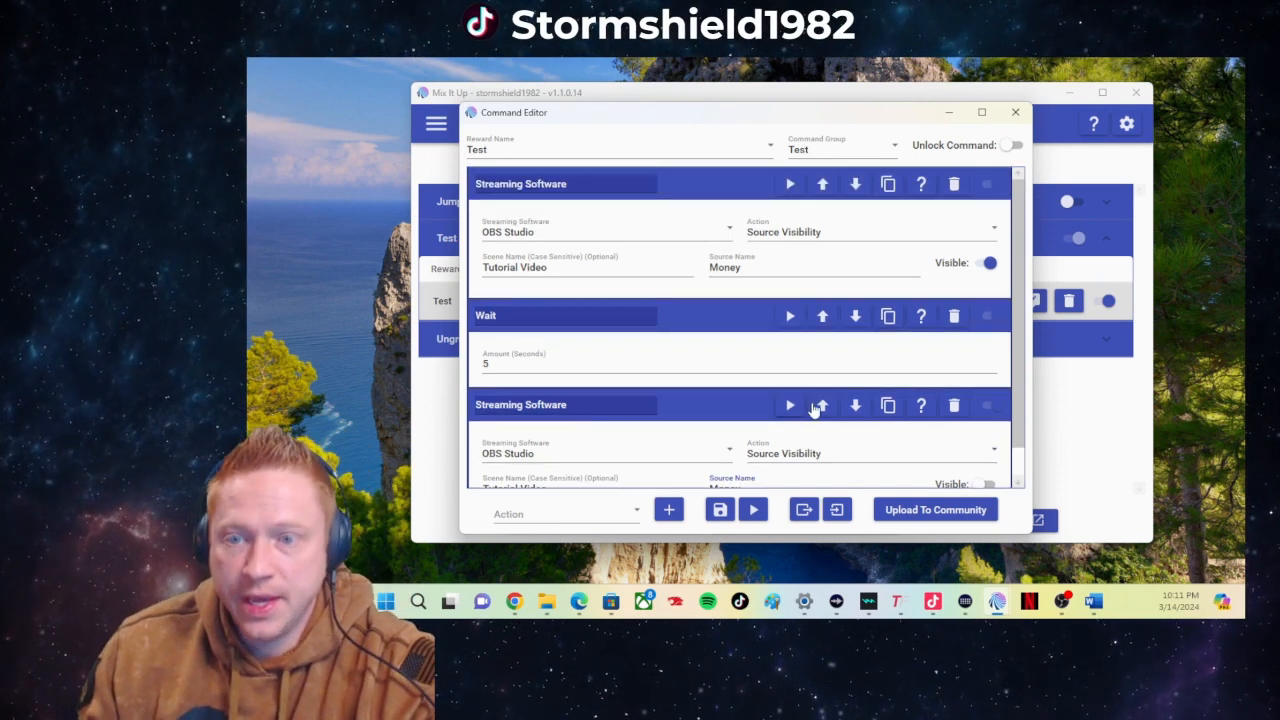
pyautogui.scroll(-1, 799, 366)
pyautogui.scroll(1, 815, 458)
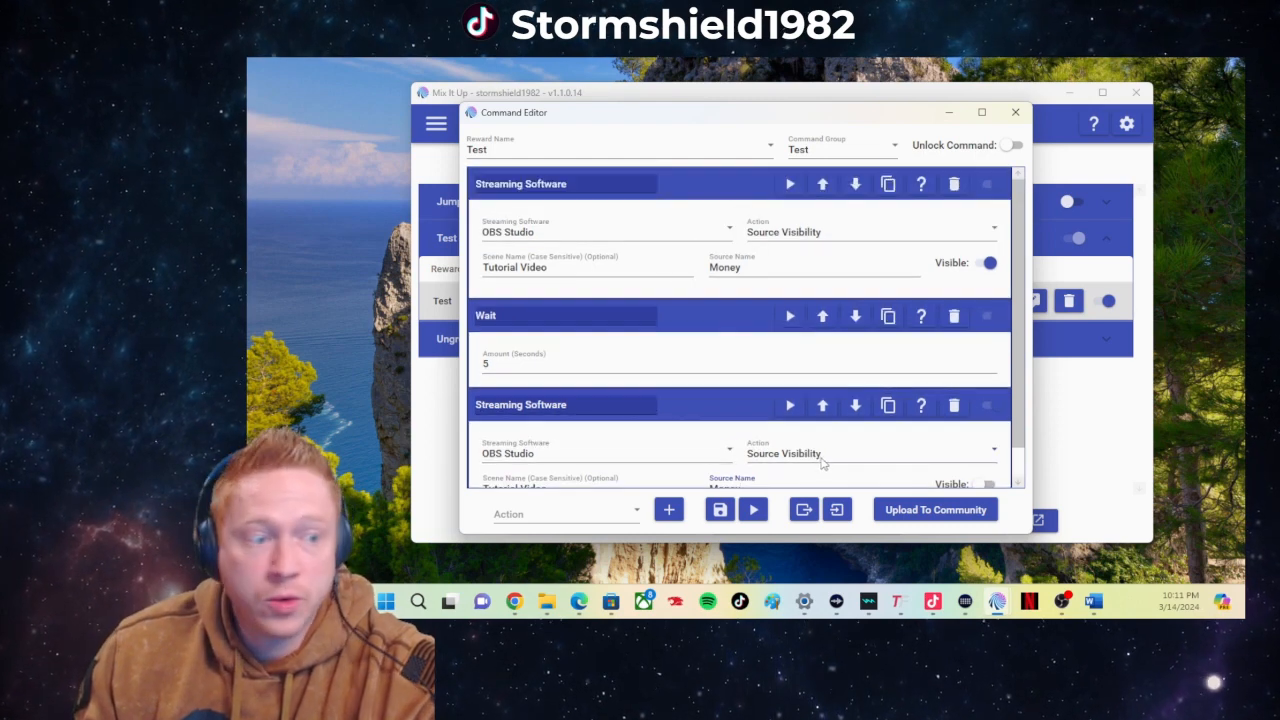
pyautogui.scroll(-1, 788, 456)
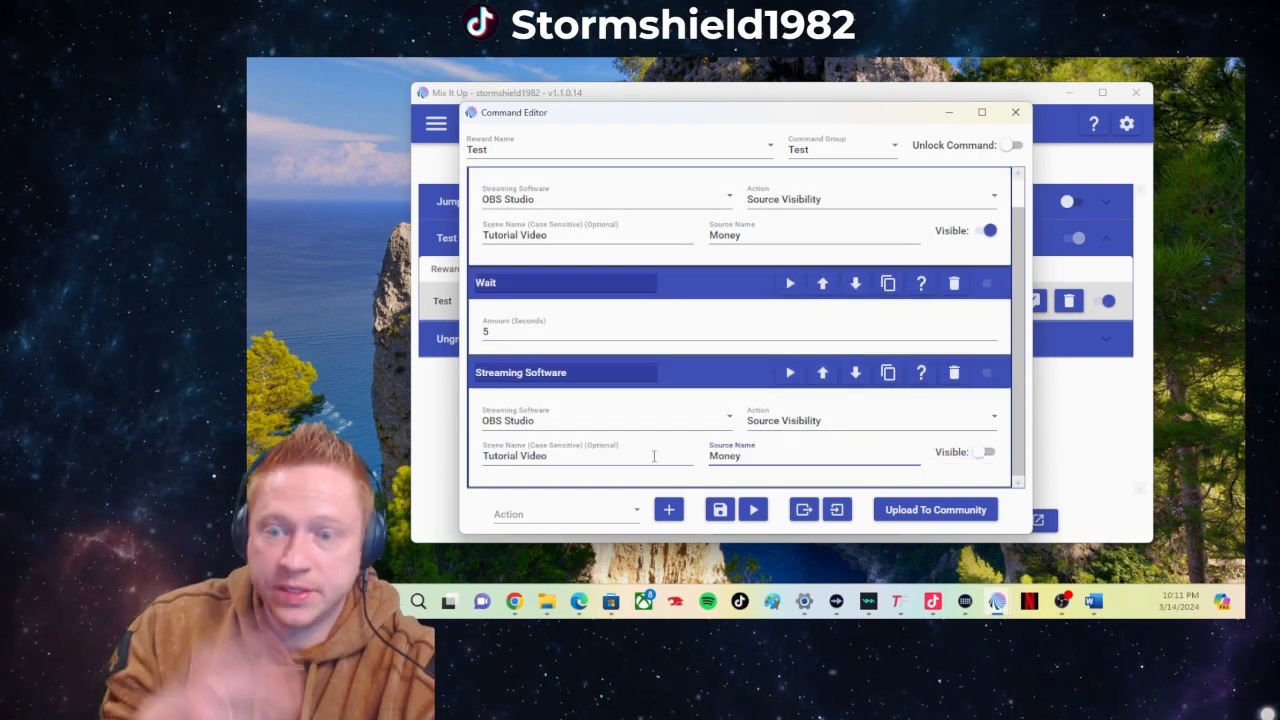
pyautogui.scroll(1, 689, 456)
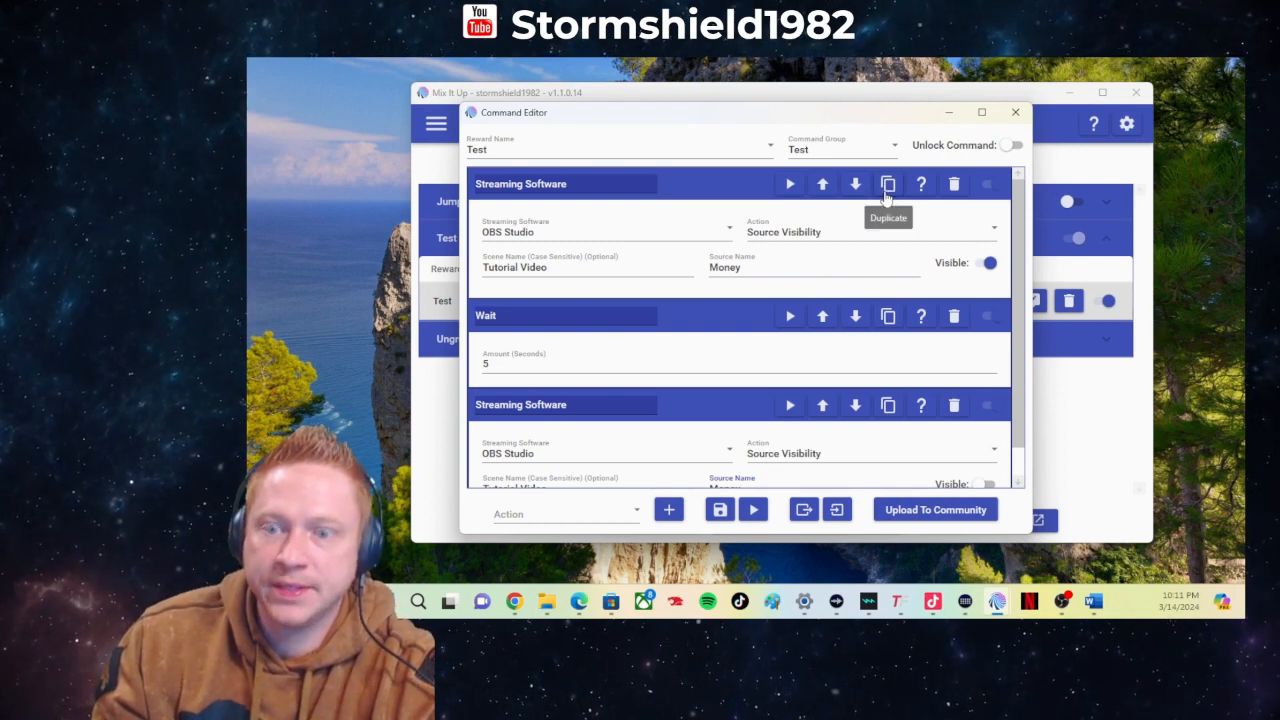
pyautogui.scroll(-1, 885, 198)
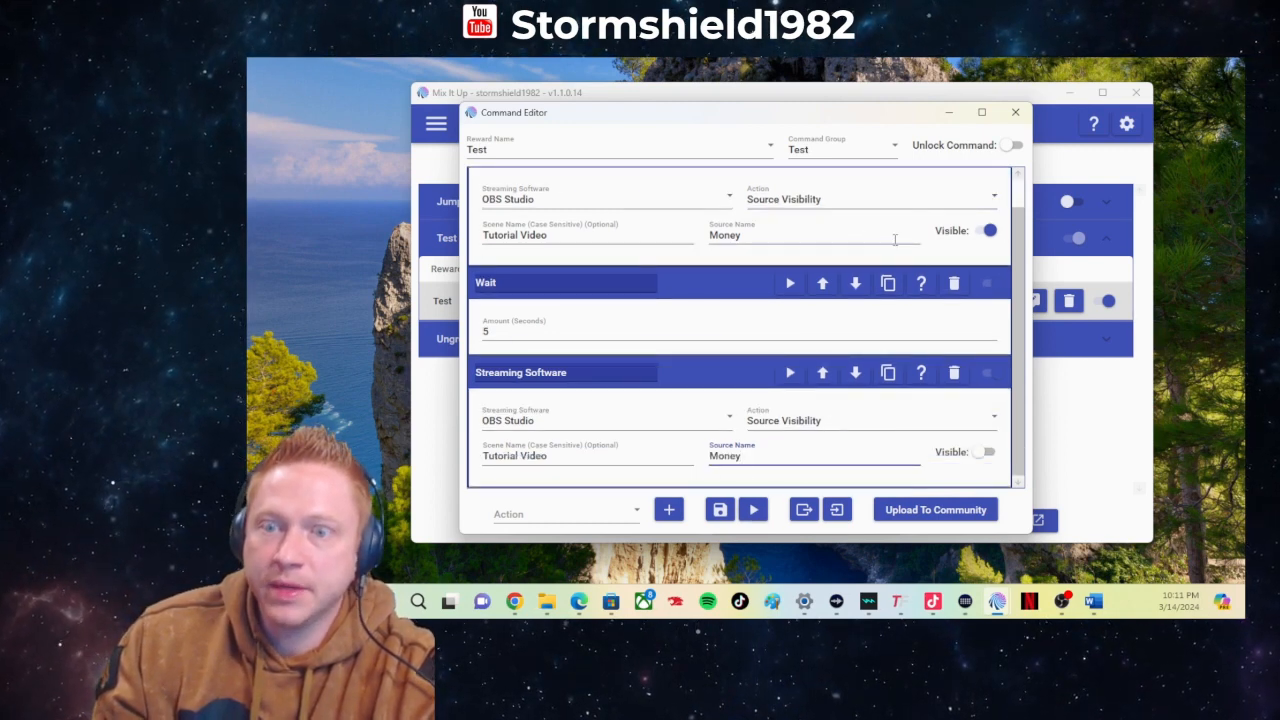
pyautogui.scroll(1, 895, 238)
pyautogui.click(887, 183)
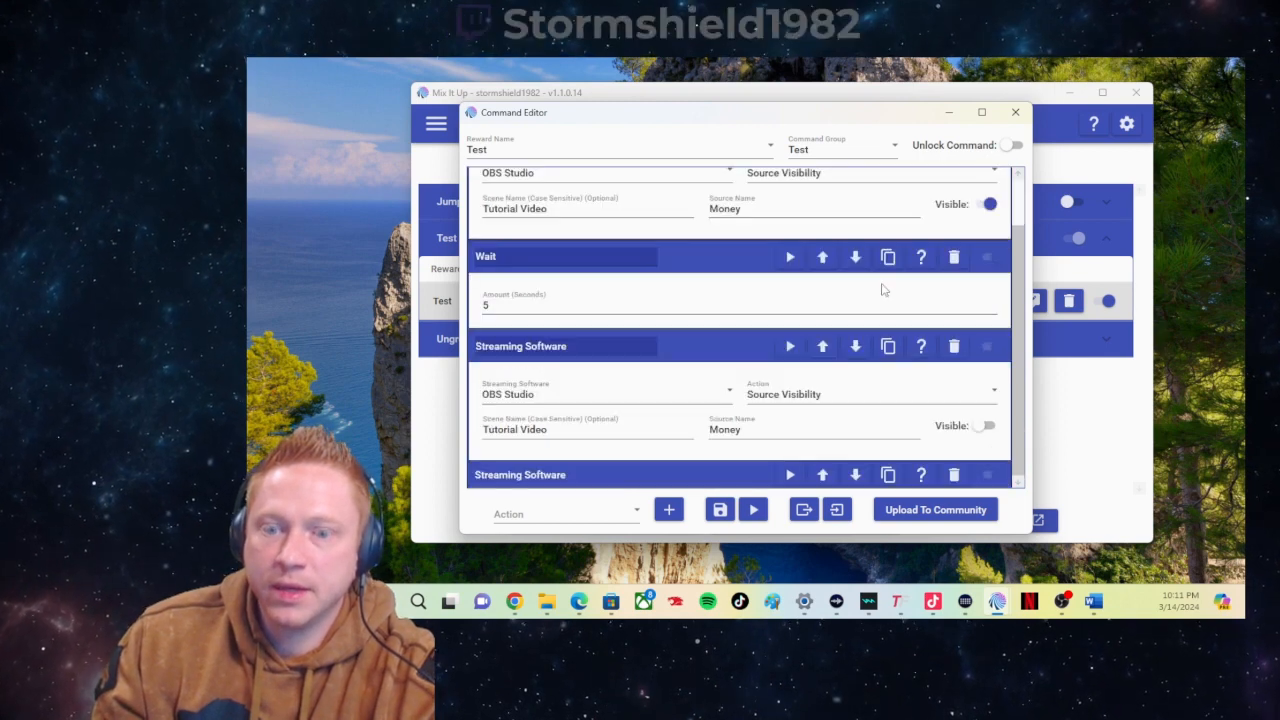
pyautogui.scroll(-2, 700, 468)
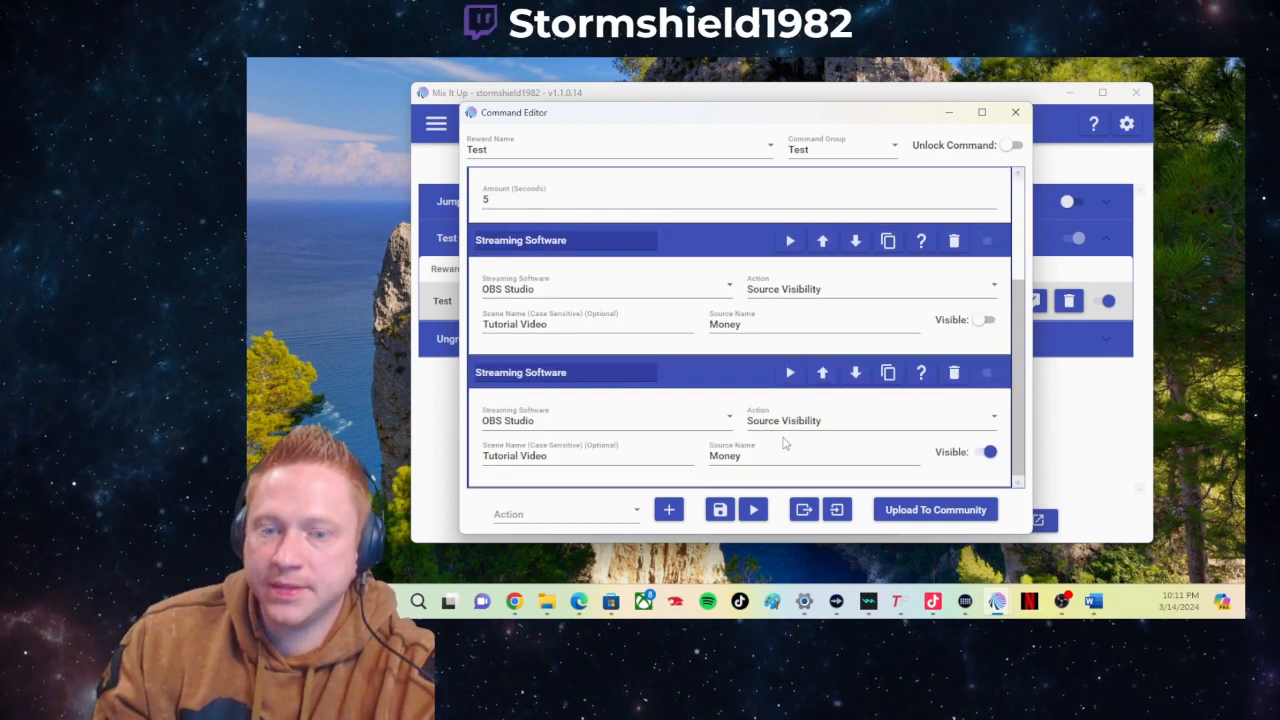
pyautogui.click(989, 453)
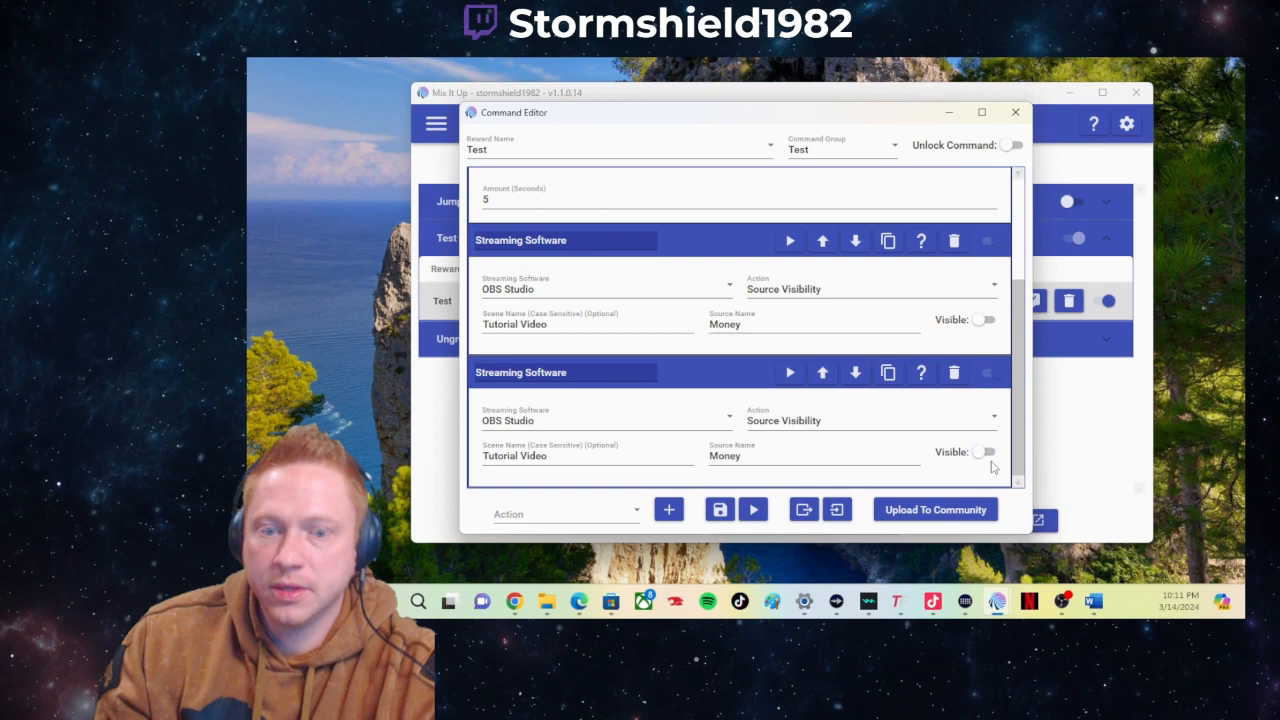
pyautogui.click(955, 244)
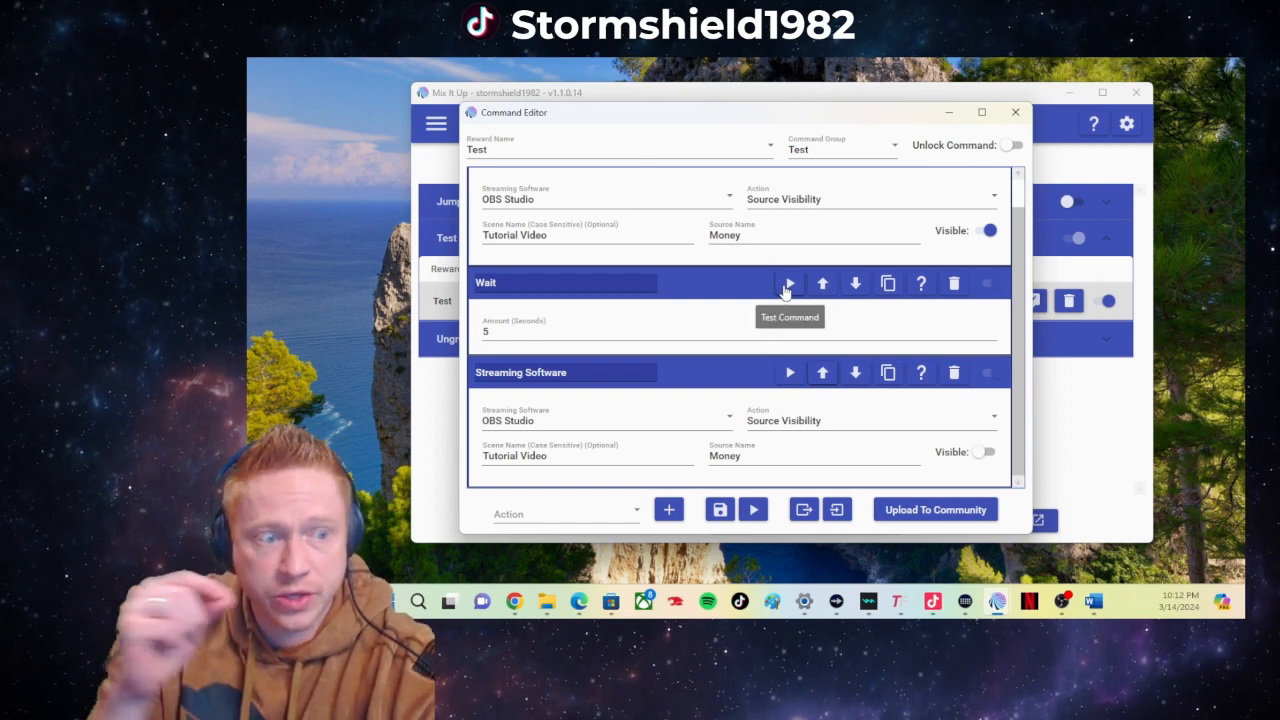
# - Test the edited command with the default test values and save it
pyautogui.click(751, 512)
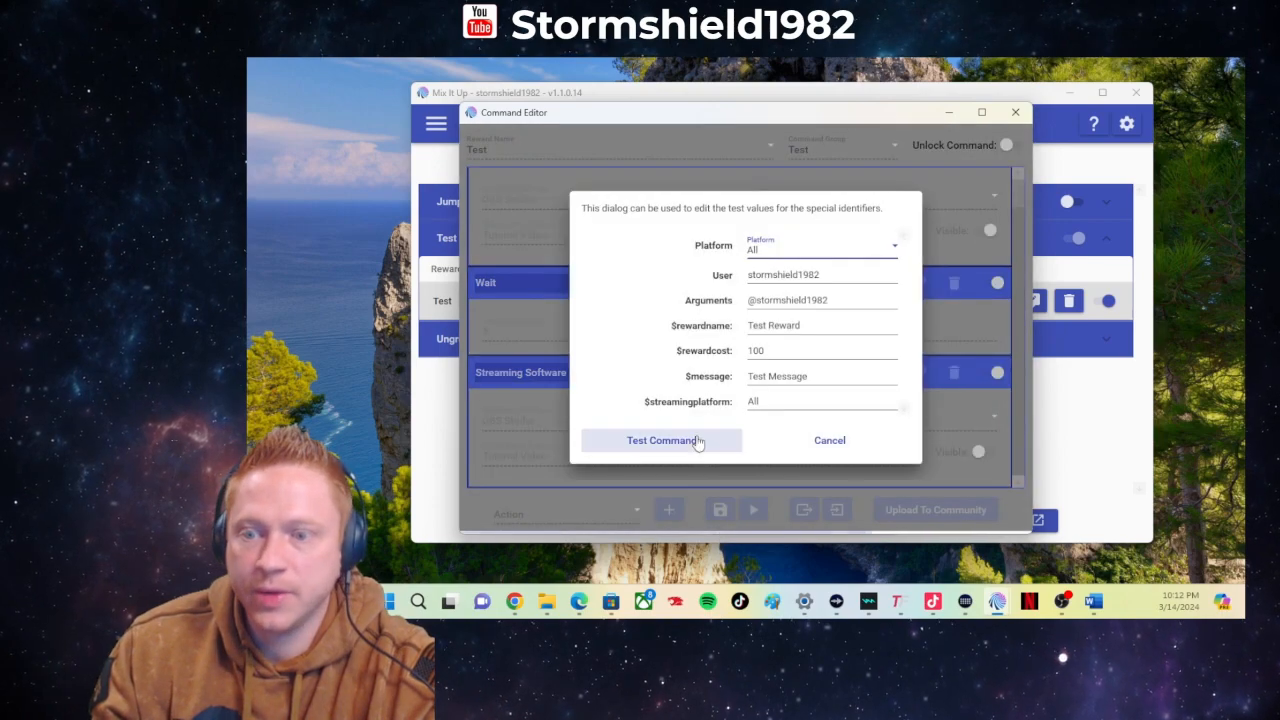
pyautogui.click(691, 446)
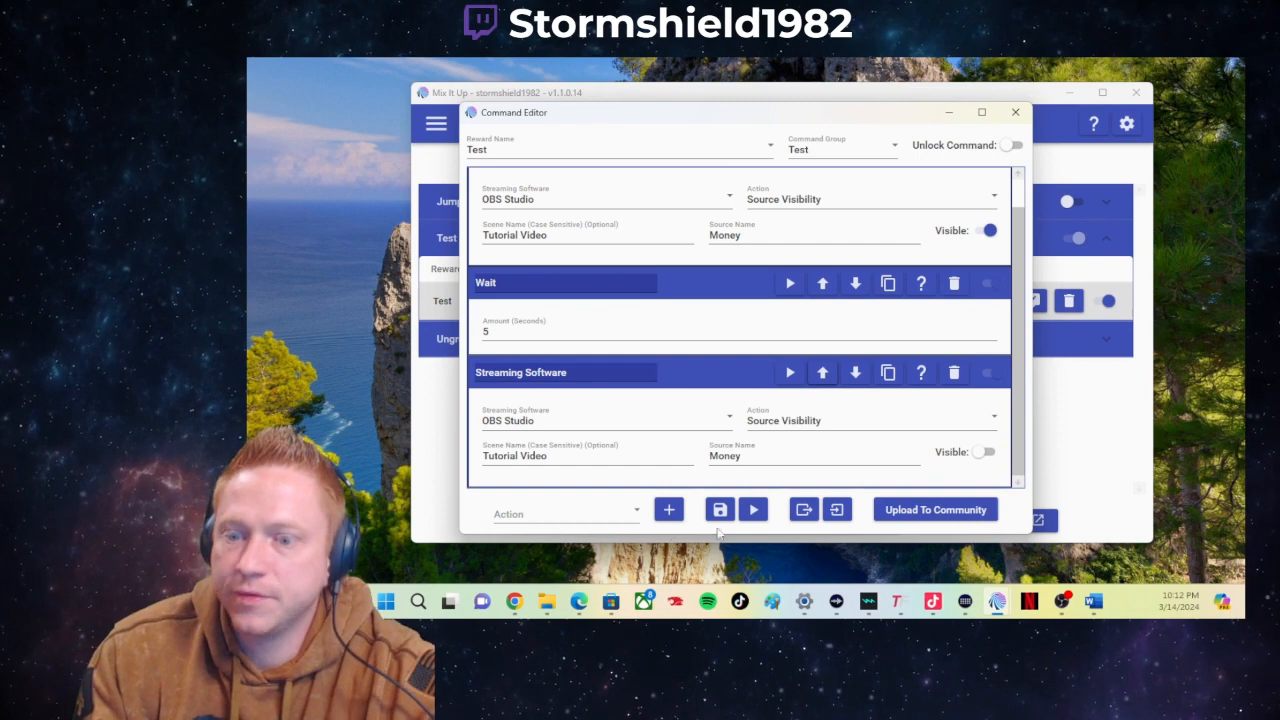
pyautogui.click(719, 510)
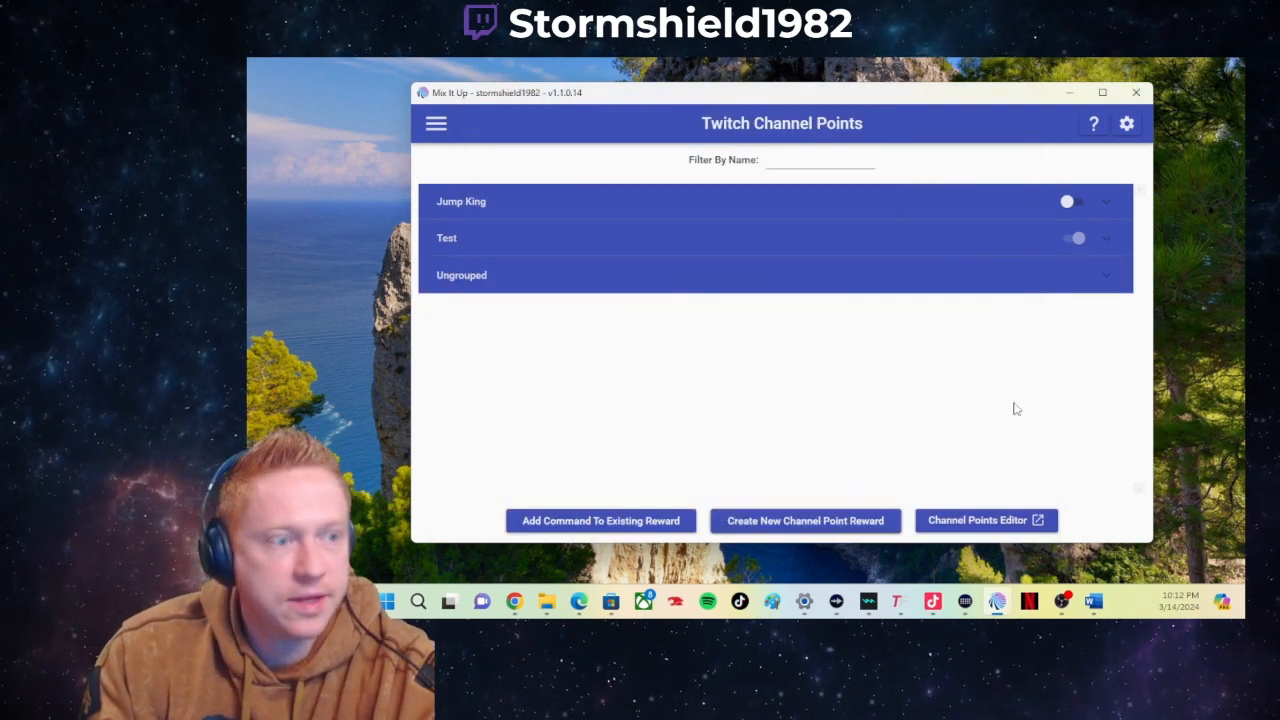
# - Expand the Test group and run the saved Test command with the default test values
pyautogui.click(617, 249)
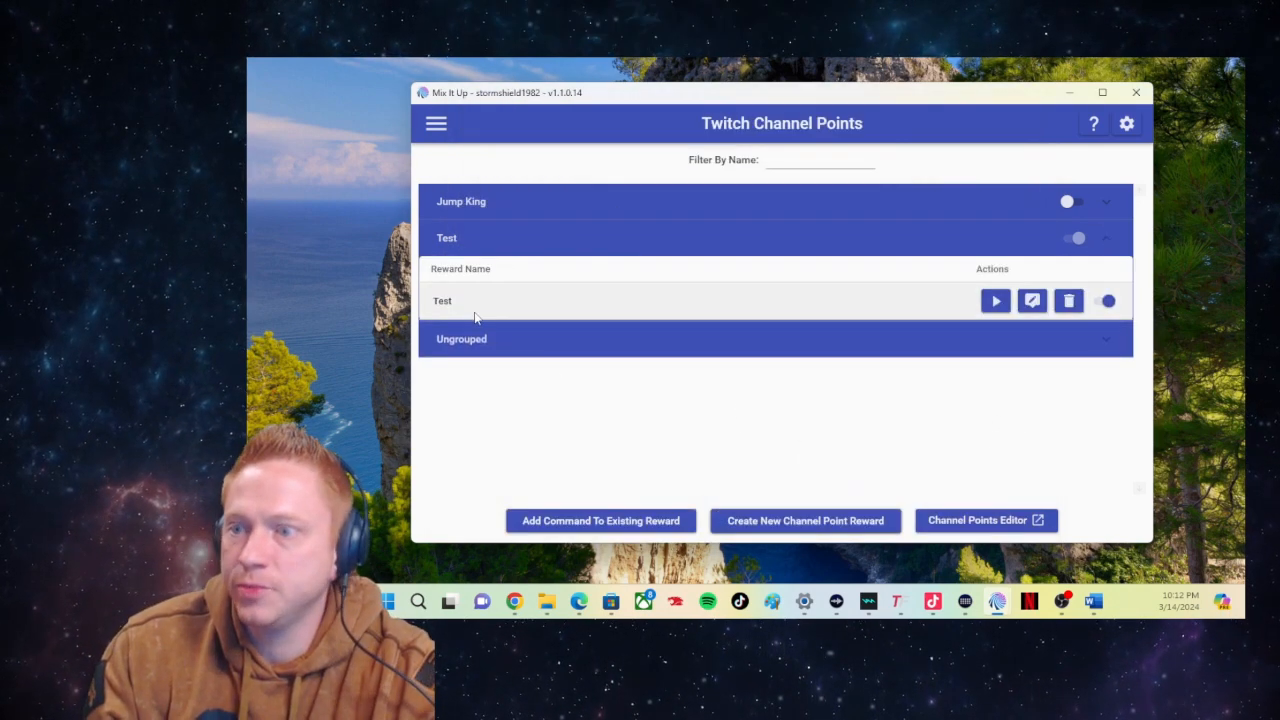
pyautogui.click(999, 311)
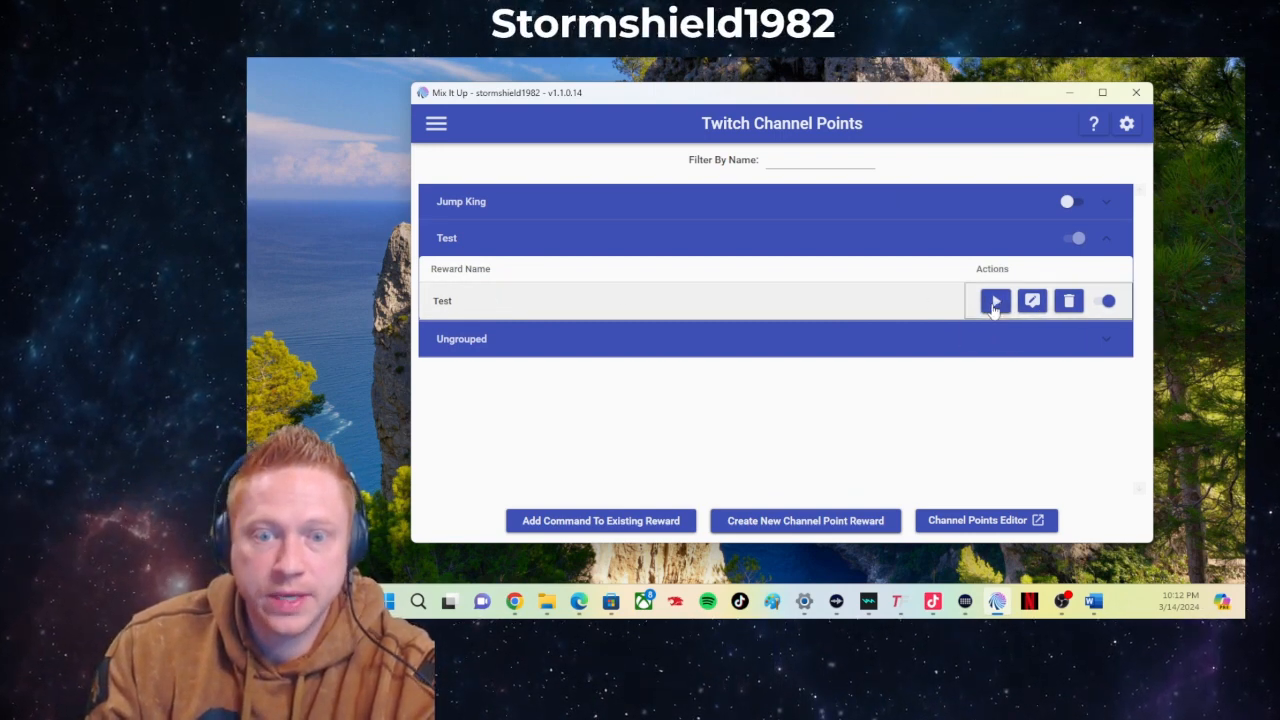
pyautogui.click(994, 302)
pyautogui.click(740, 430)
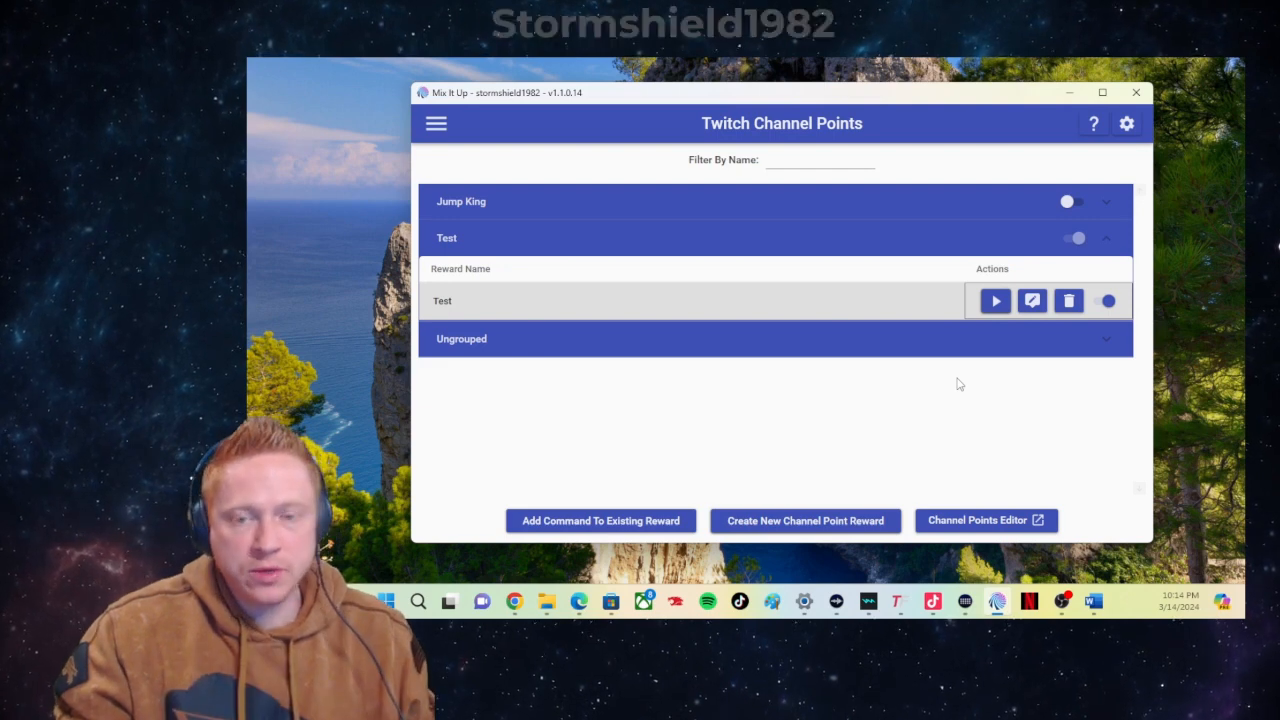
# - Open the Test command for editing and change its first Streaming Software action to Source Dimensions
pyautogui.click(1032, 301)
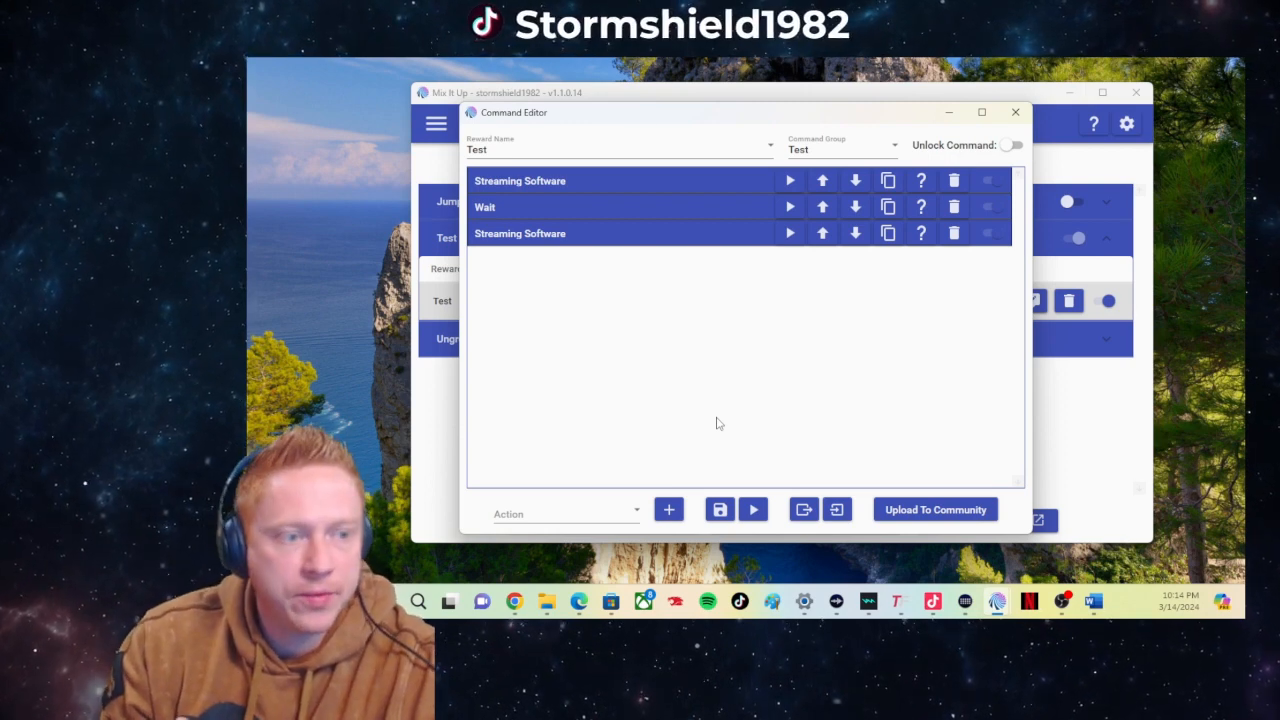
pyautogui.click(697, 189)
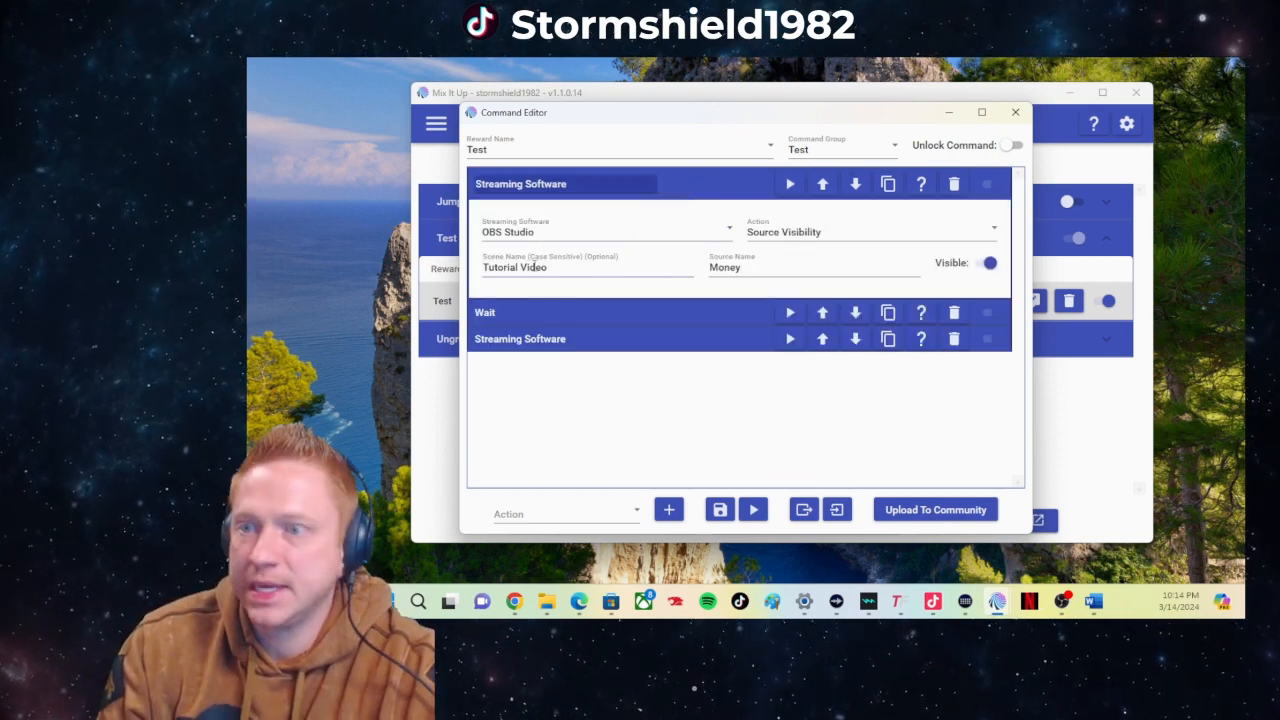
pyautogui.click(788, 236)
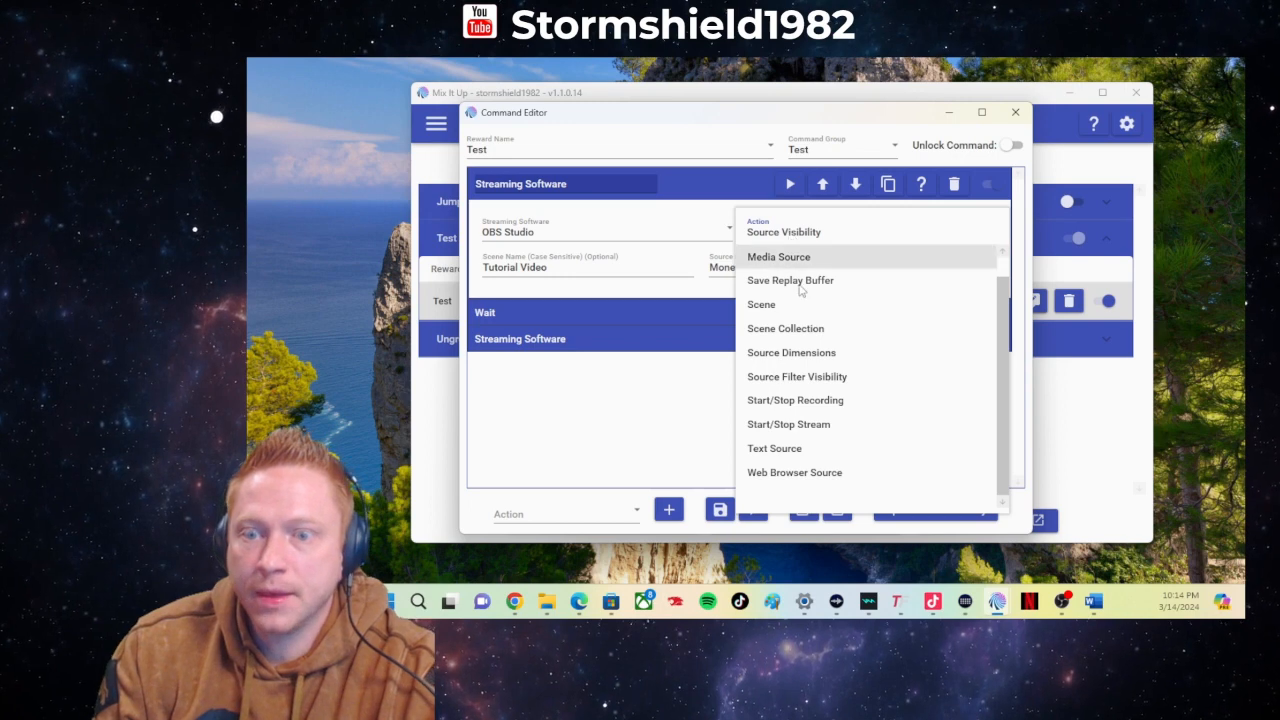
pyautogui.click(824, 352)
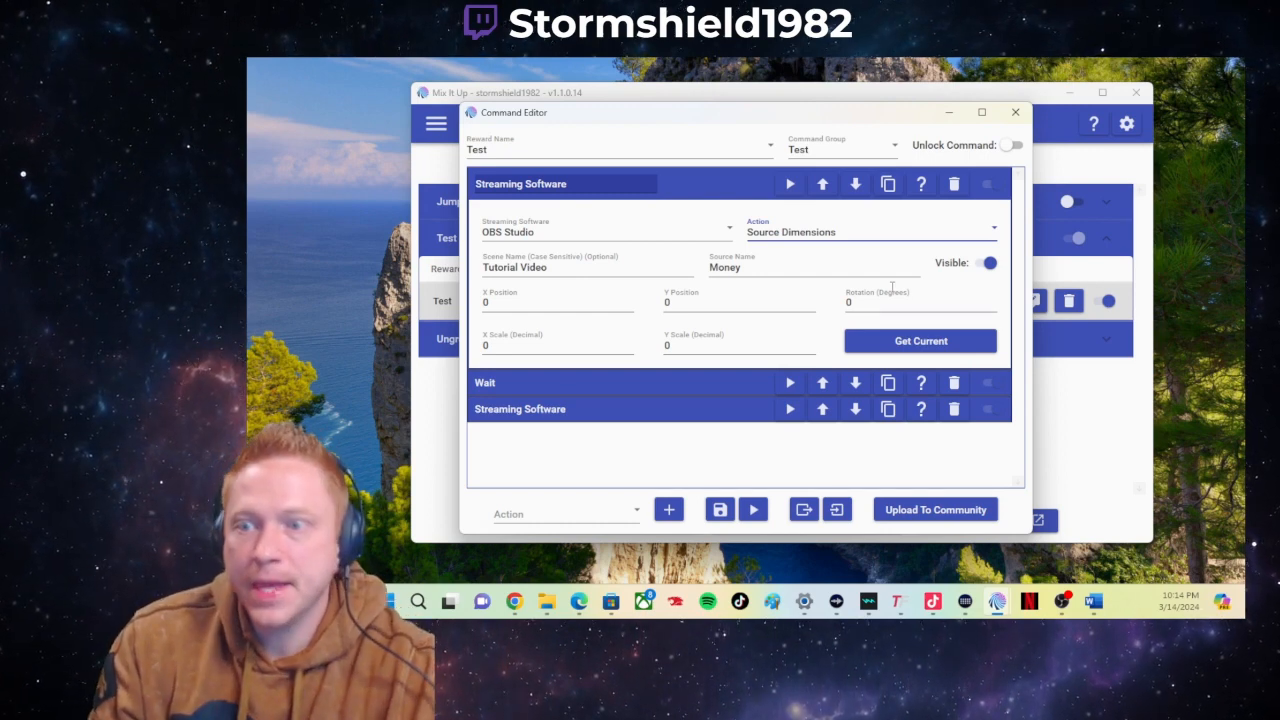
# - Change the Streaming Software action after the Wait to Source Dimensions, turn on Visible and select its source name
pyautogui.click(663, 389)
pyautogui.click(663, 389)
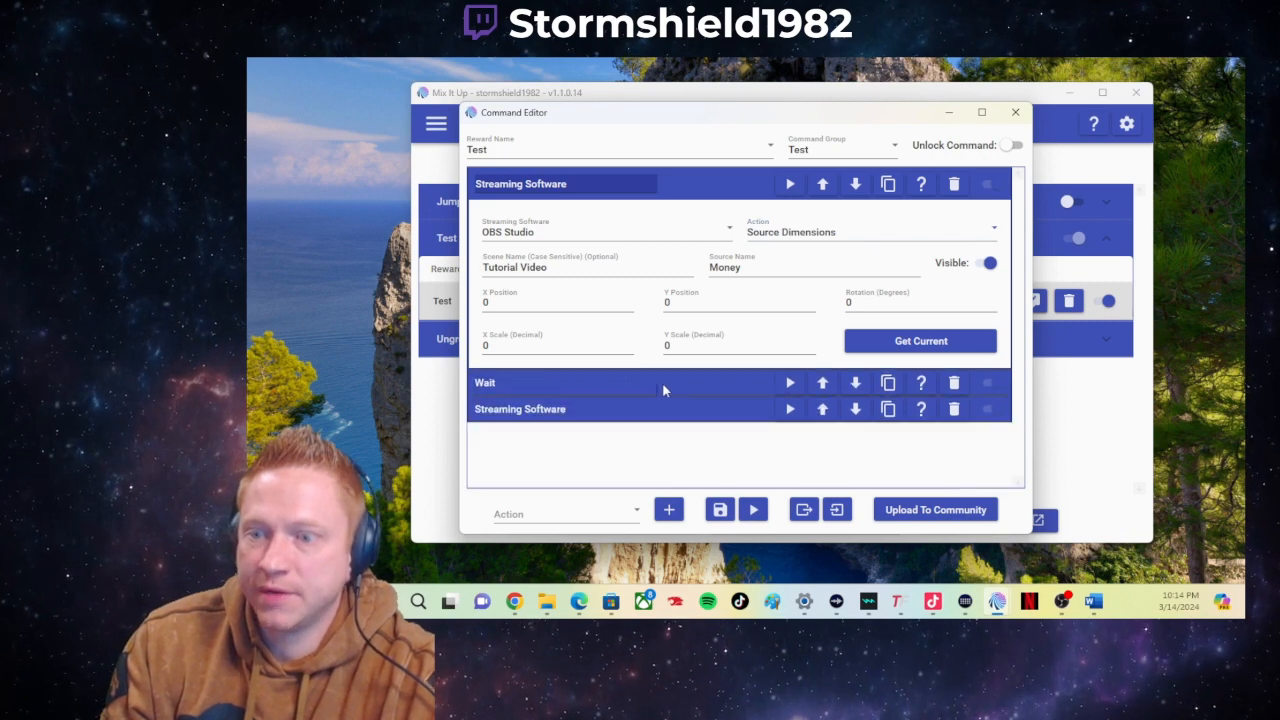
pyautogui.click(723, 415)
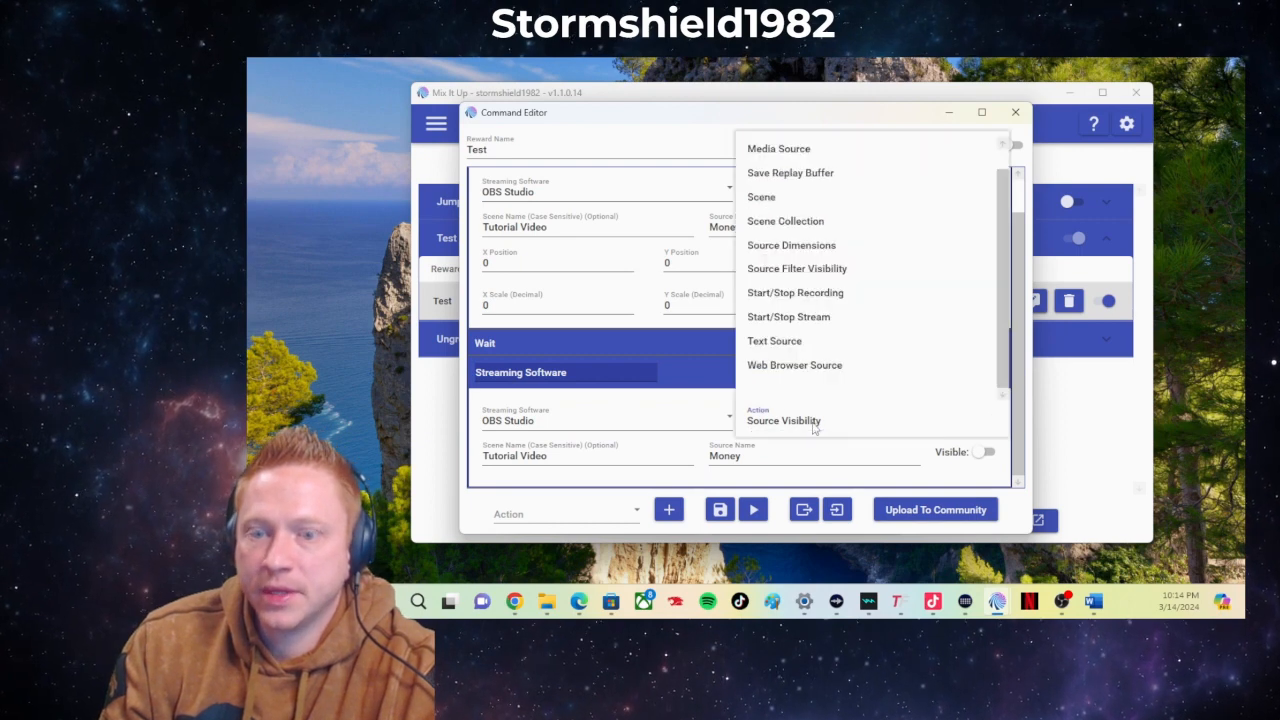
pyautogui.click(815, 422)
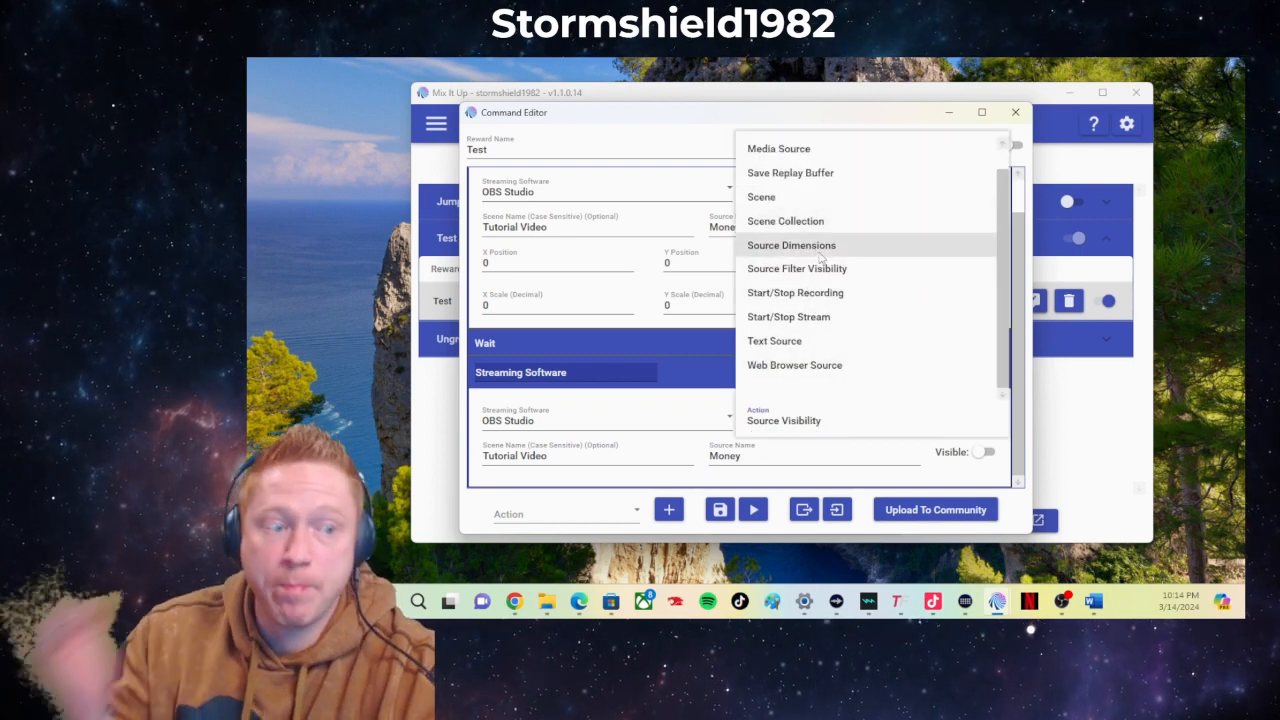
pyautogui.click(815, 253)
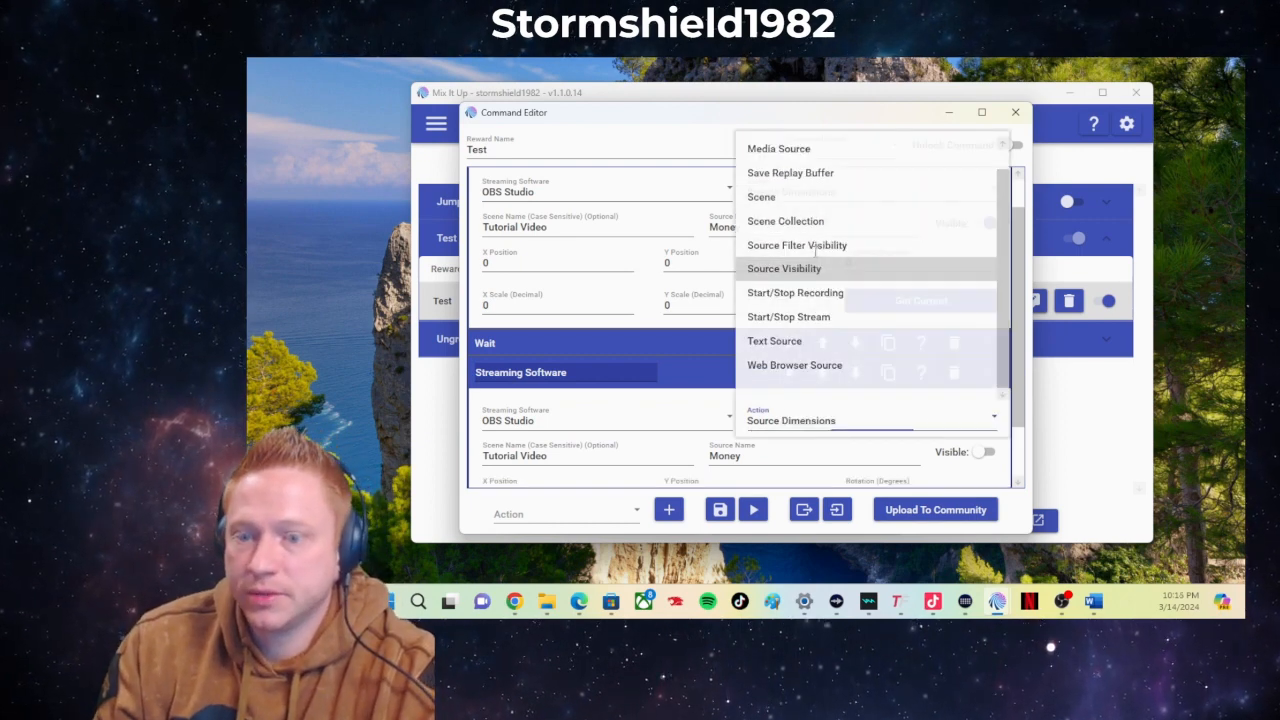
pyautogui.scroll(-1, 795, 438)
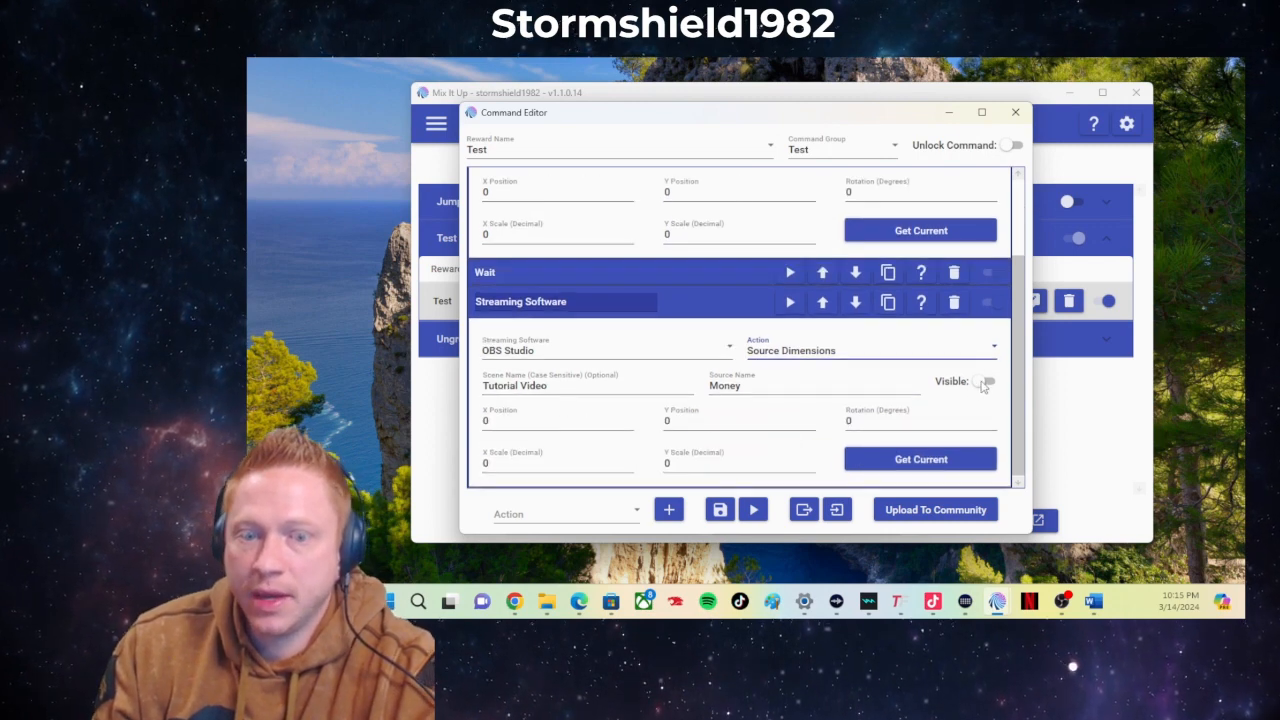
pyautogui.click(984, 383)
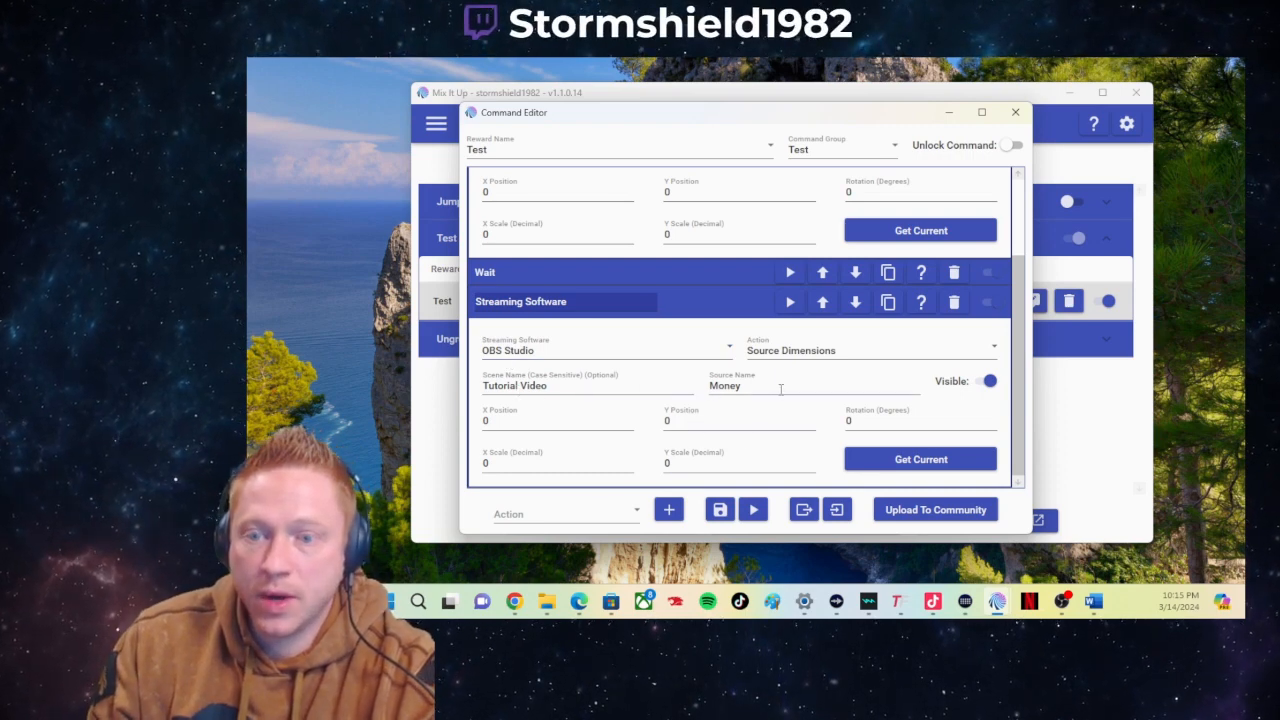
pyautogui.moveTo(777, 388); pyautogui.dragTo(708, 393)
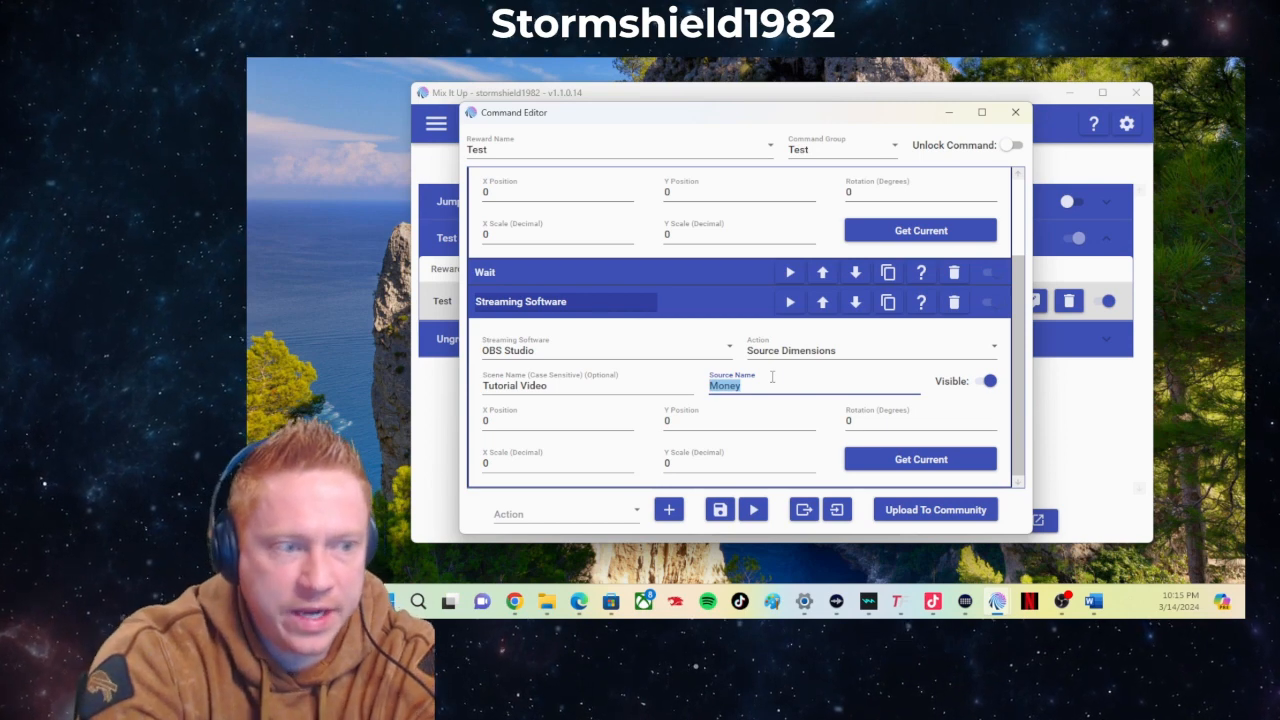
# - Set the source name of the Streaming Software action after the Wait to OBS Window and fetch its current dimensions
pyautogui.write('OBS')
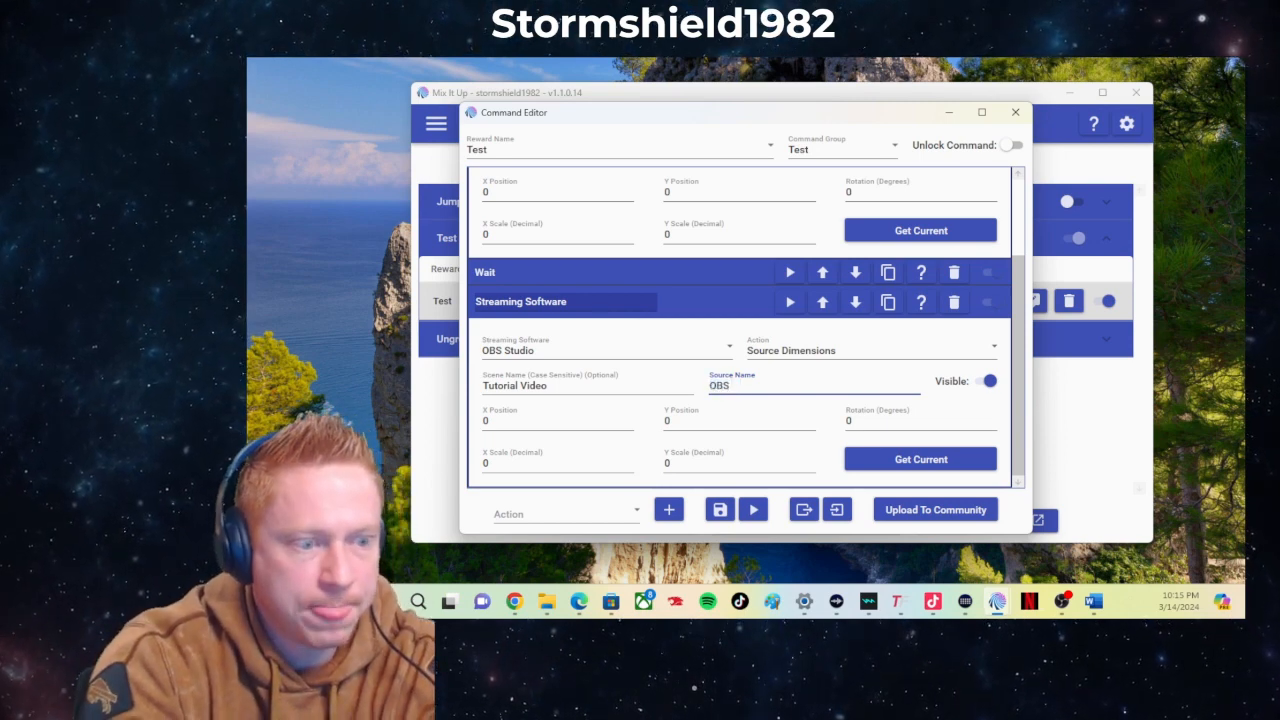
pyautogui.write(' Window')
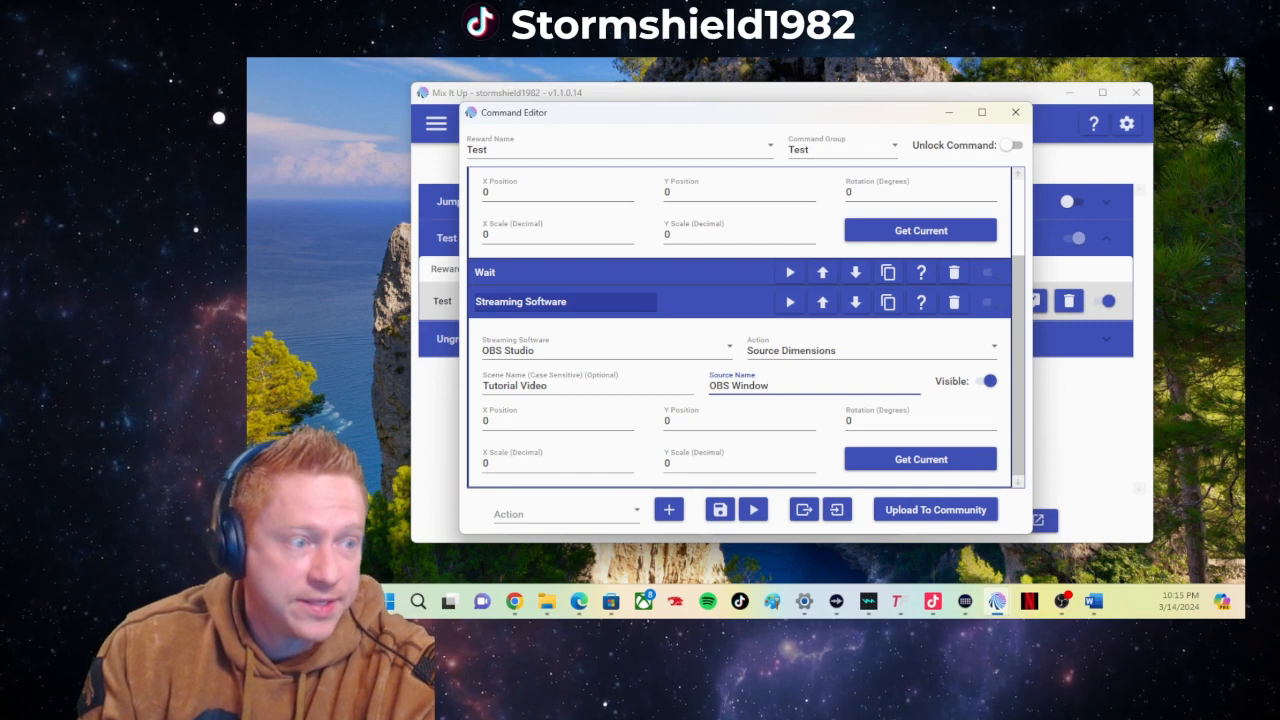
pyautogui.click(896, 462)
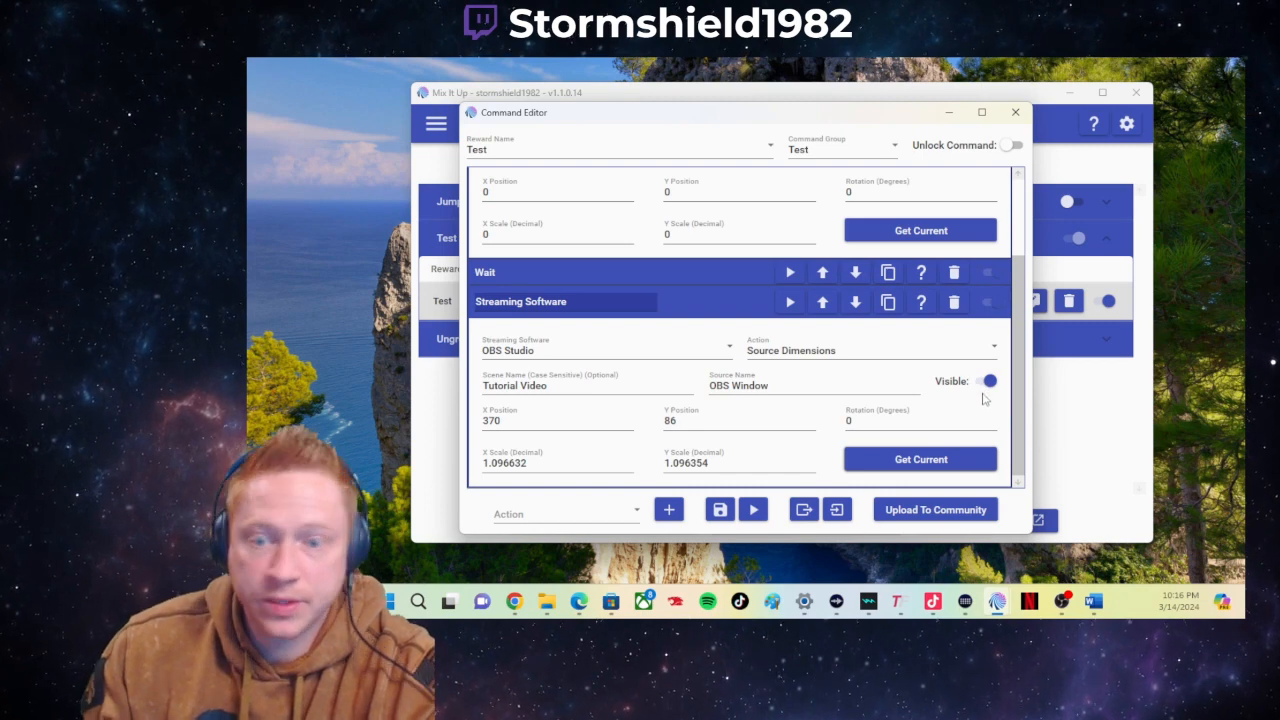
pyautogui.scroll(-2, 985, 427)
pyautogui.scroll(2, 980, 432)
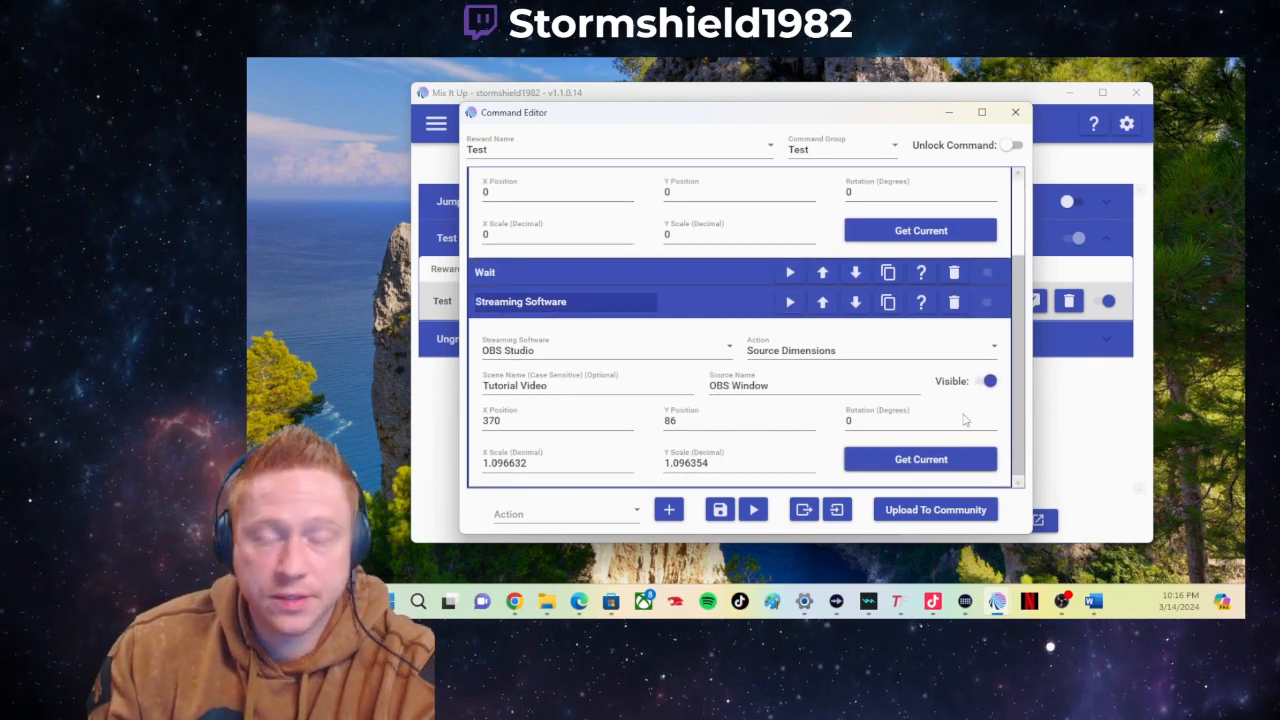
# - Set the source name of the first Streaming Software action to OBS Window and fetch its current dimensions
pyautogui.scroll(1, 965, 420)
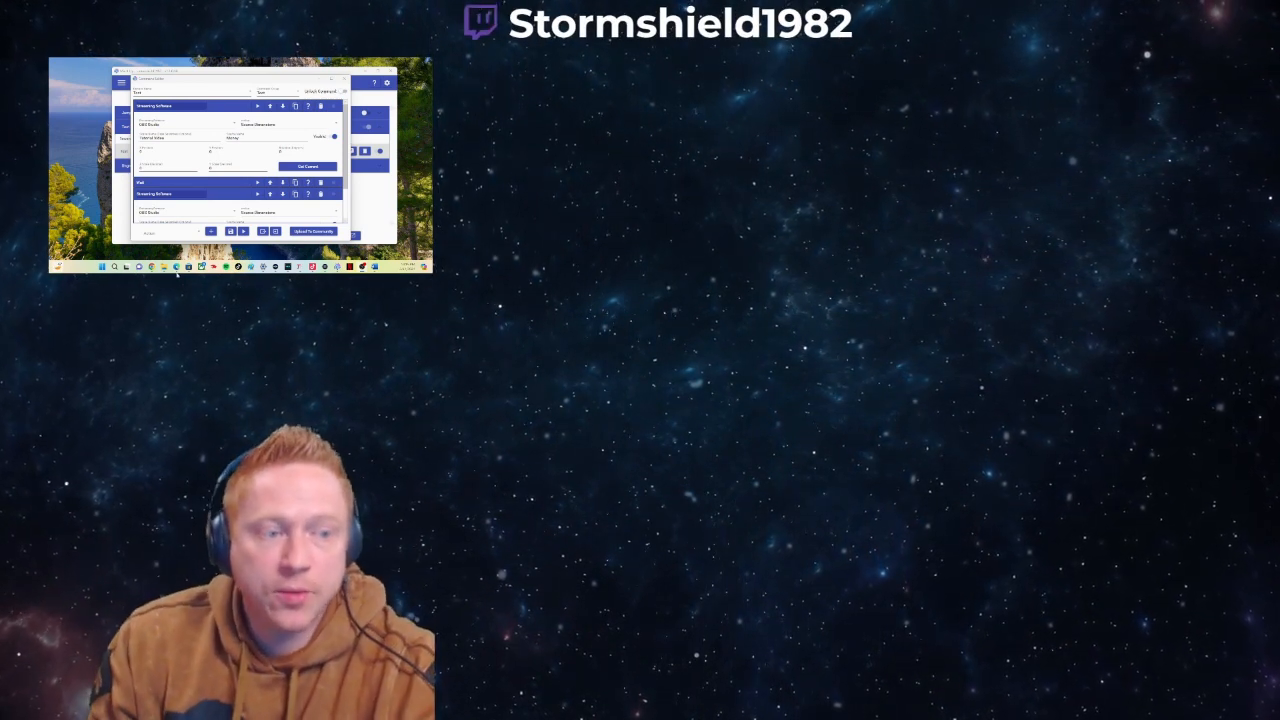
pyautogui.moveTo(177, 267)
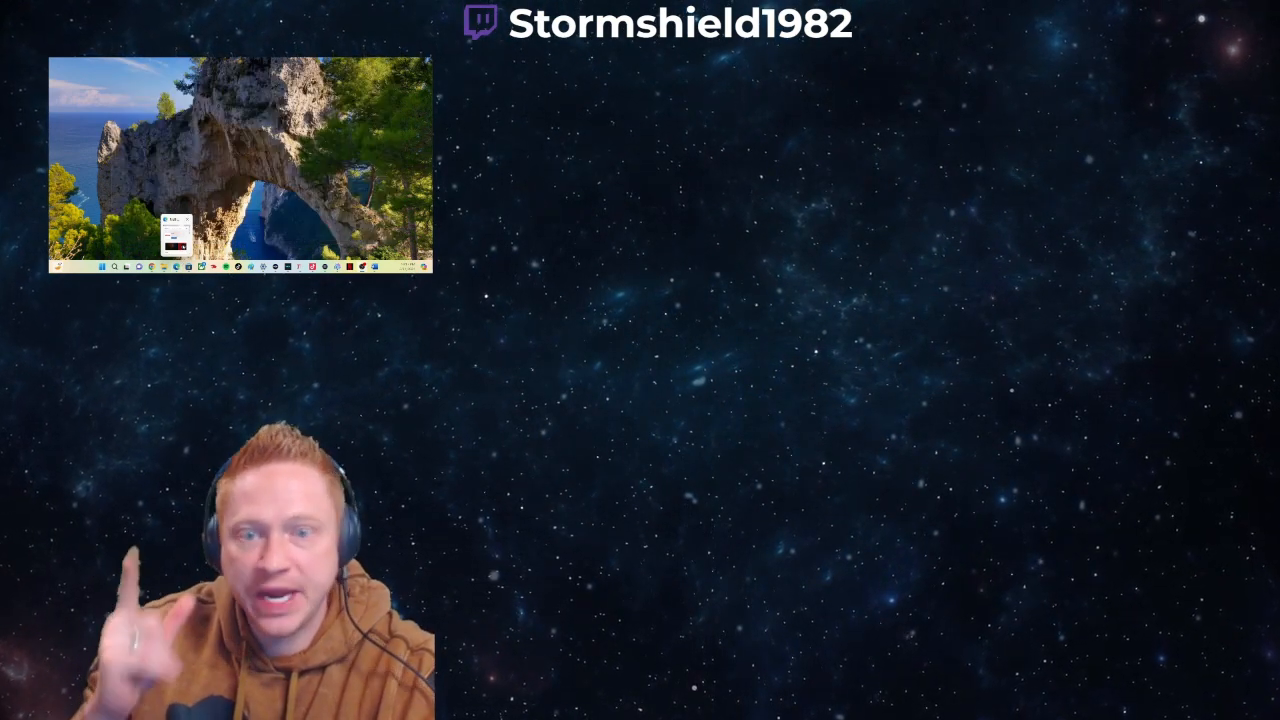
pyautogui.click(177, 238)
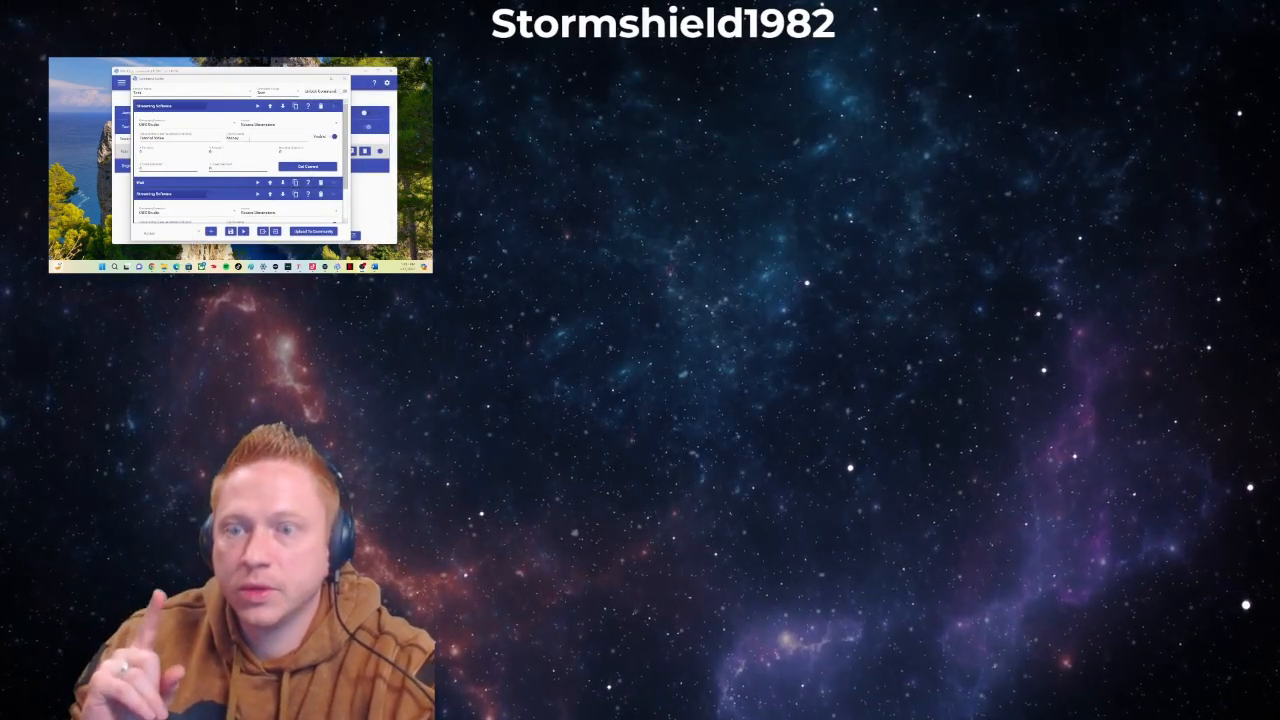
pyautogui.doubleClick(233, 138)
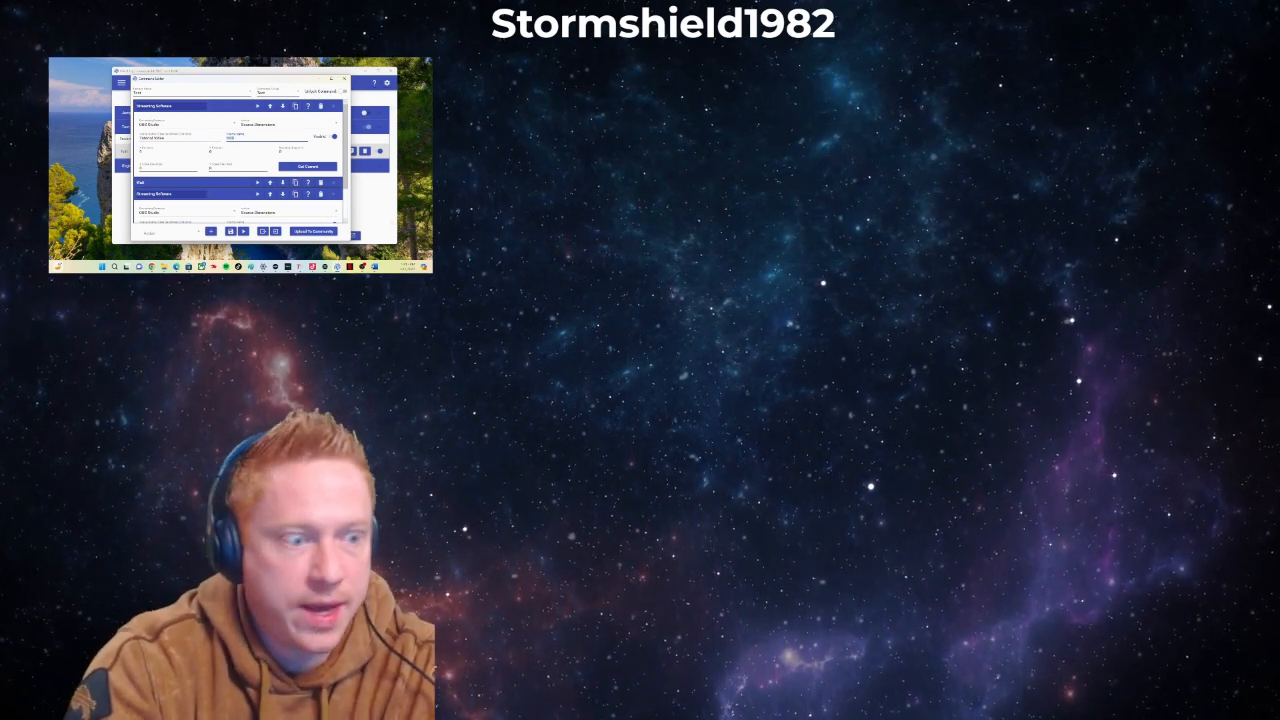
pyautogui.write('OBS W')
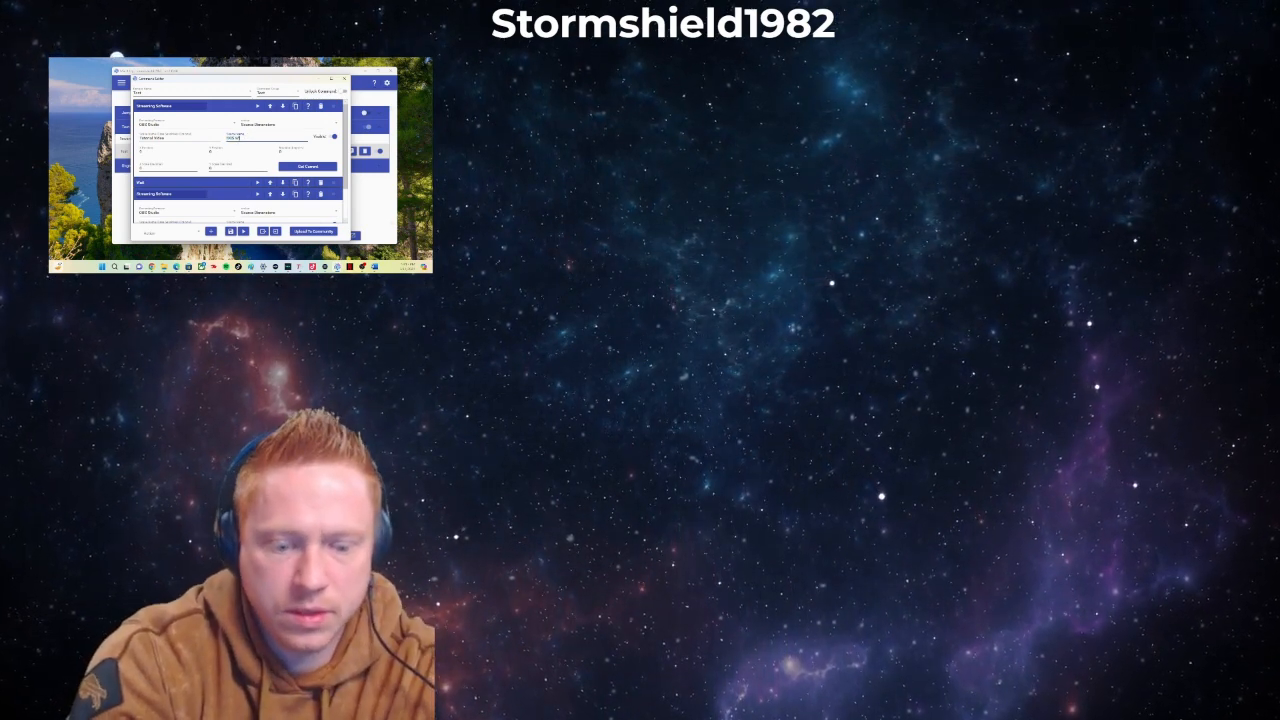
pyautogui.write('indow')
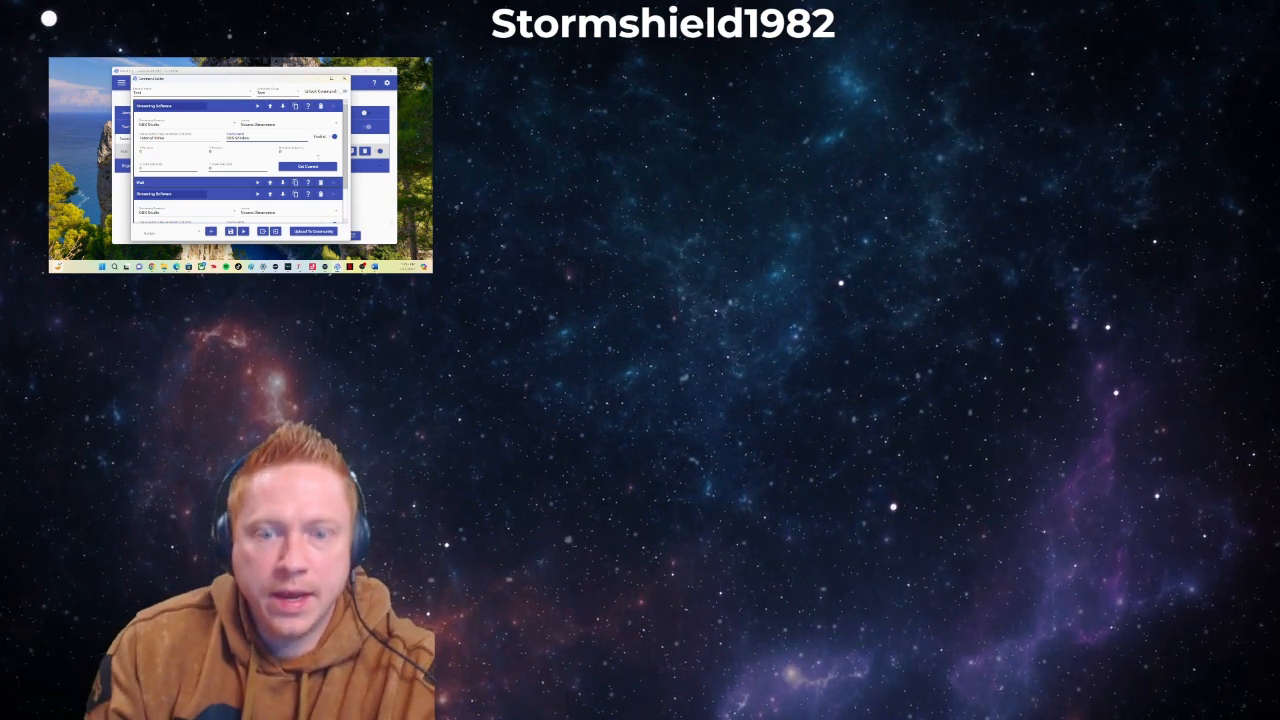
pyautogui.click(311, 167)
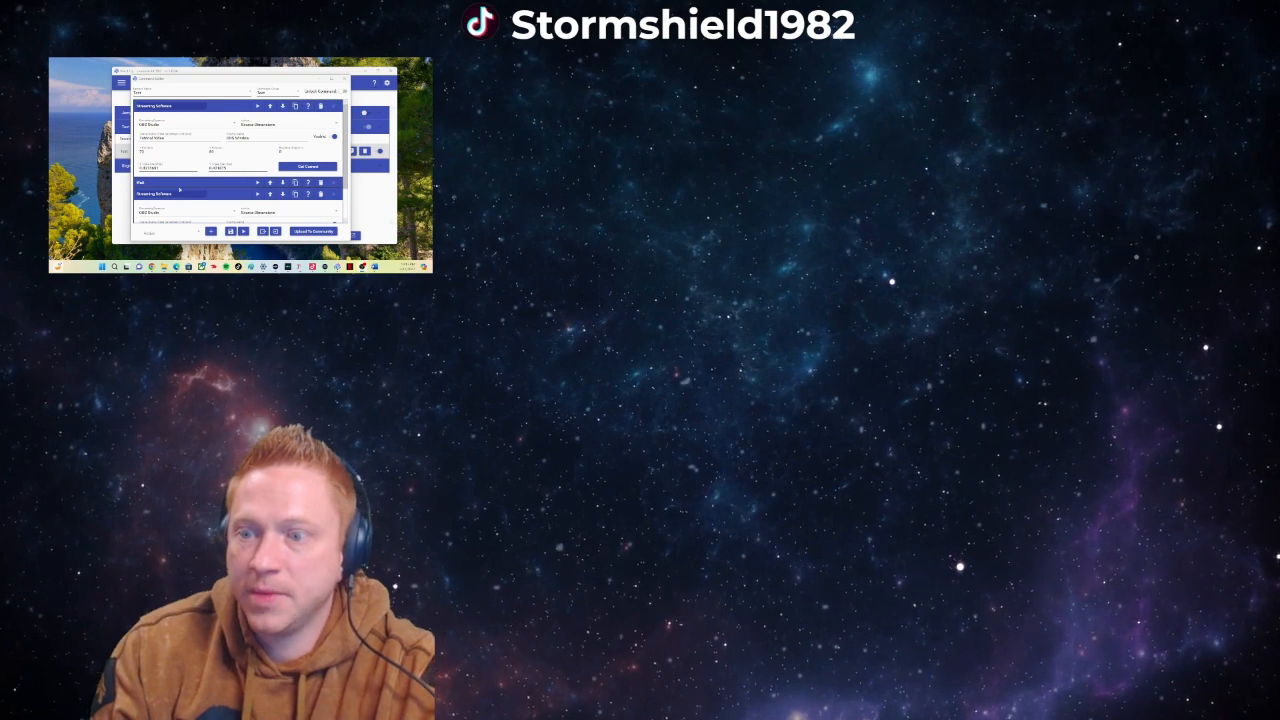
# - Save the edited Test command and expand the Test group, cancelling the test run dialog
pyautogui.scroll(-3, 240, 185)
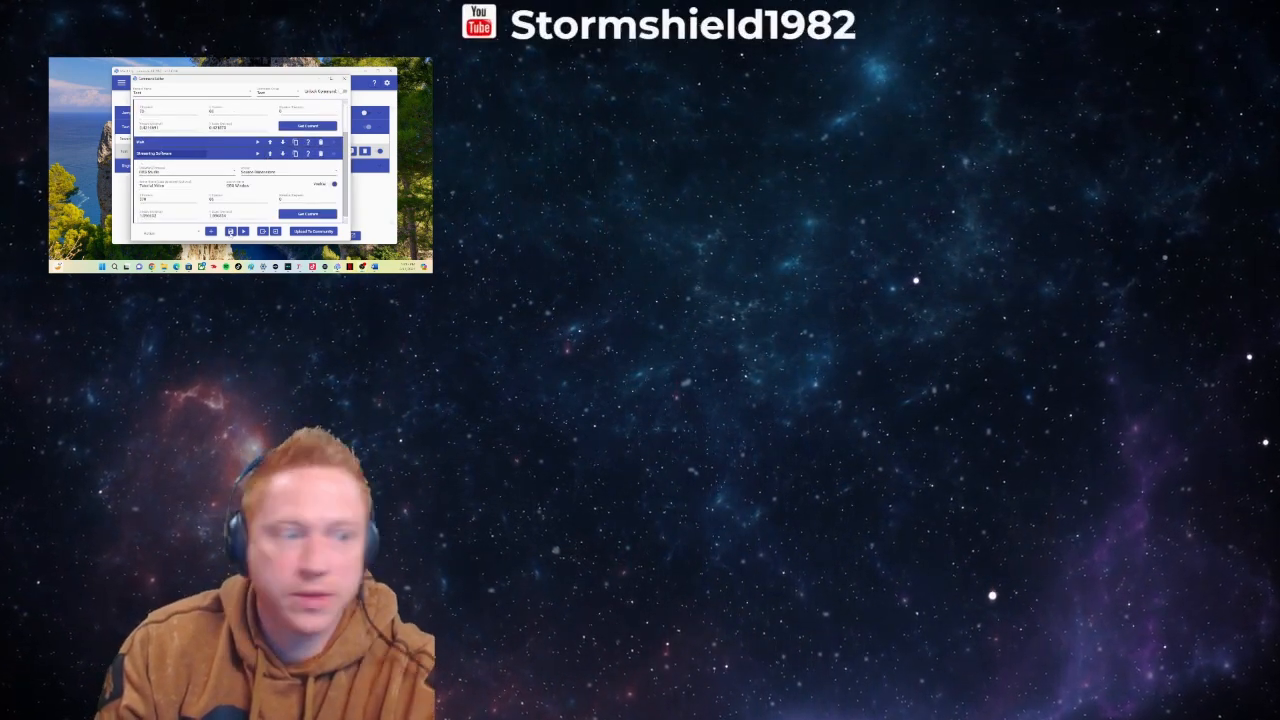
pyautogui.click(230, 231)
pyautogui.click(250, 130)
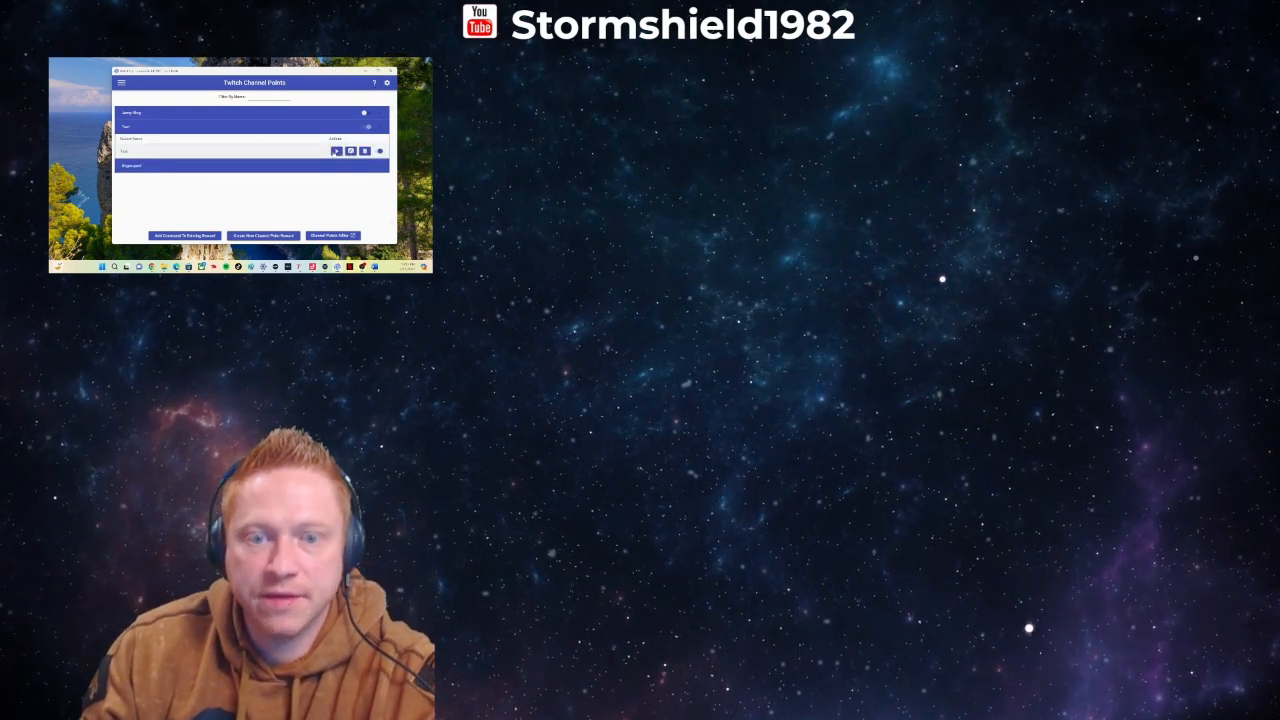
pyautogui.click(337, 151)
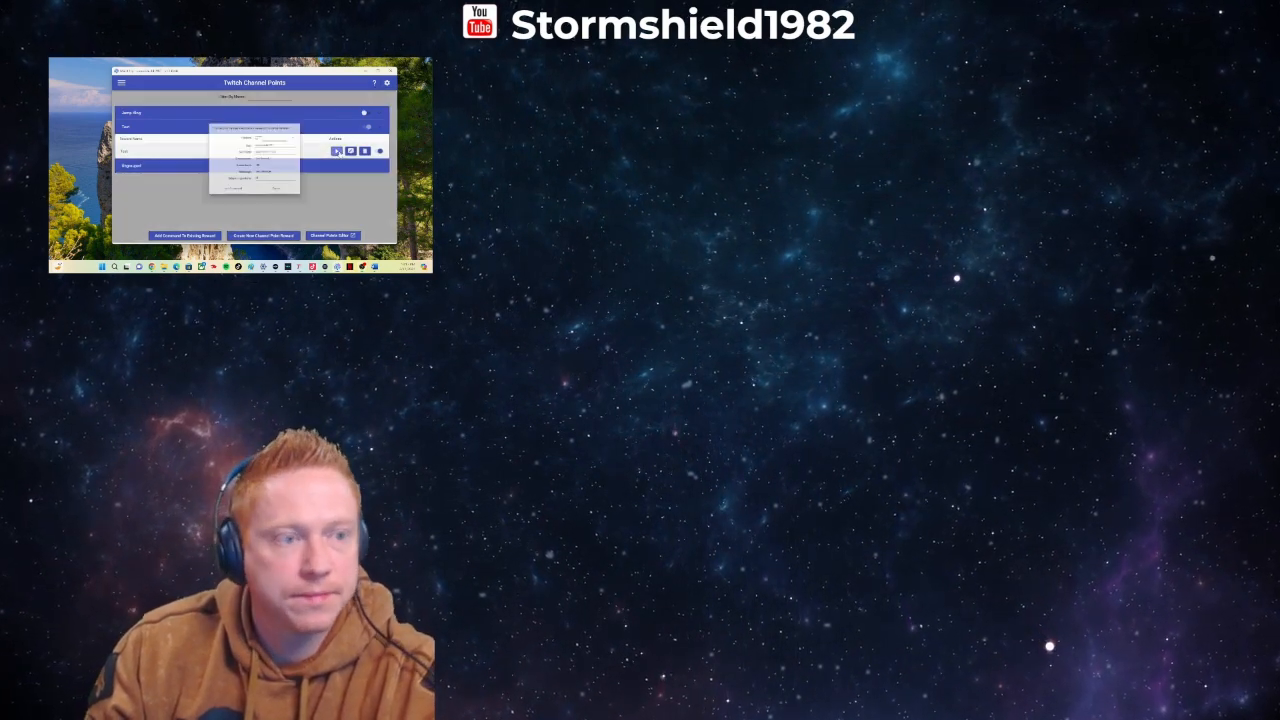
pyautogui.click(280, 204)
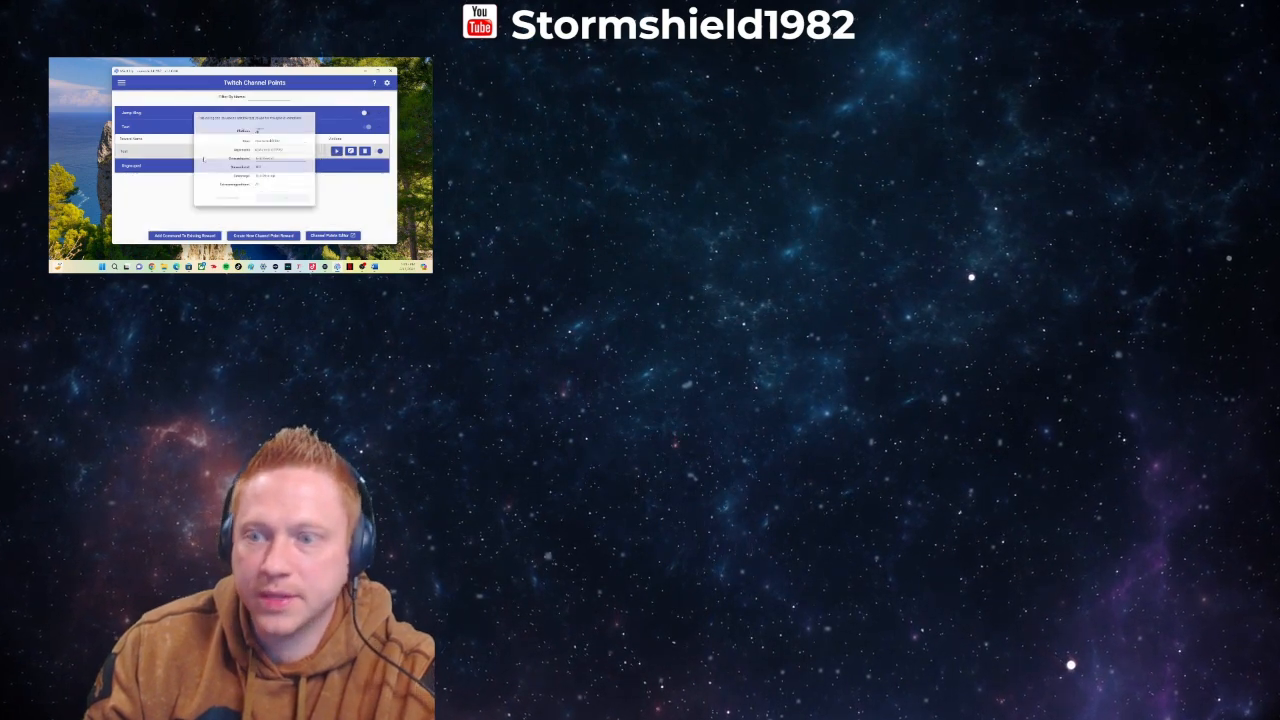
# - Reopen the Test command for editing and run only the Streaming Software action after the Wait
pyautogui.click(350, 151)
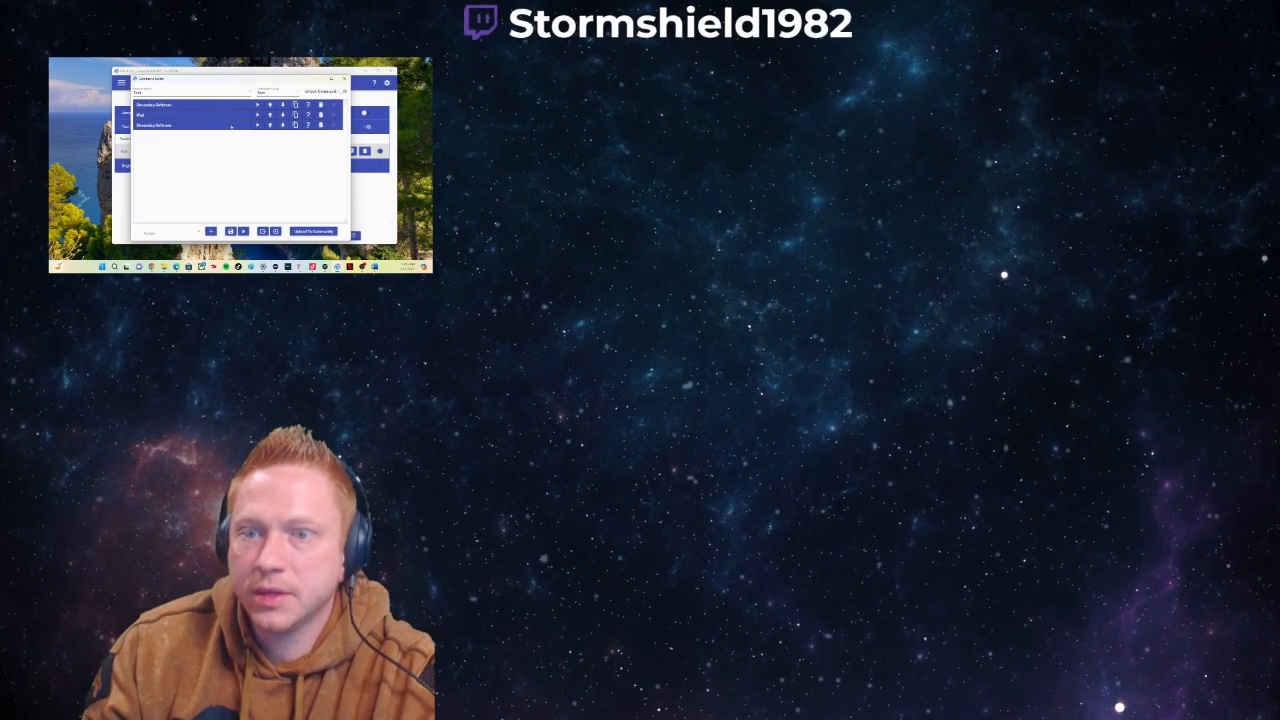
pyautogui.click(200, 125)
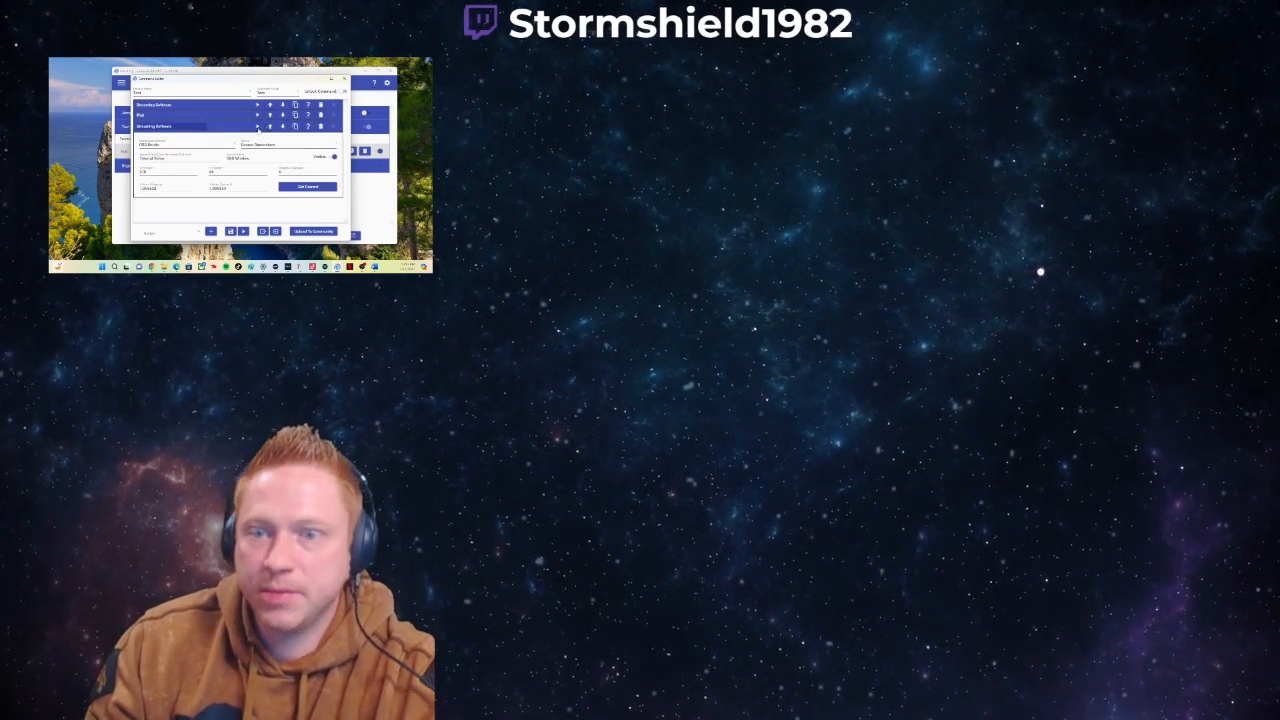
pyautogui.click(257, 127)
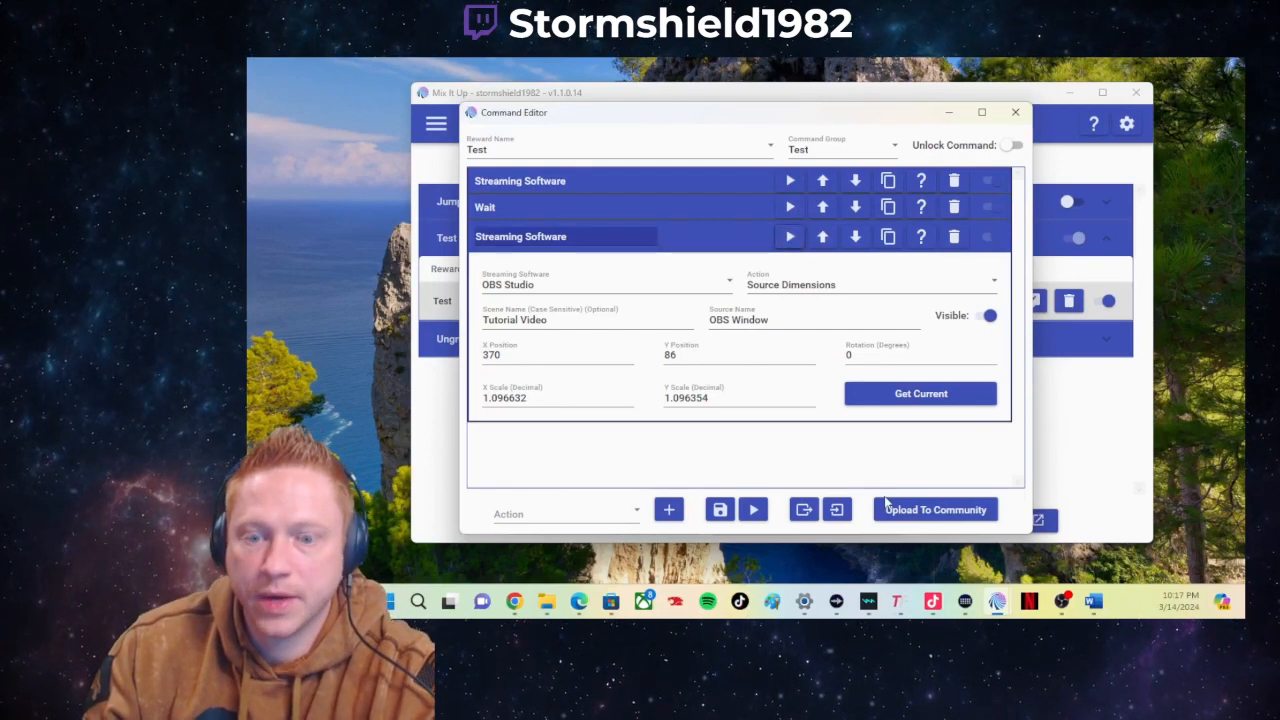
# - Save the Test command and run it from the Test group with the default test values
pyautogui.click(720, 511)
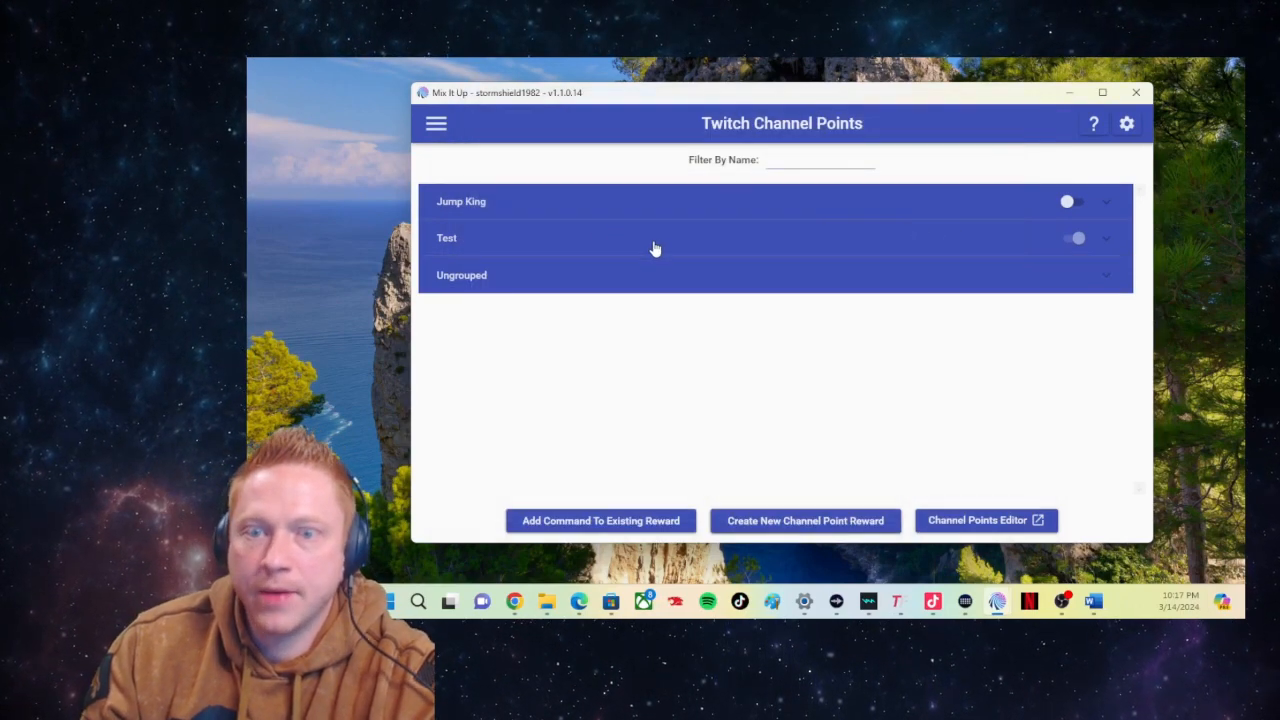
pyautogui.click(510, 242)
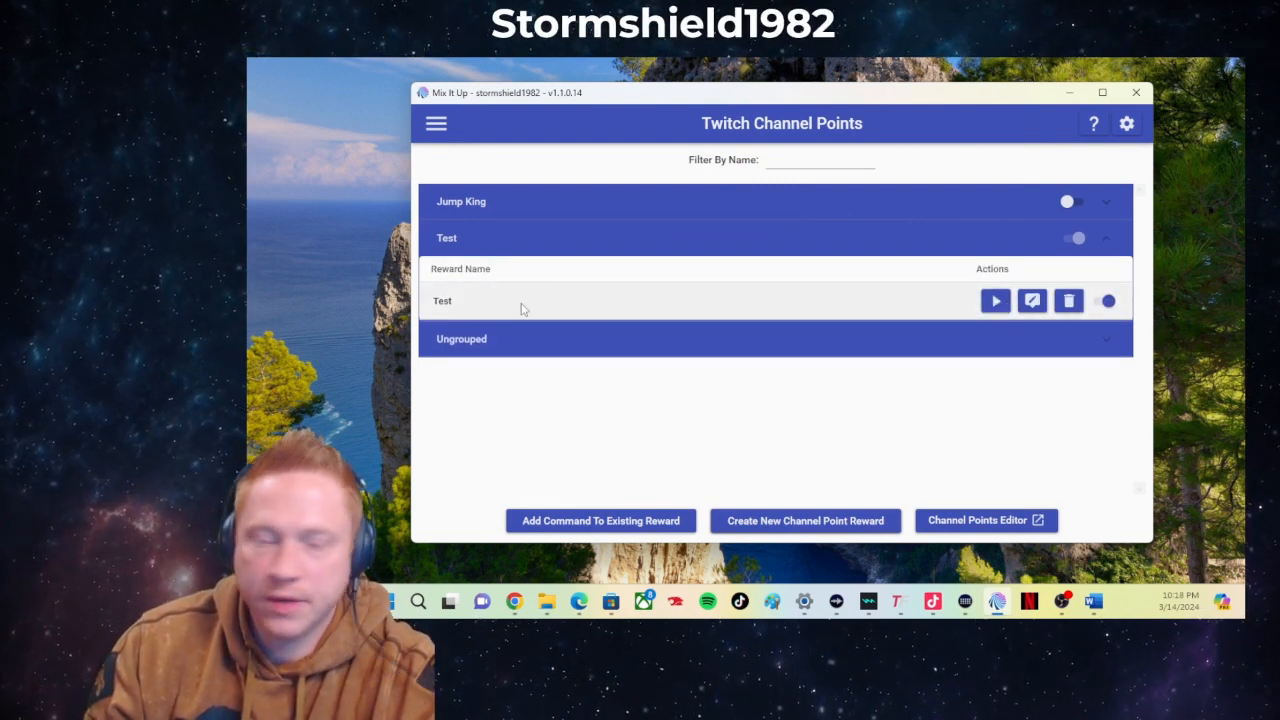
pyautogui.click(996, 301)
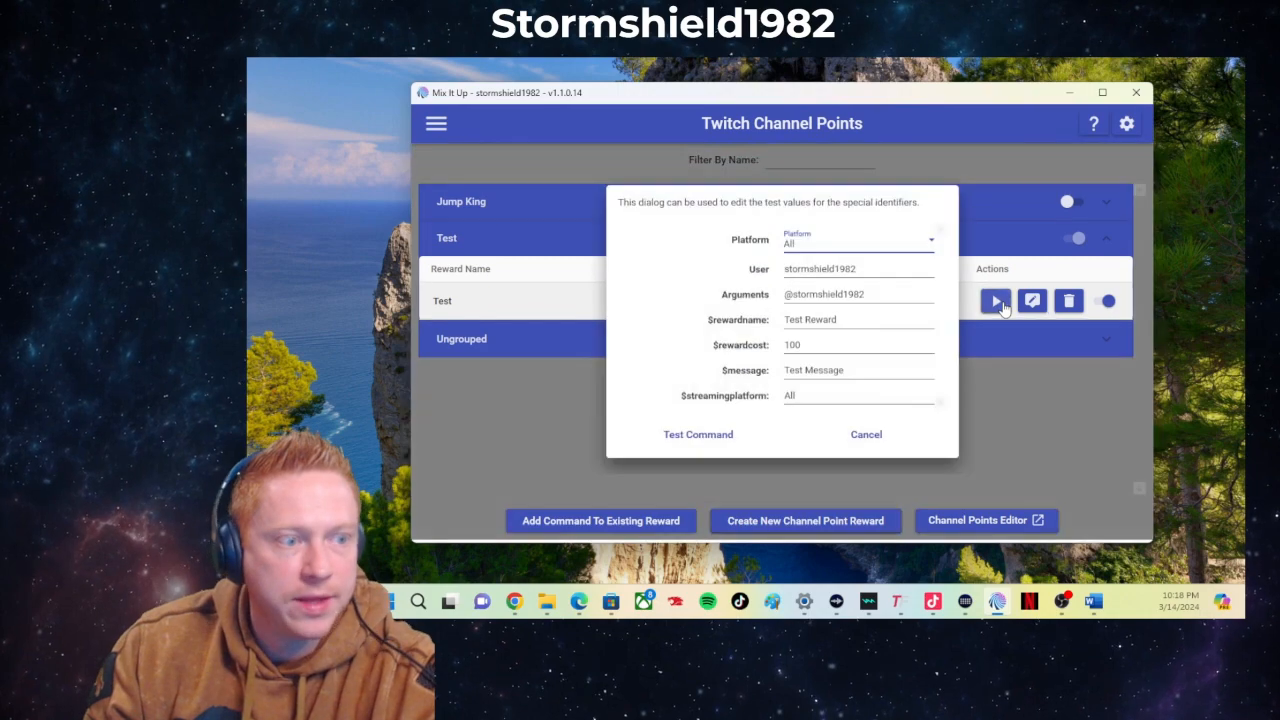
pyautogui.click(694, 436)
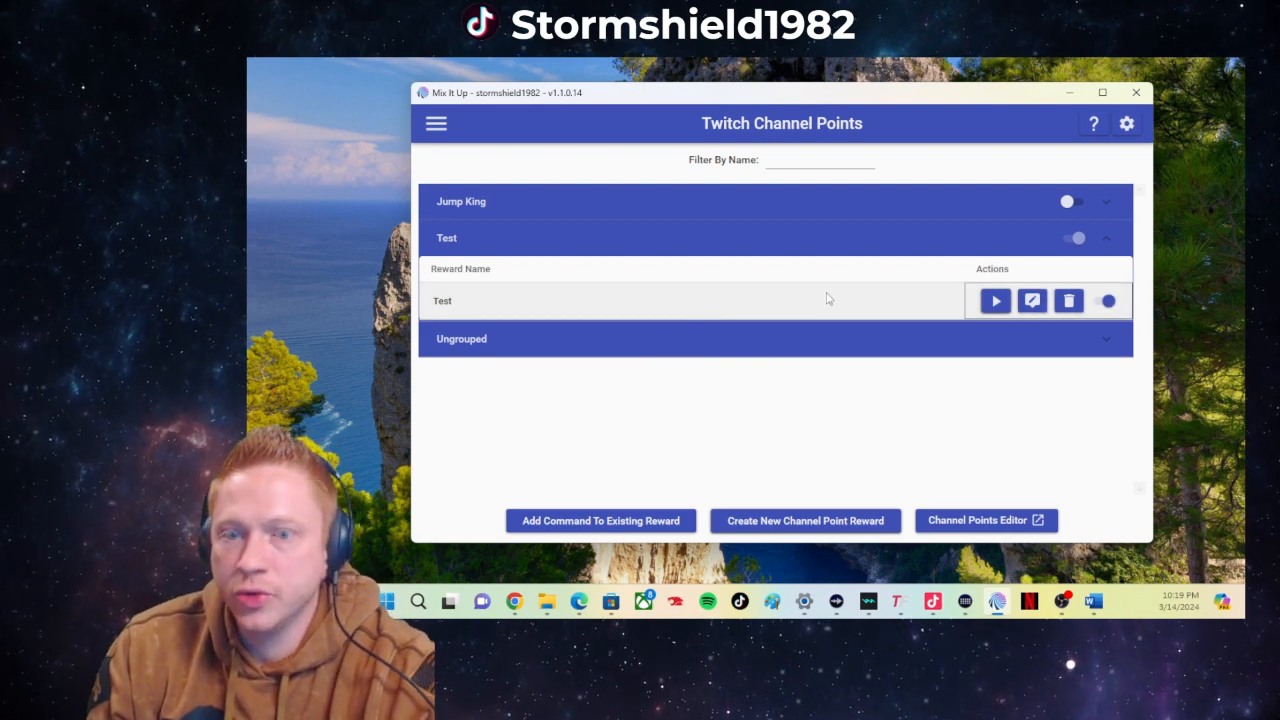
# - Open the Test command for editing and set the first Streaming Software action's source name to Main Cam
pyautogui.click(1032, 302)
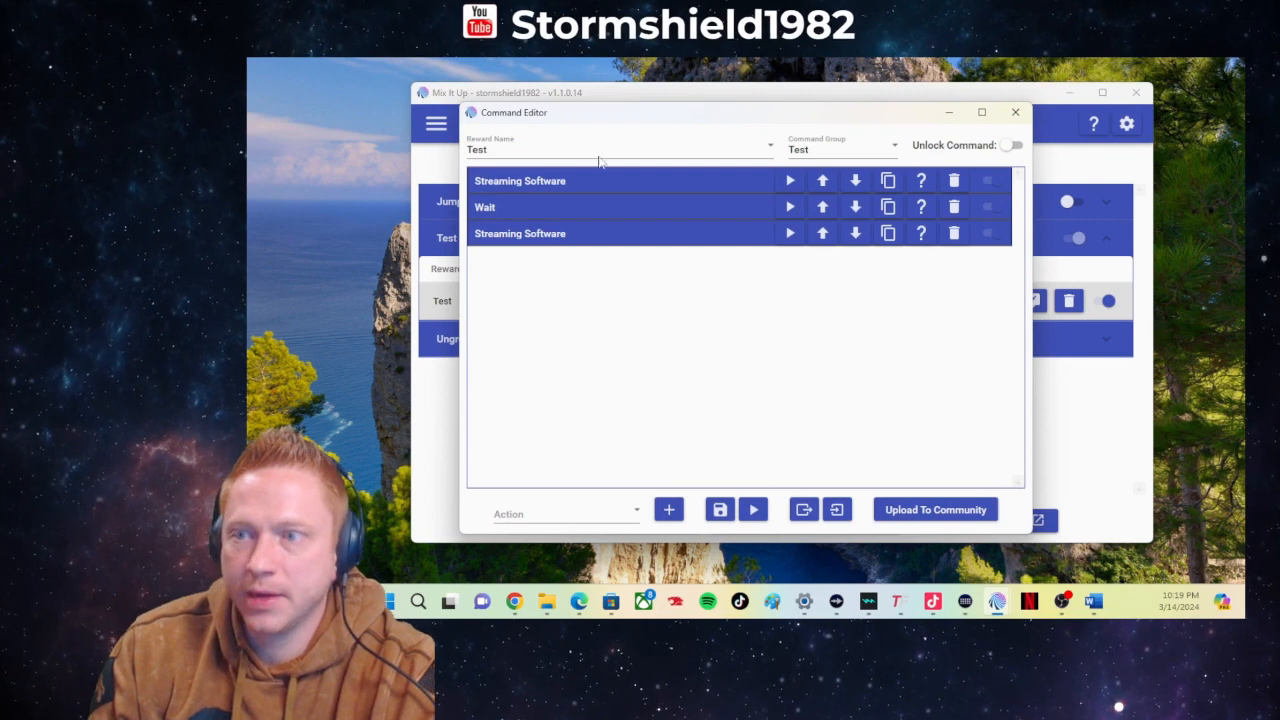
pyautogui.click(632, 178)
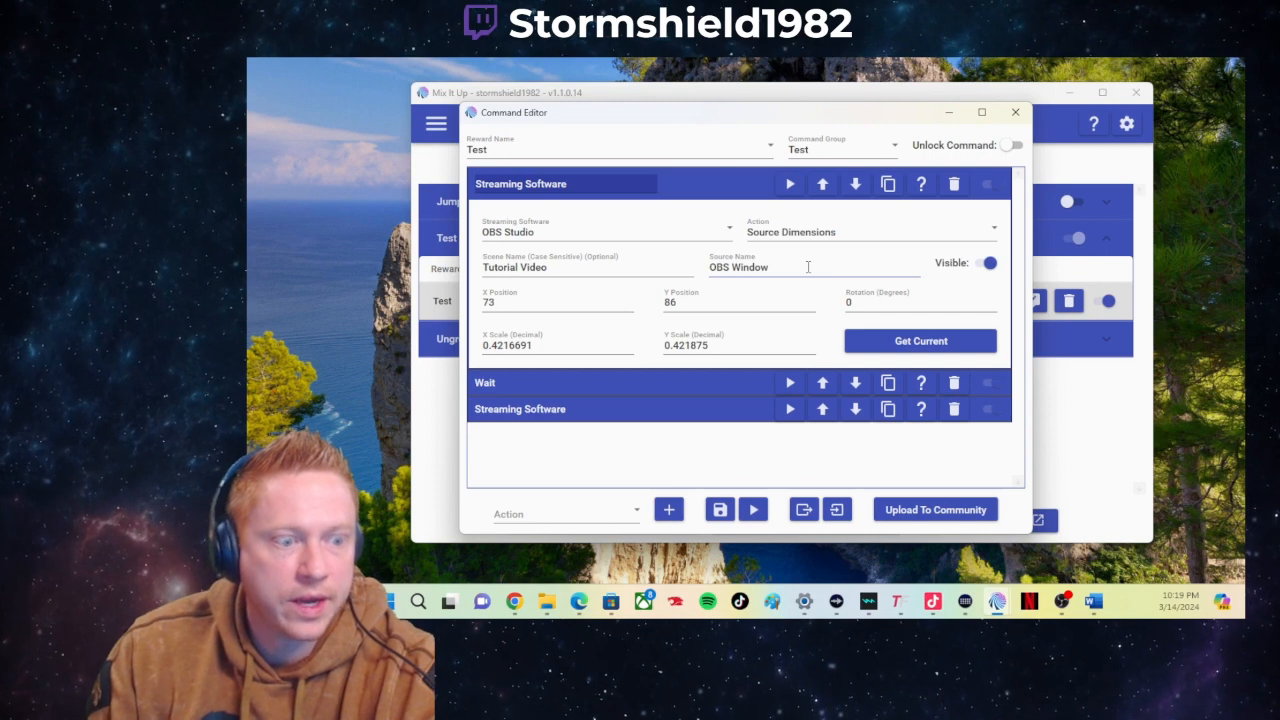
pyautogui.moveTo(809, 266); pyautogui.dragTo(681, 276)
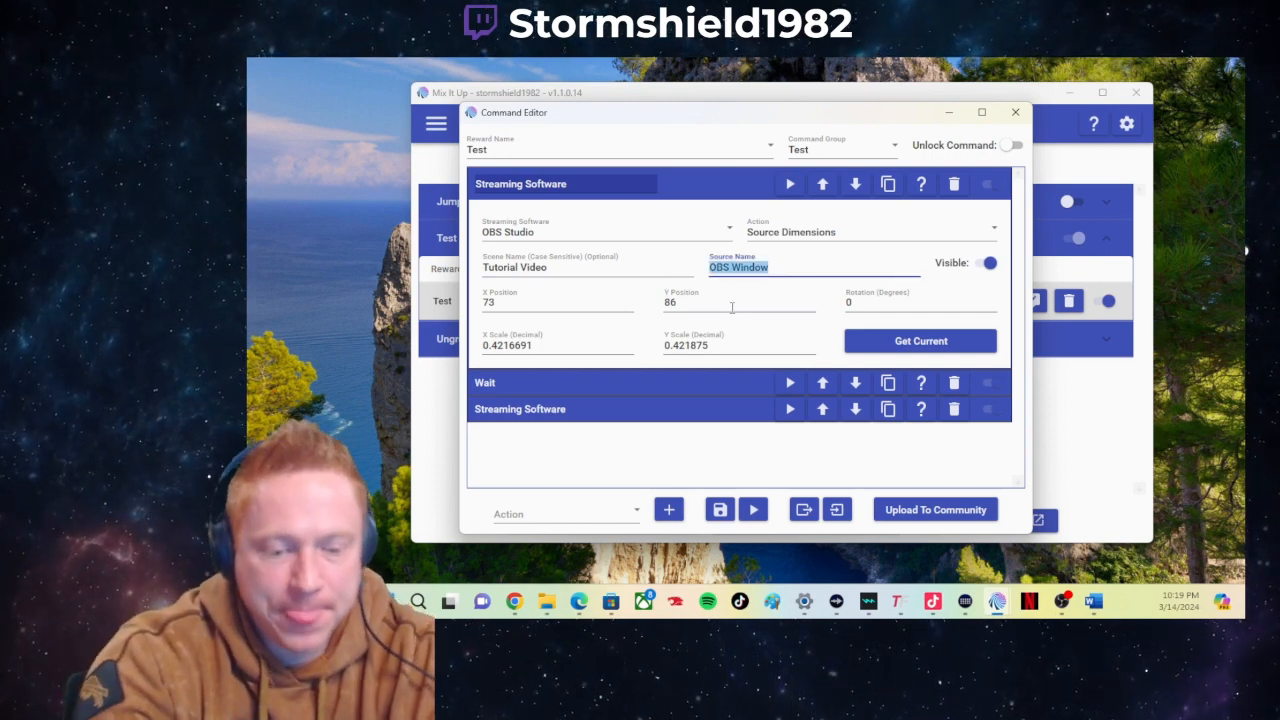
pyautogui.write('Mai')
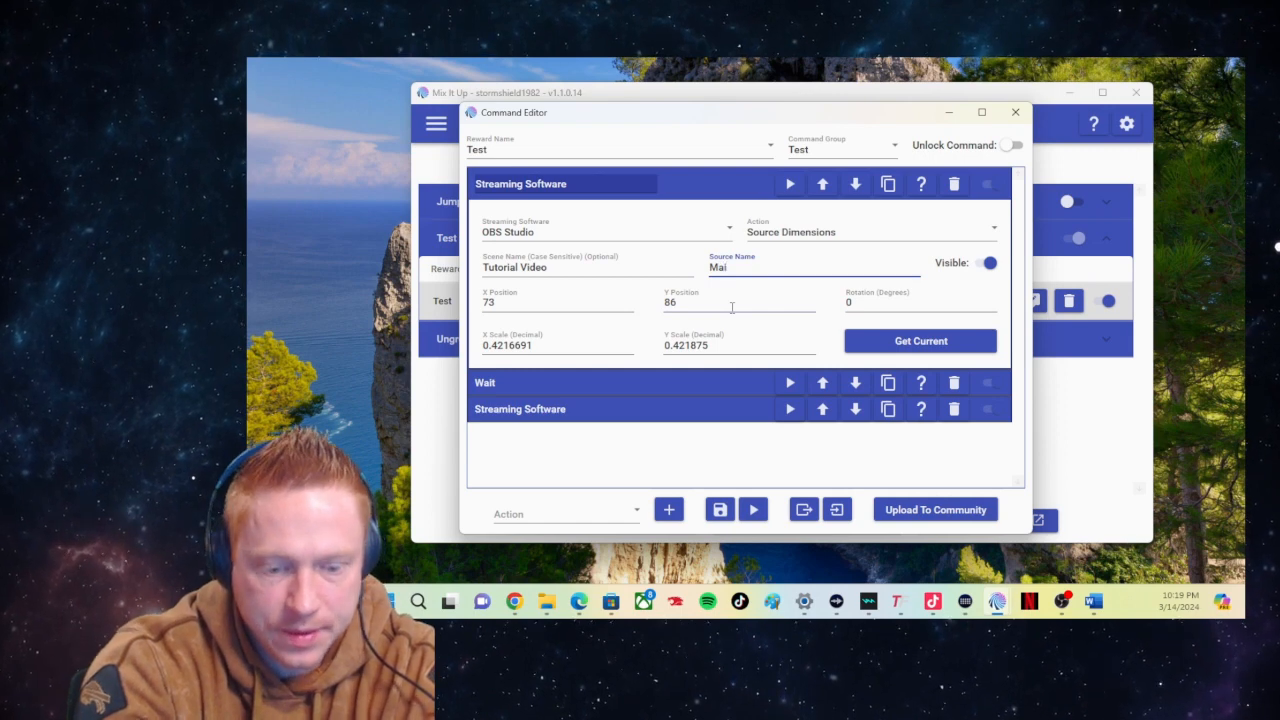
pyautogui.write('n Cam')
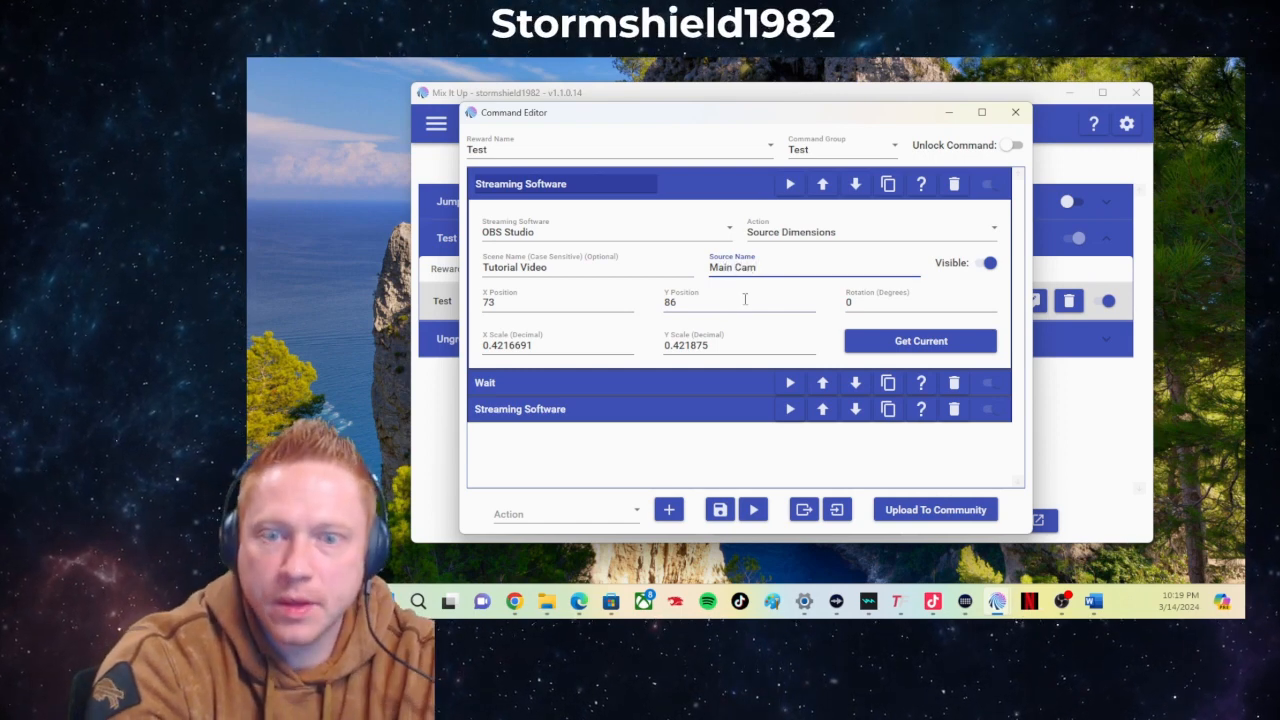
# - Set the source name of the Streaming Software action after the Wait to Main Cam and fetch its current dimensions
pyautogui.click(716, 410)
pyautogui.scroll(-2, 760, 405)
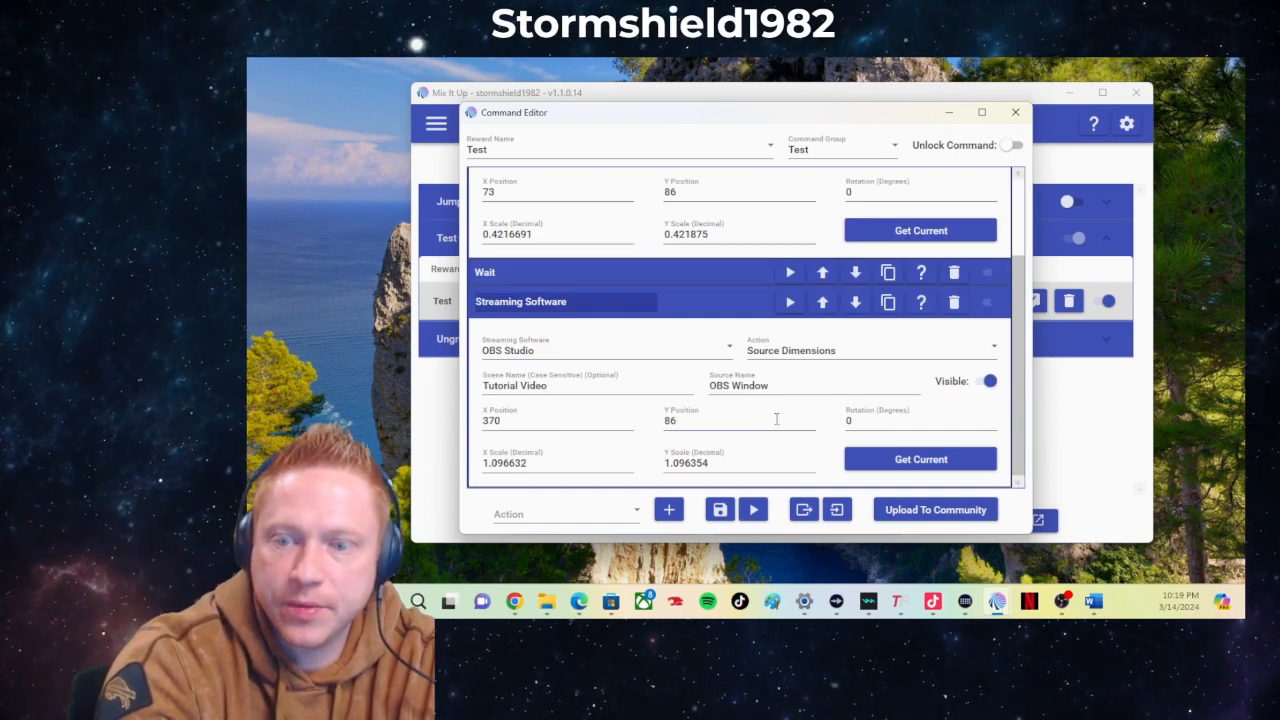
pyautogui.moveTo(794, 387); pyautogui.dragTo(563, 393)
pyautogui.write('Main Cam')
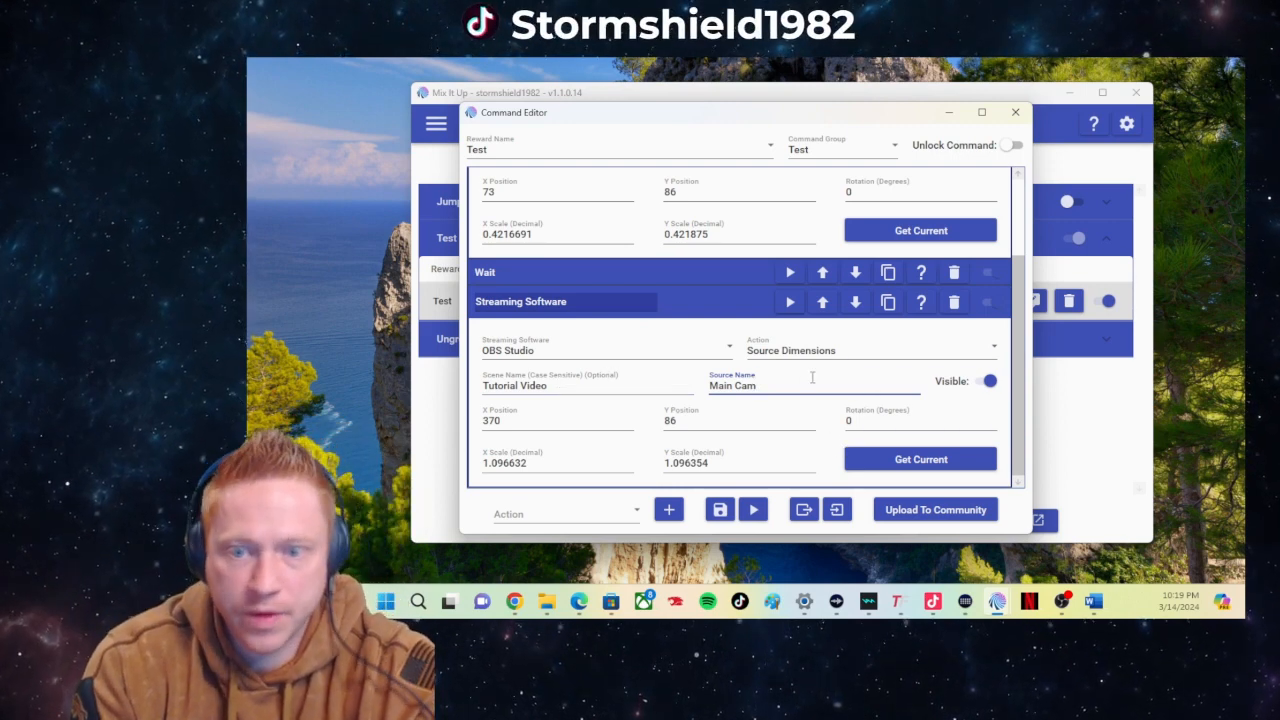
pyautogui.click(893, 465)
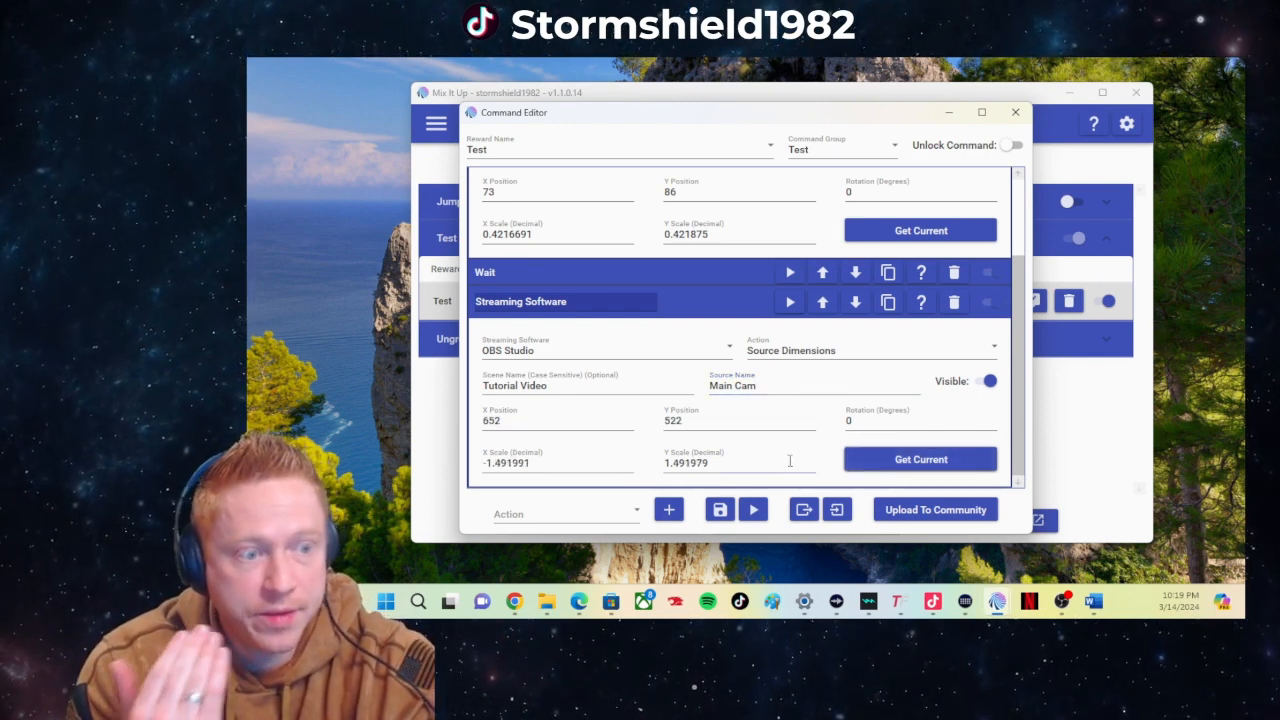
# - Fetch Main Cam's current dimensions in the first Streaming Software action and run only the one after the Wait
pyautogui.scroll(1, 761, 243)
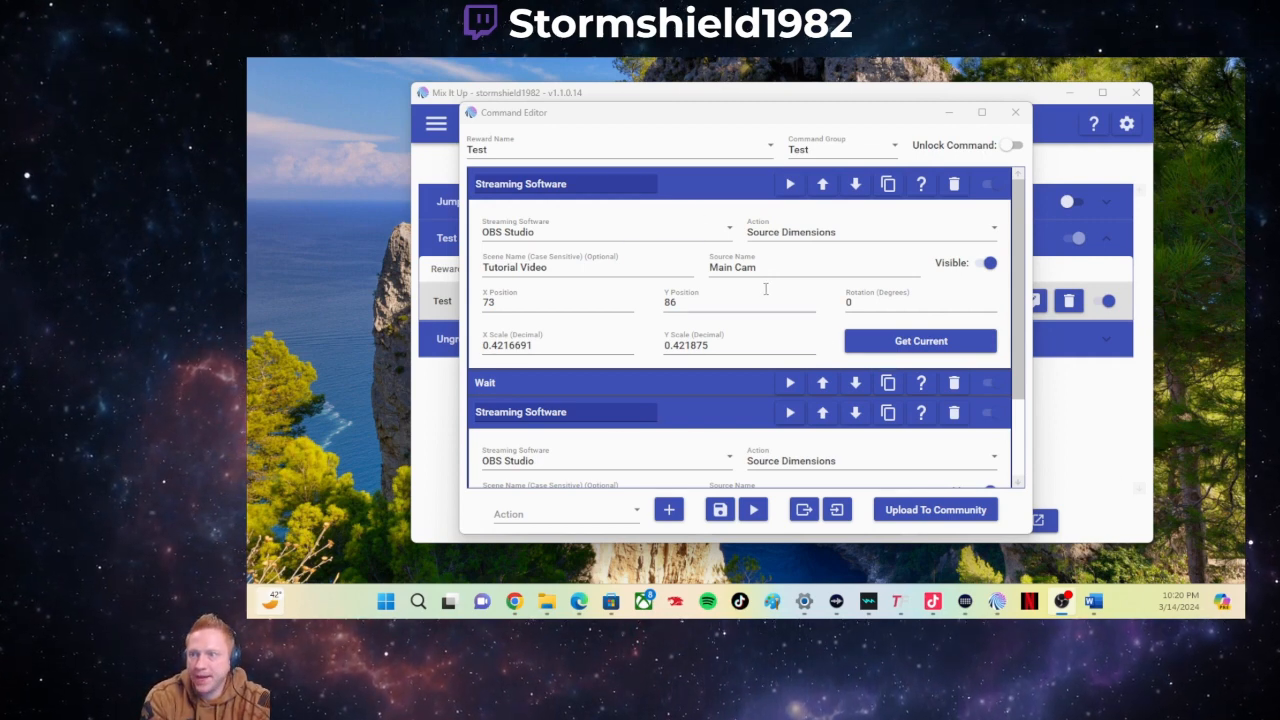
pyautogui.click(911, 345)
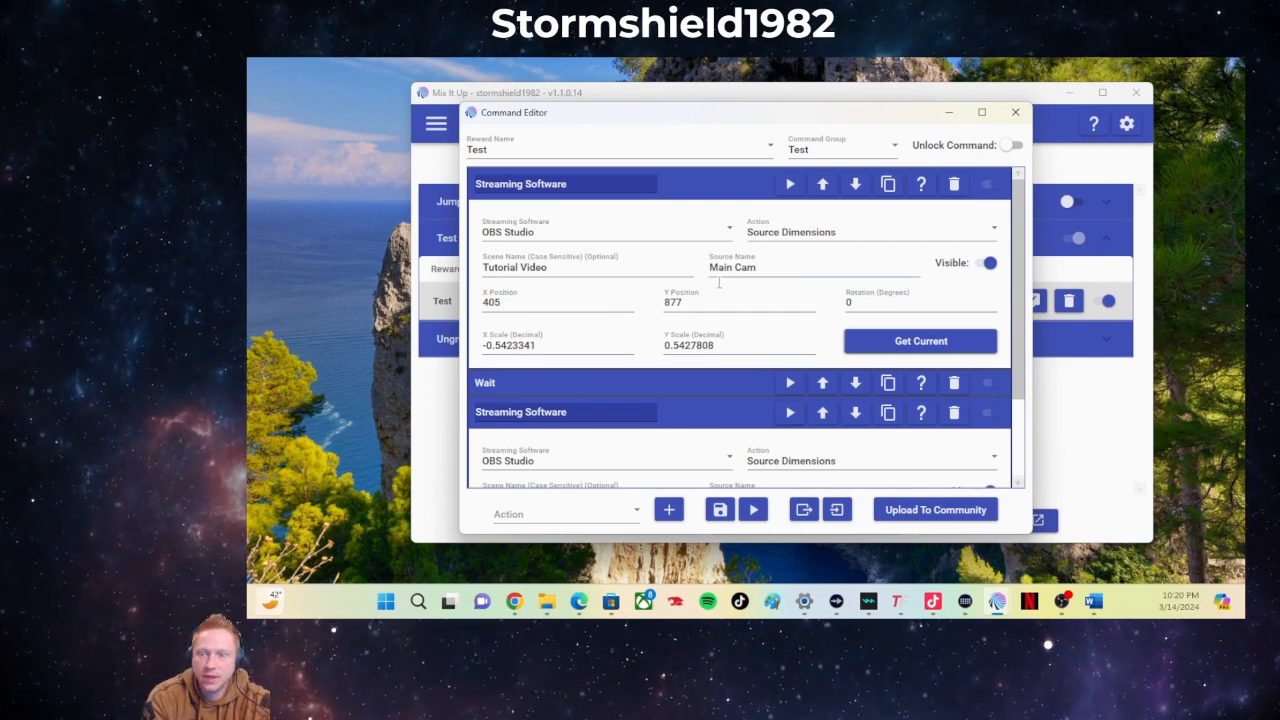
pyautogui.scroll(-1, 860, 335)
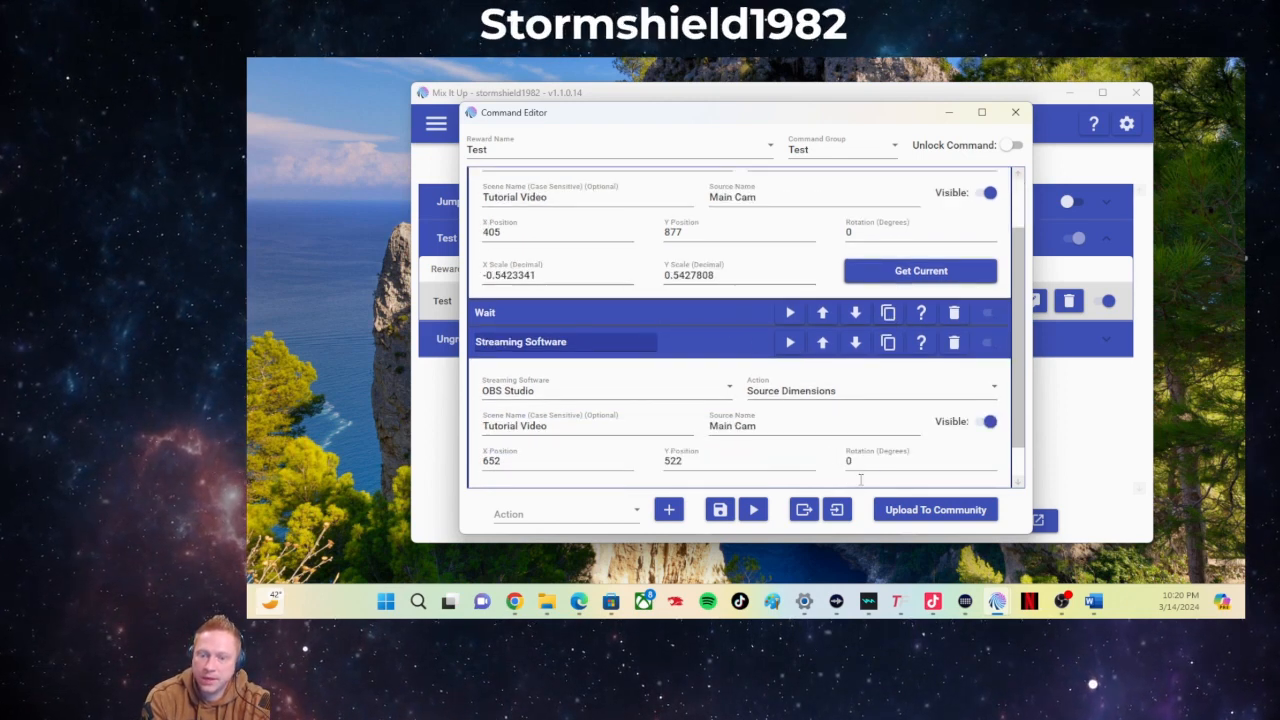
pyautogui.click(790, 345)
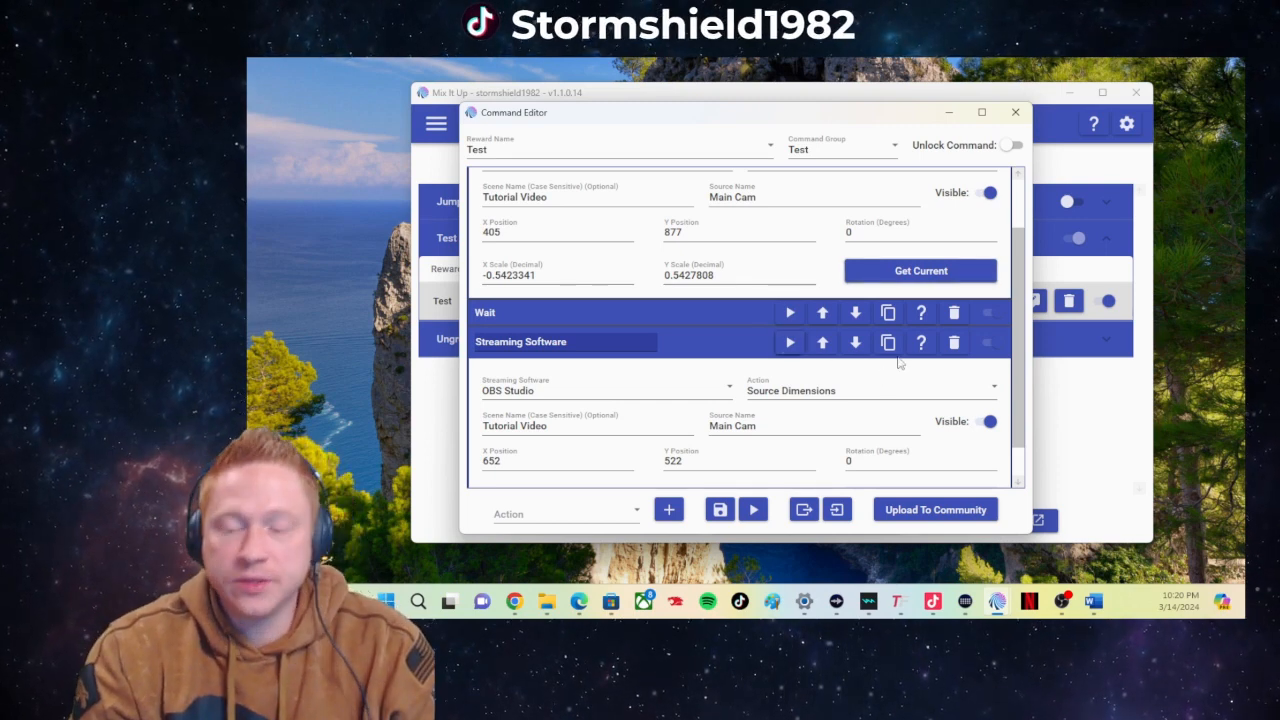
# - Add a Voicemod action to the end of the Test command's action list
pyautogui.click(636, 514)
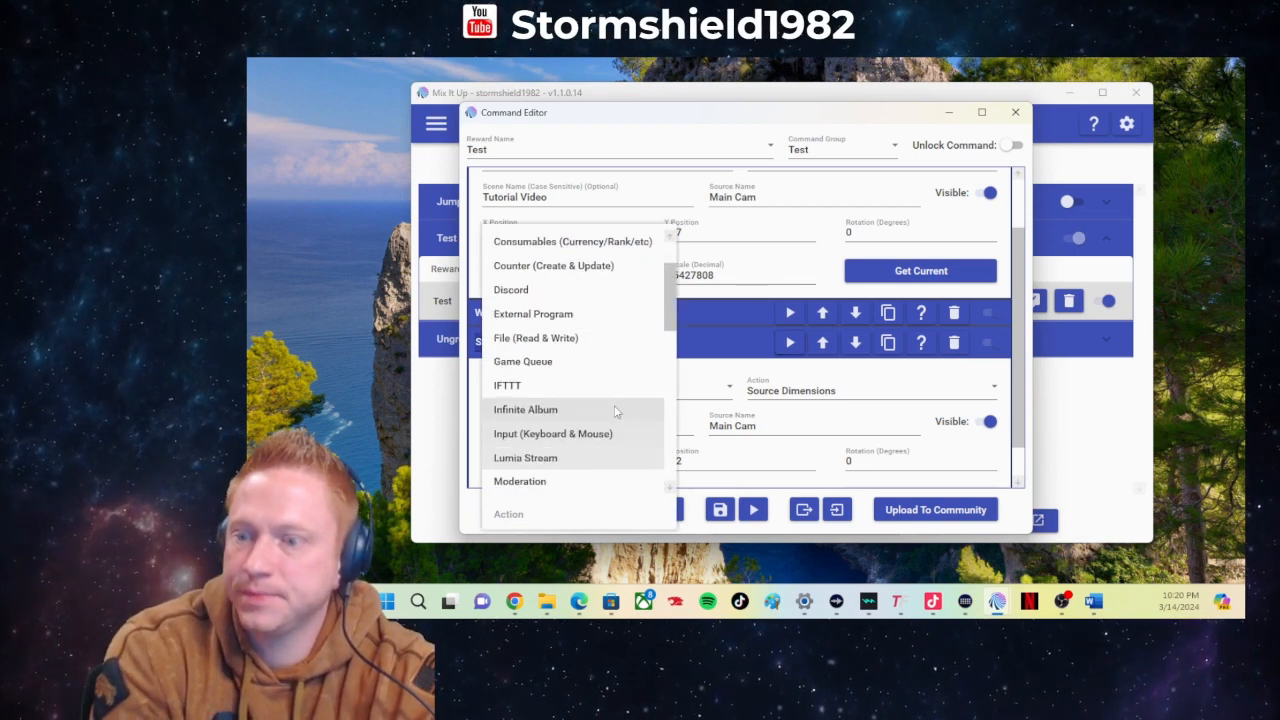
pyautogui.scroll(-10, 600, 405)
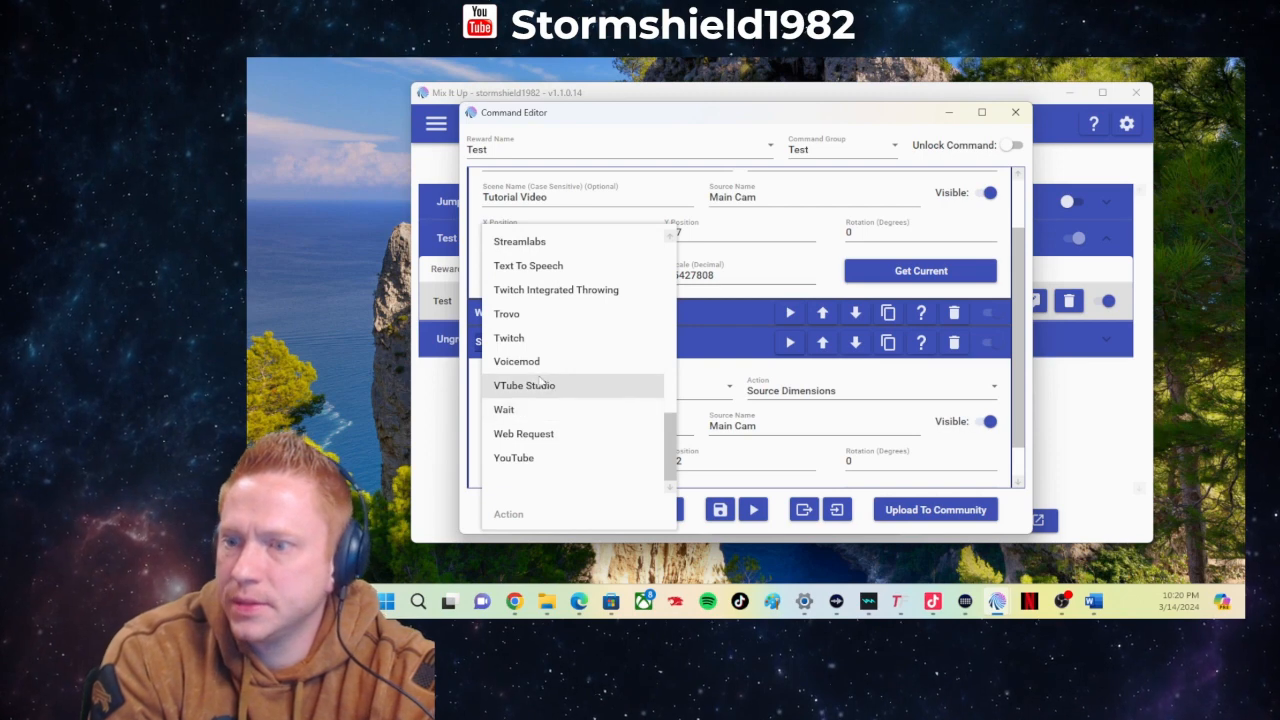
pyautogui.click(535, 362)
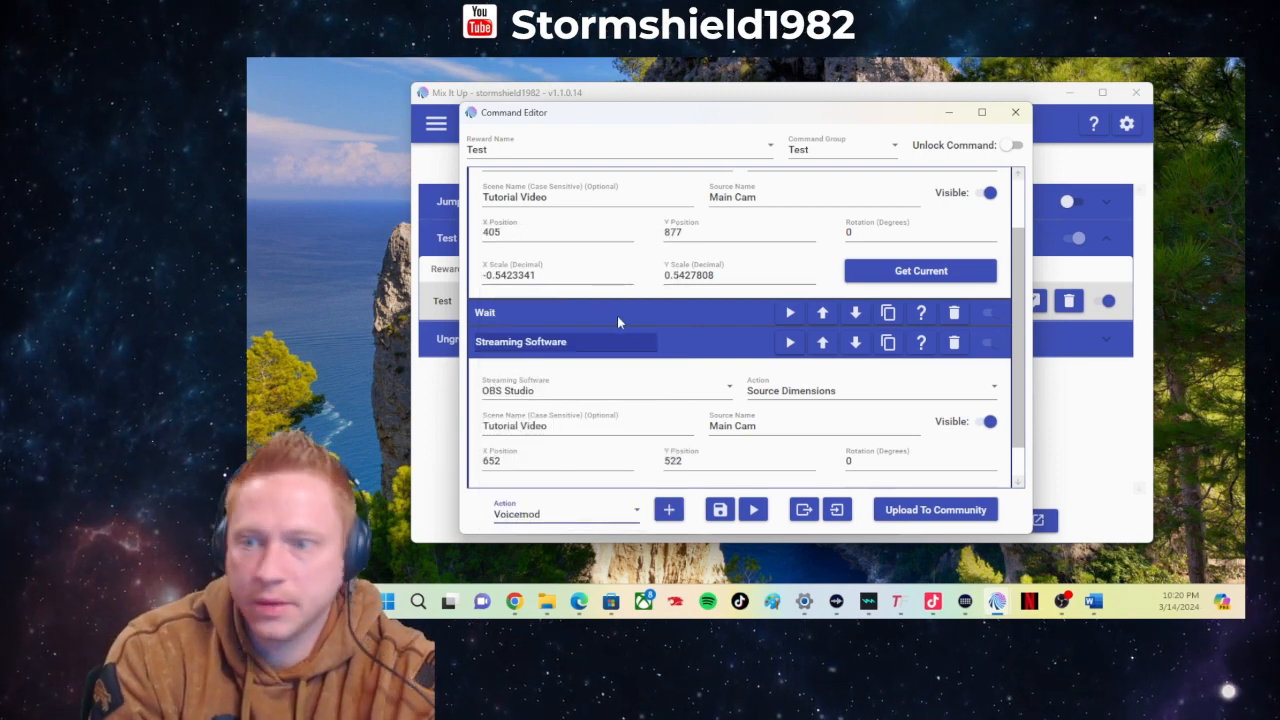
pyautogui.scroll(-1, 643, 413)
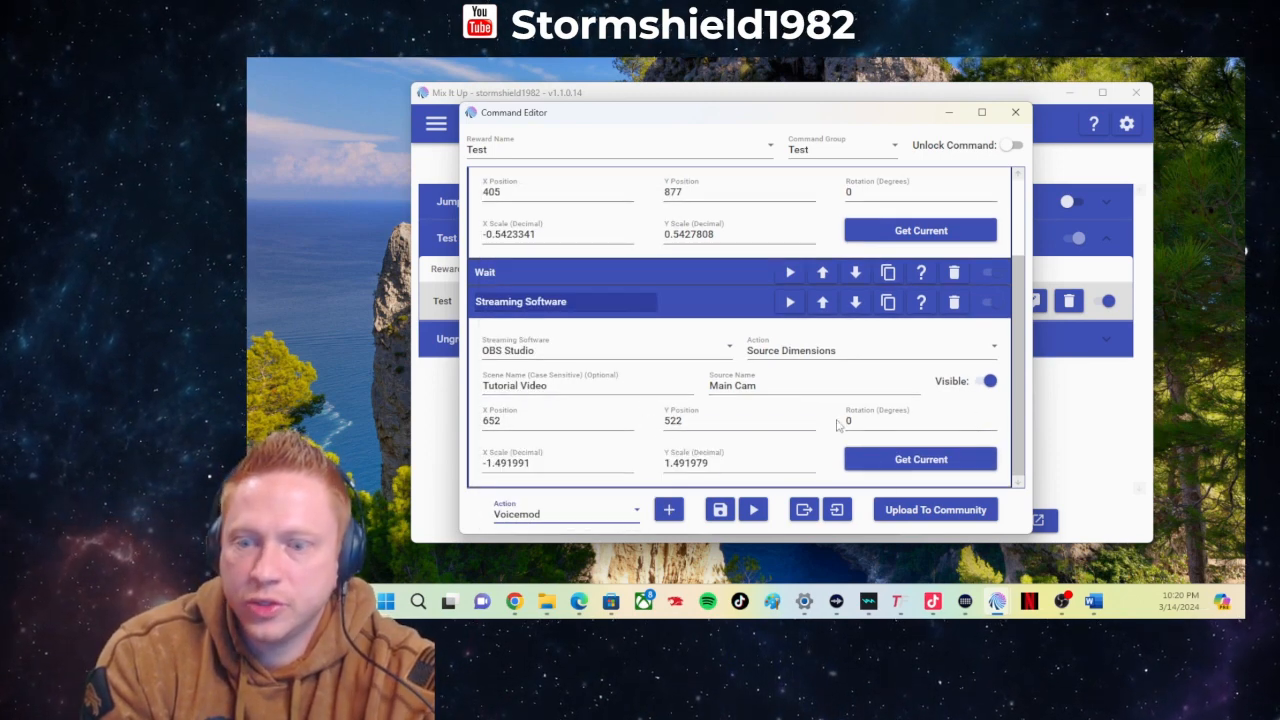
pyautogui.click(669, 510)
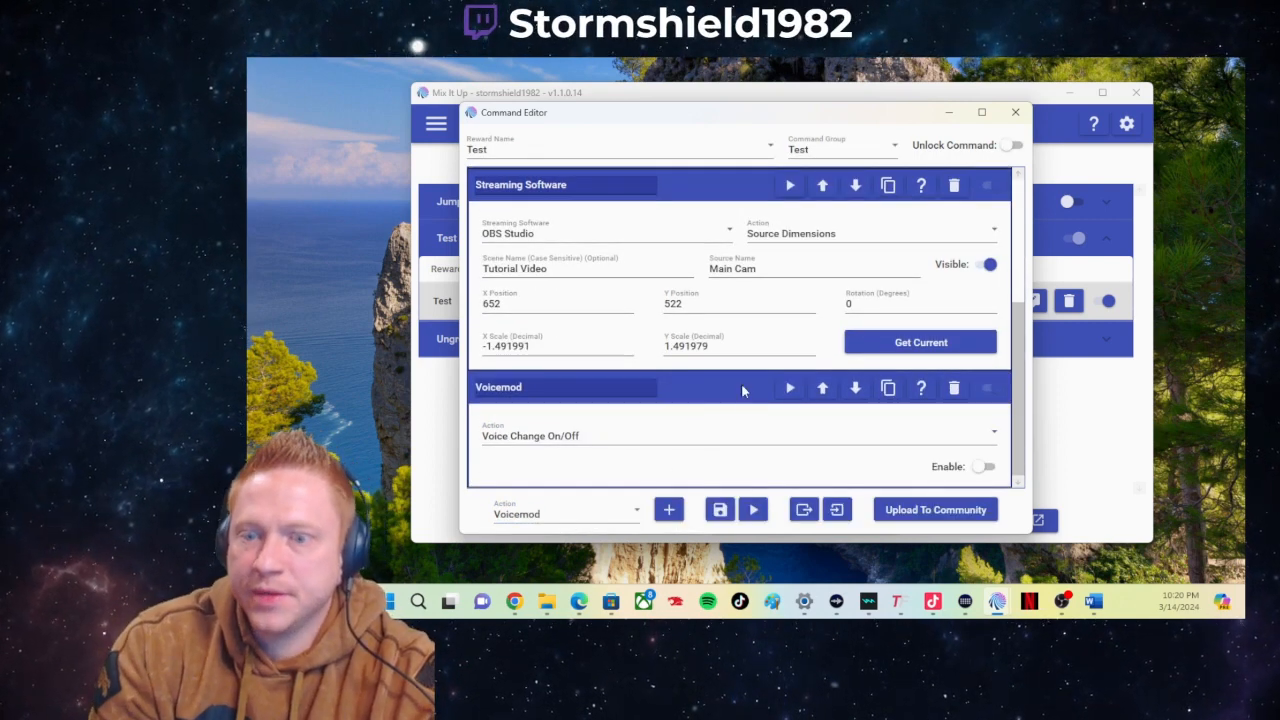
# - Set the new Voicemod action to Select Voice and choose the Deep voice
pyautogui.click(707, 443)
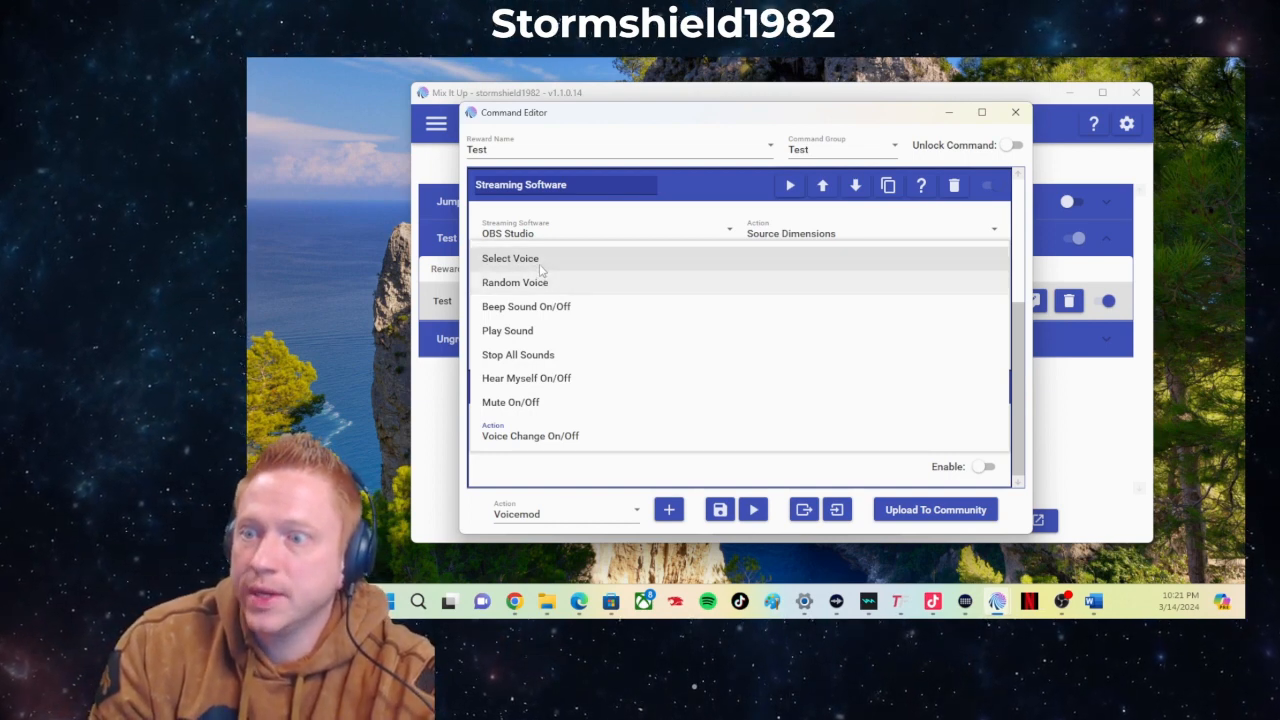
pyautogui.click(540, 261)
pyautogui.scroll(-1, 666, 443)
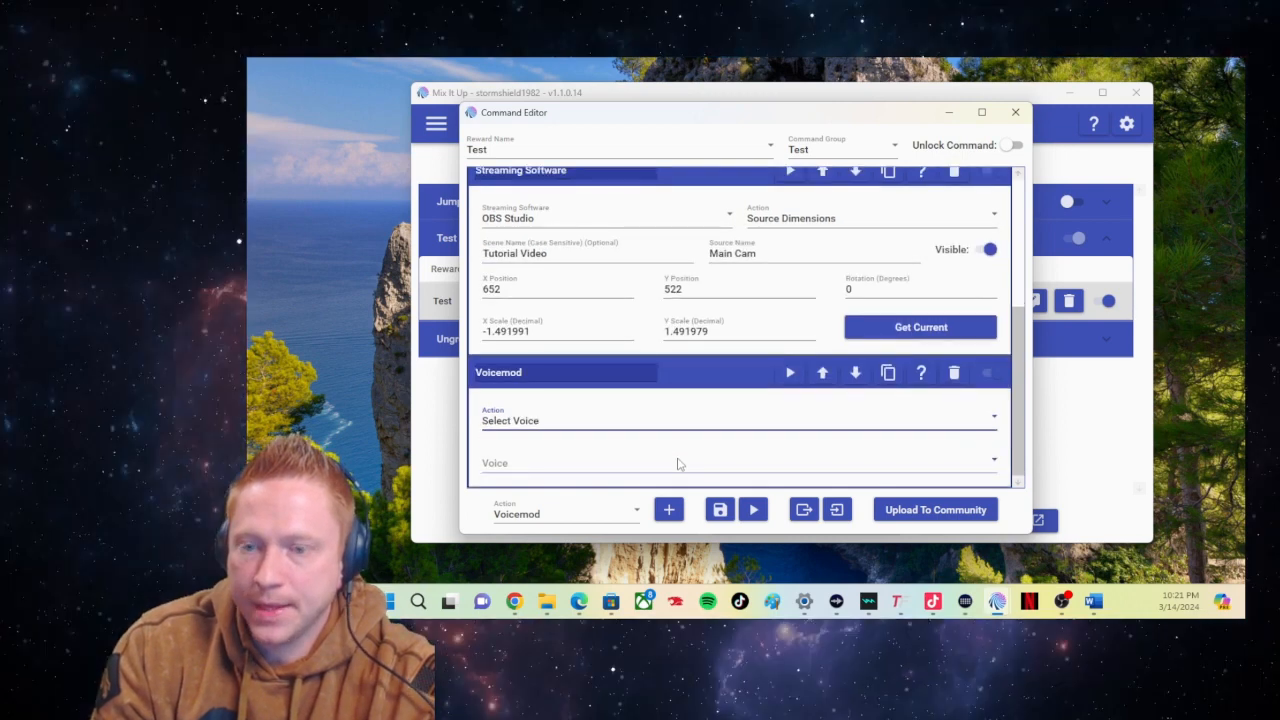
pyautogui.click(678, 466)
pyautogui.scroll(-2, 594, 354)
pyautogui.scroll(2, 570, 345)
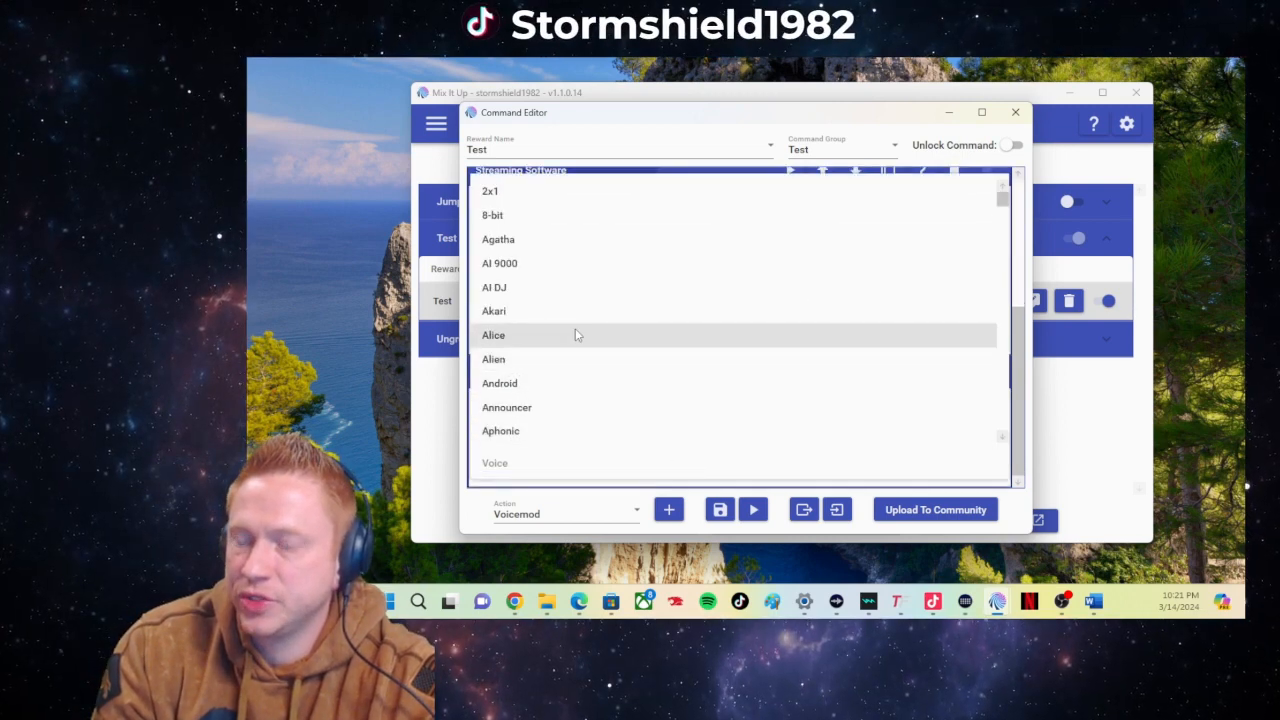
pyautogui.scroll(-5, 594, 320)
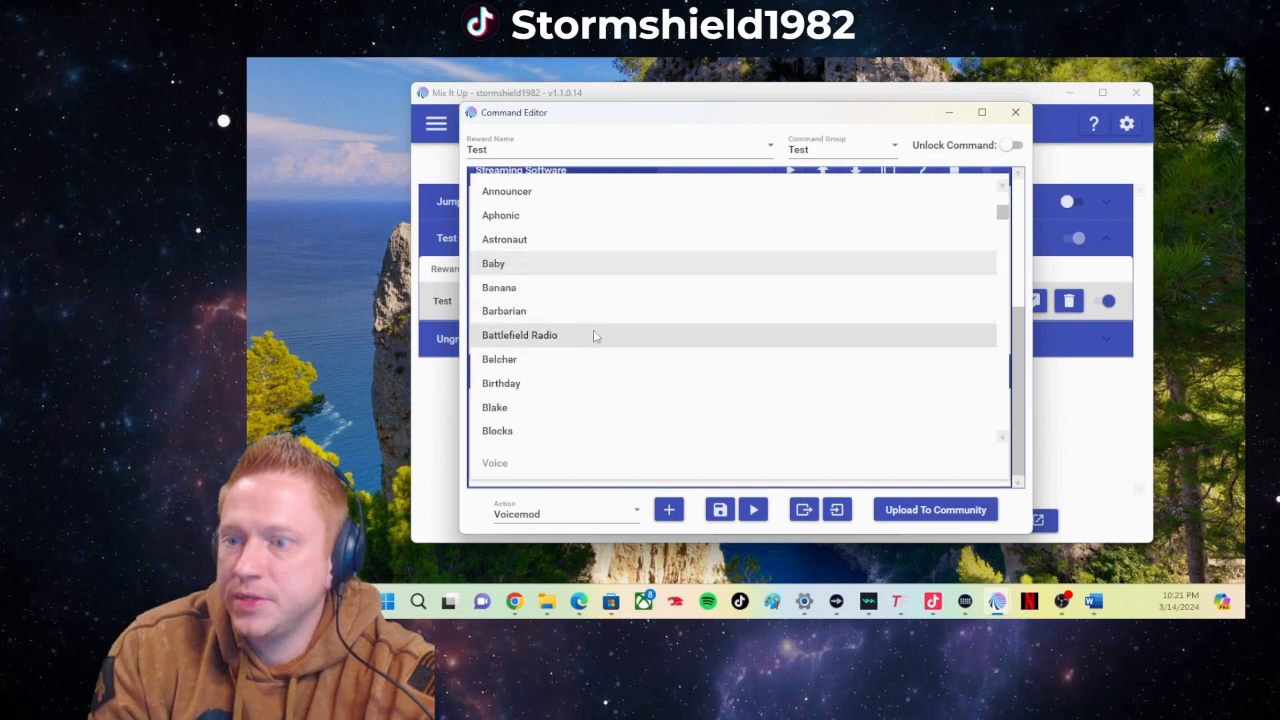
pyautogui.scroll(-6, 593, 355)
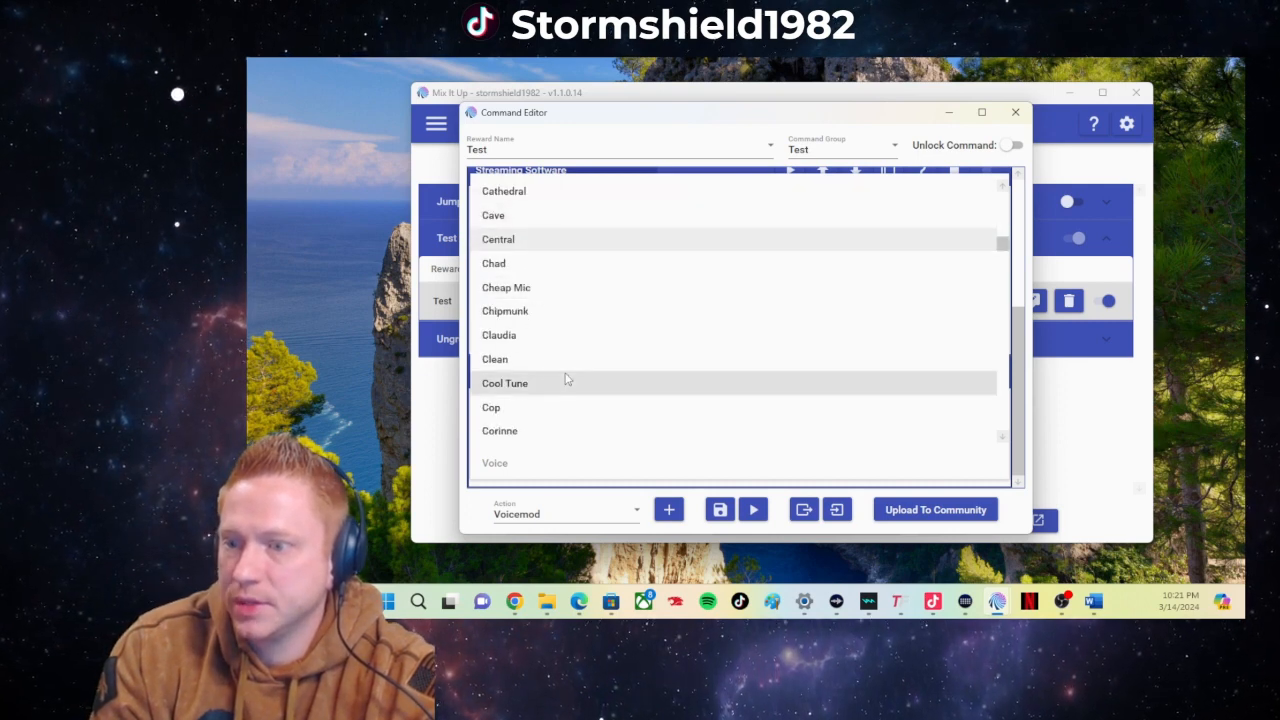
pyautogui.scroll(-6, 530, 360)
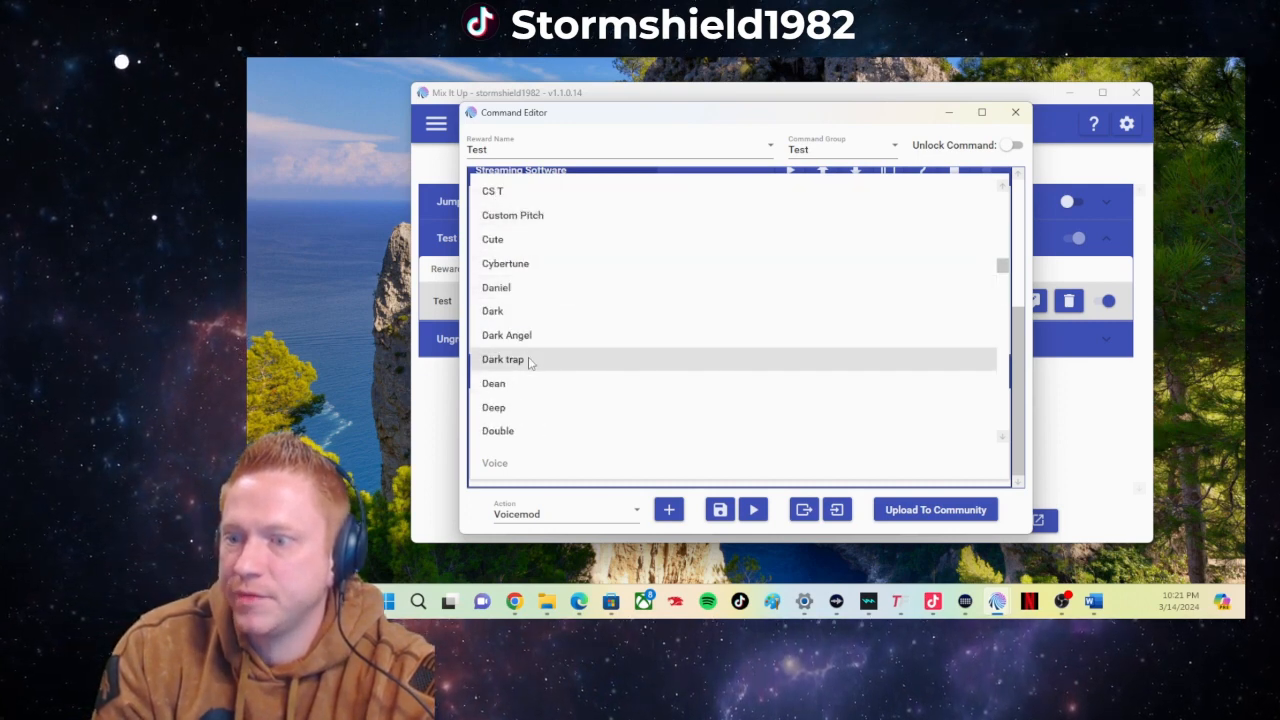
pyautogui.click(521, 337)
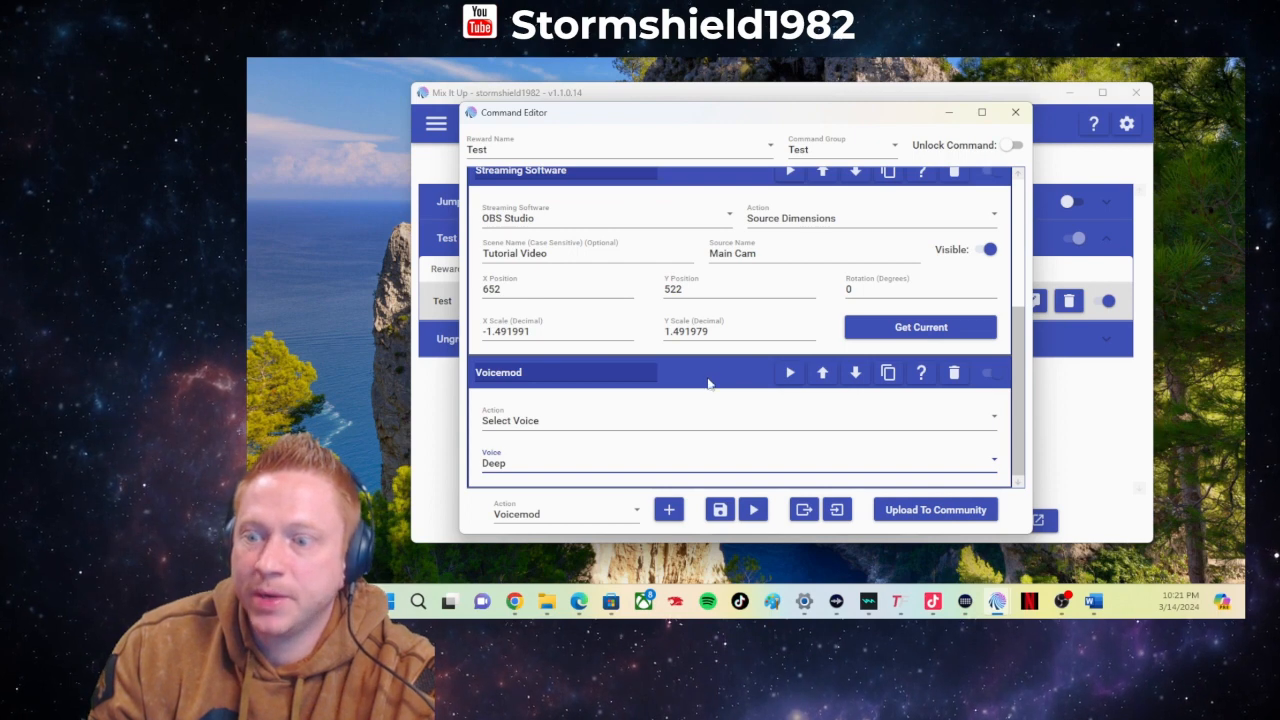
# - Duplicate the Select Voice action and change the copy to Voice Change On/Off with Enable turned on
pyautogui.click(875, 386)
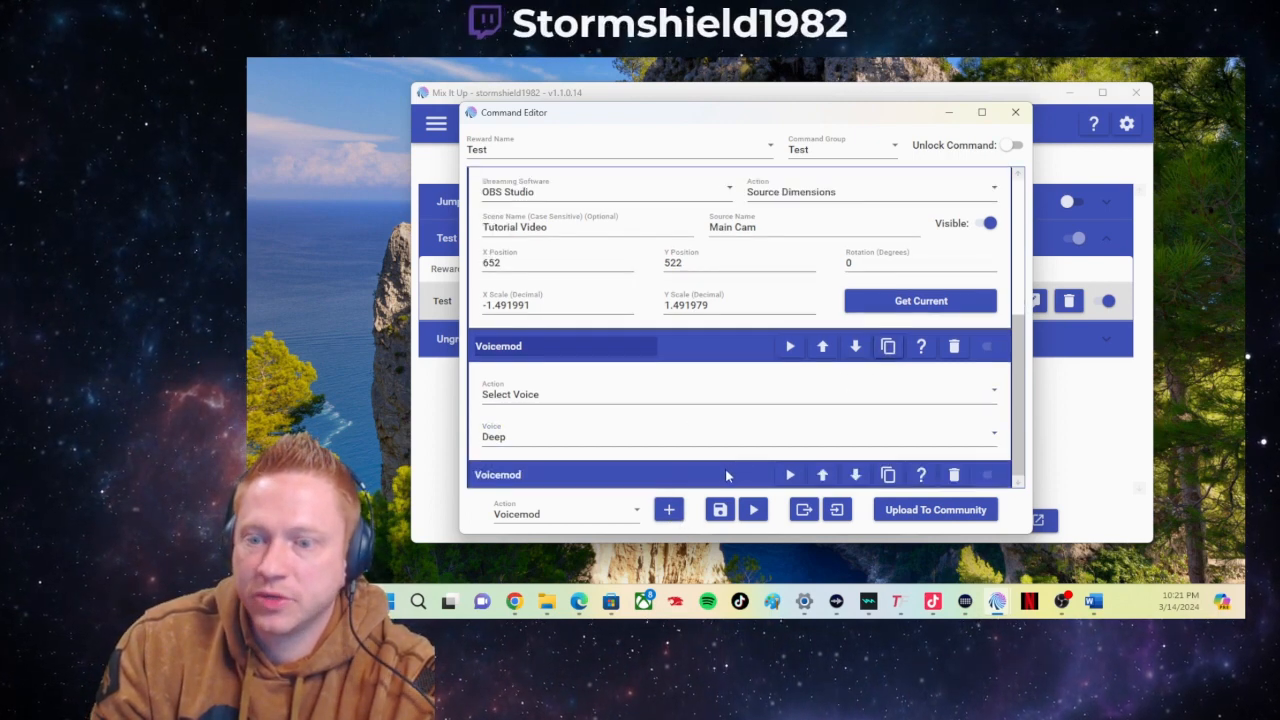
pyautogui.scroll(-1, 725, 468)
pyautogui.scroll(-1, 624, 376)
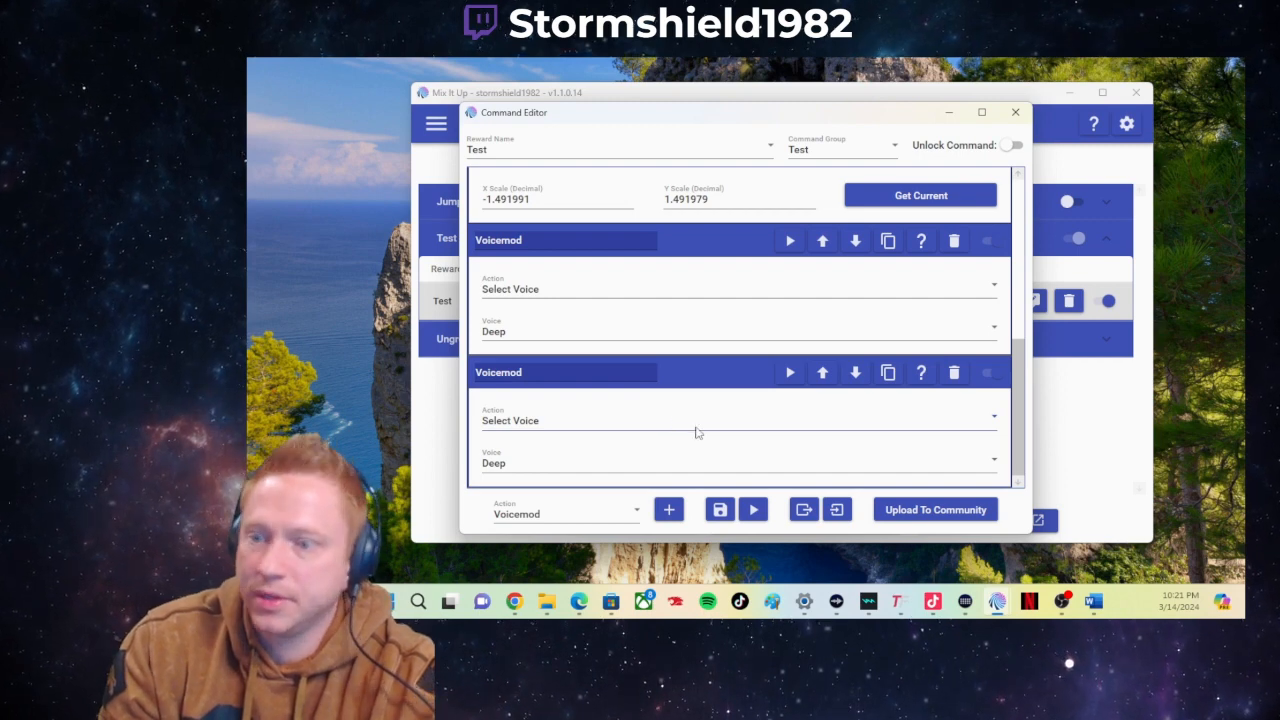
pyautogui.click(700, 431)
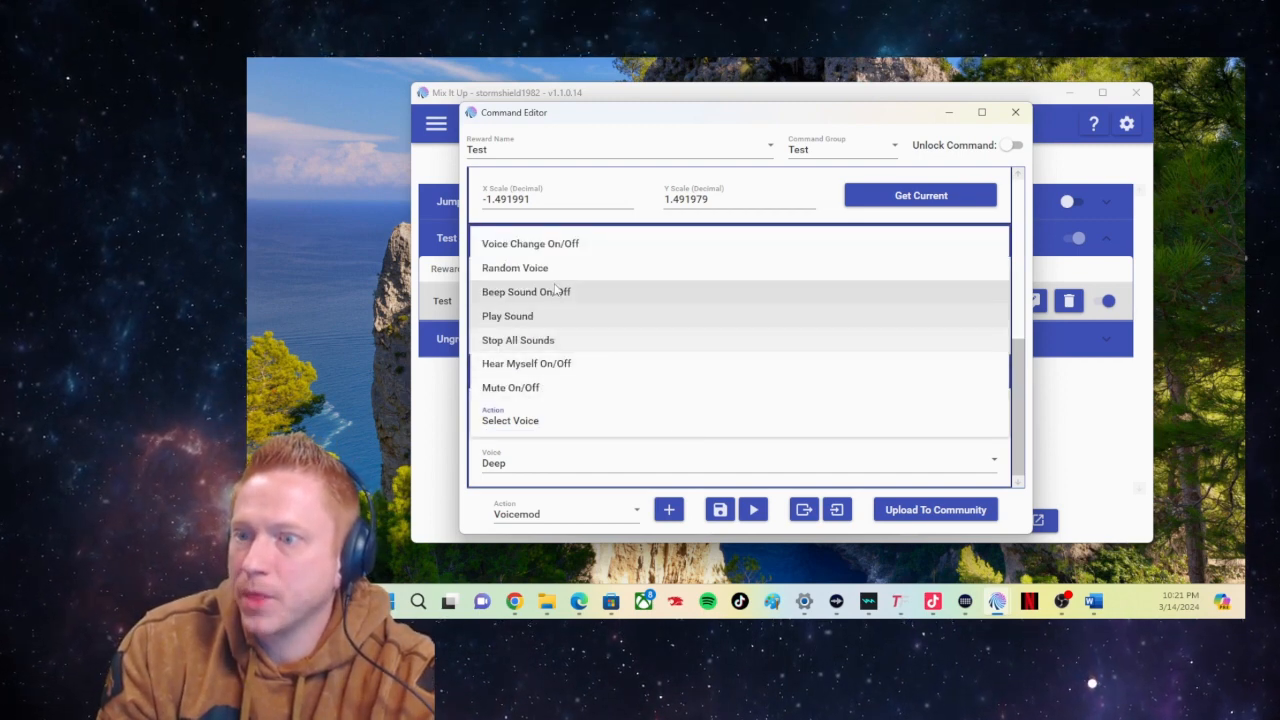
pyautogui.click(564, 244)
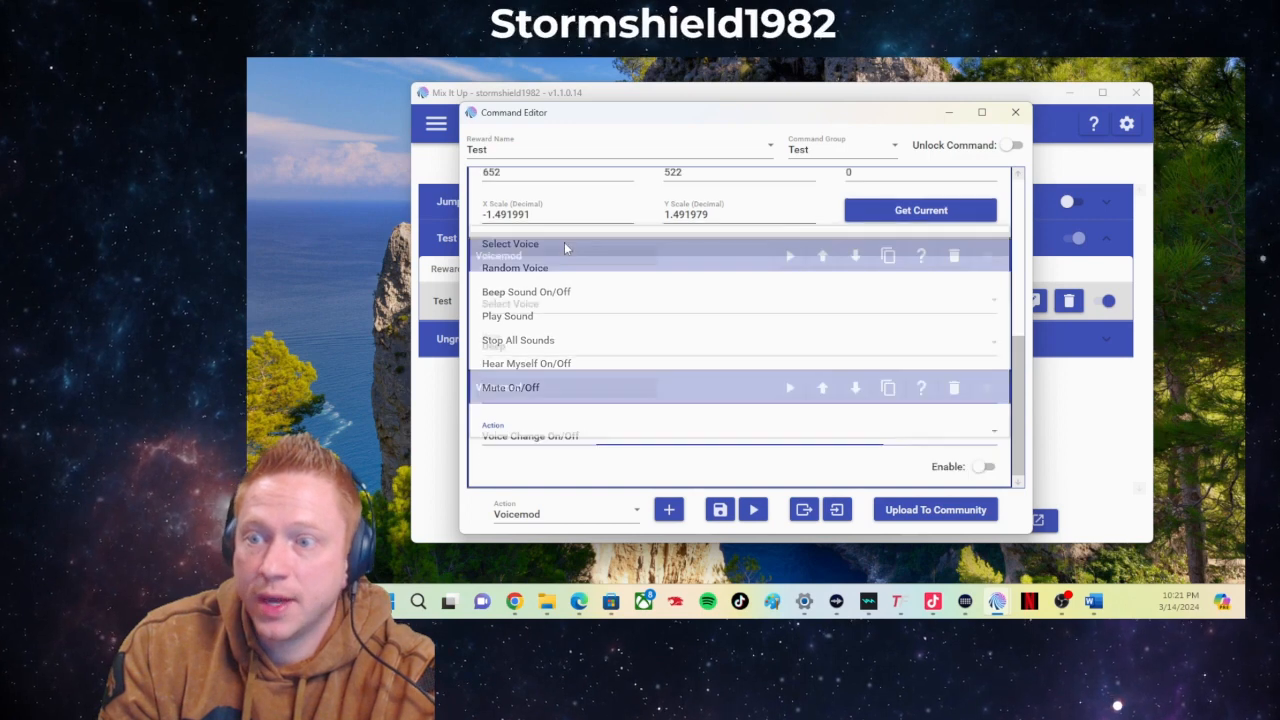
pyautogui.click(987, 468)
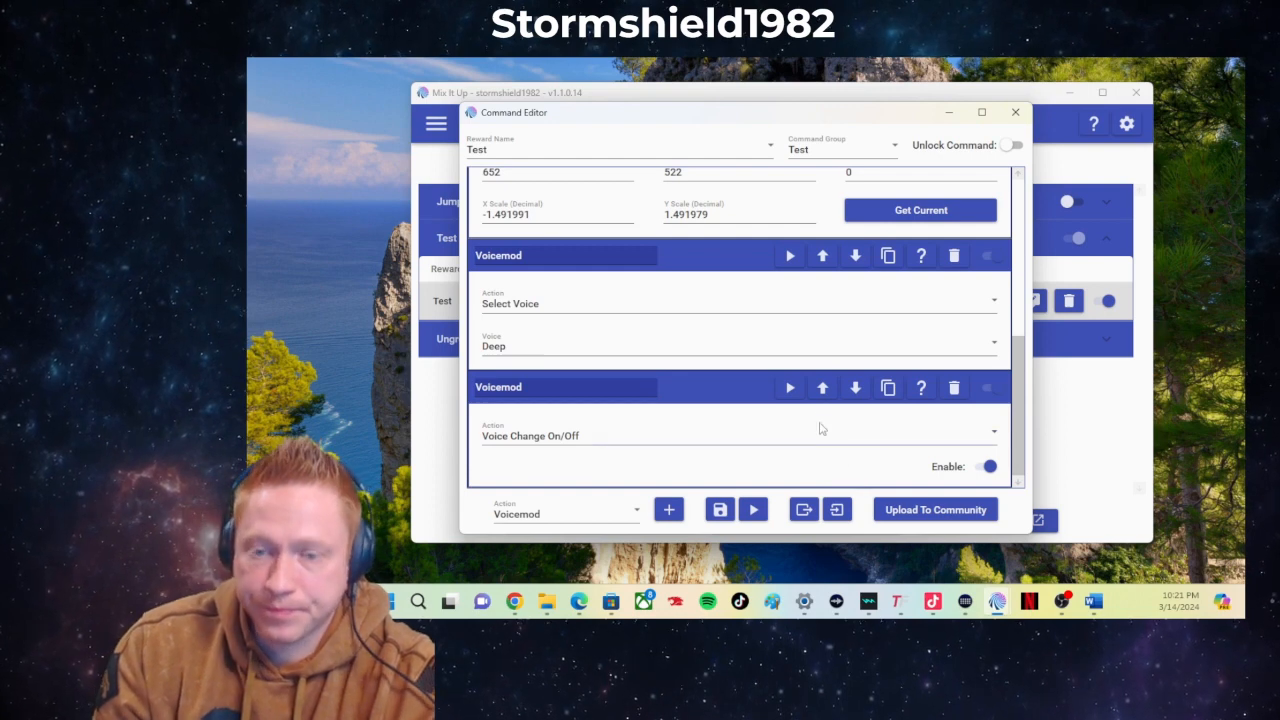
# - Duplicate the Voice Change On/Off action and turn Enable off in the copy
pyautogui.click(888, 395)
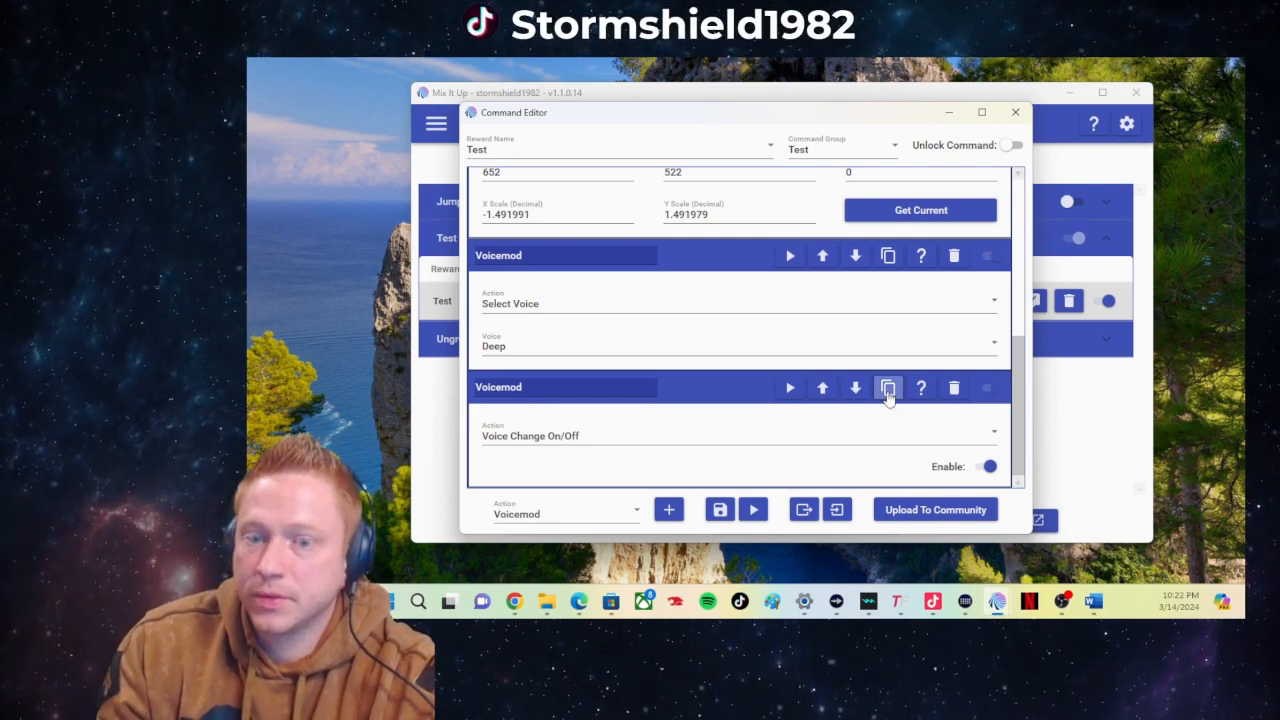
pyautogui.scroll(-1, 862, 442)
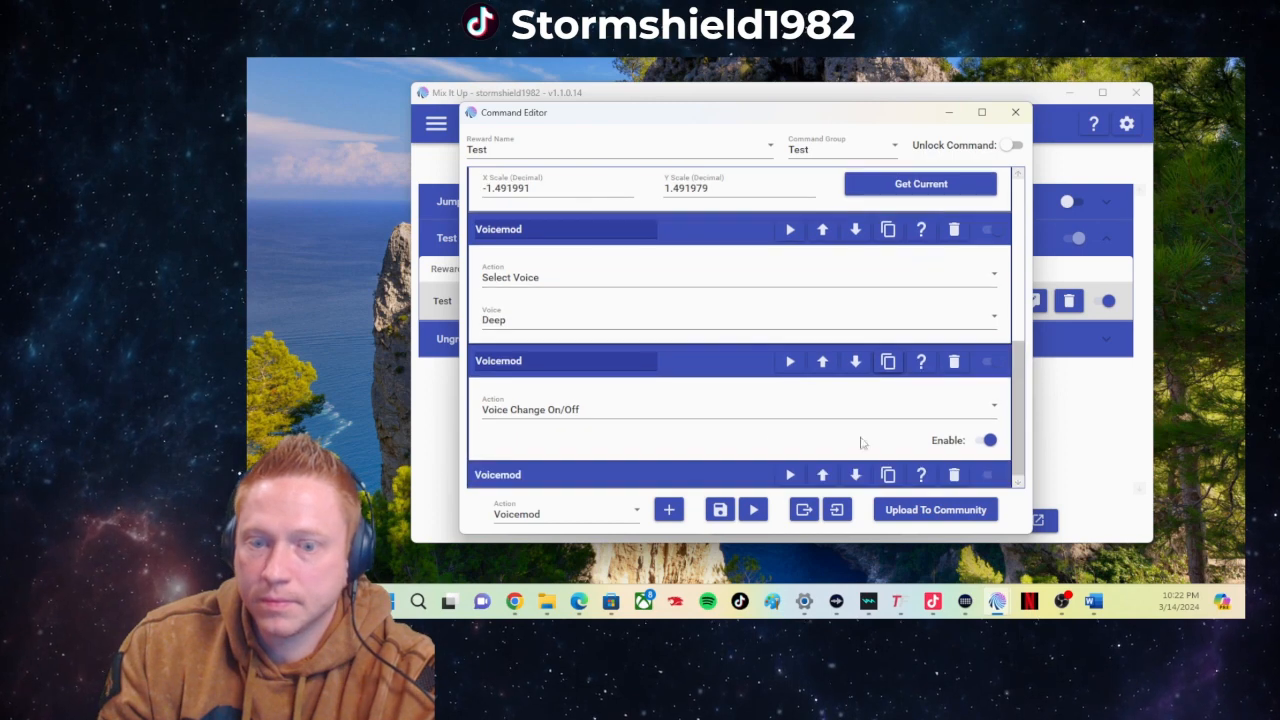
pyautogui.scroll(-3, 722, 437)
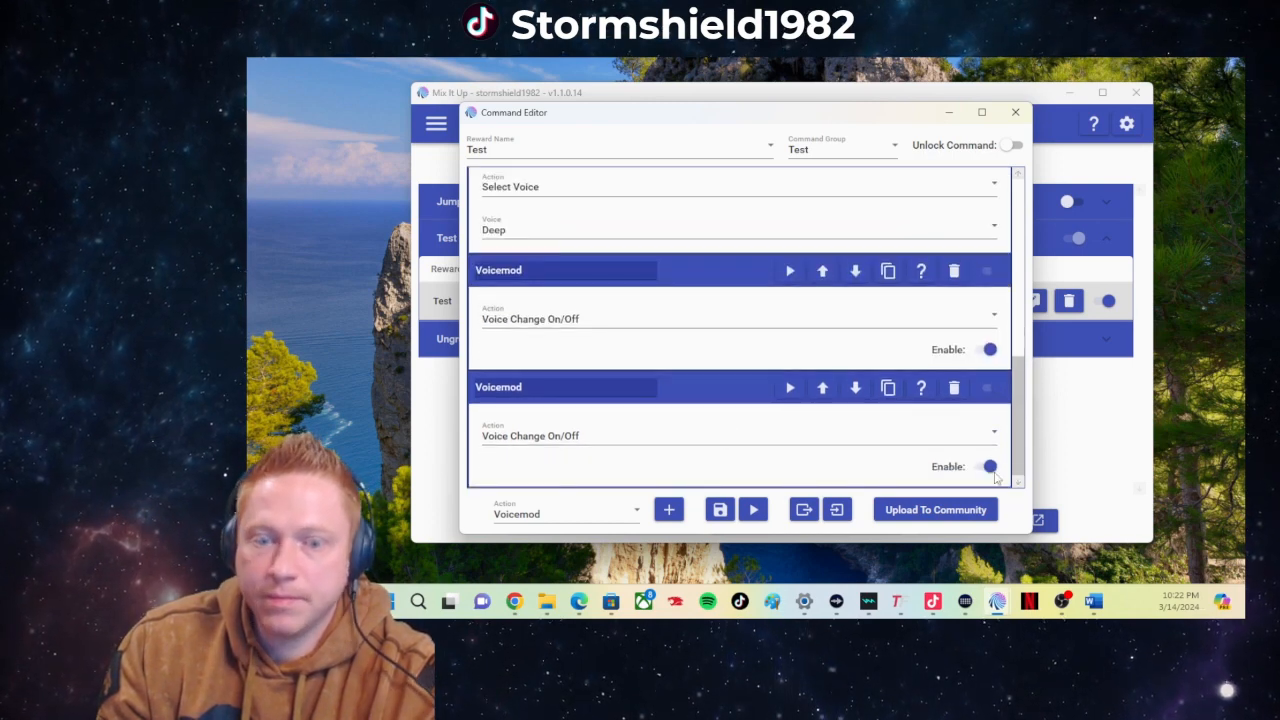
pyautogui.scroll(2, 600, 380)
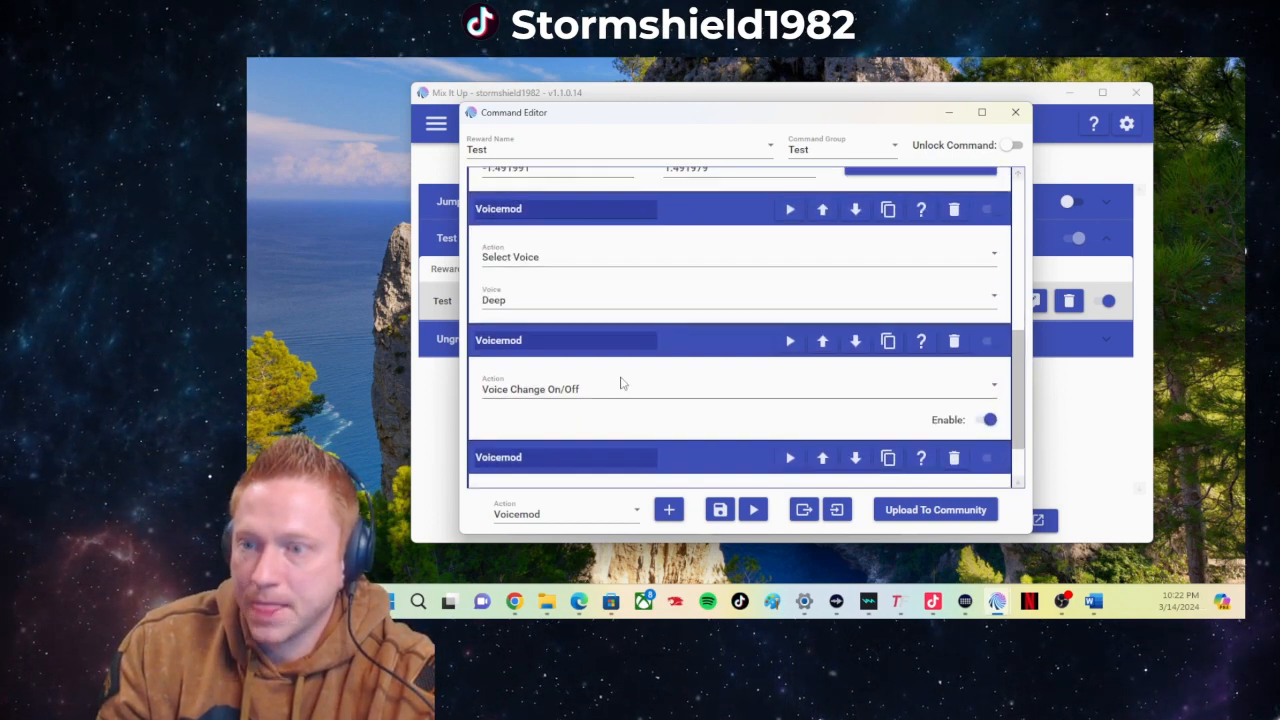
# - Review the order of the Streaming Software, Wait and Voicemod actions in the Test command
pyautogui.scroll(-1, 630, 390)
pyautogui.scroll(2, 660, 408)
pyautogui.scroll(-2, 670, 410)
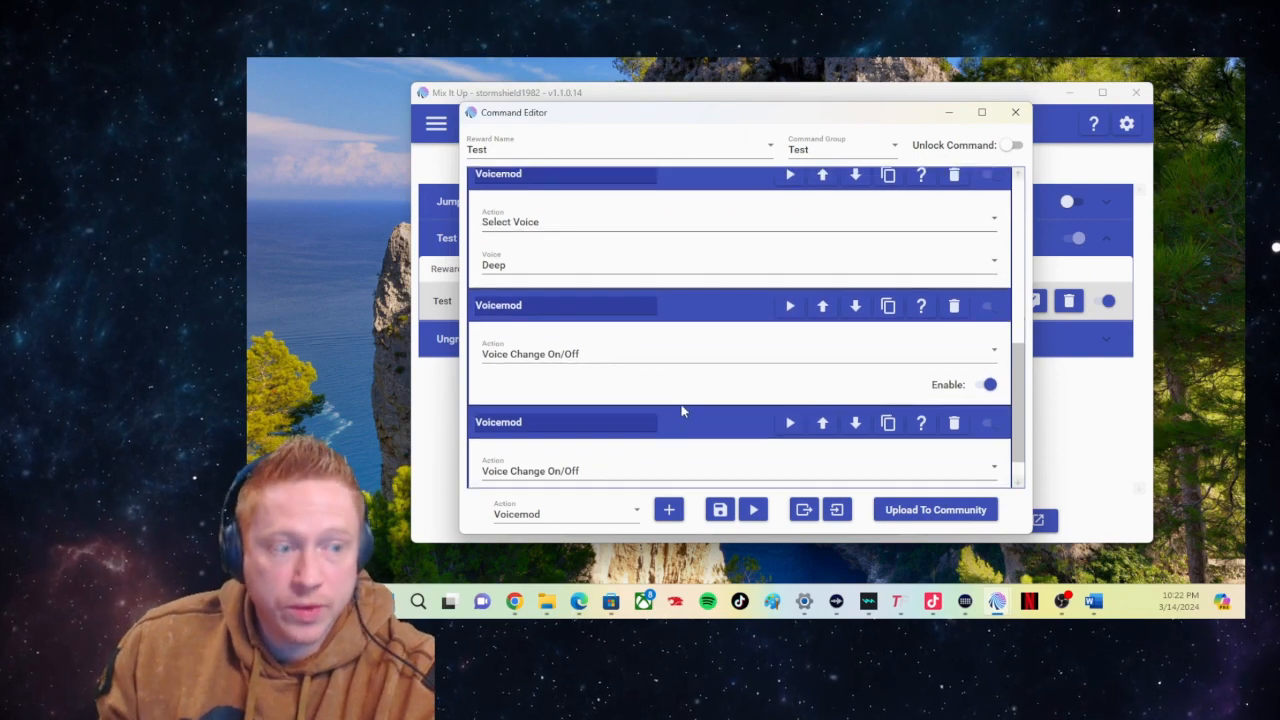
pyautogui.scroll(10, 673, 406)
pyautogui.scroll(-4, 673, 410)
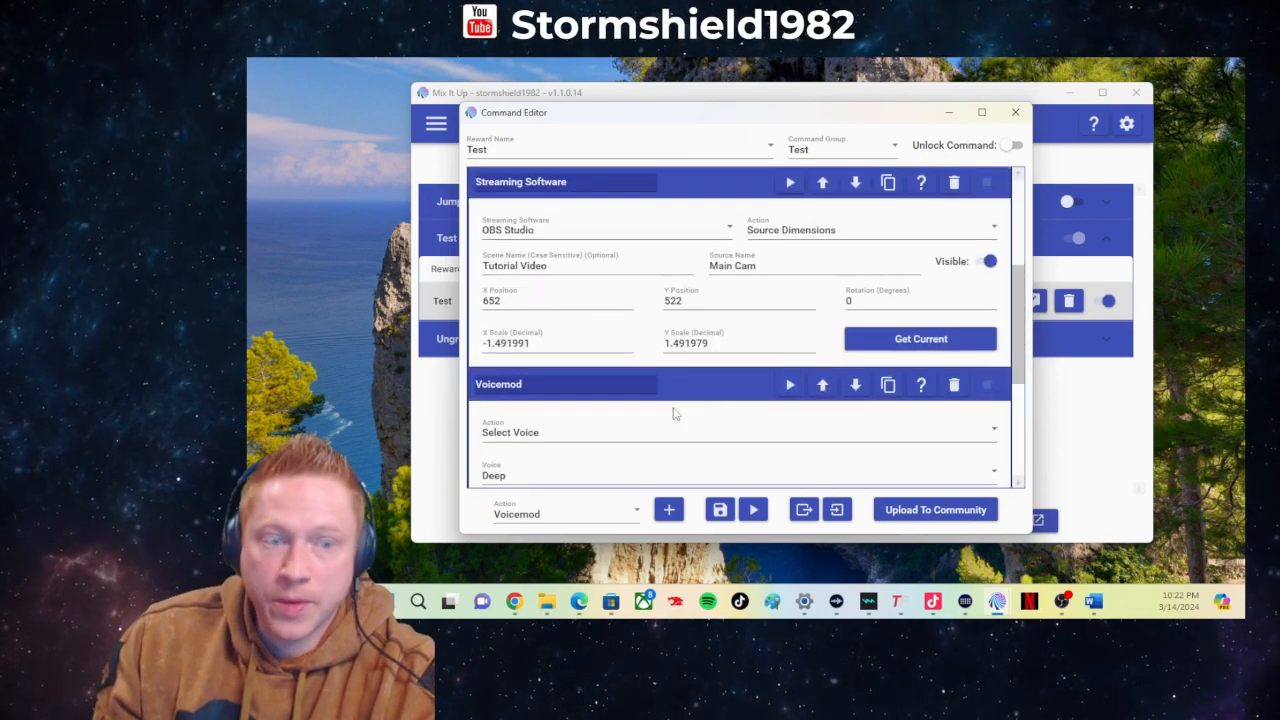
pyautogui.scroll(3, 673, 410)
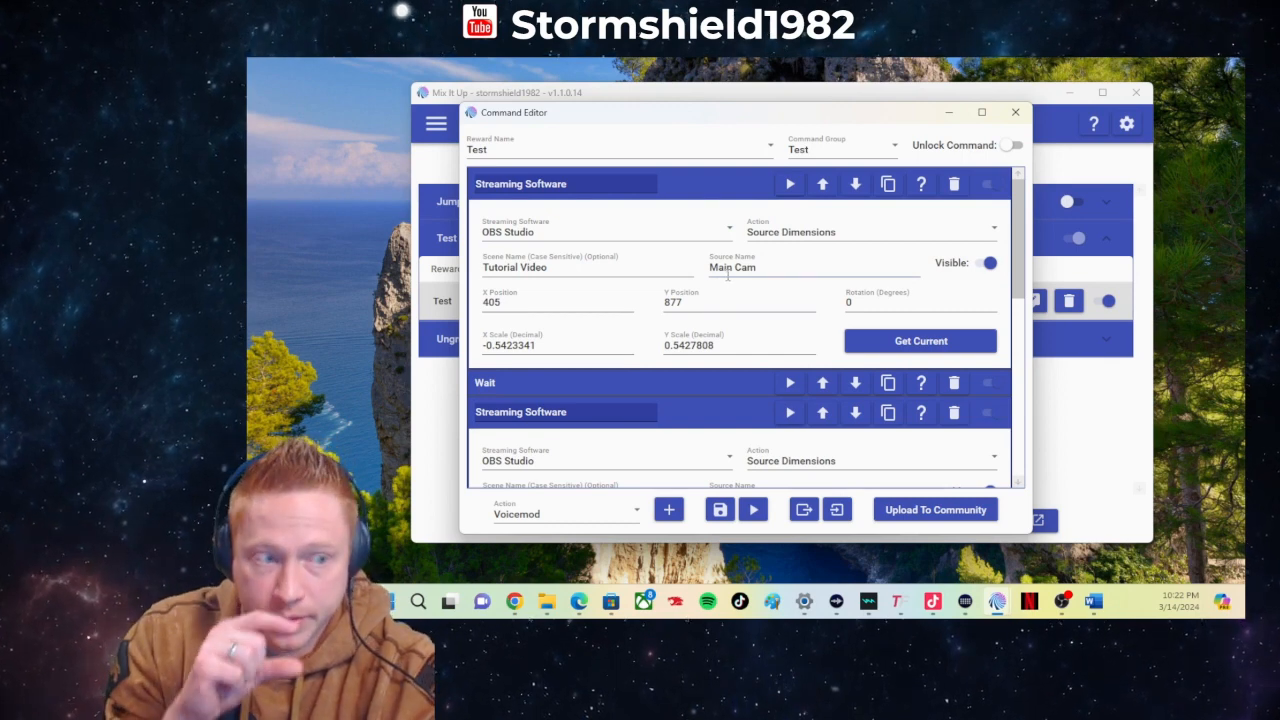
pyautogui.scroll(-2, 736, 280)
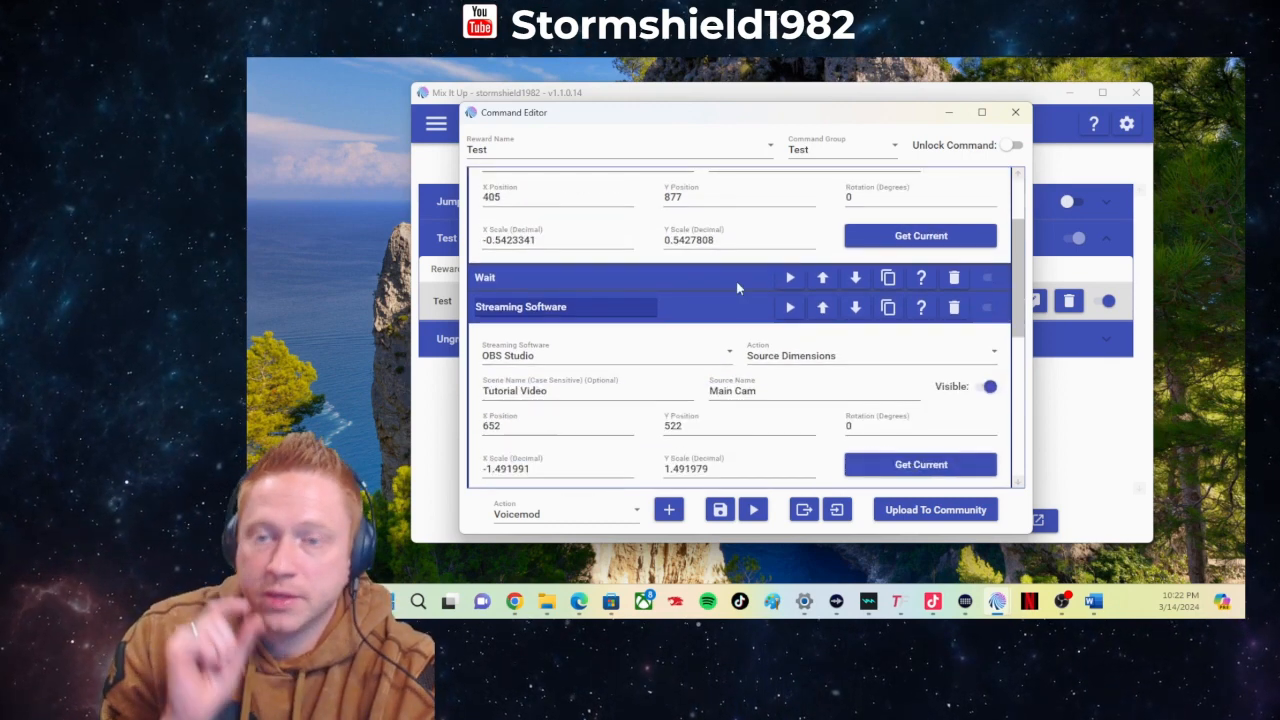
pyautogui.scroll(2, 736, 280)
pyautogui.scroll(-10, 761, 428)
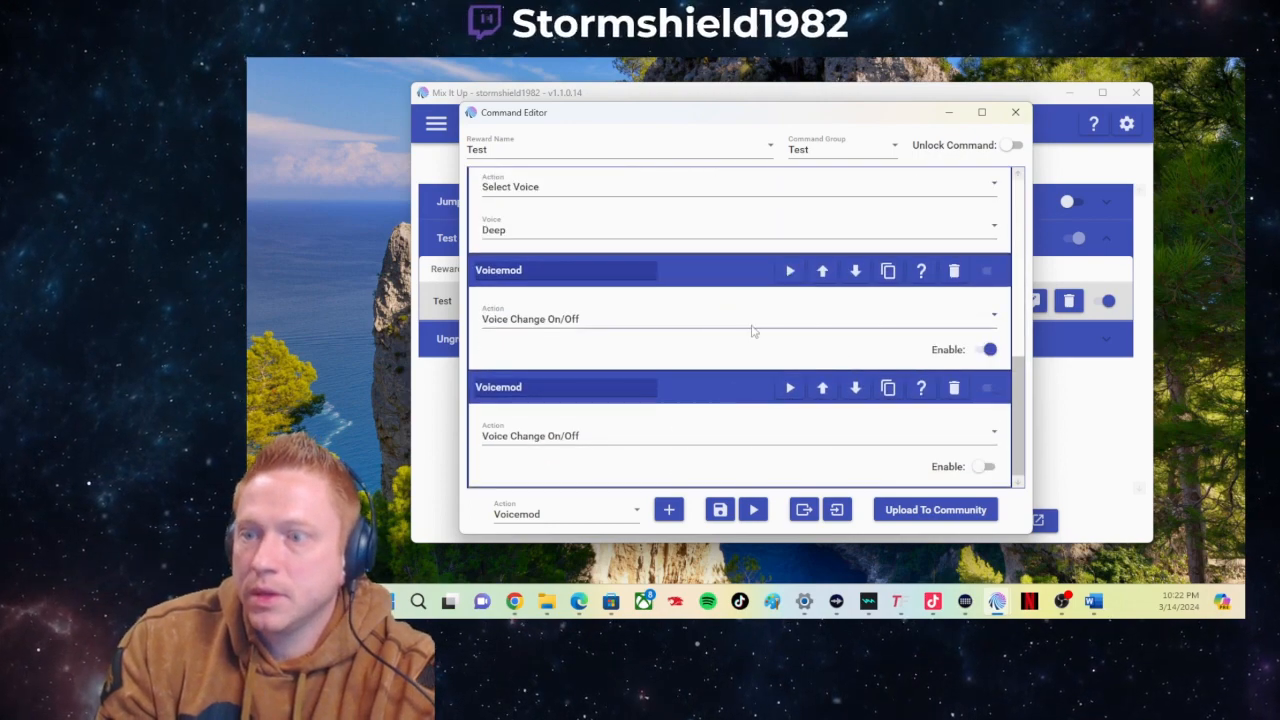
pyautogui.scroll(2, 751, 340)
pyautogui.scroll(3, 743, 360)
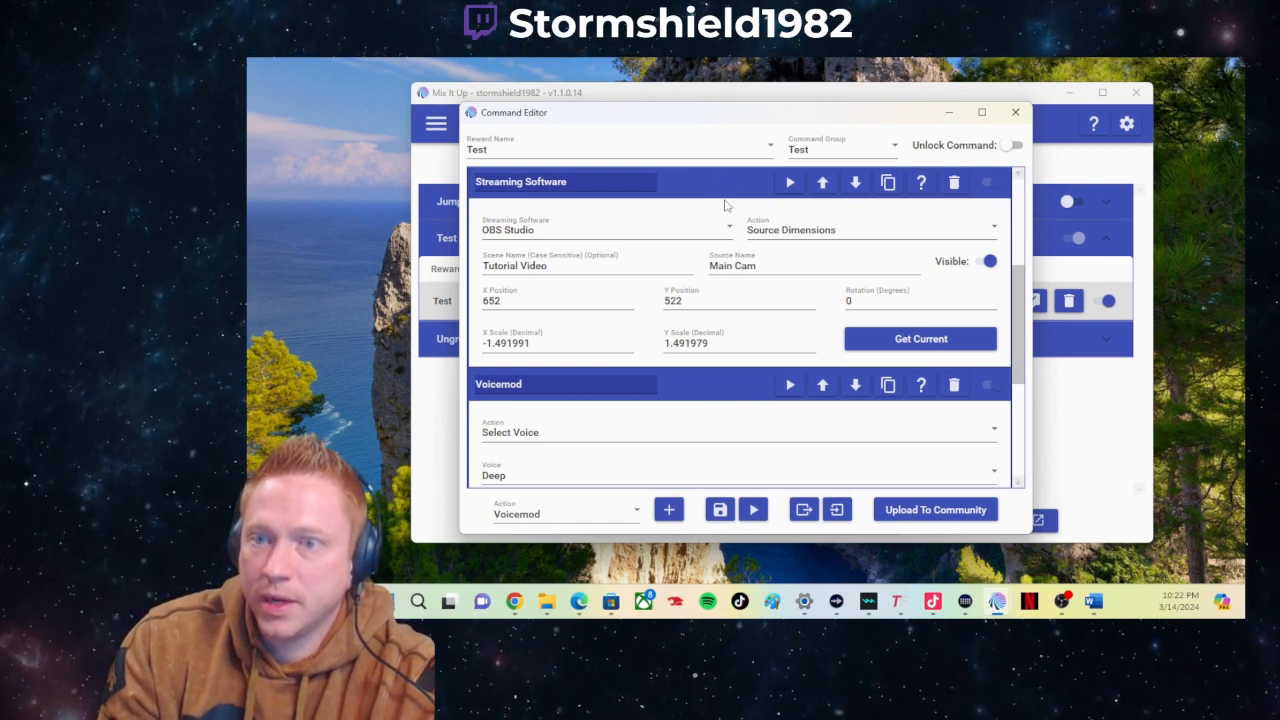
pyautogui.scroll(1, 726, 260)
pyautogui.scroll(-1, 725, 380)
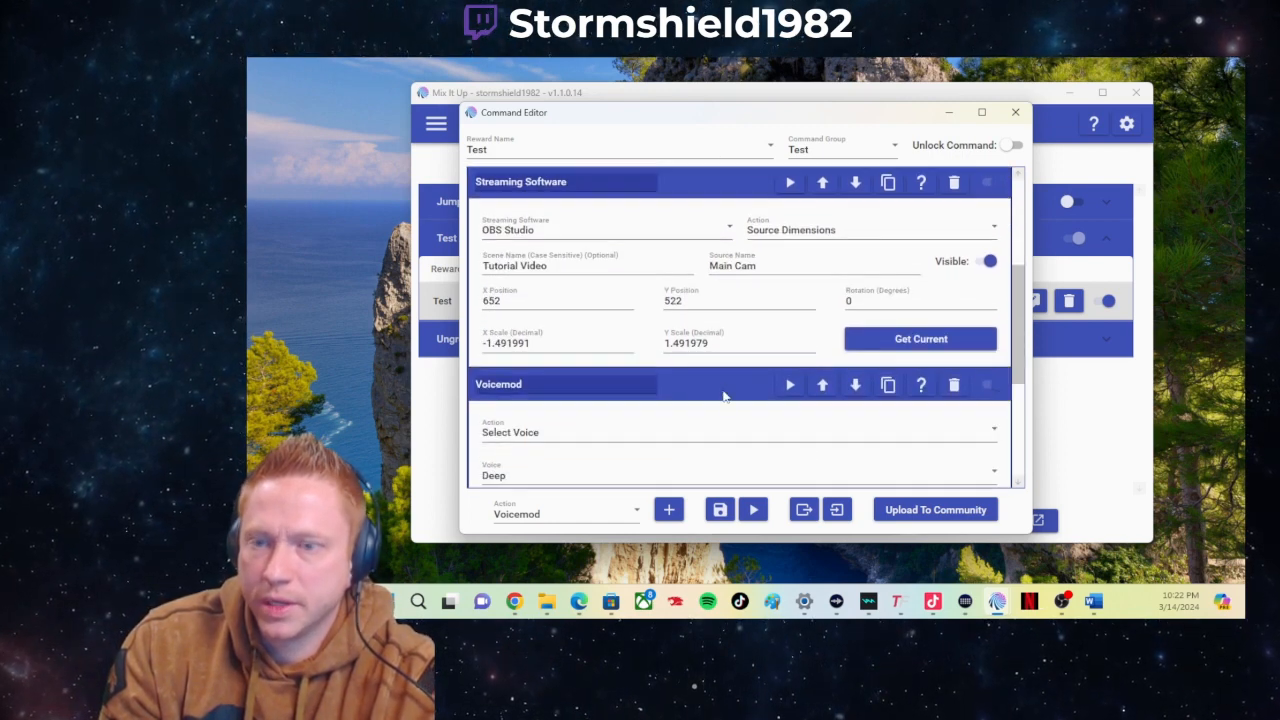
# - Collapse both Streaming Software actions in the Test command's action list
pyautogui.click(731, 188)
pyautogui.scroll(1, 723, 240)
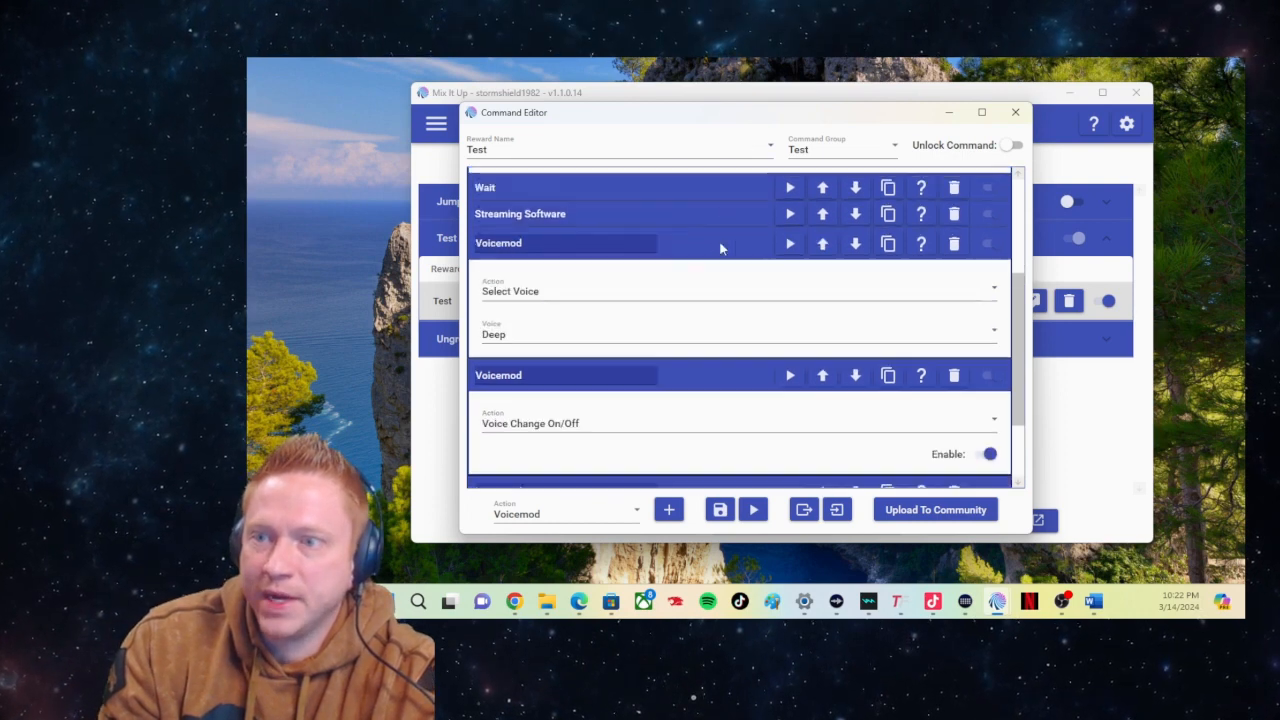
pyautogui.scroll(1, 728, 285)
pyautogui.scroll(3, 731, 338)
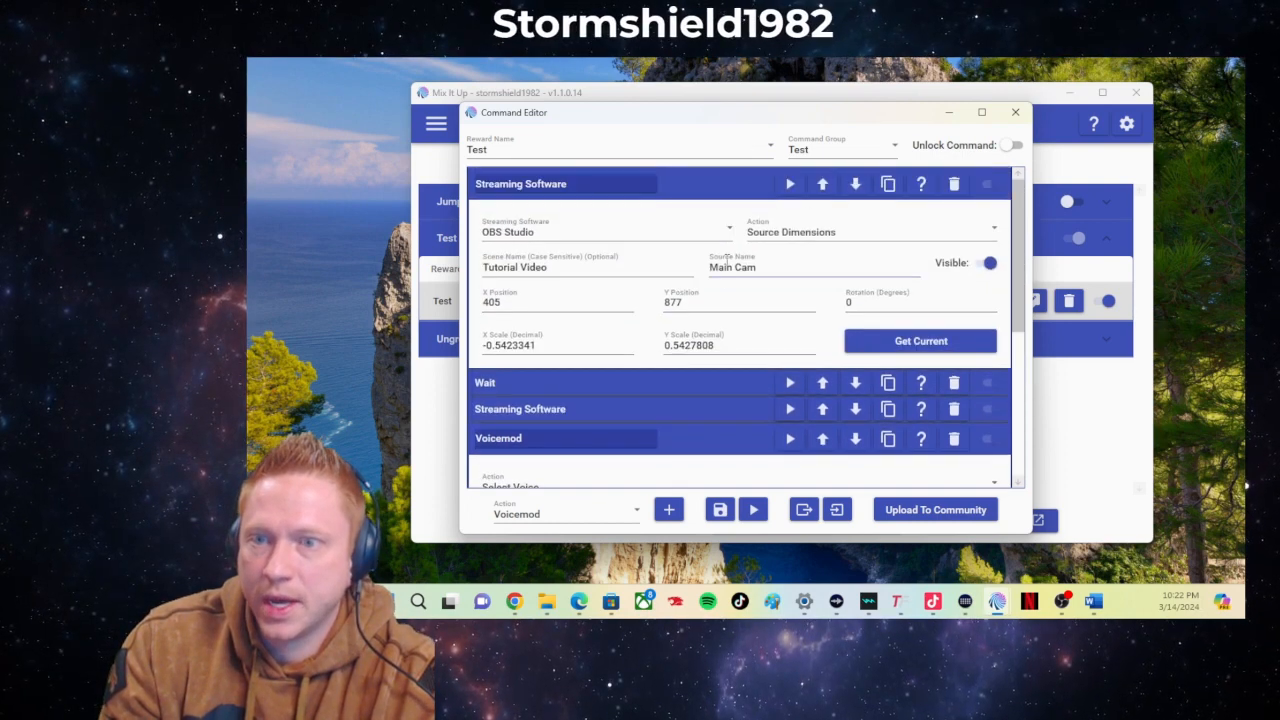
pyautogui.click(722, 192)
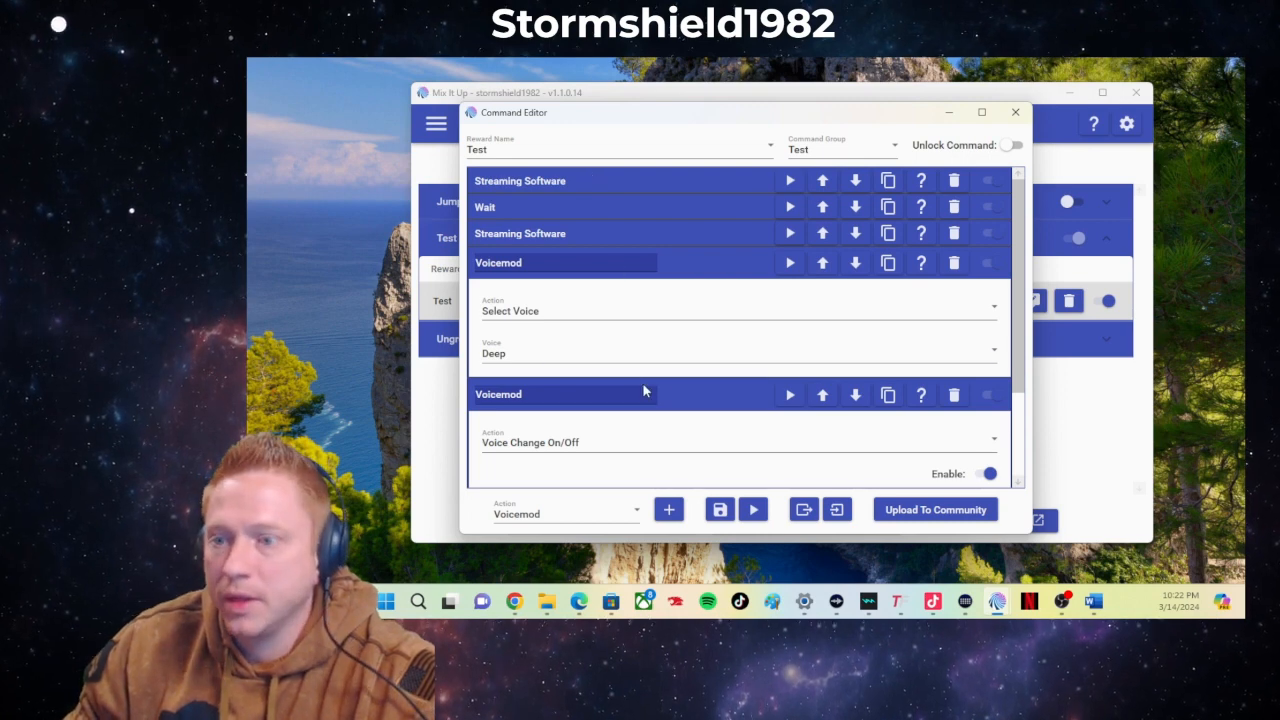
# - Move the Select Voice action and the enabled Voice Change On/Off action above the Wait, keeping Select Voice first
pyautogui.click(821, 264)
pyautogui.click(821, 238)
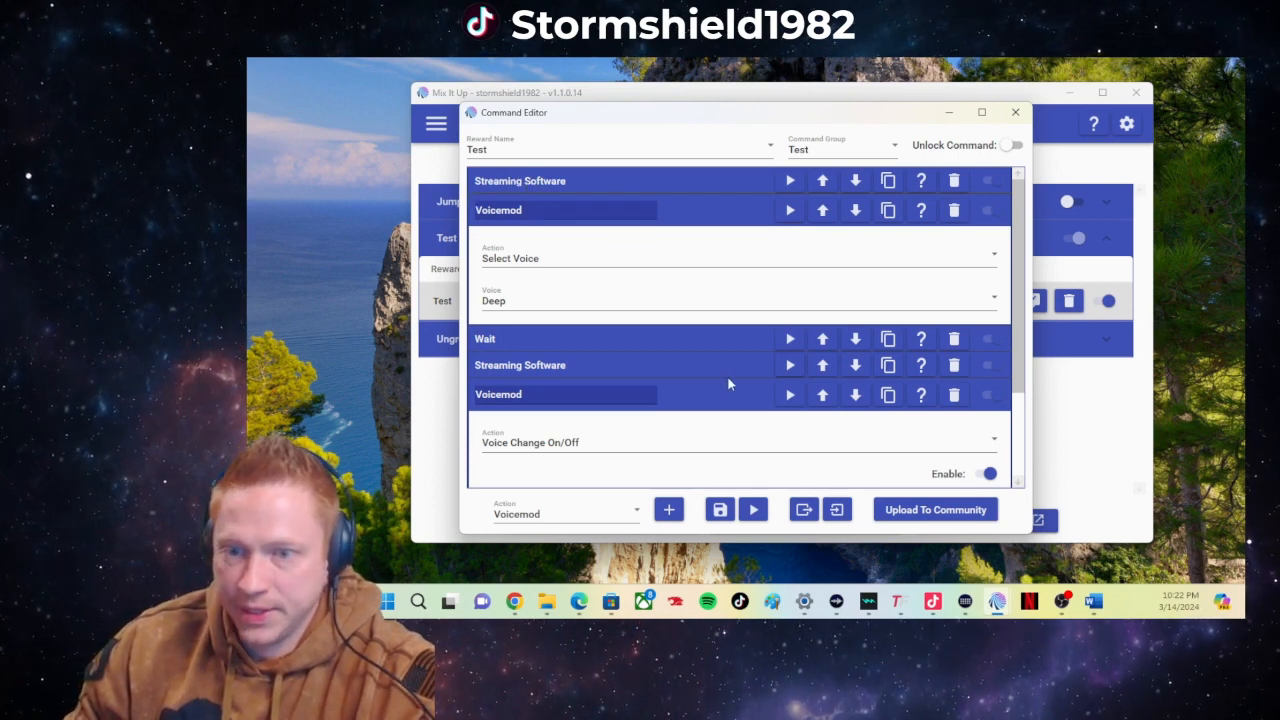
pyautogui.click(822, 394)
pyautogui.click(821, 368)
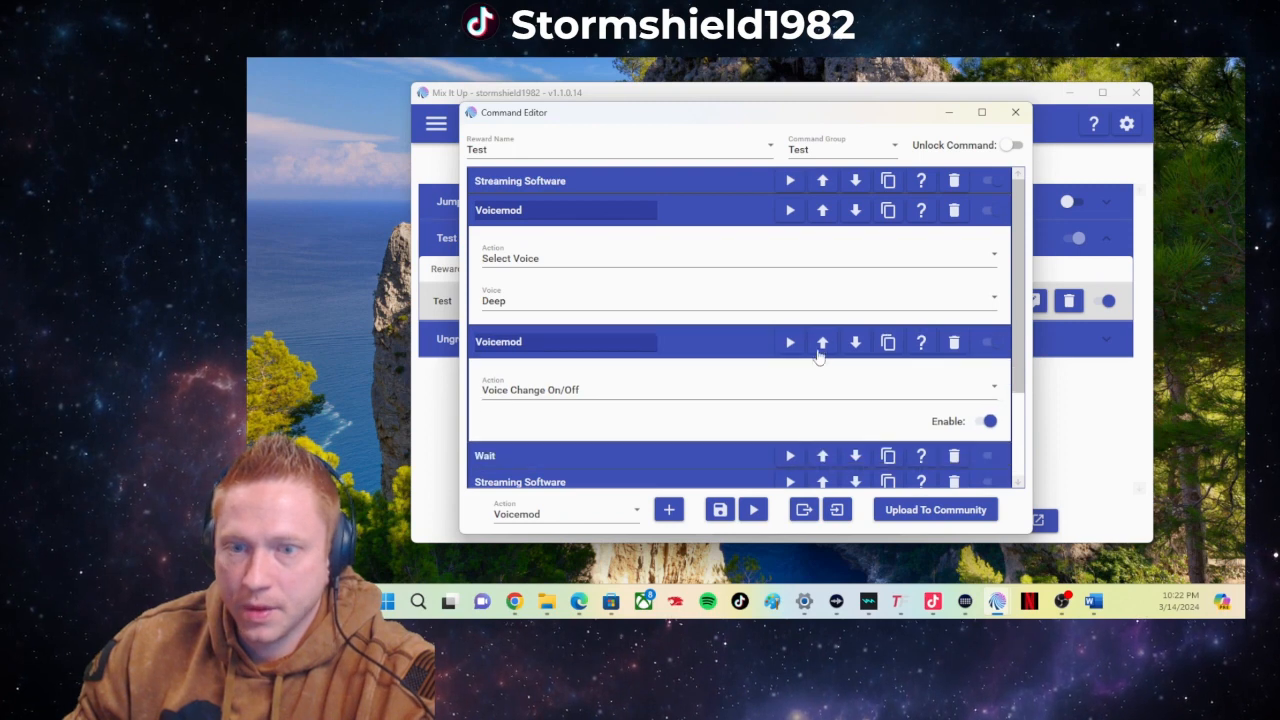
pyautogui.click(821, 339)
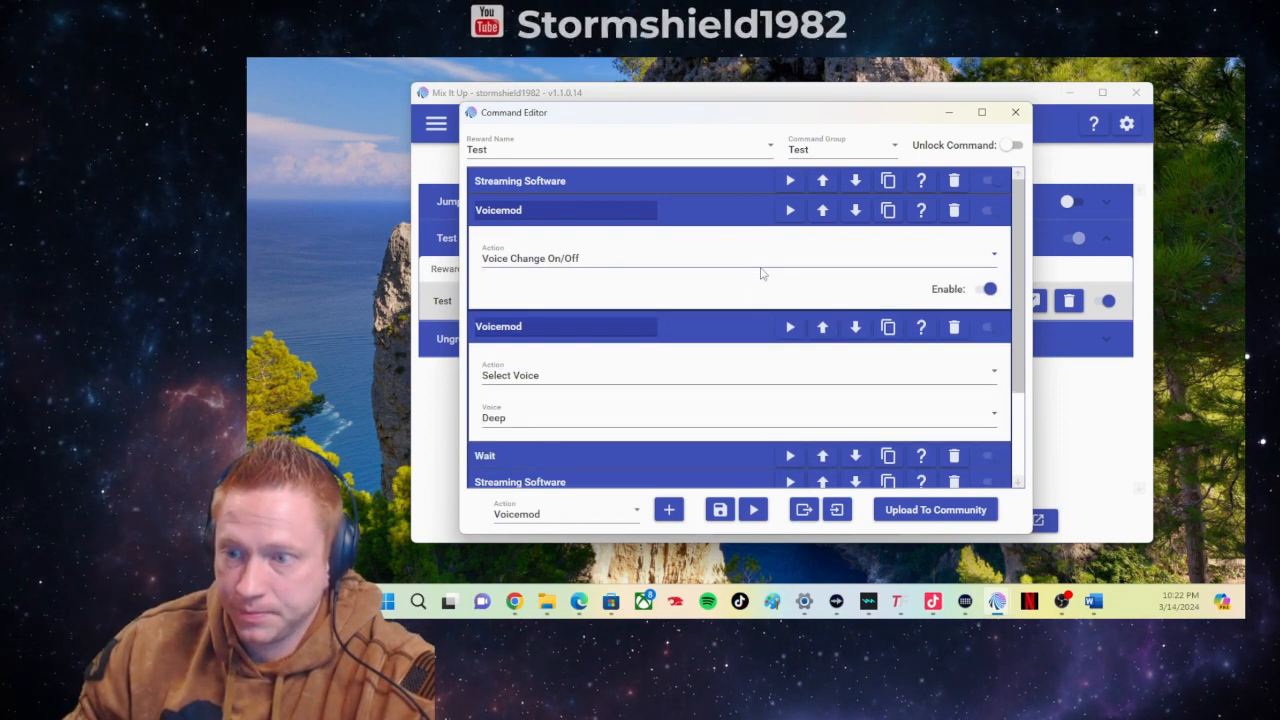
pyautogui.click(856, 212)
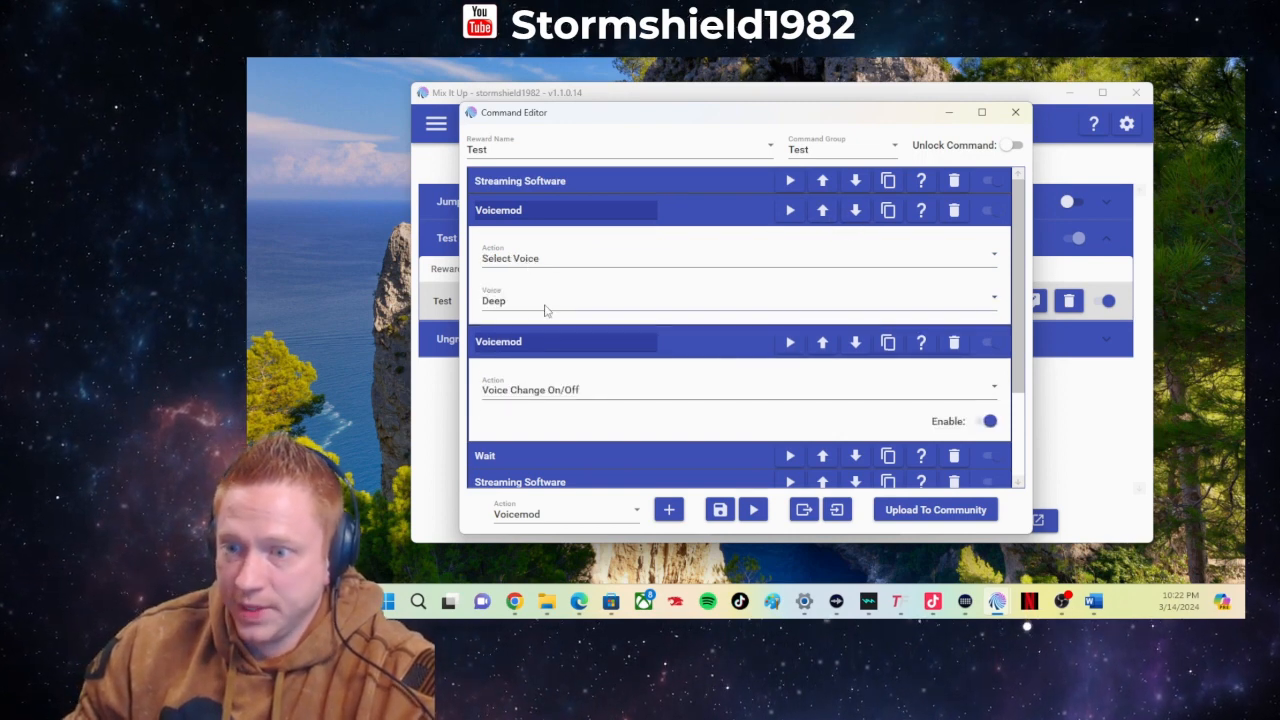
# - Set the amount of the Wait action in the Test command to 20 seconds
pyautogui.scroll(-2, 598, 393)
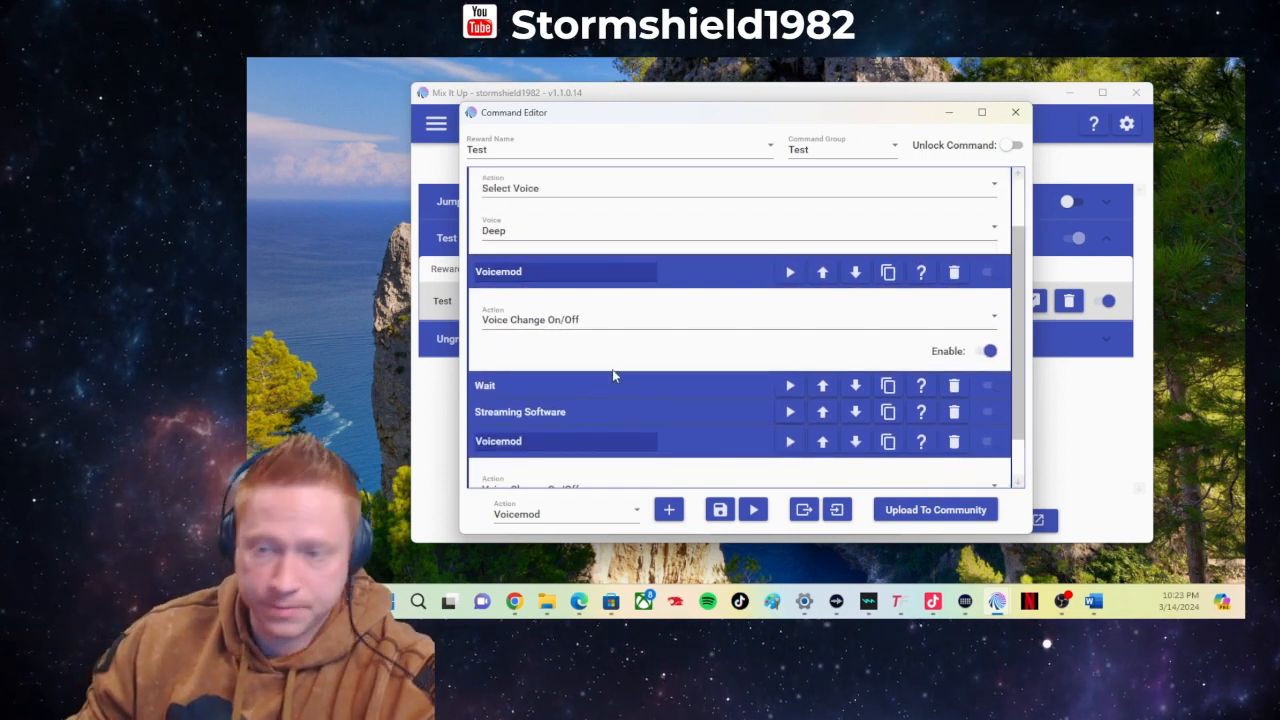
pyautogui.scroll(-1, 595, 378)
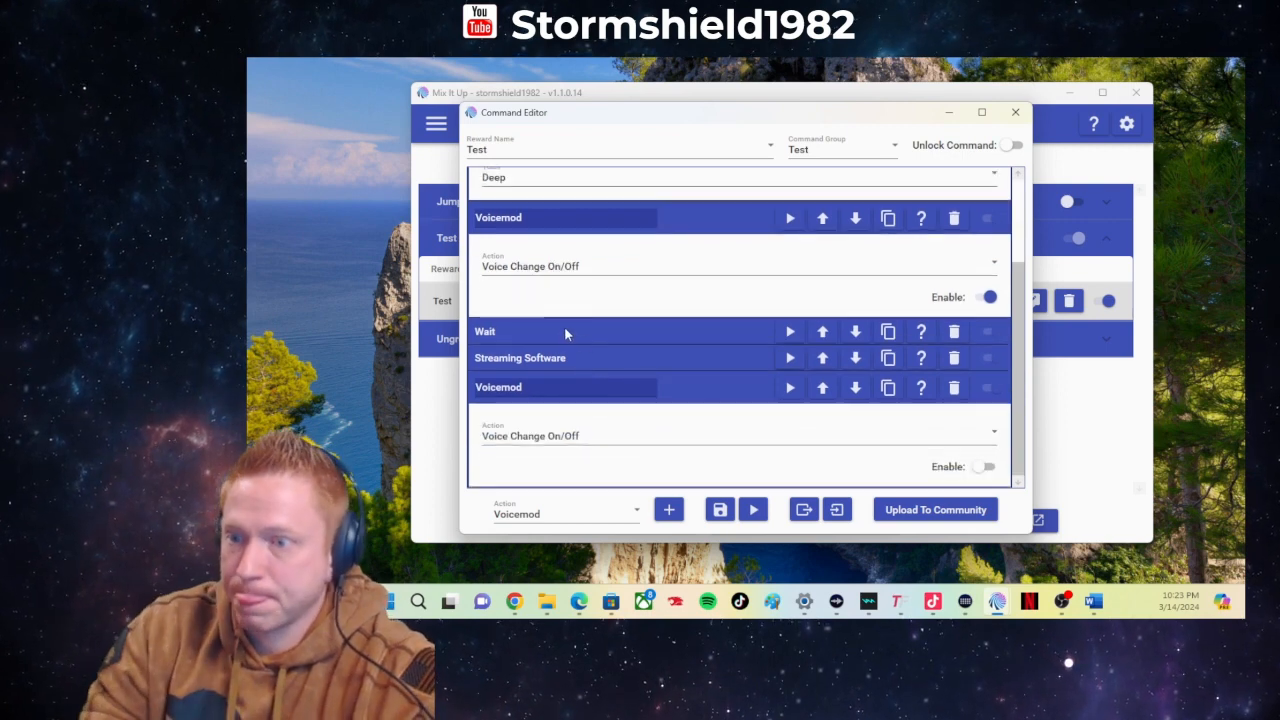
pyautogui.click(585, 331)
pyautogui.click(547, 367)
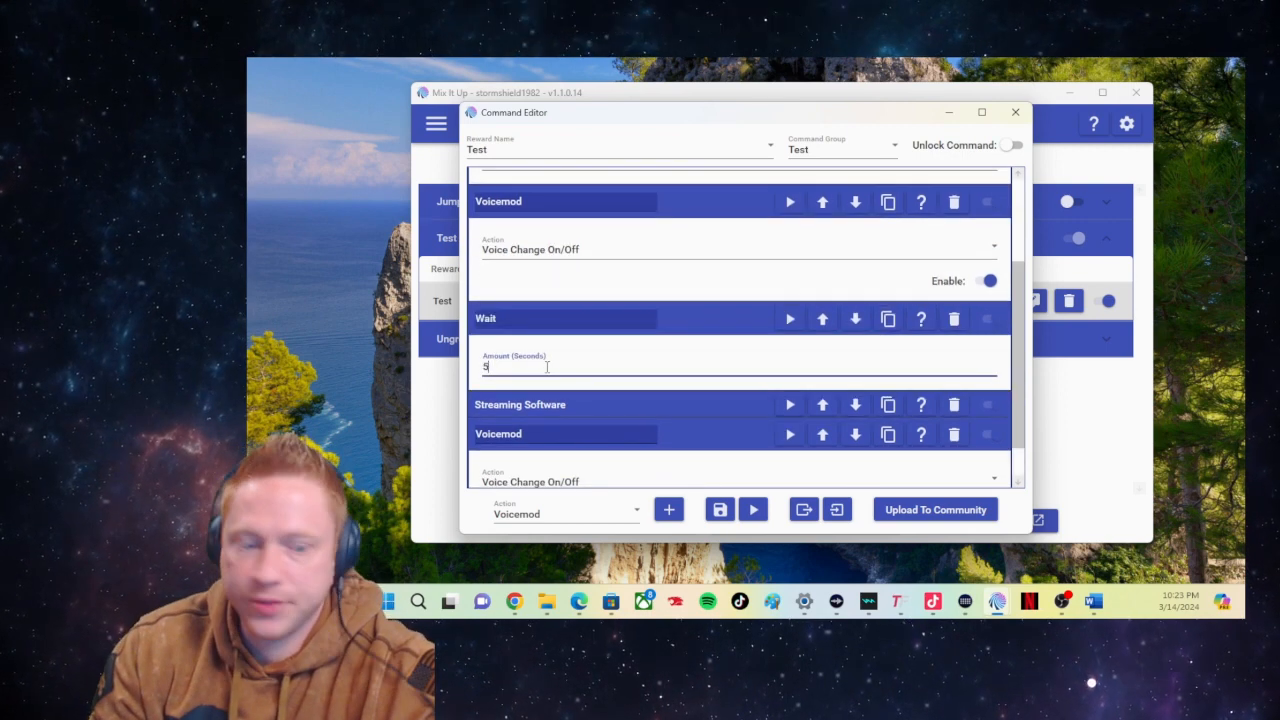
pyautogui.write('20')
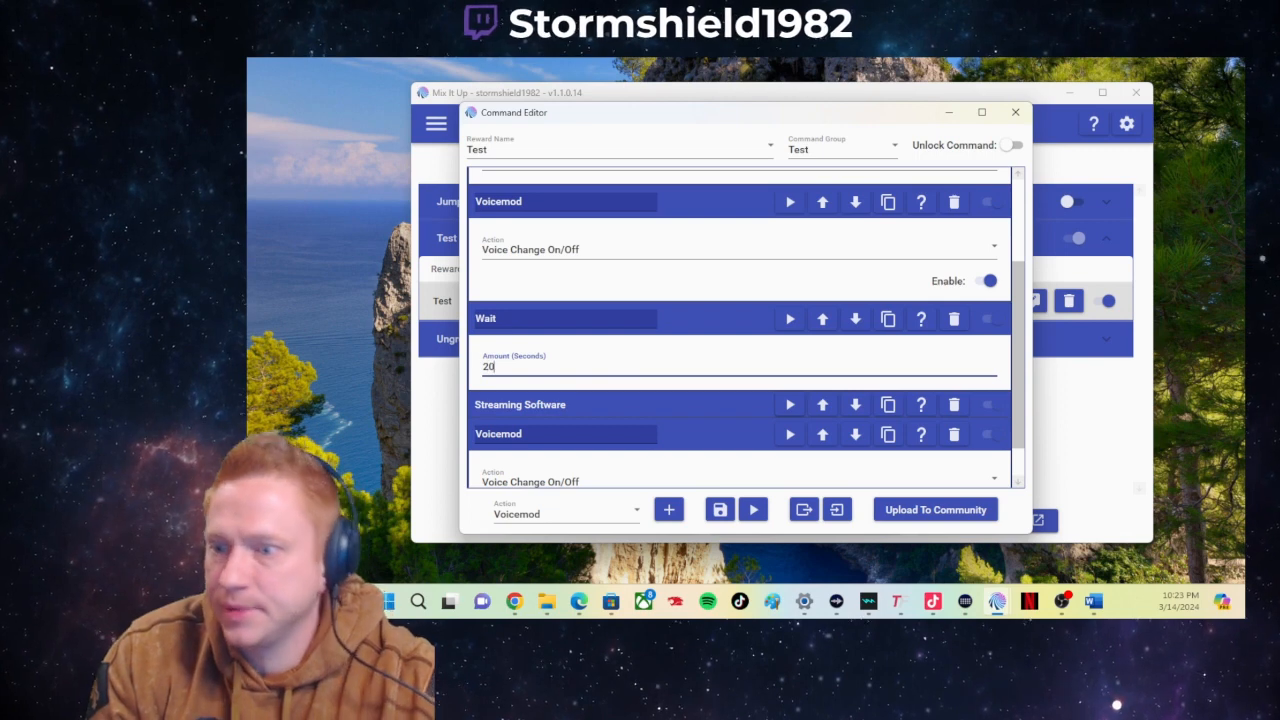
# - Duplicate the Main Cam Source Dimensions action that follows the Wait and expand the copy at the end of the list
pyautogui.scroll(-2, 646, 467)
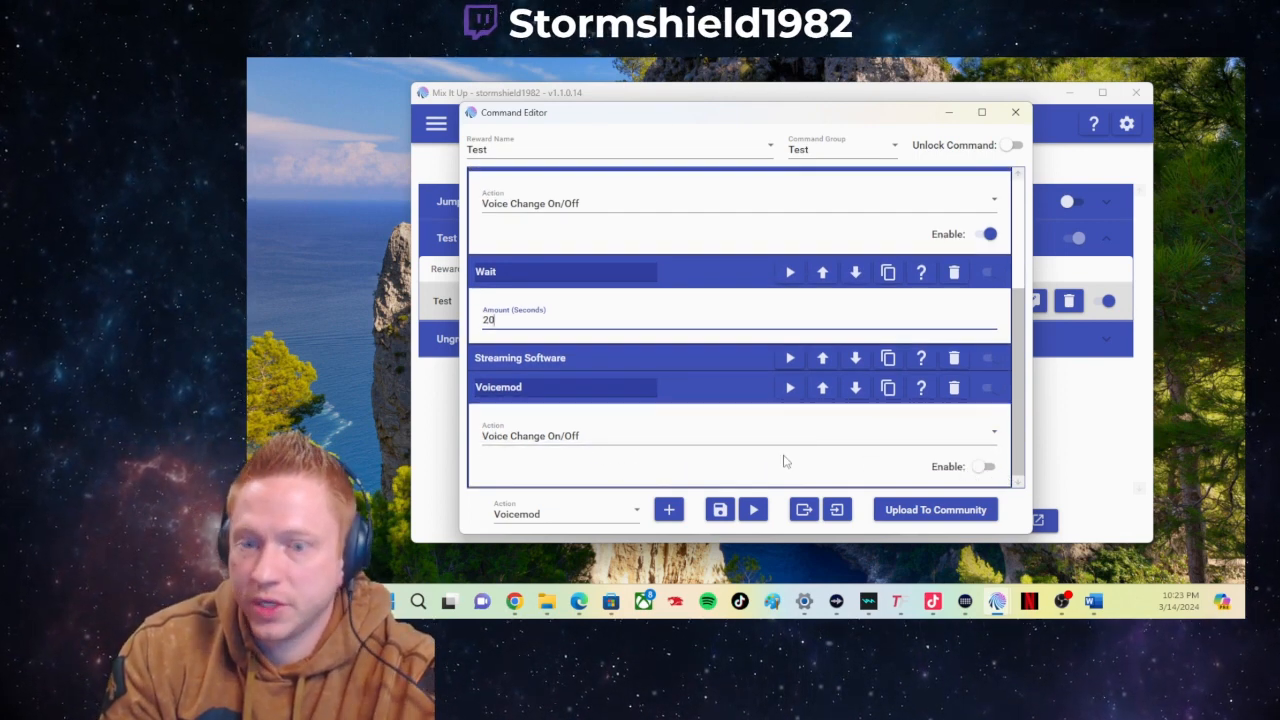
pyautogui.scroll(3, 681, 370)
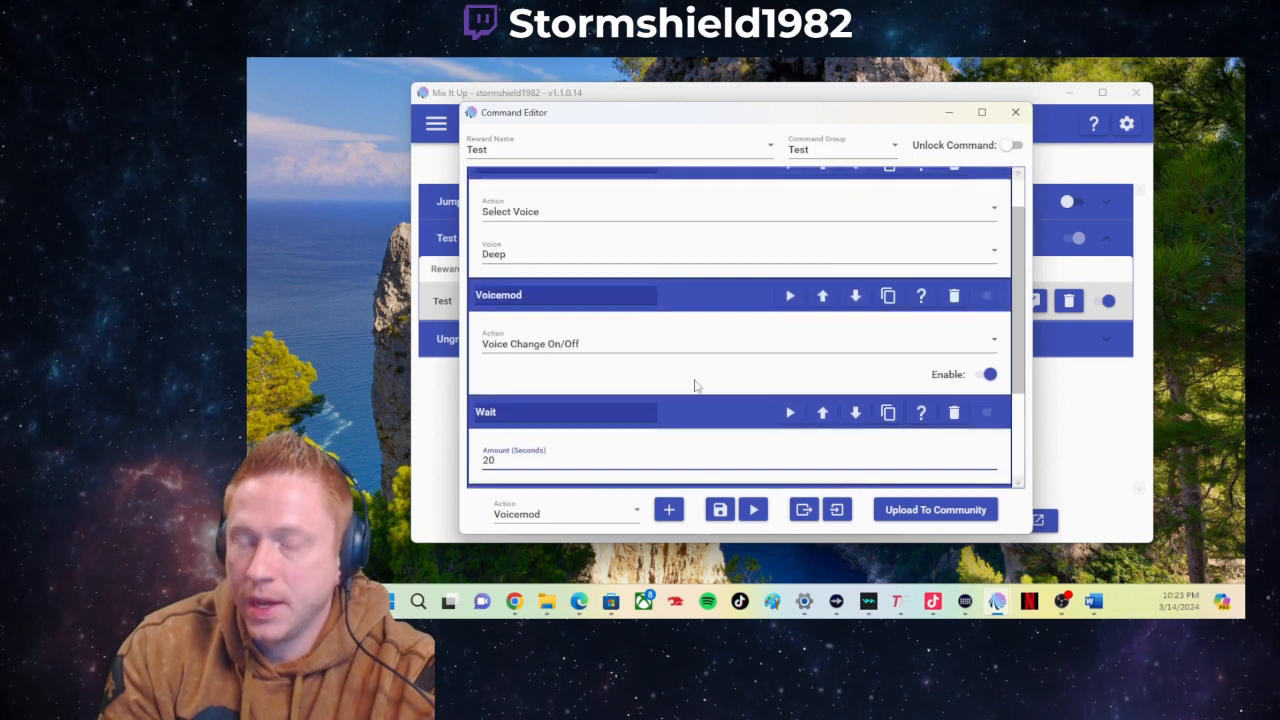
pyautogui.click(669, 509)
pyautogui.scroll(-3, 686, 420)
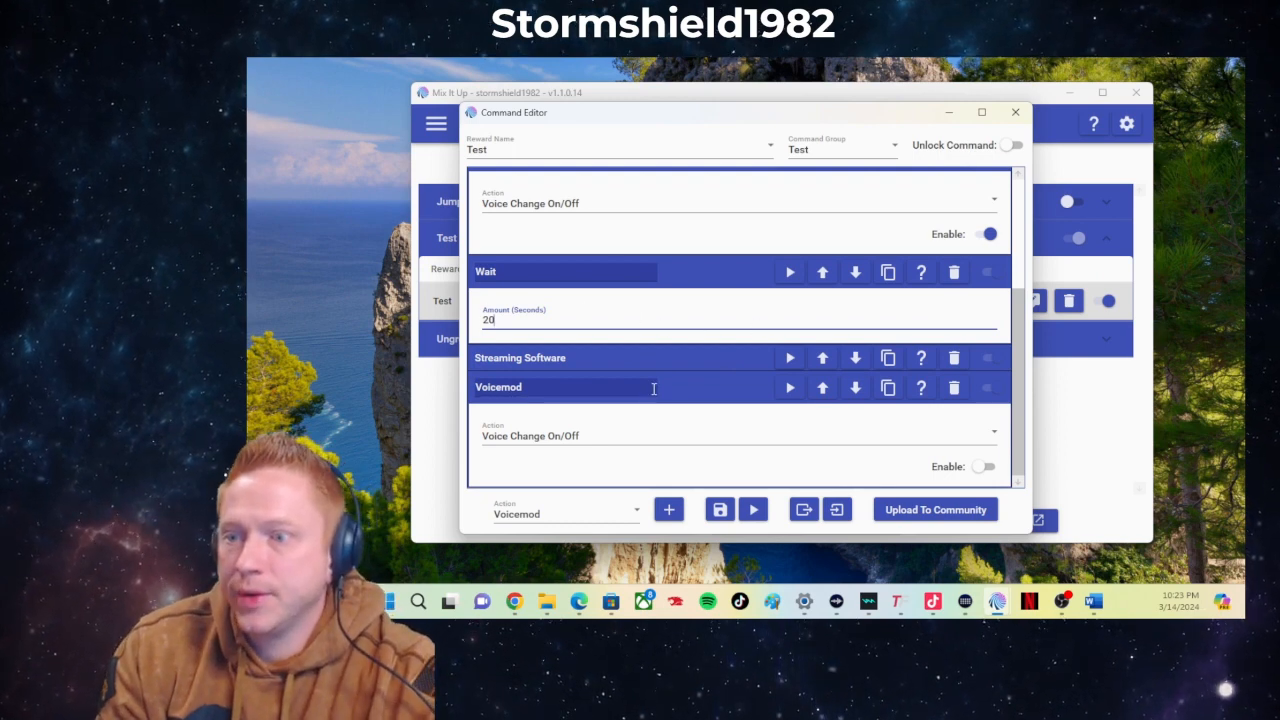
pyautogui.click(720, 366)
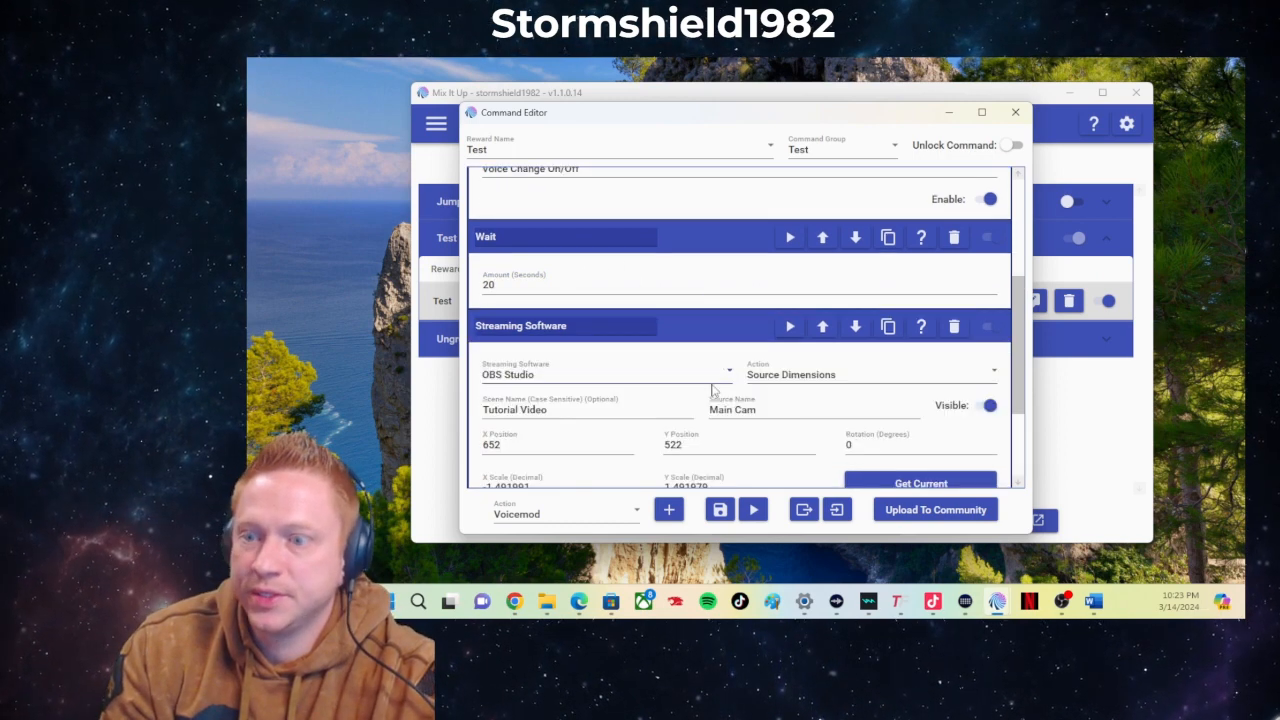
pyautogui.click(888, 327)
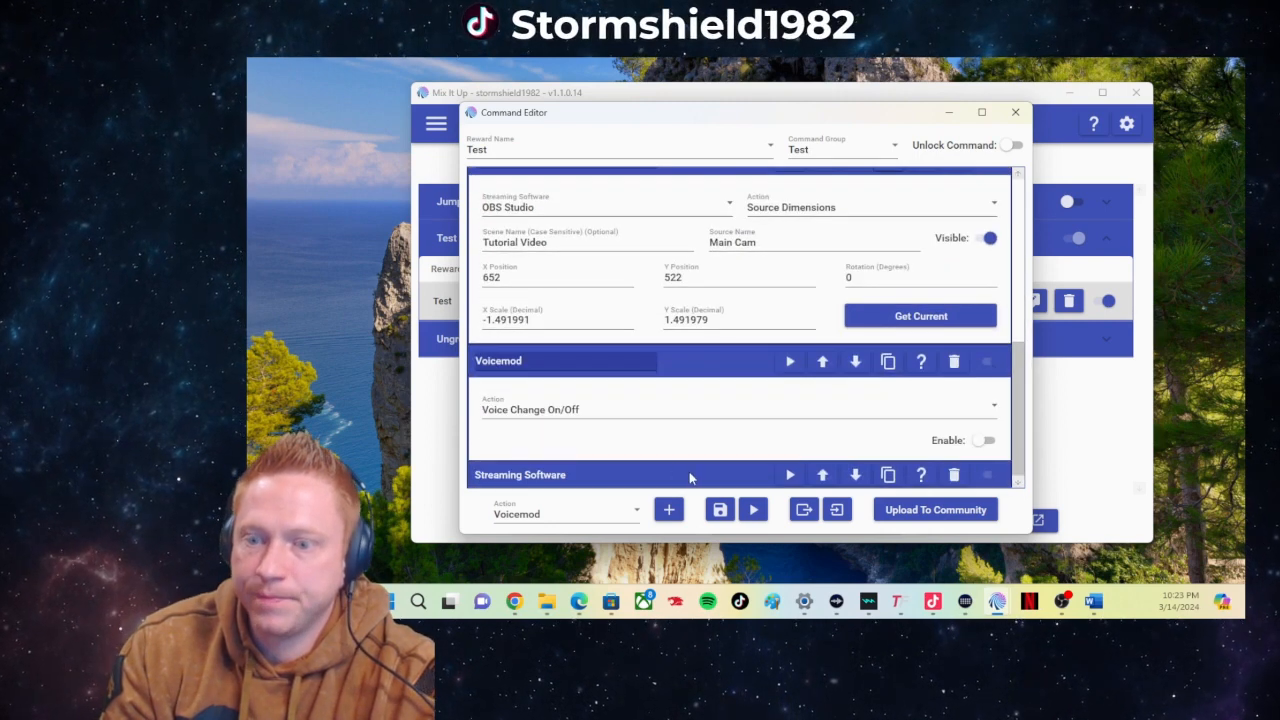
pyautogui.click(690, 476)
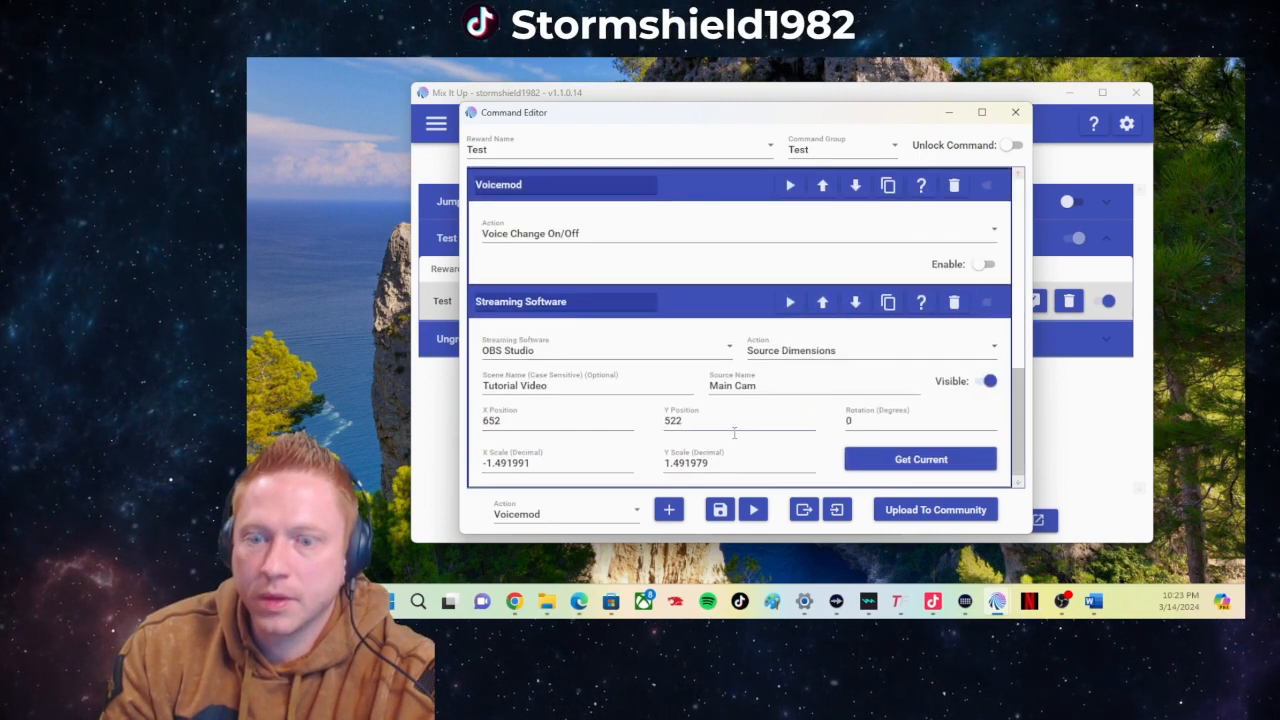
# - Change the copied Streaming Software action to Source Visibility with Money as the source name
pyautogui.click(848, 355)
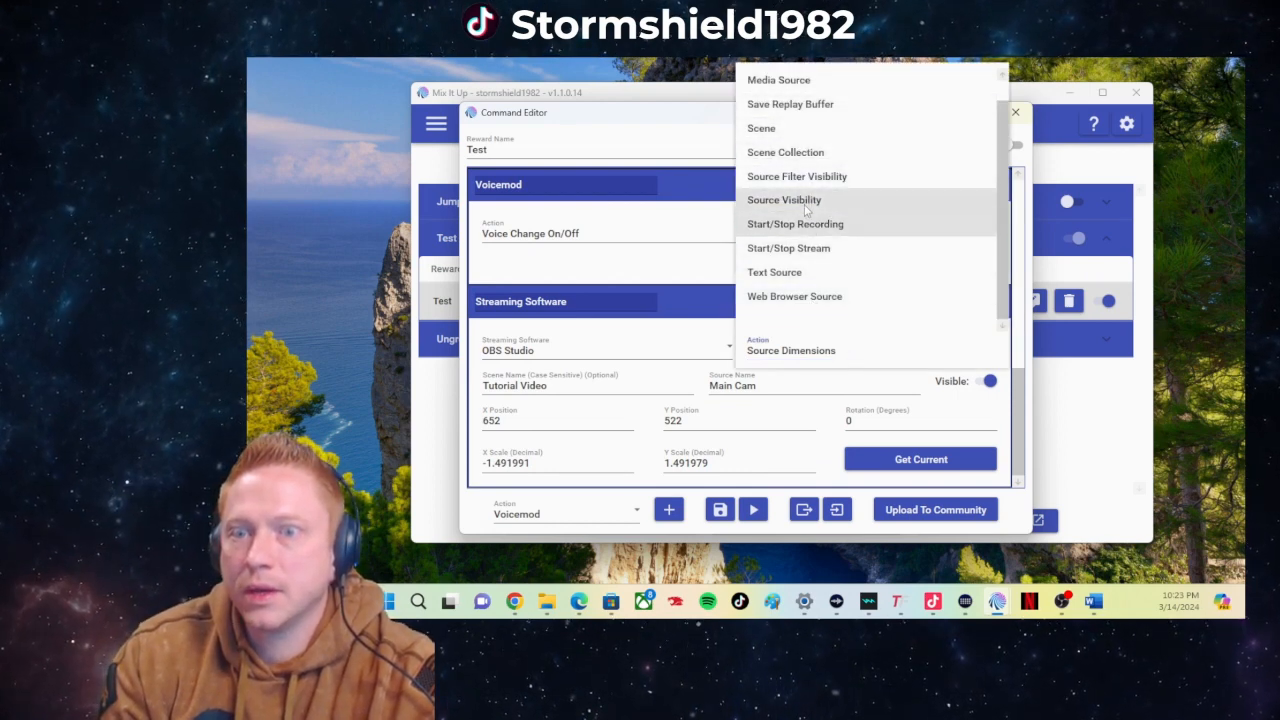
pyautogui.click(804, 201)
pyautogui.click(779, 463)
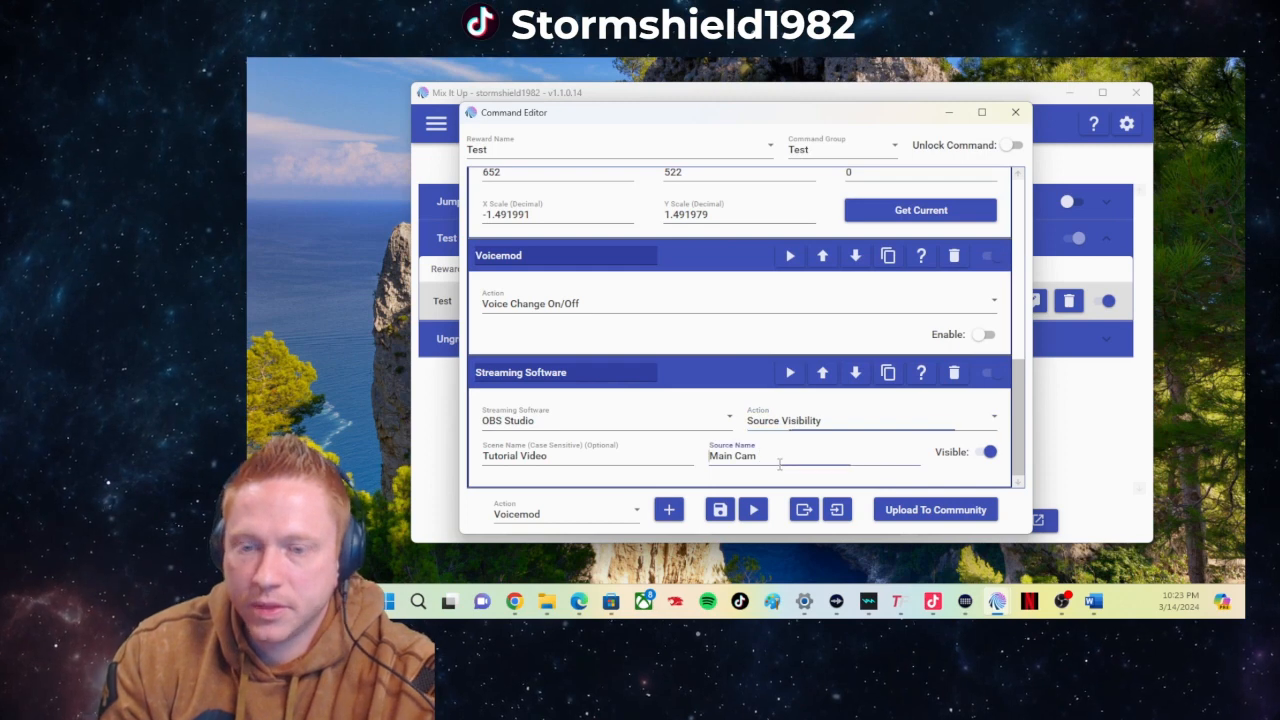
pyautogui.moveTo(758, 455); pyautogui.dragTo(706, 456)
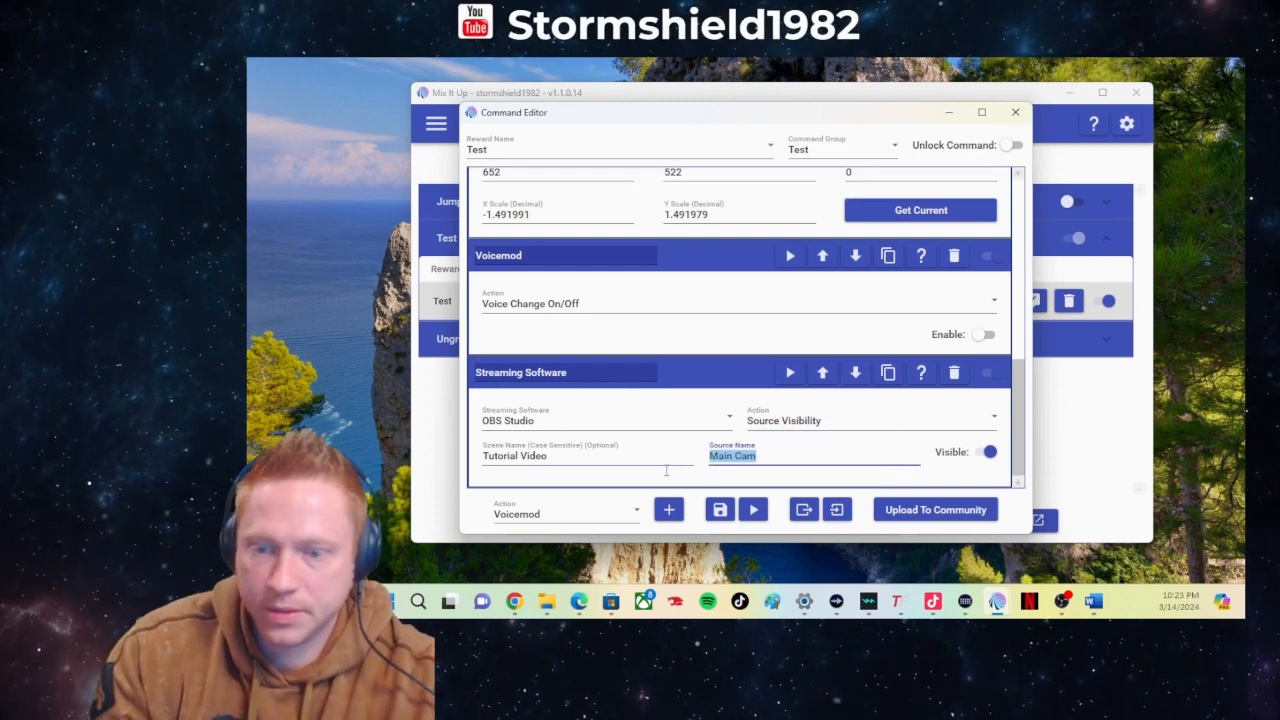
pyautogui.write('Money')
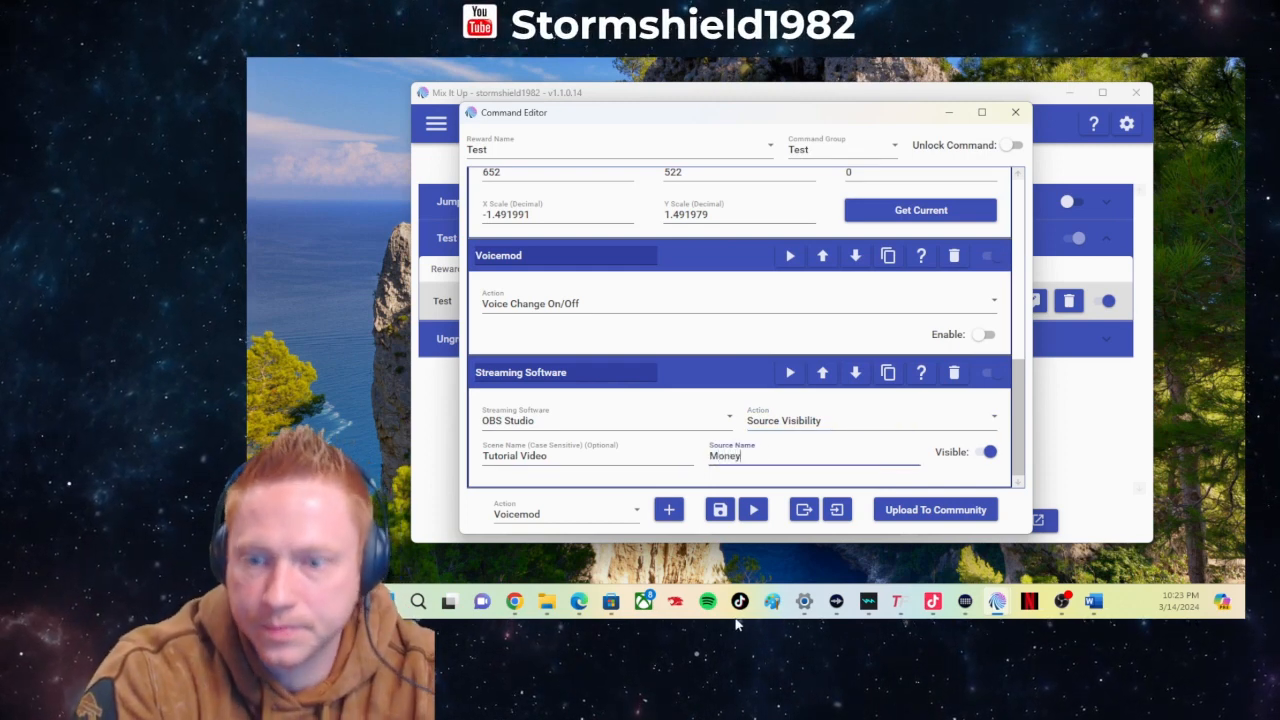
# - Move the Money Source Visibility action up until it sits directly below the first Streaming Software action
pyautogui.click(823, 378)
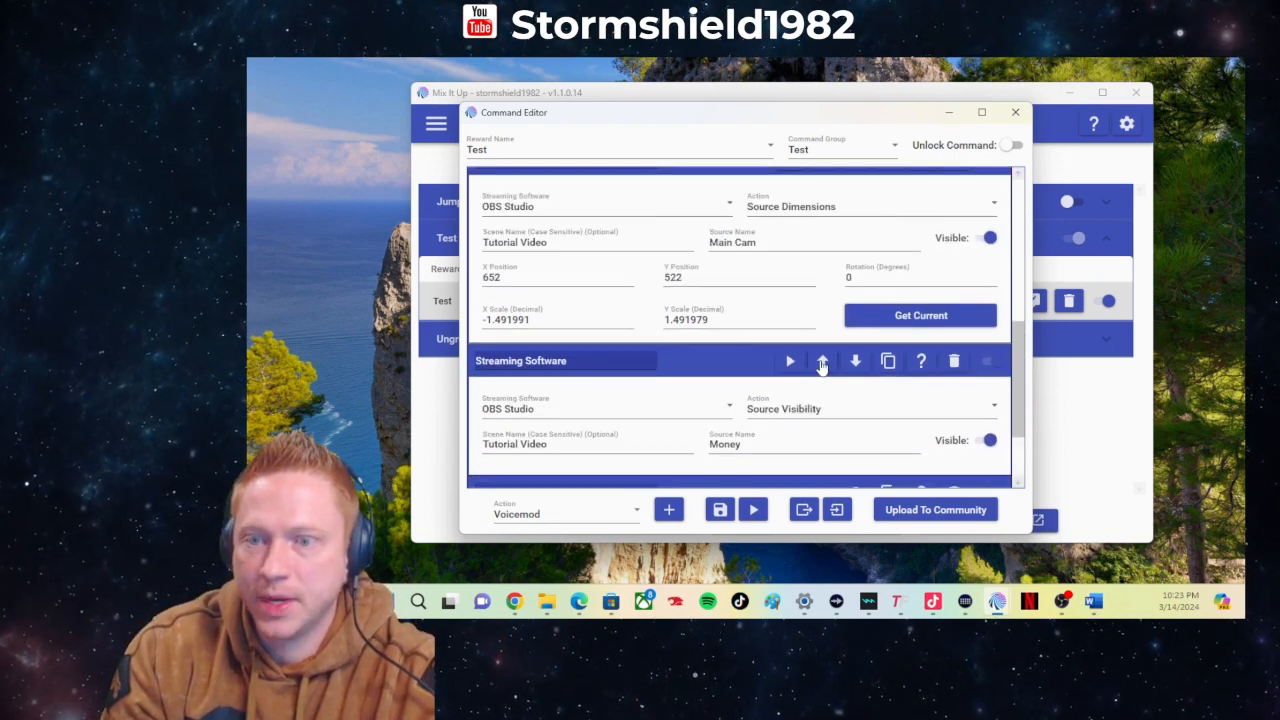
pyautogui.click(822, 362)
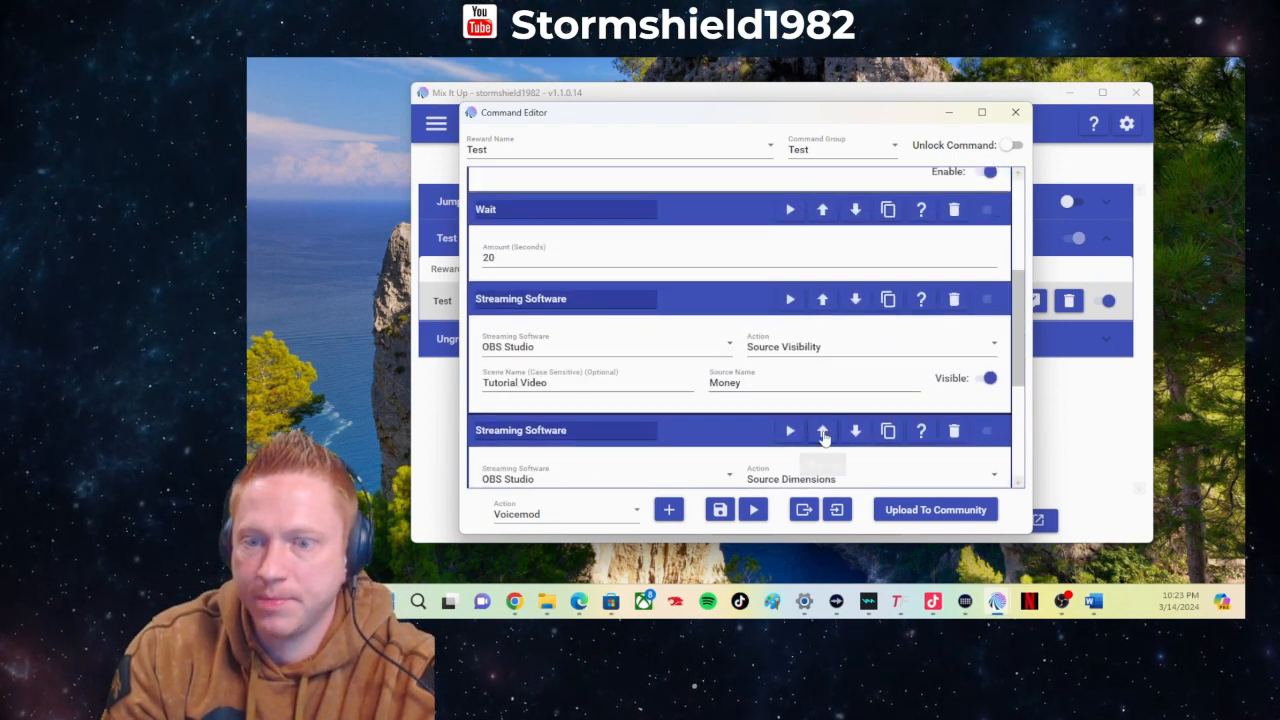
pyautogui.scroll(3, 825, 425)
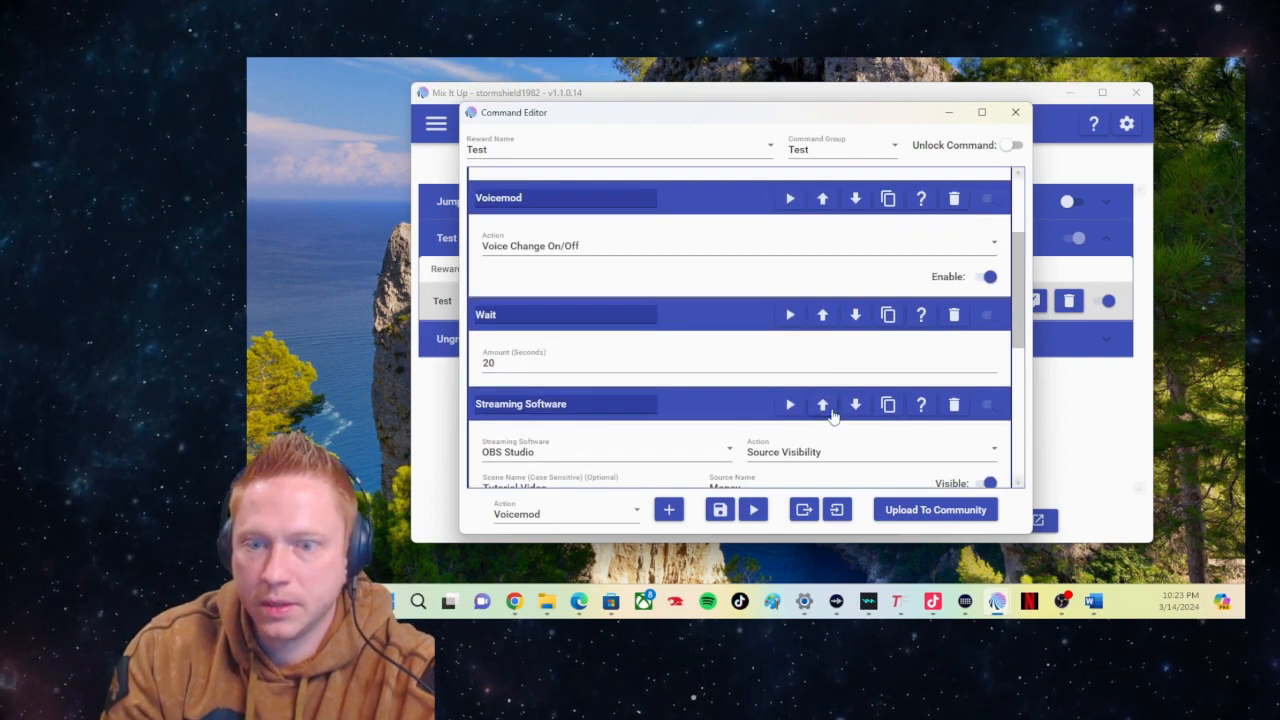
pyautogui.click(822, 405)
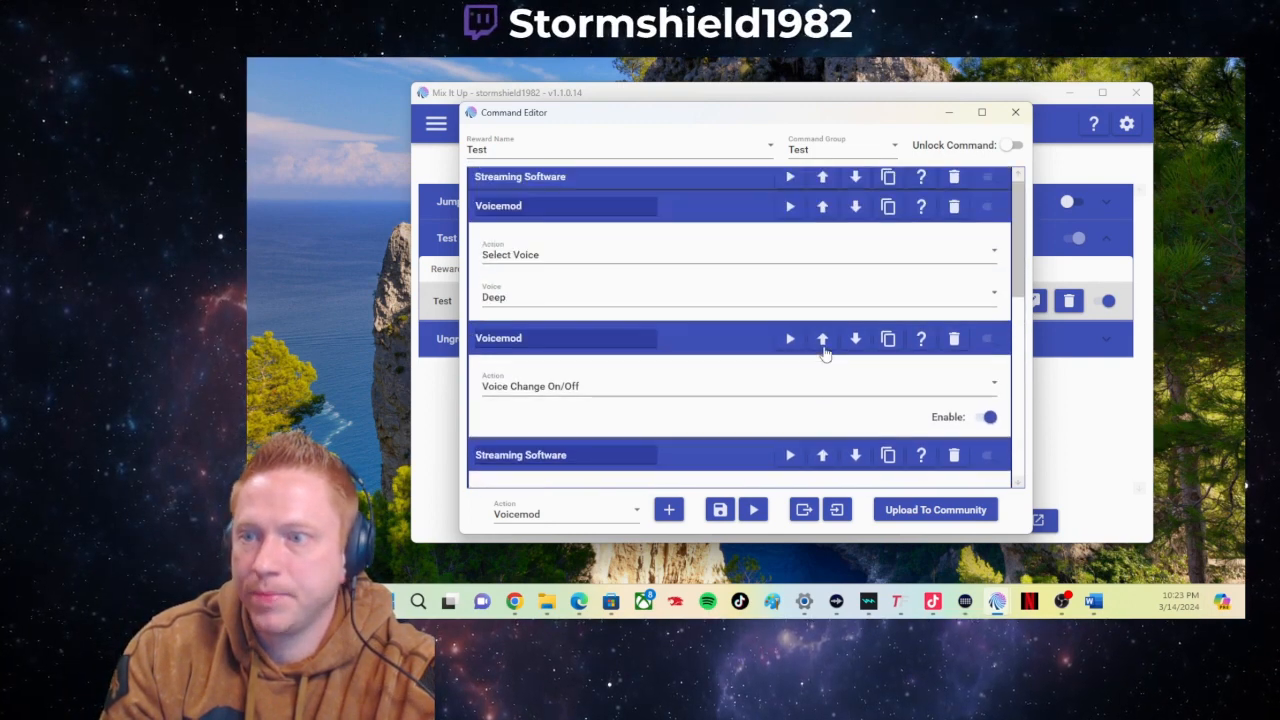
pyautogui.scroll(-1, 845, 420)
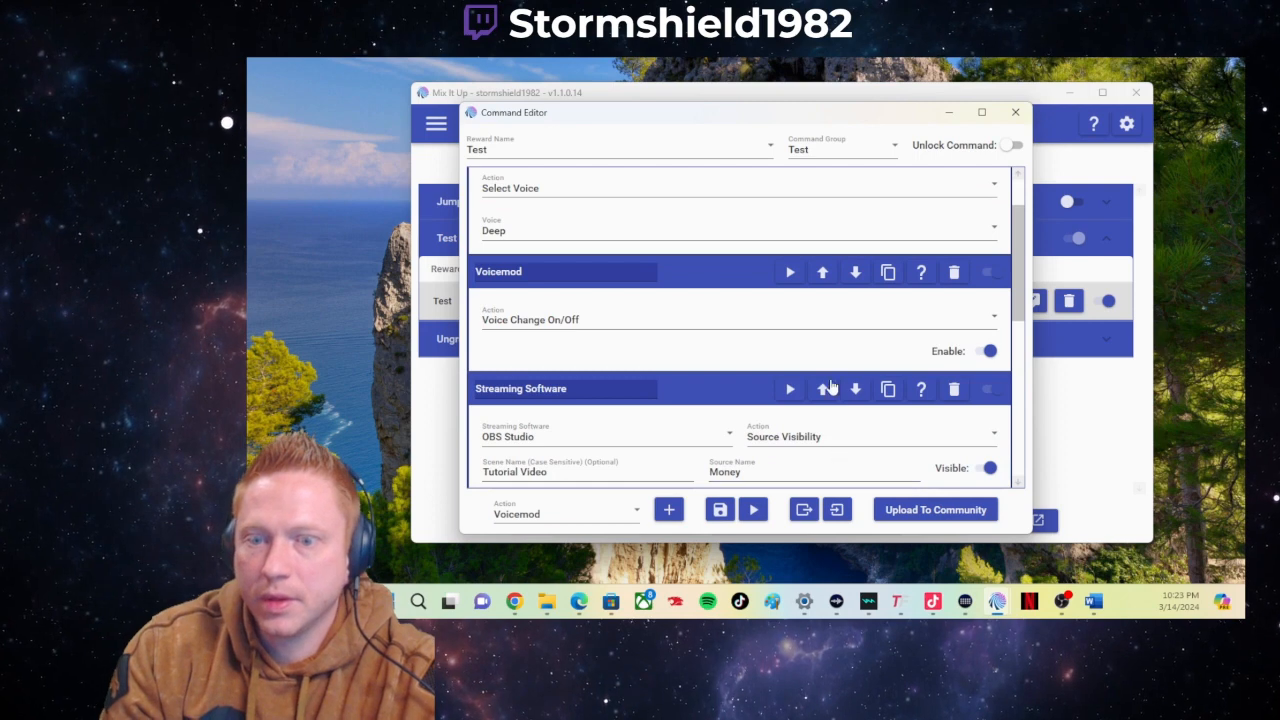
pyautogui.click(822, 393)
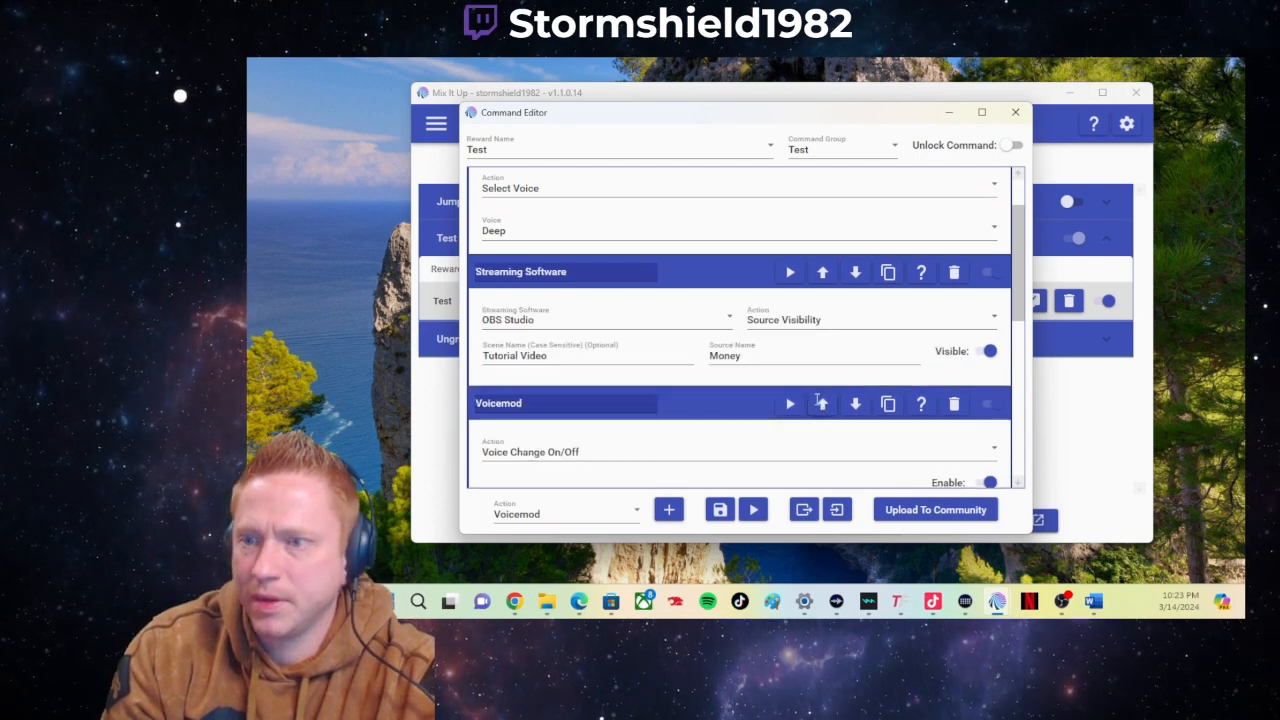
pyautogui.scroll(1, 823, 345)
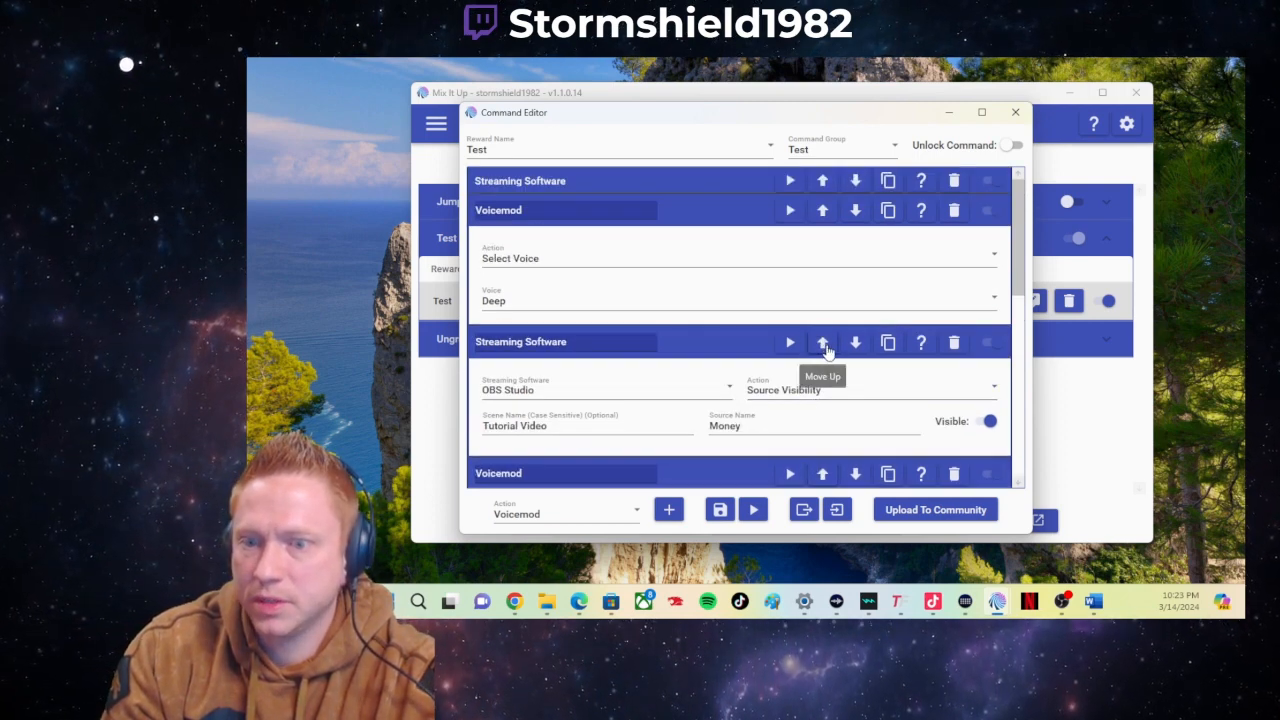
pyautogui.click(823, 344)
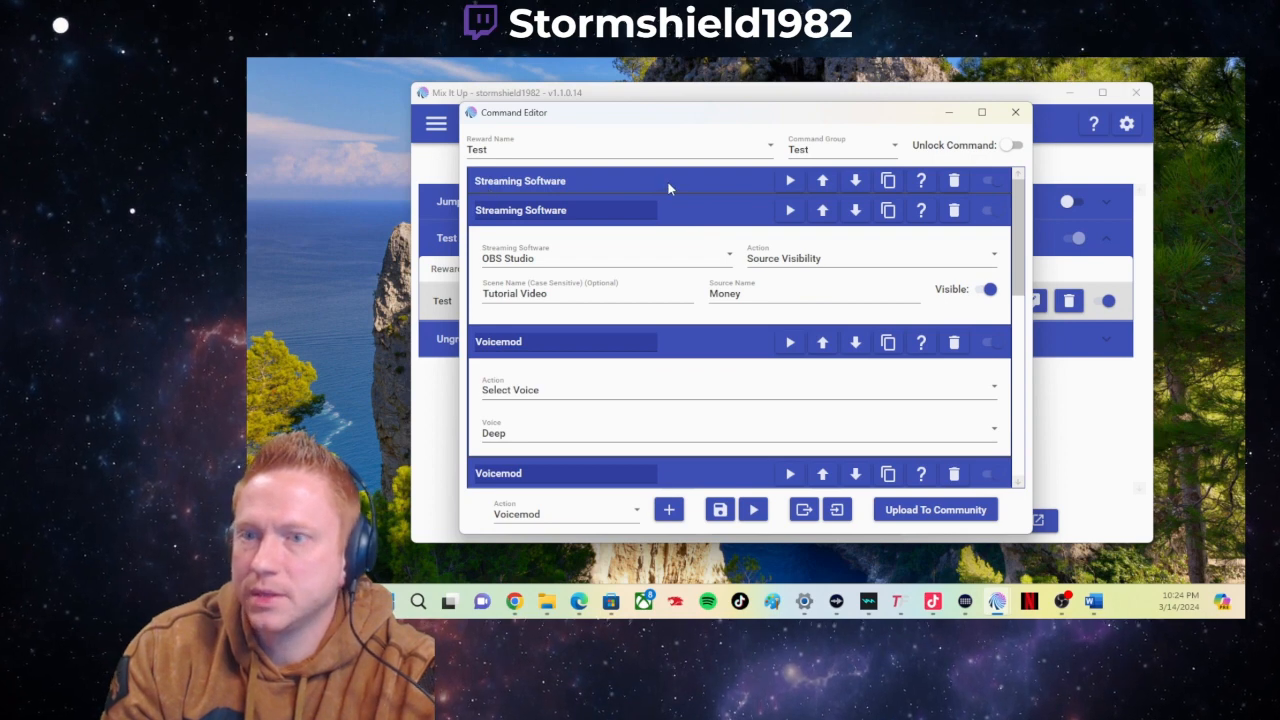
# - Duplicate the Money Source Visibility action and turn Visible off in the copy at the end of the action list
pyautogui.scroll(-1, 709, 391)
pyautogui.scroll(-5, 709, 391)
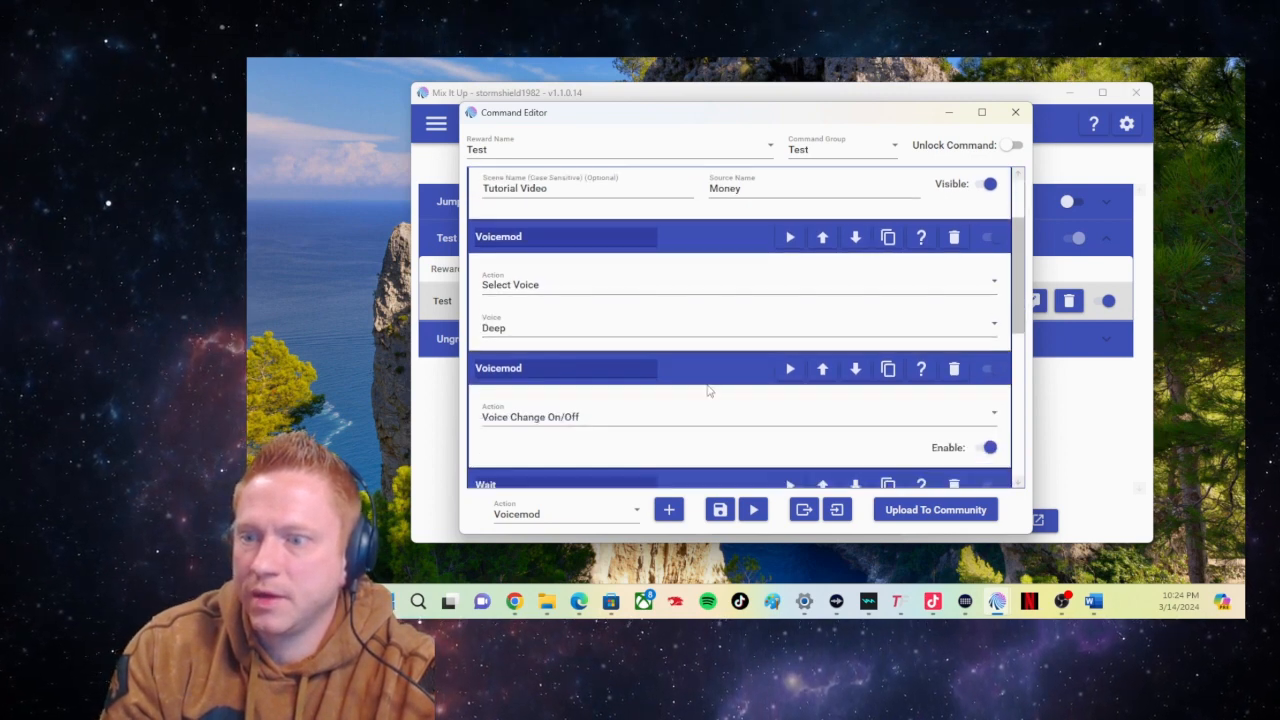
pyautogui.scroll(-3, 612, 369)
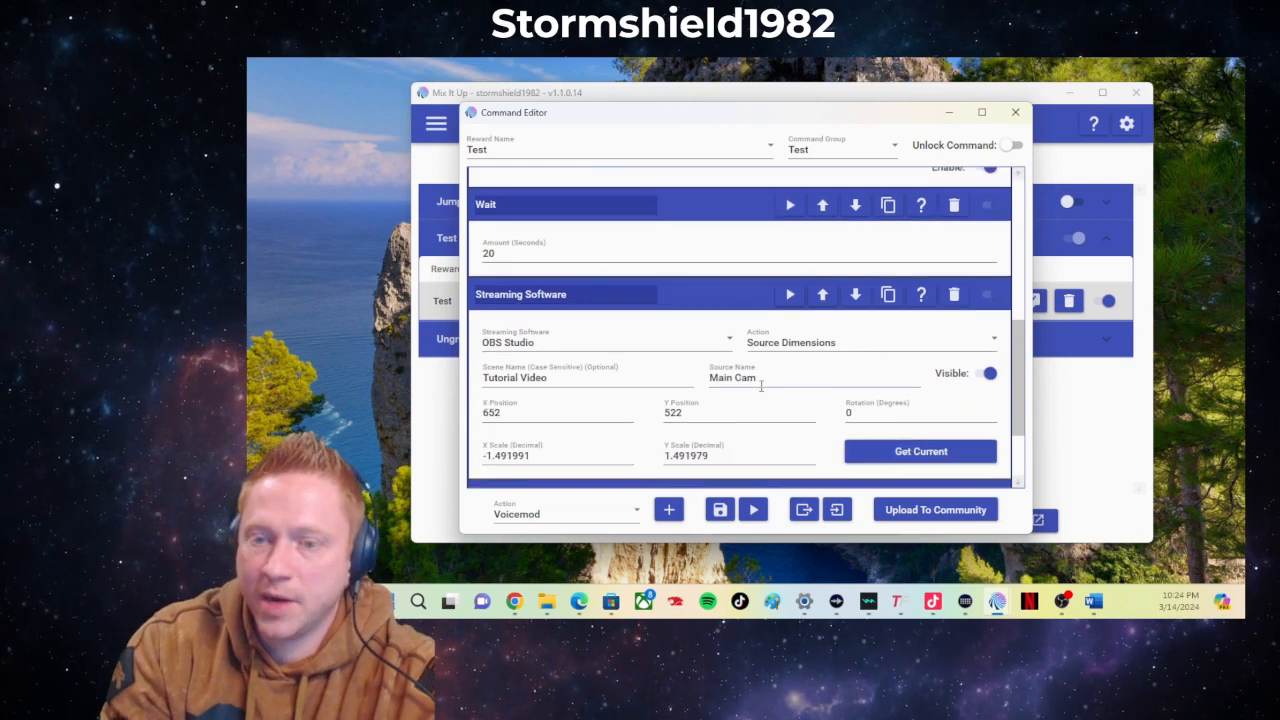
pyautogui.scroll(-3, 760, 385)
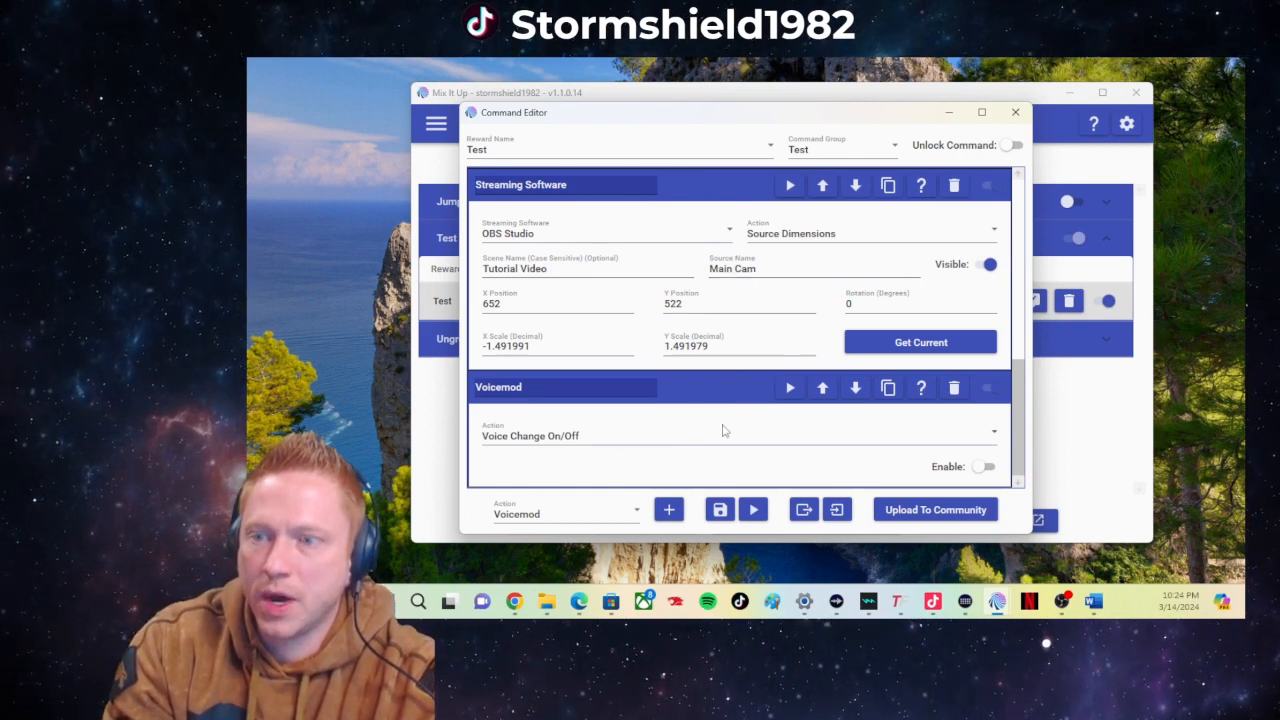
pyautogui.scroll(5, 785, 385)
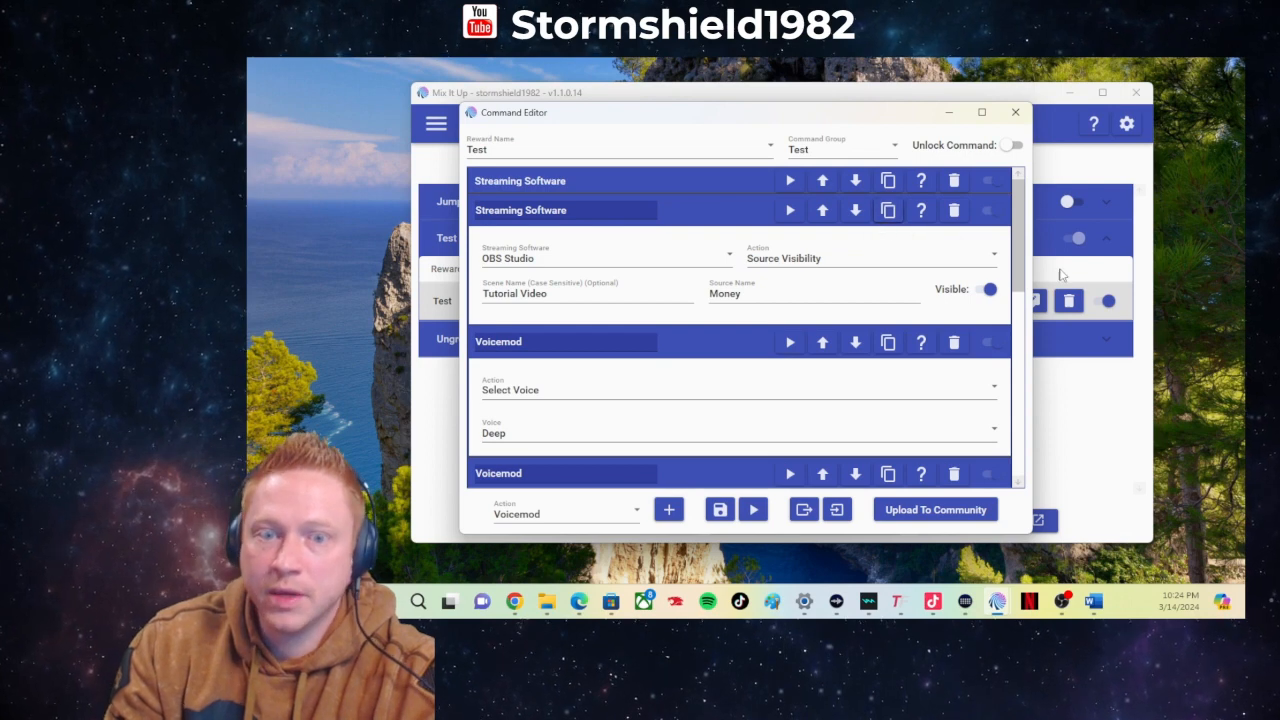
pyautogui.moveTo(1020, 267); pyautogui.dragTo(1006, 495)
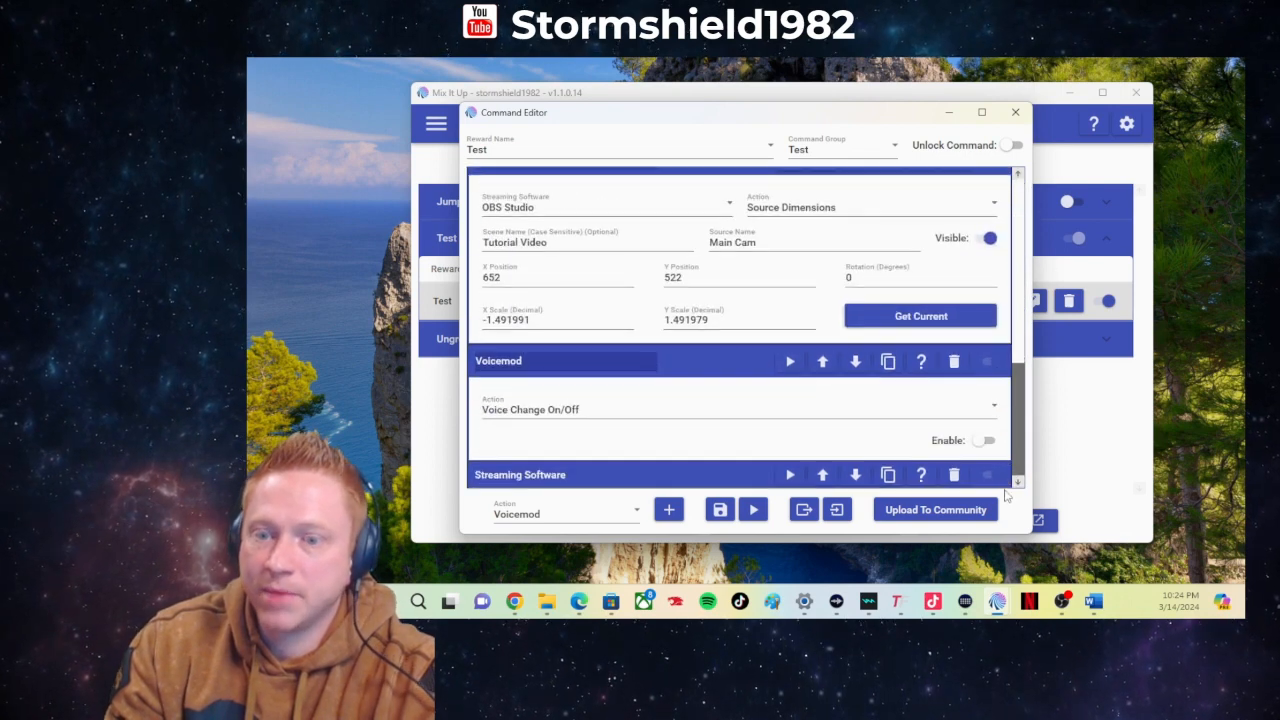
pyautogui.click(709, 476)
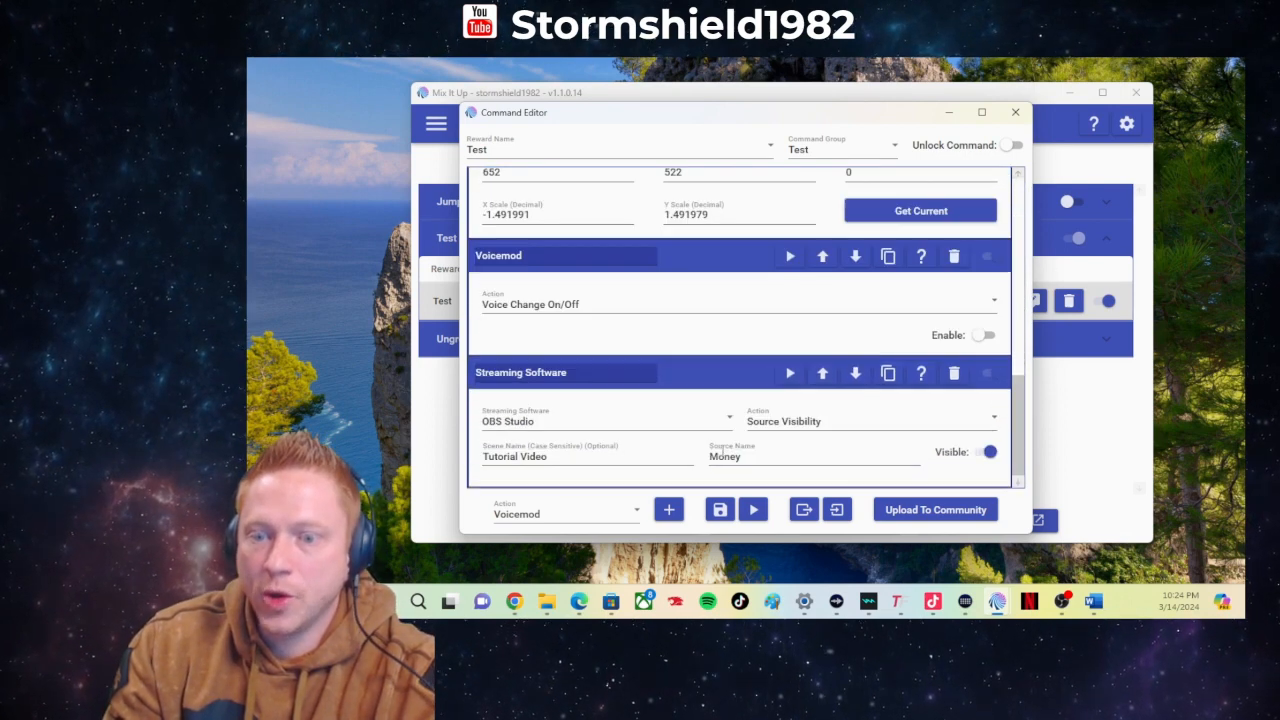
pyautogui.click(990, 452)
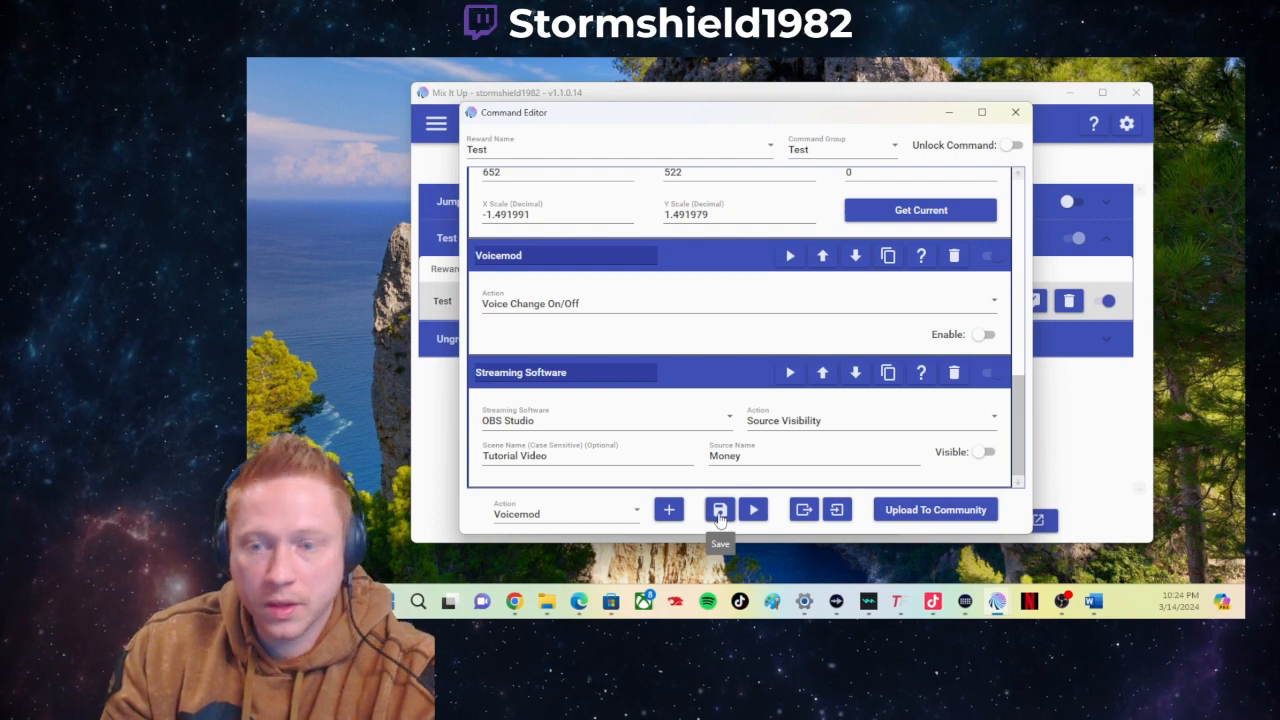
# - Save the Test command and test-run it from the Twitch Channel Points list with the default test values
pyautogui.click(719, 511)
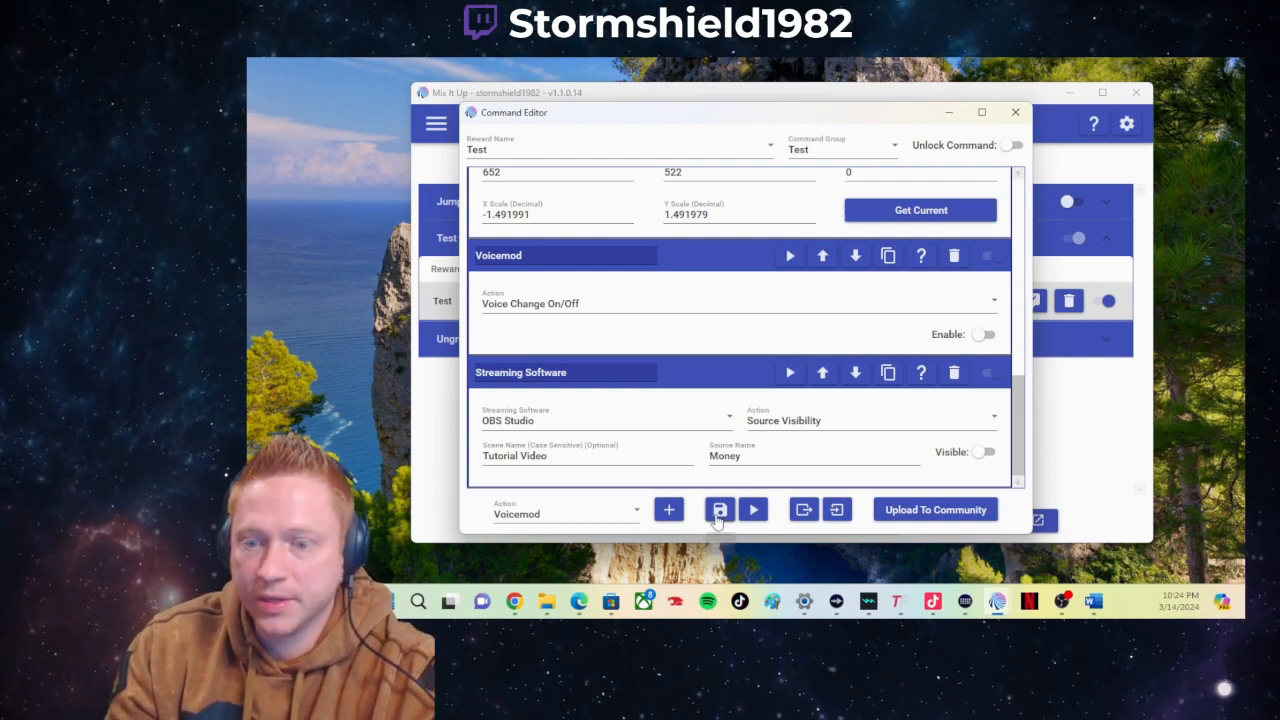
pyautogui.click(789, 243)
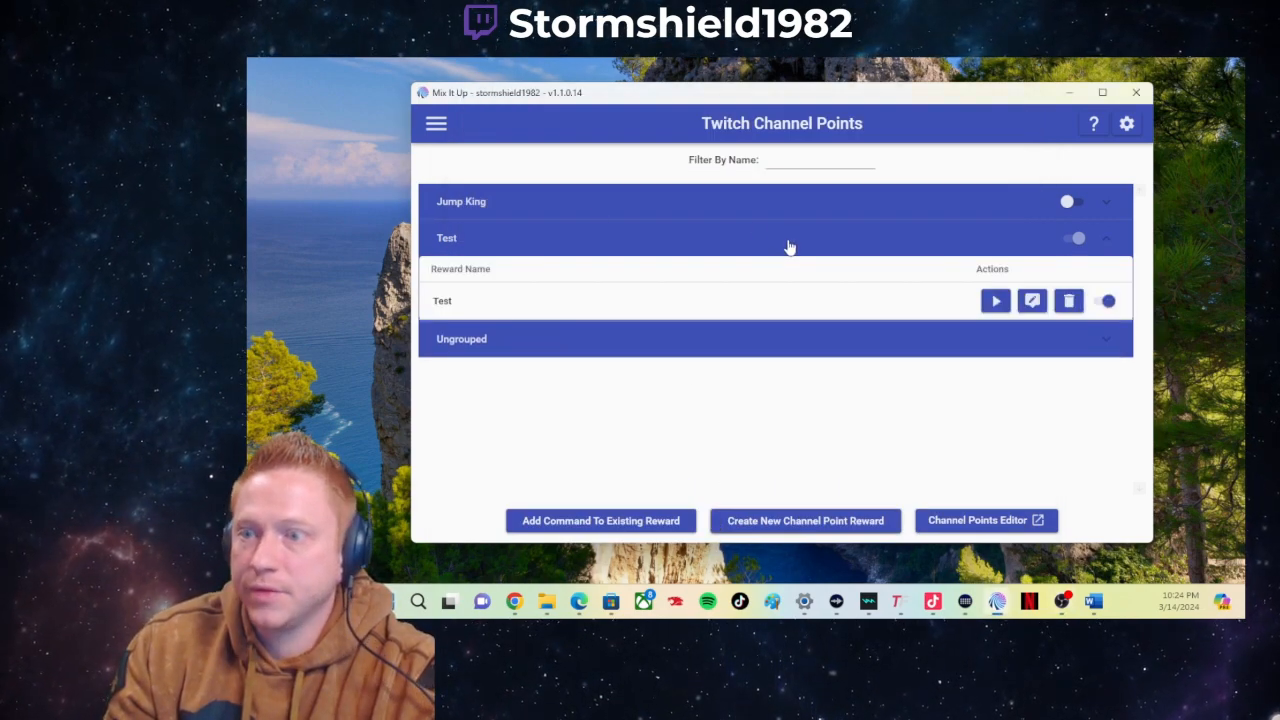
pyautogui.click(995, 302)
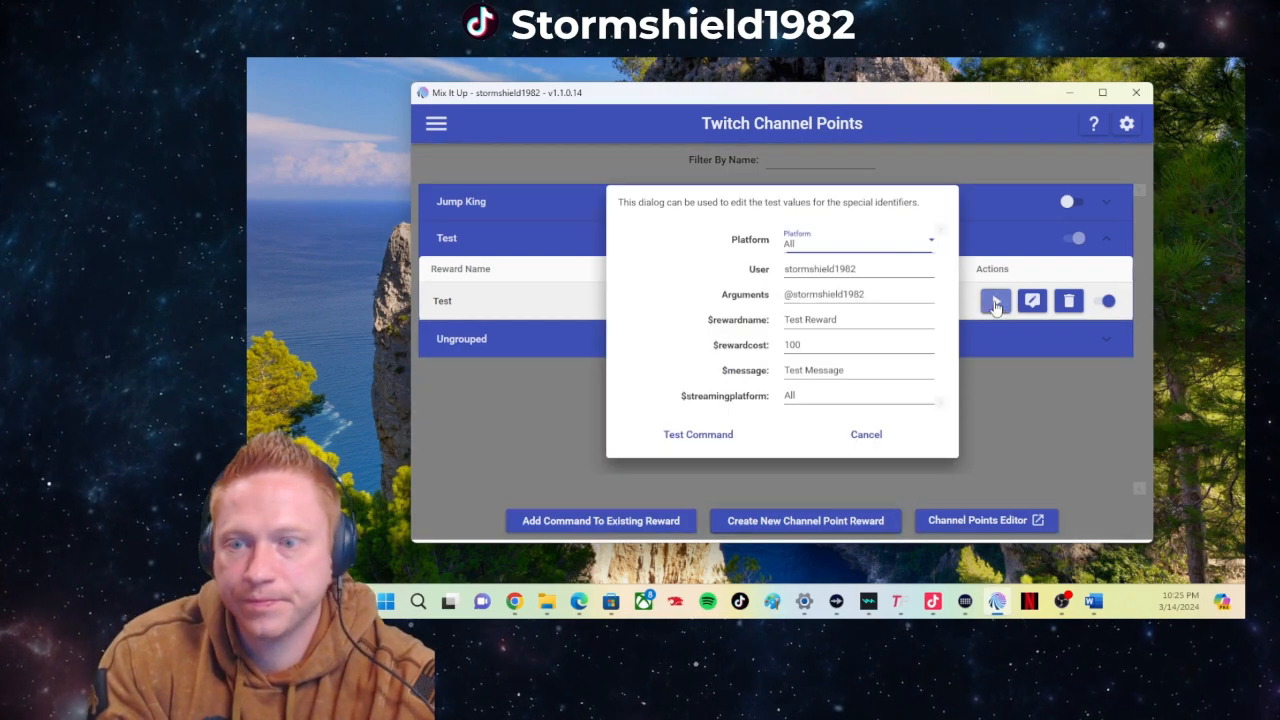
pyautogui.click(695, 438)
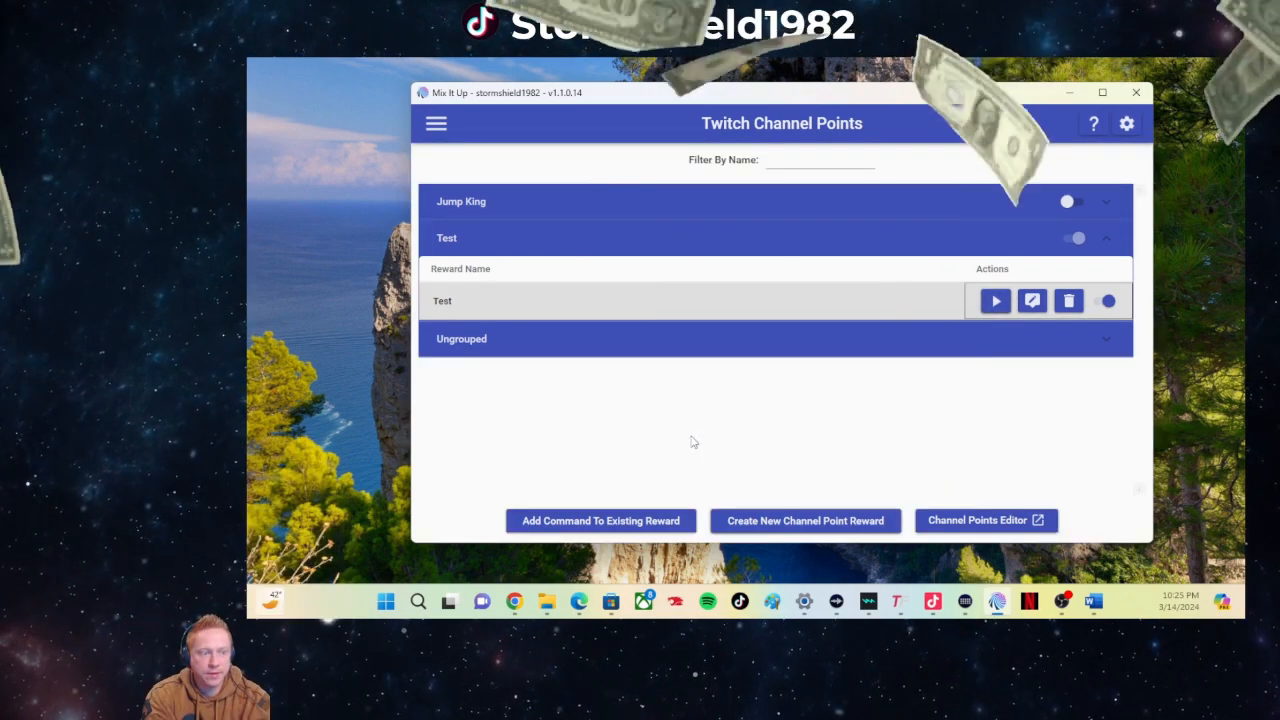